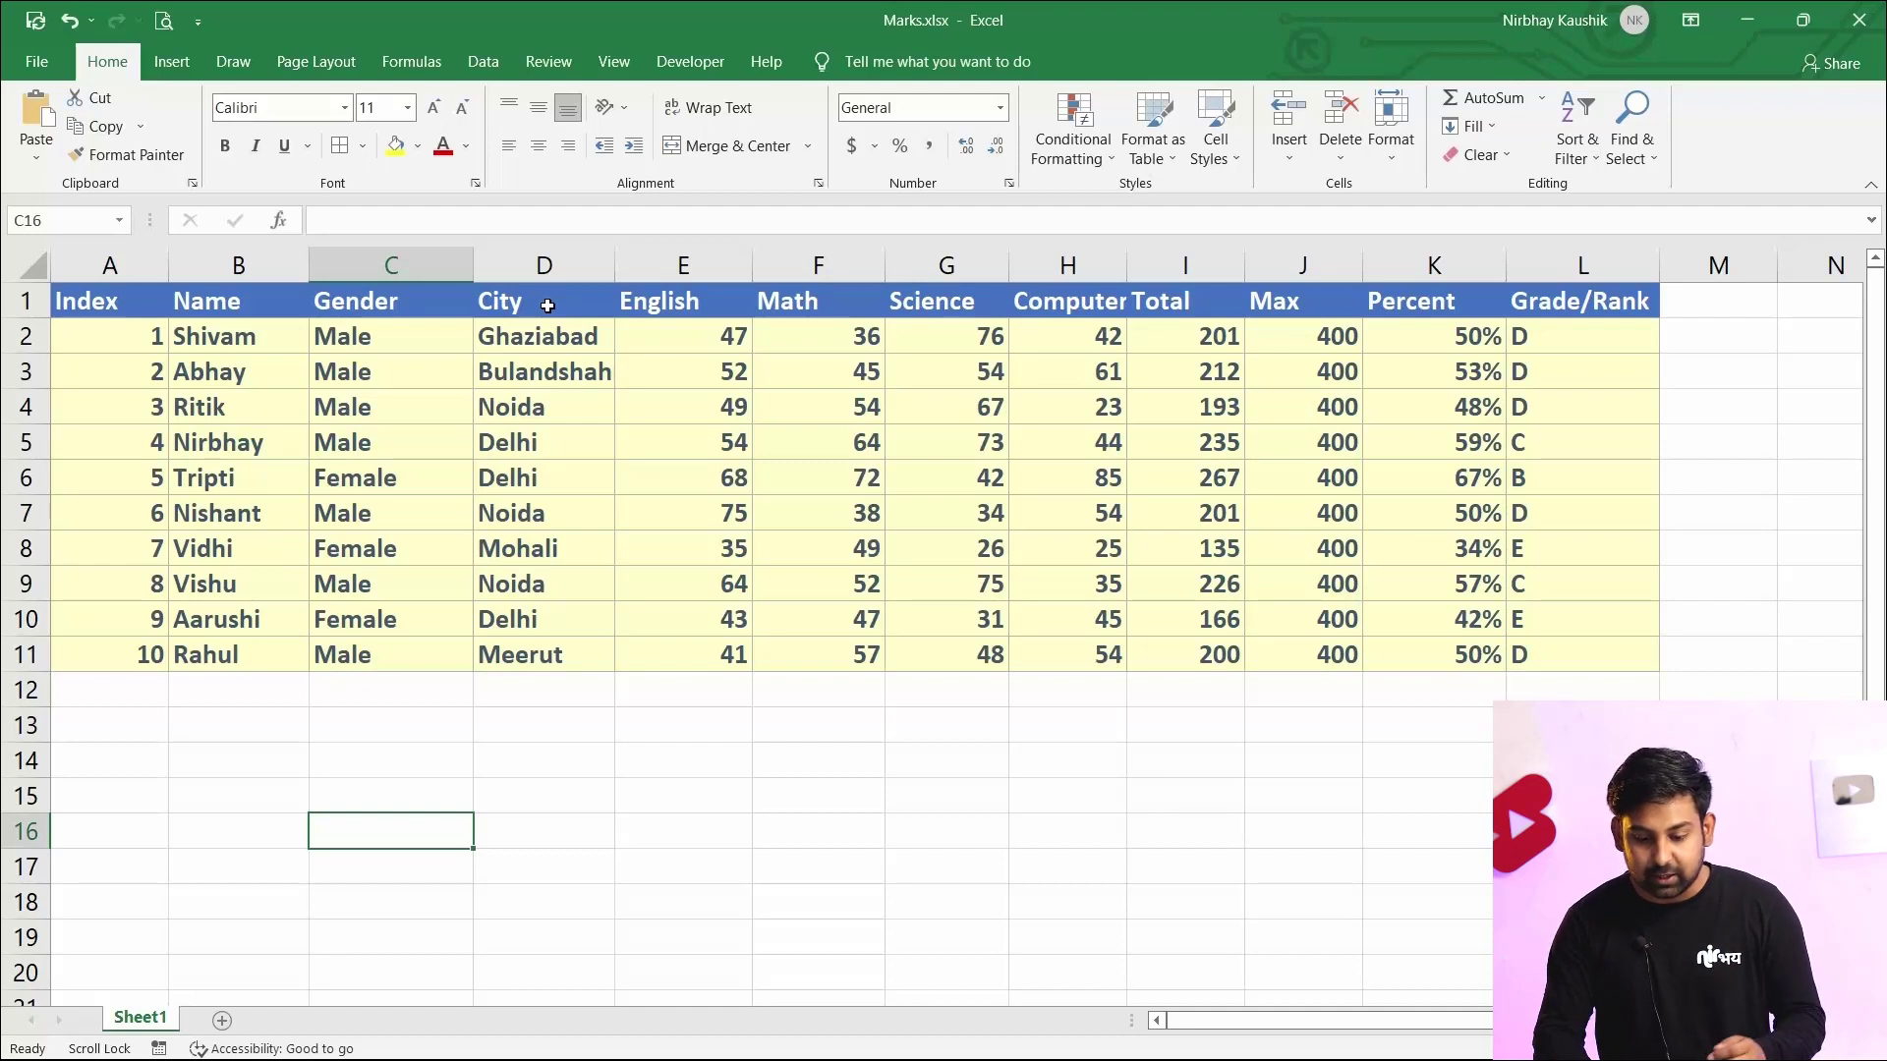
Build a criteria range by copying the City header into H15 and entering Delhi beneath it in H16
click(547, 306)
key(ctrl+c)
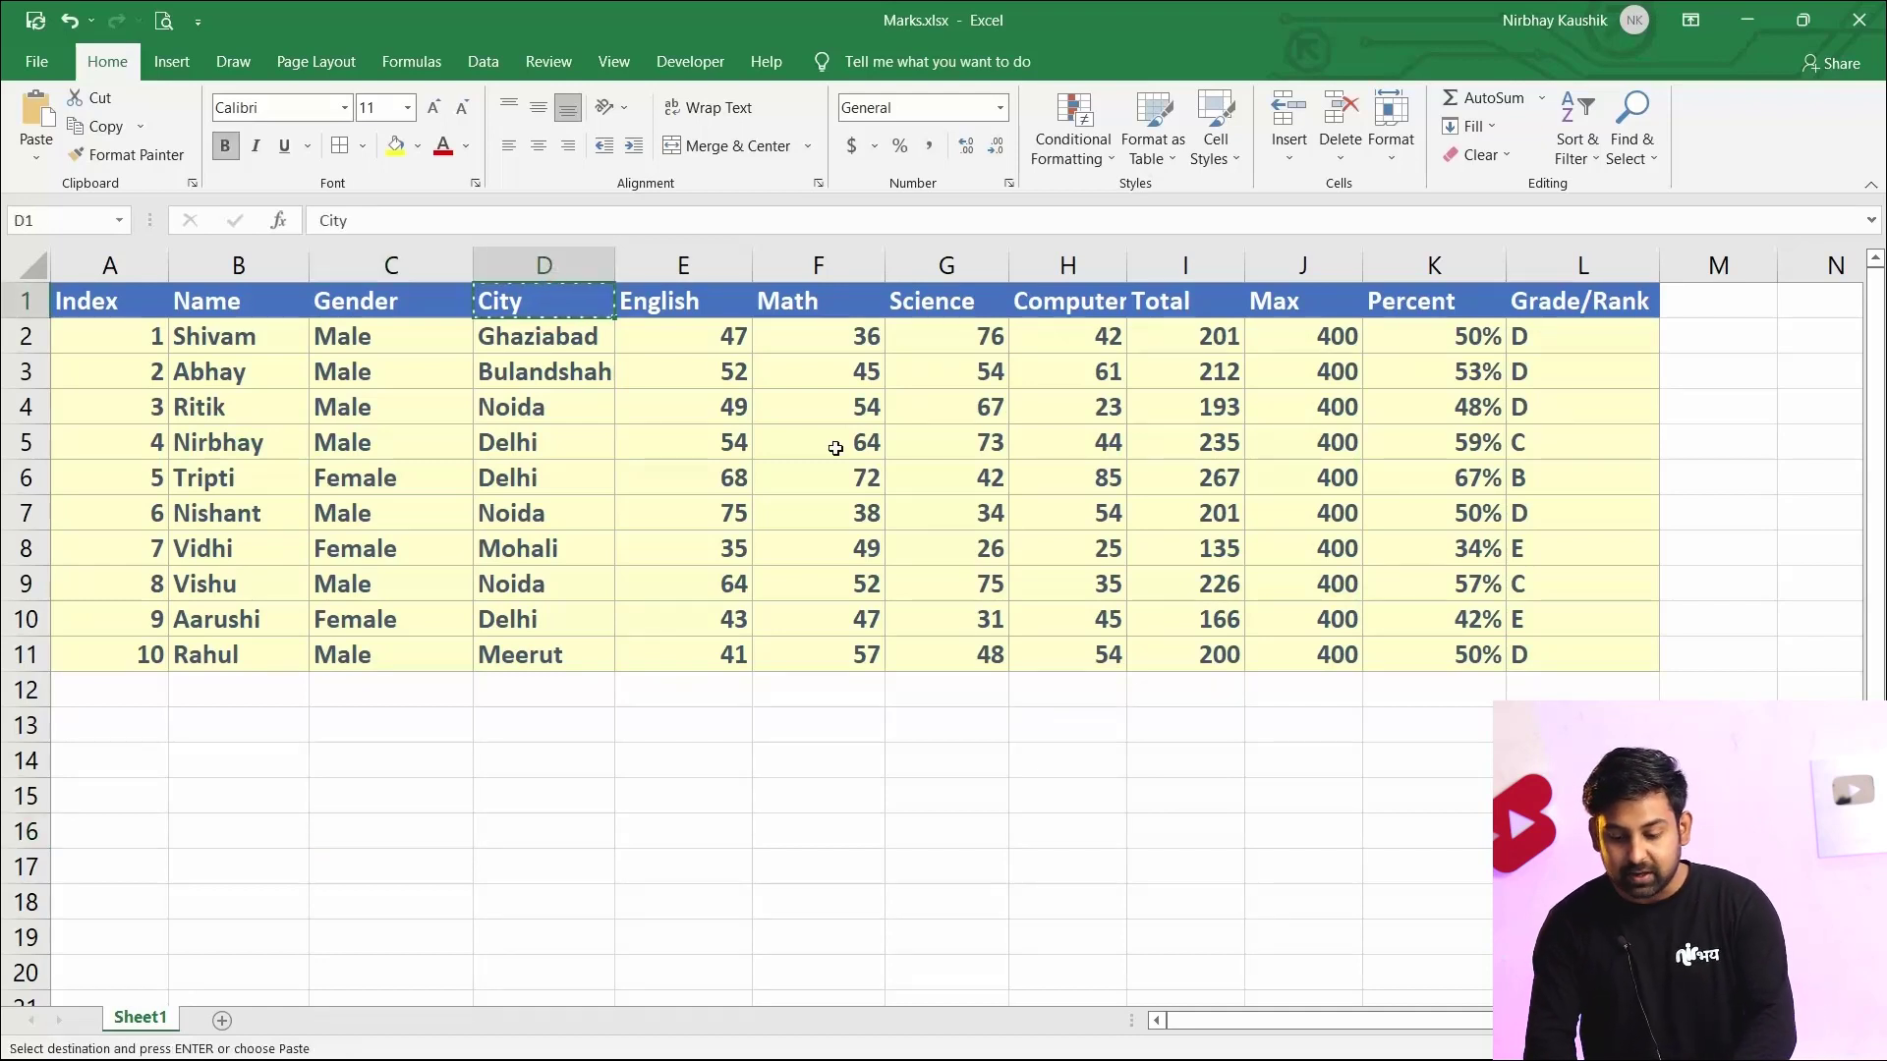
click(1088, 784)
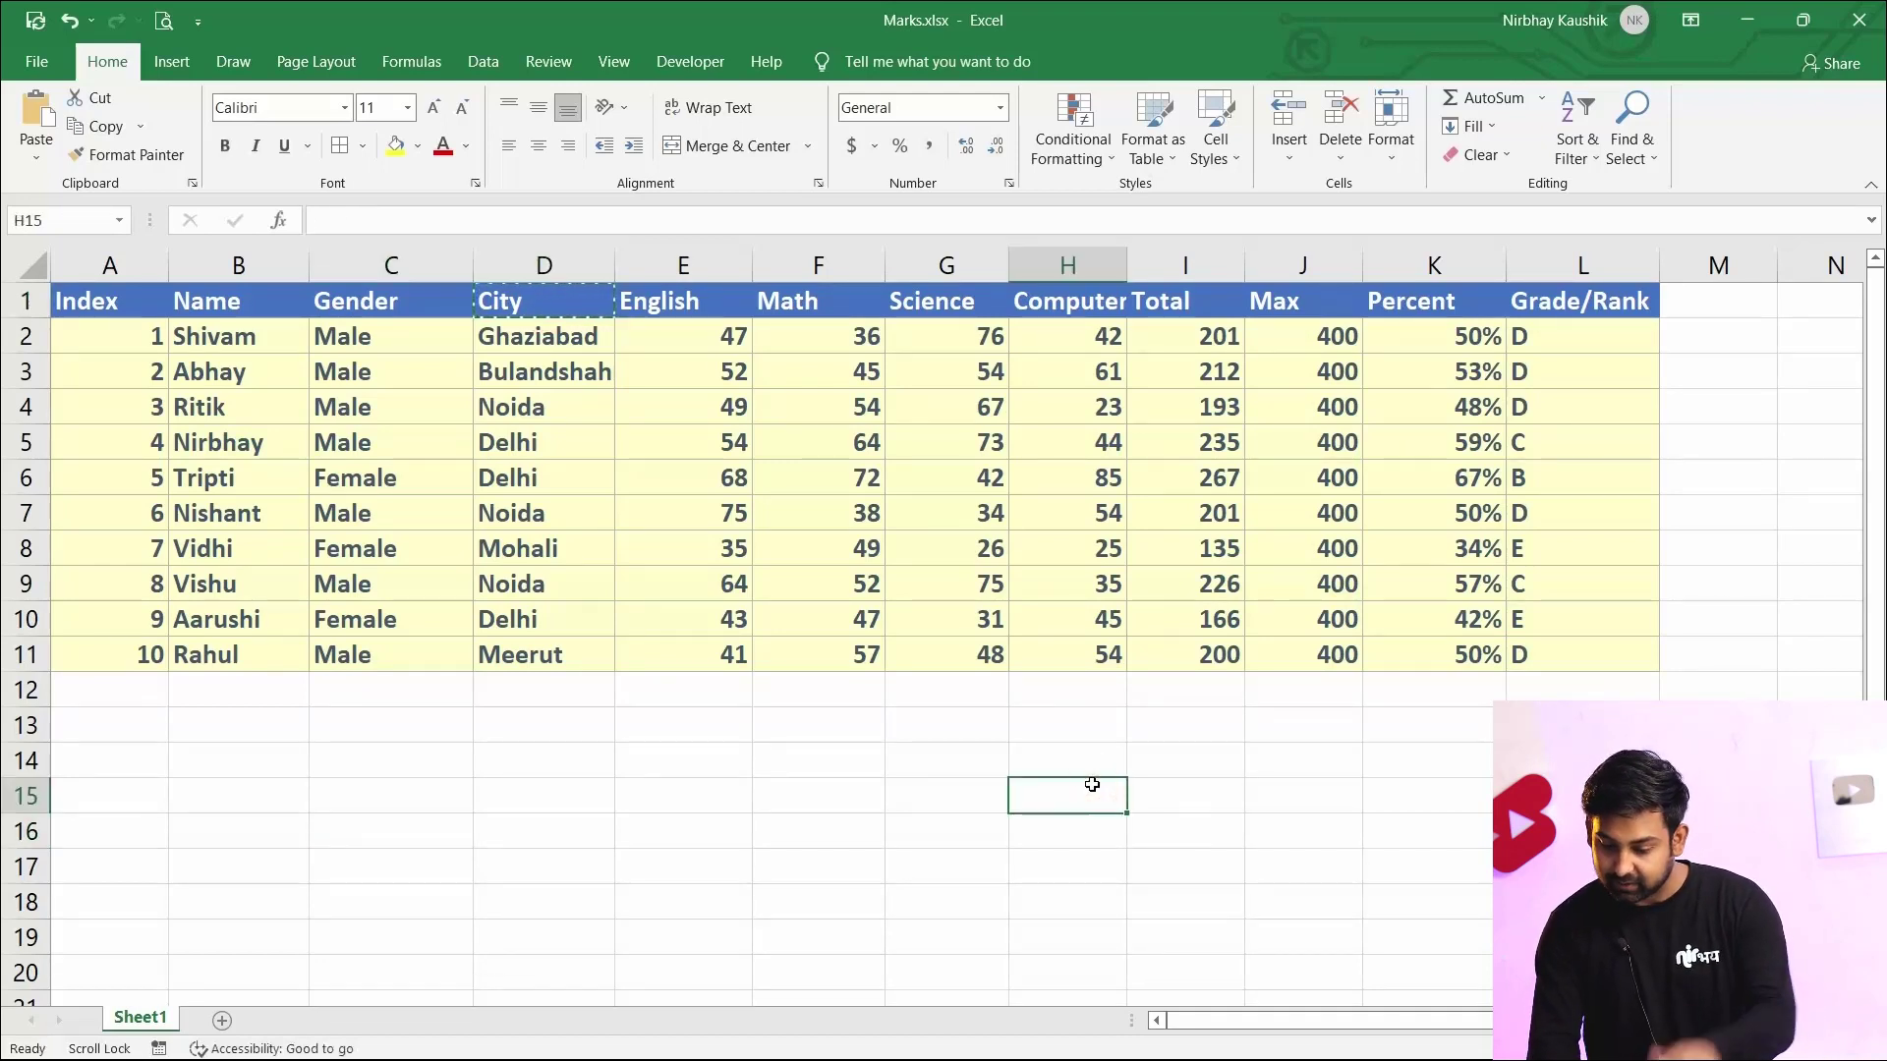
key(ctrl+v)
click(1166, 786)
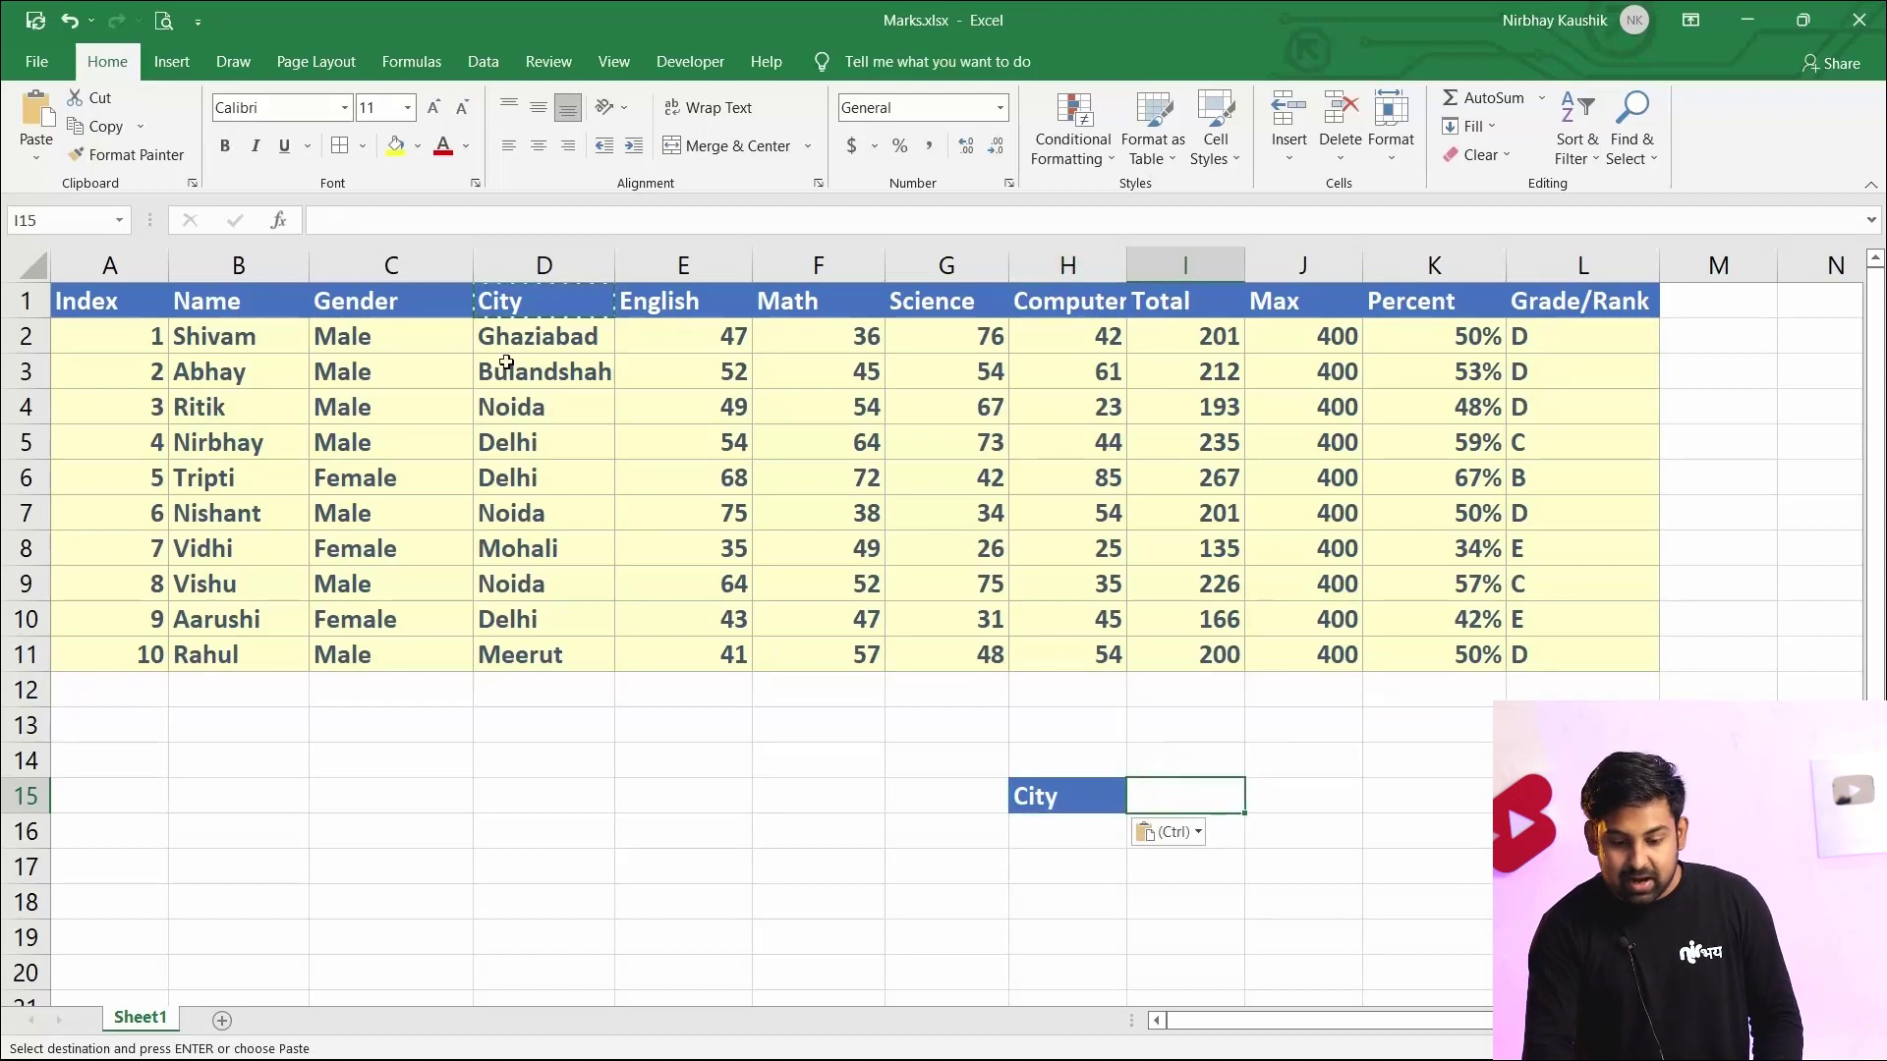
click(1026, 833)
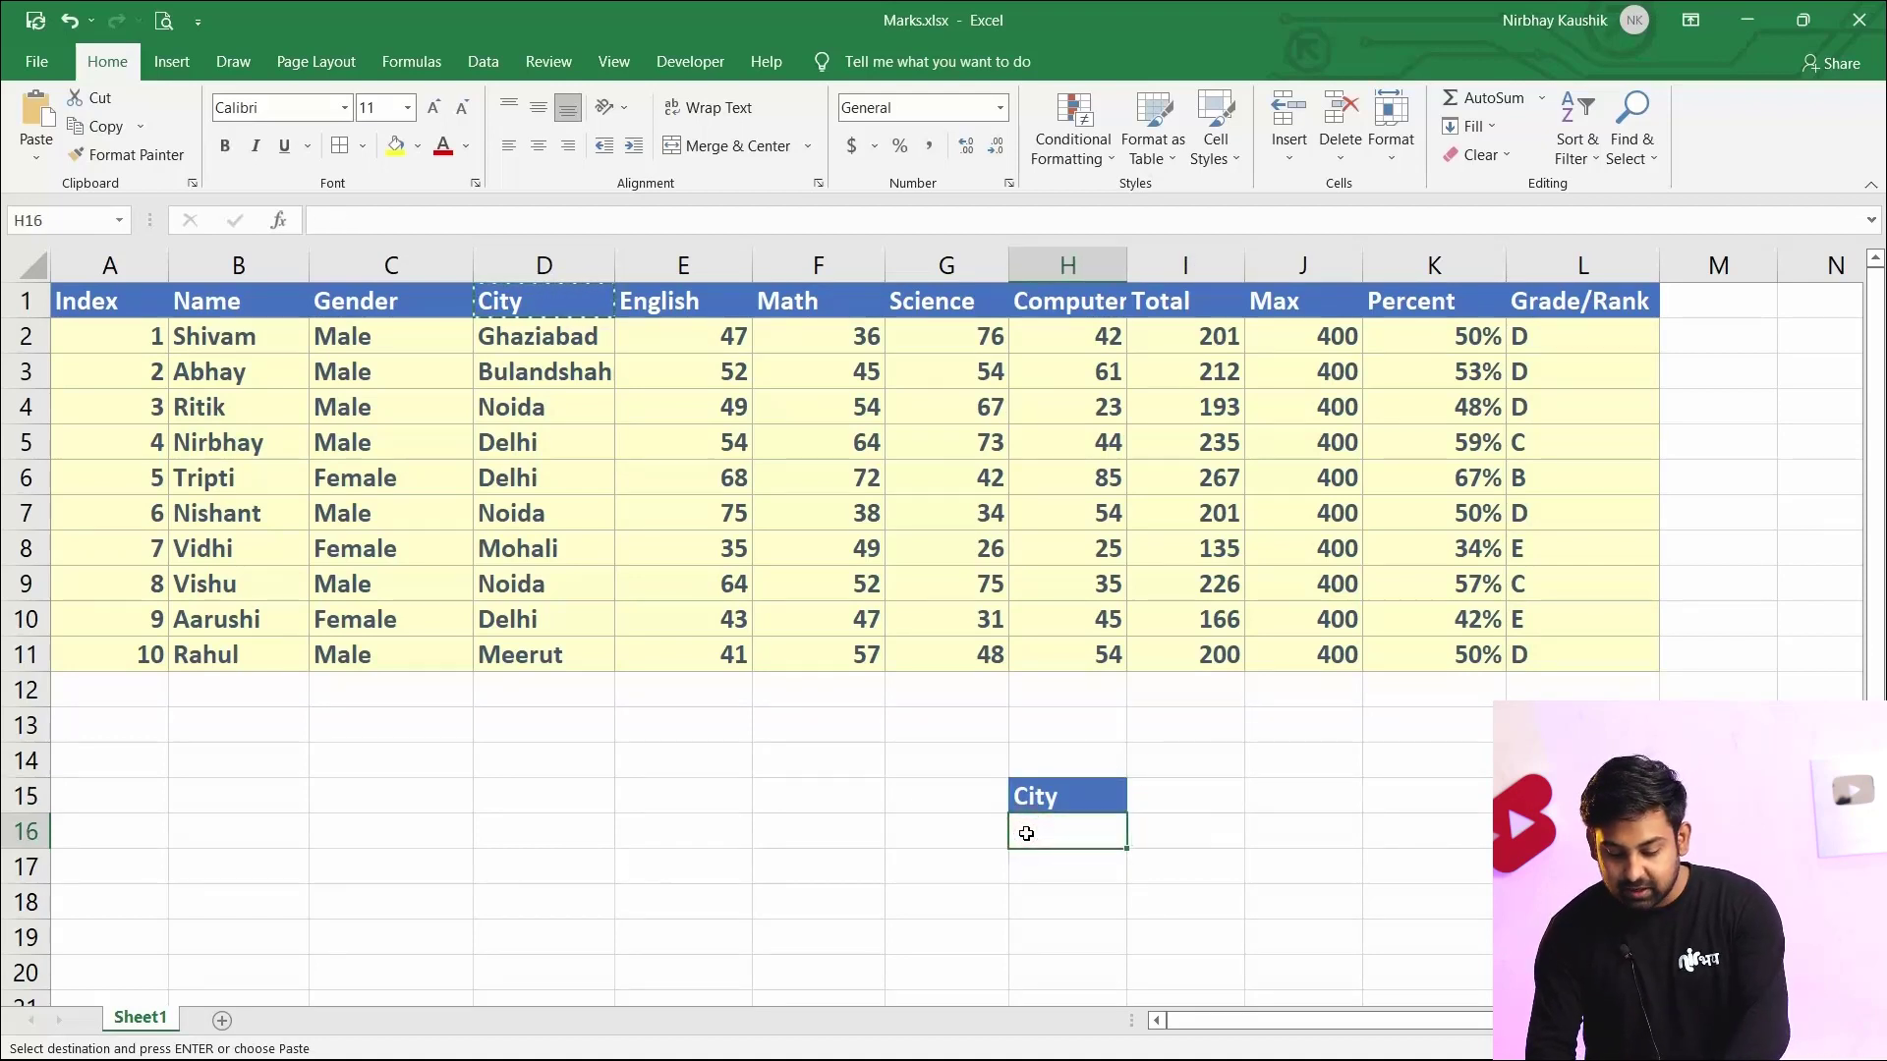
text(Delhi)
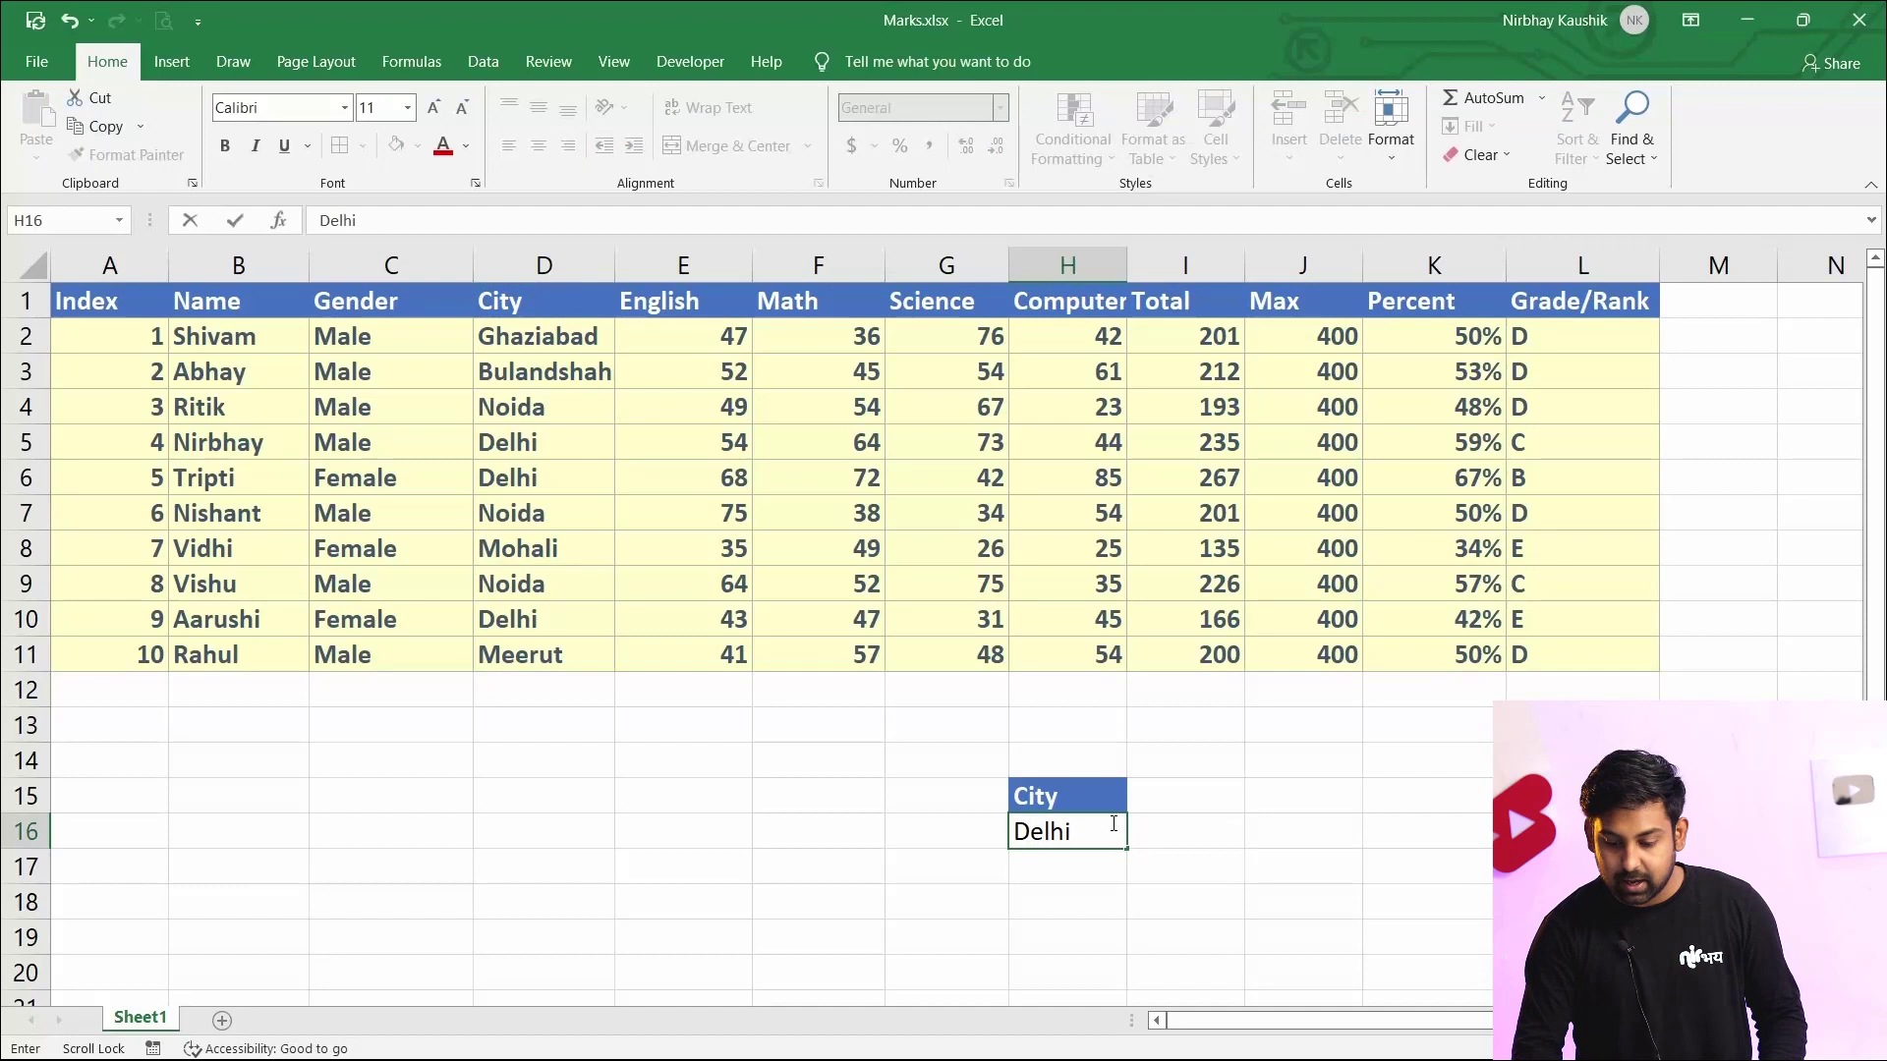
click(1373, 771)
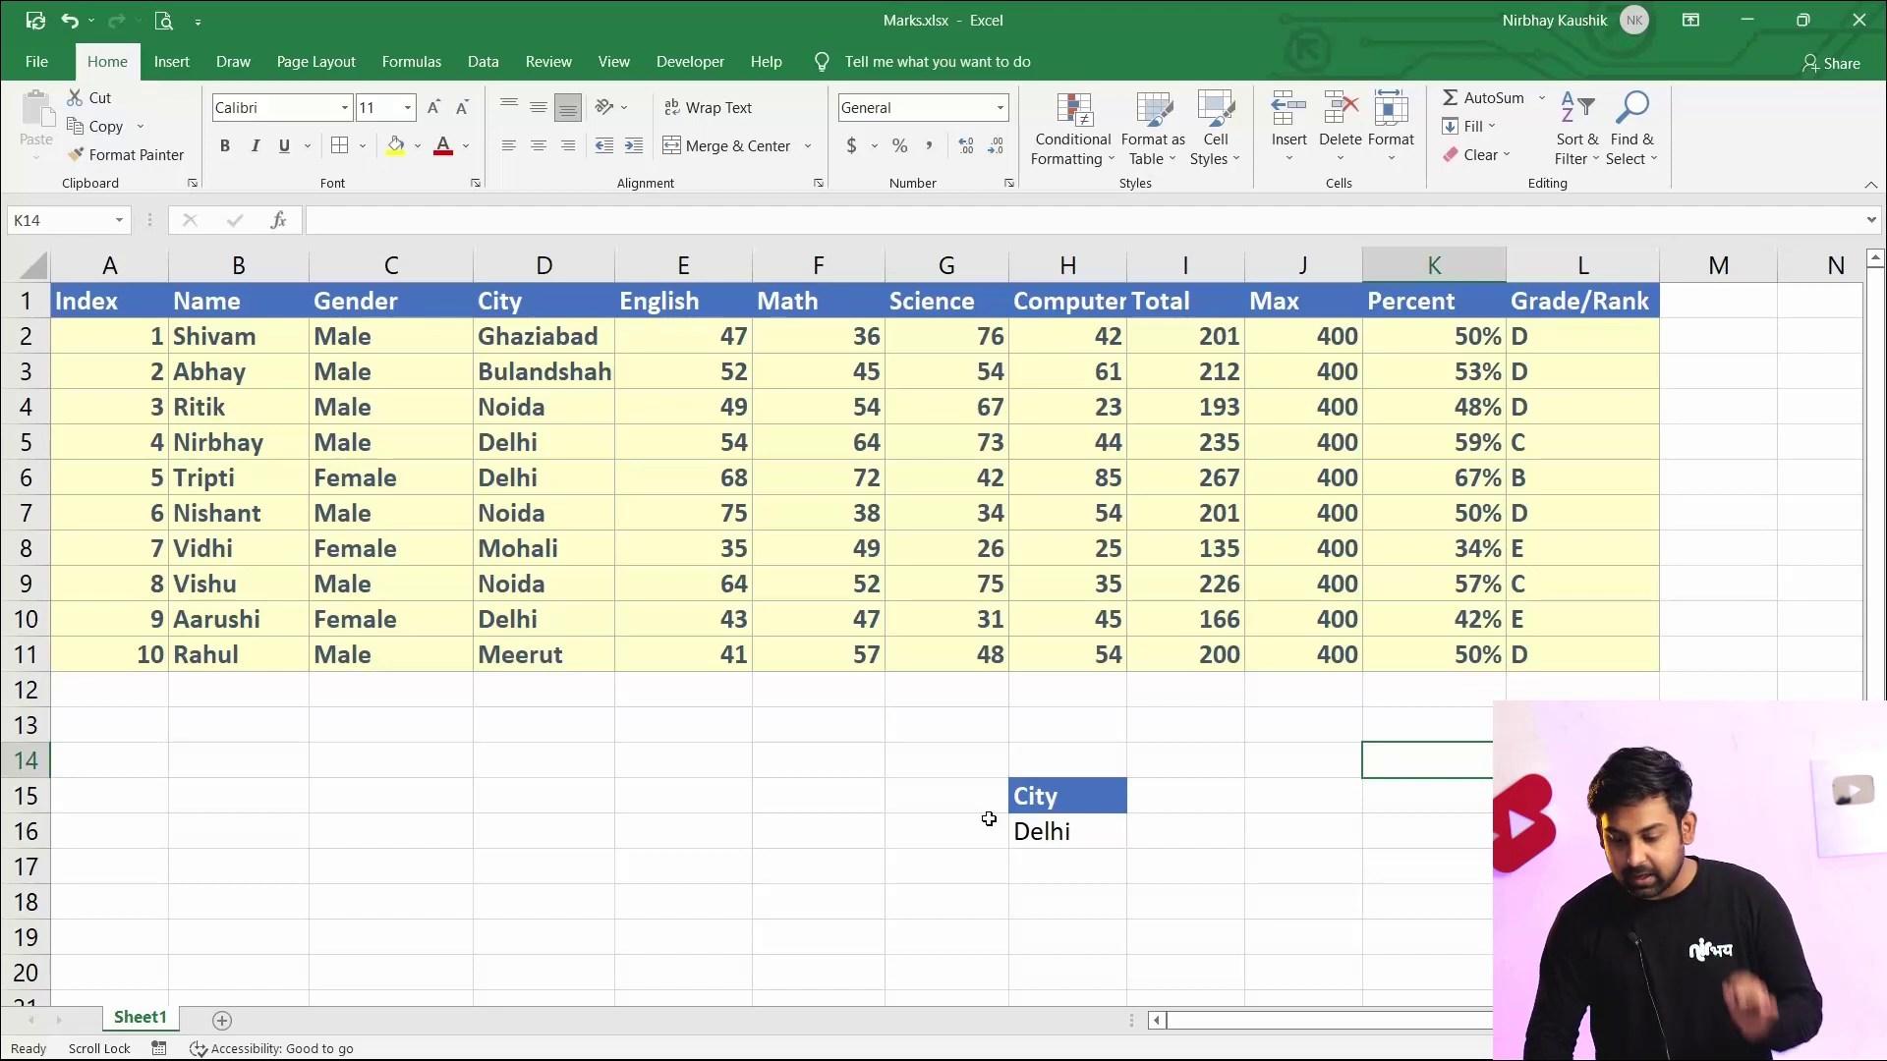
Add a new worksheet to the workbook for the filtered results
click(1187, 830)
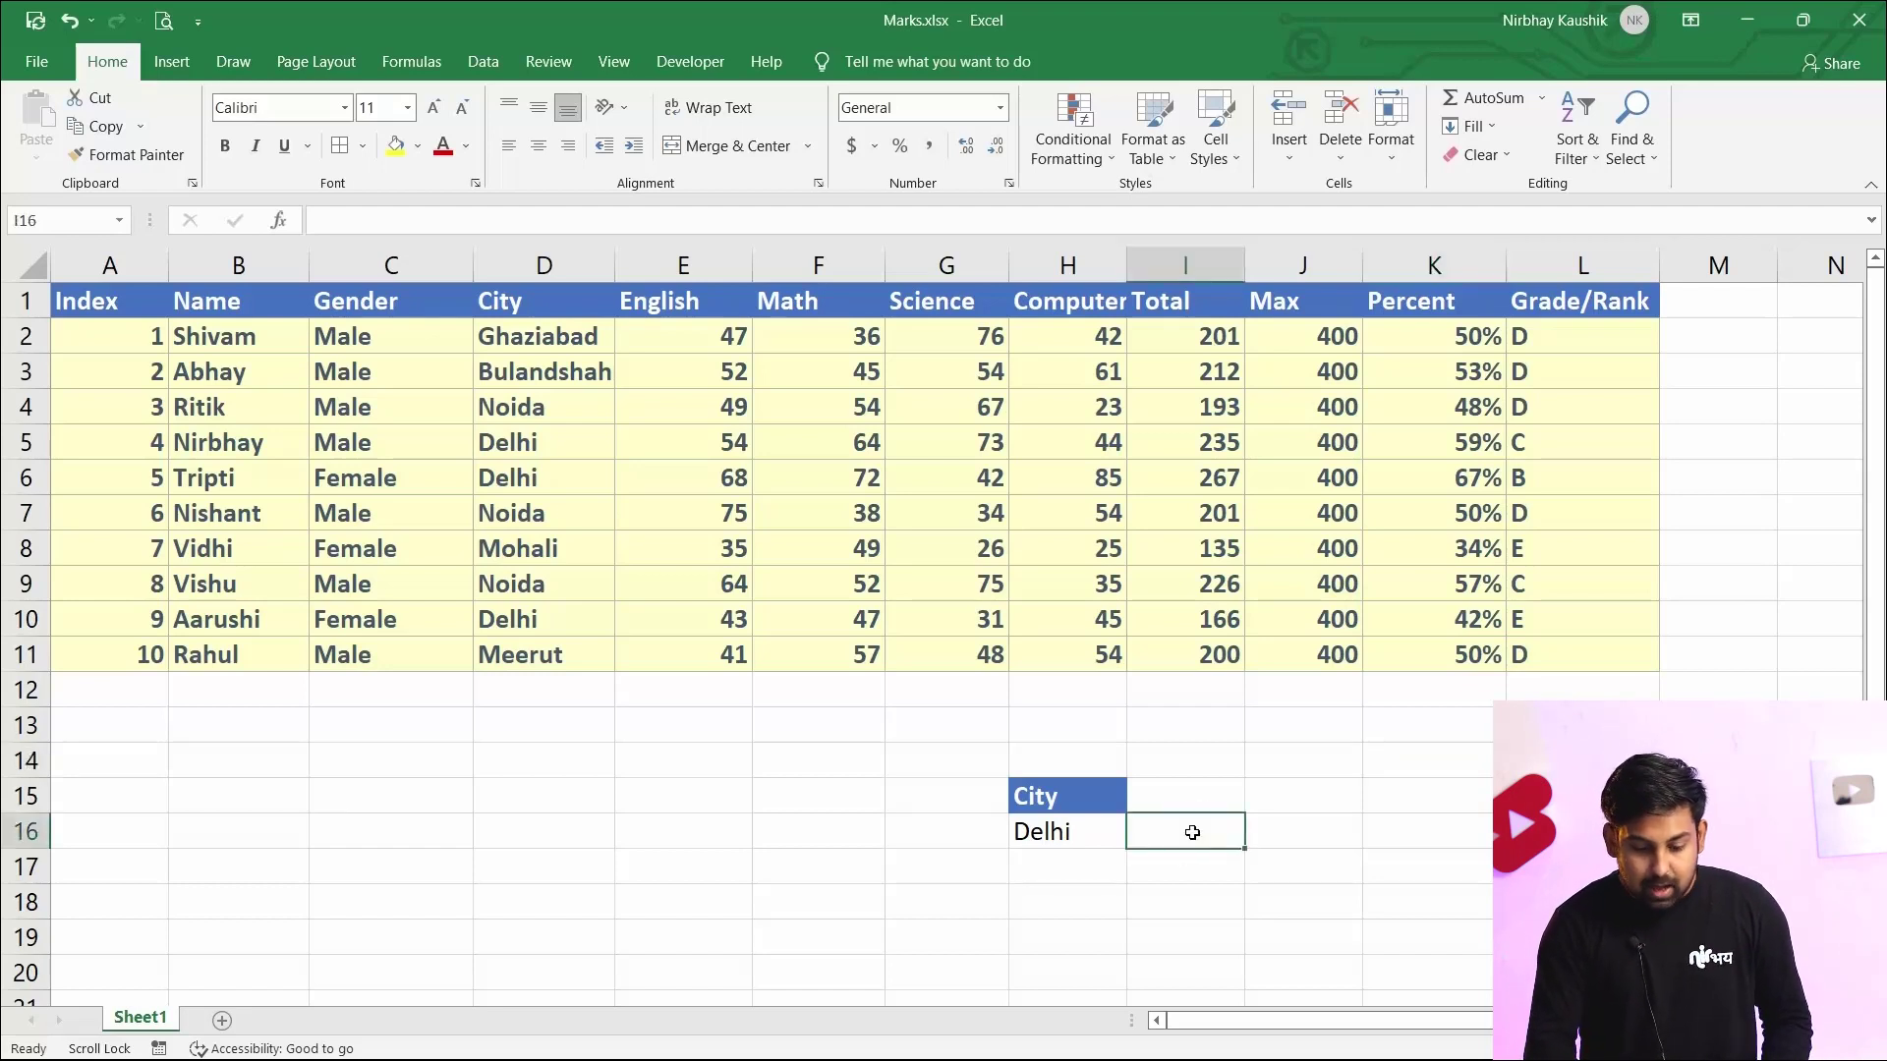
click(222, 1020)
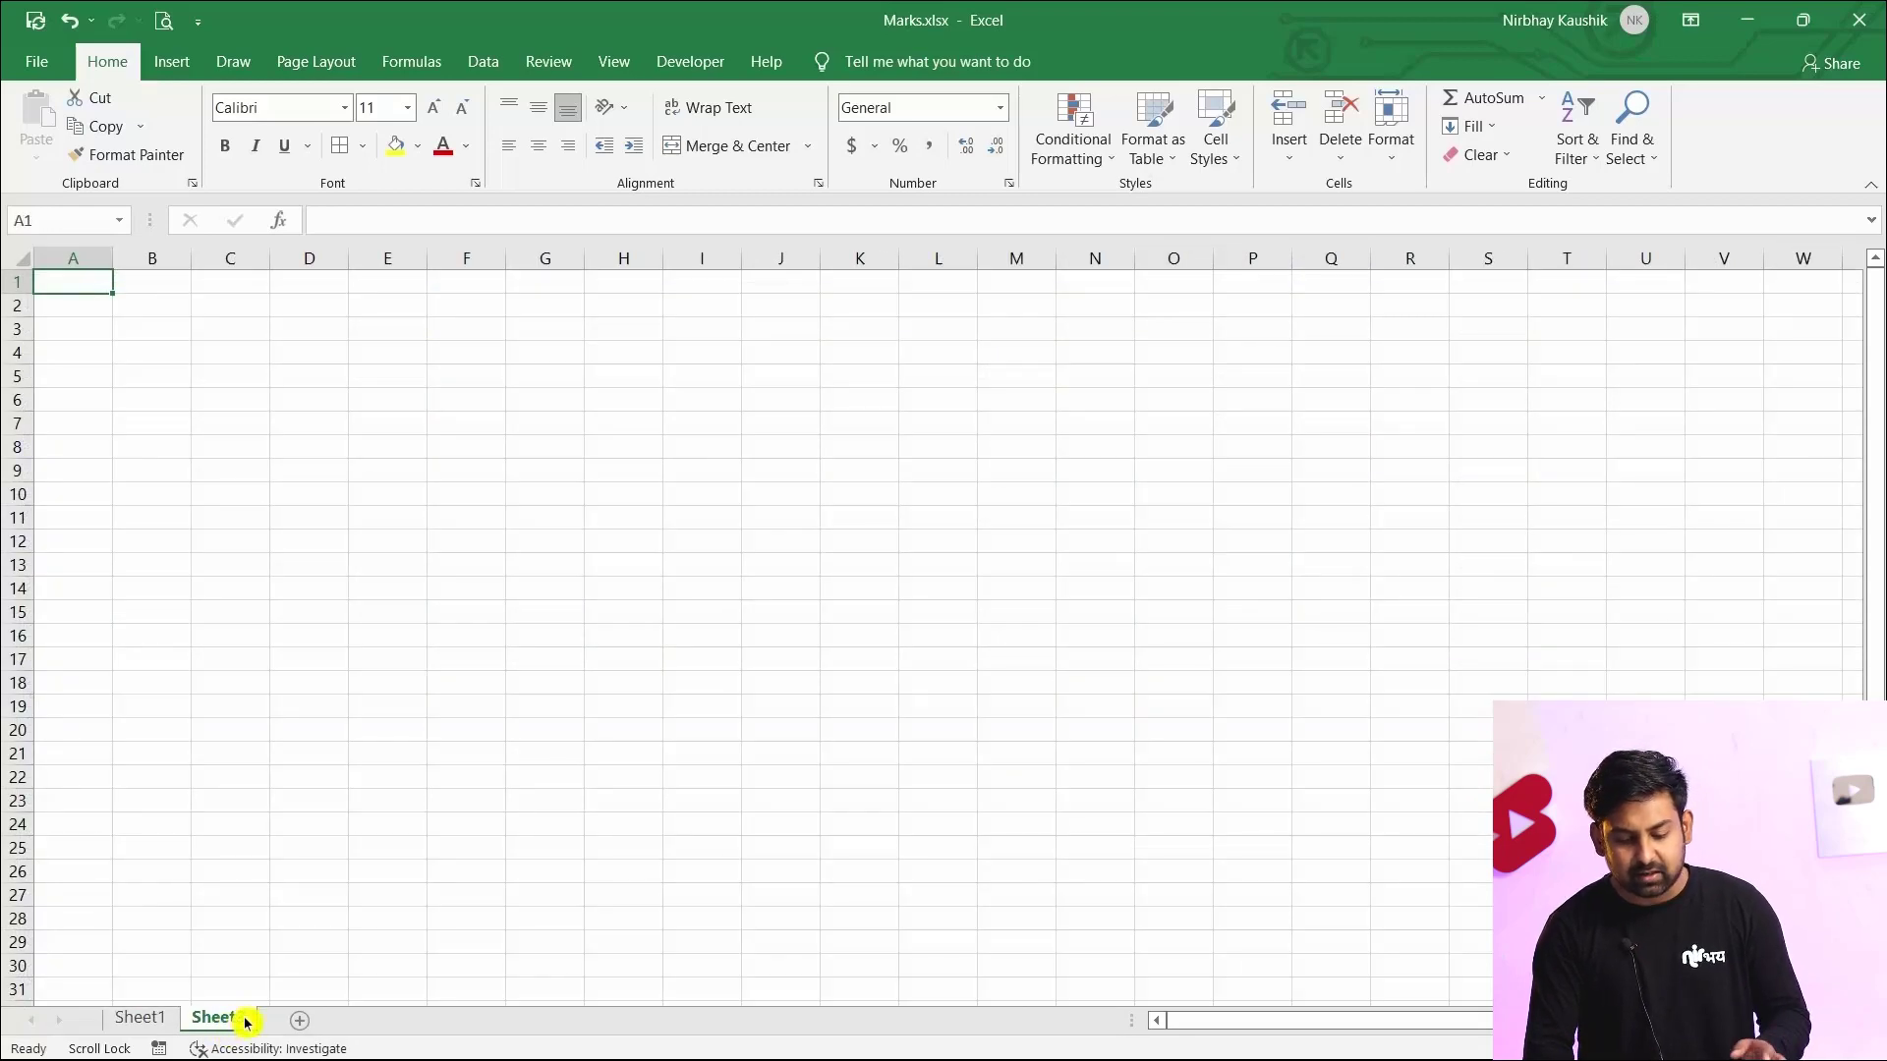
right_click(246, 1022)
click(610, 889)
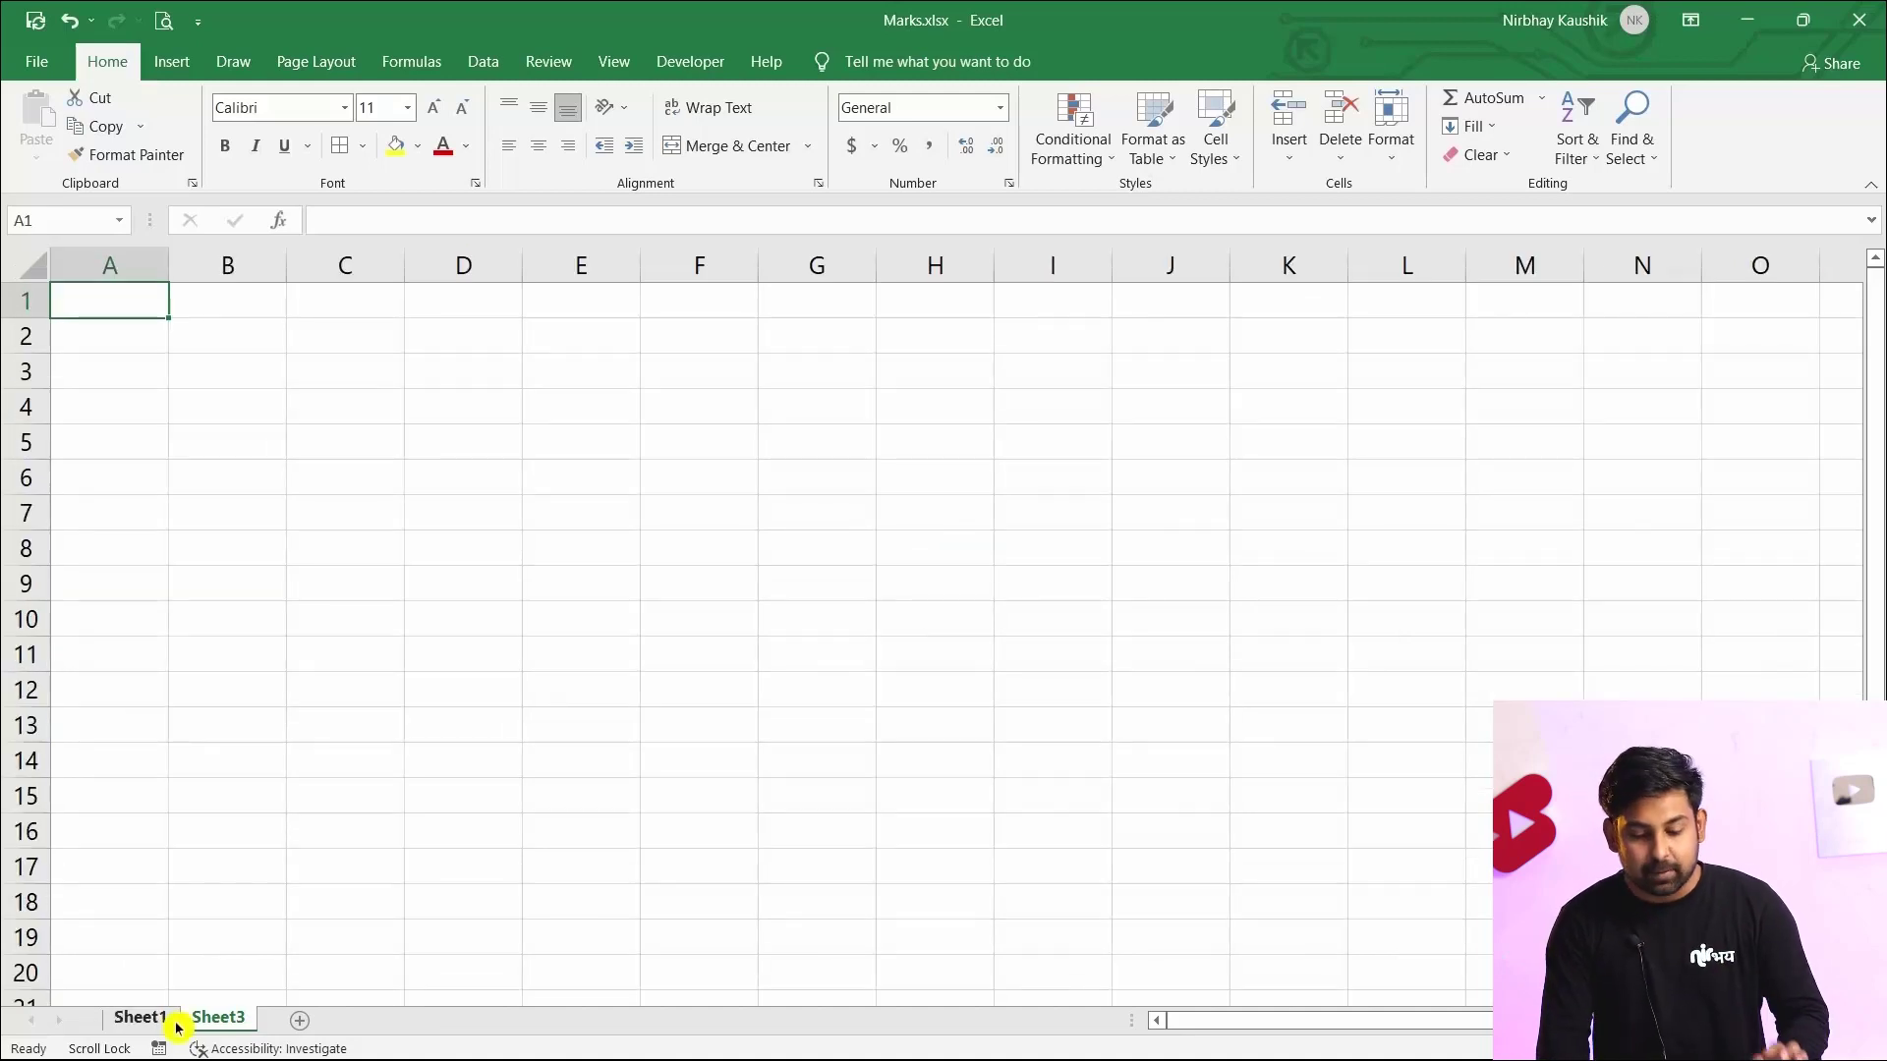
Copy the header row A1:L1 from Sheet1 and paste it into A1 of Sheet3
click(138, 1021)
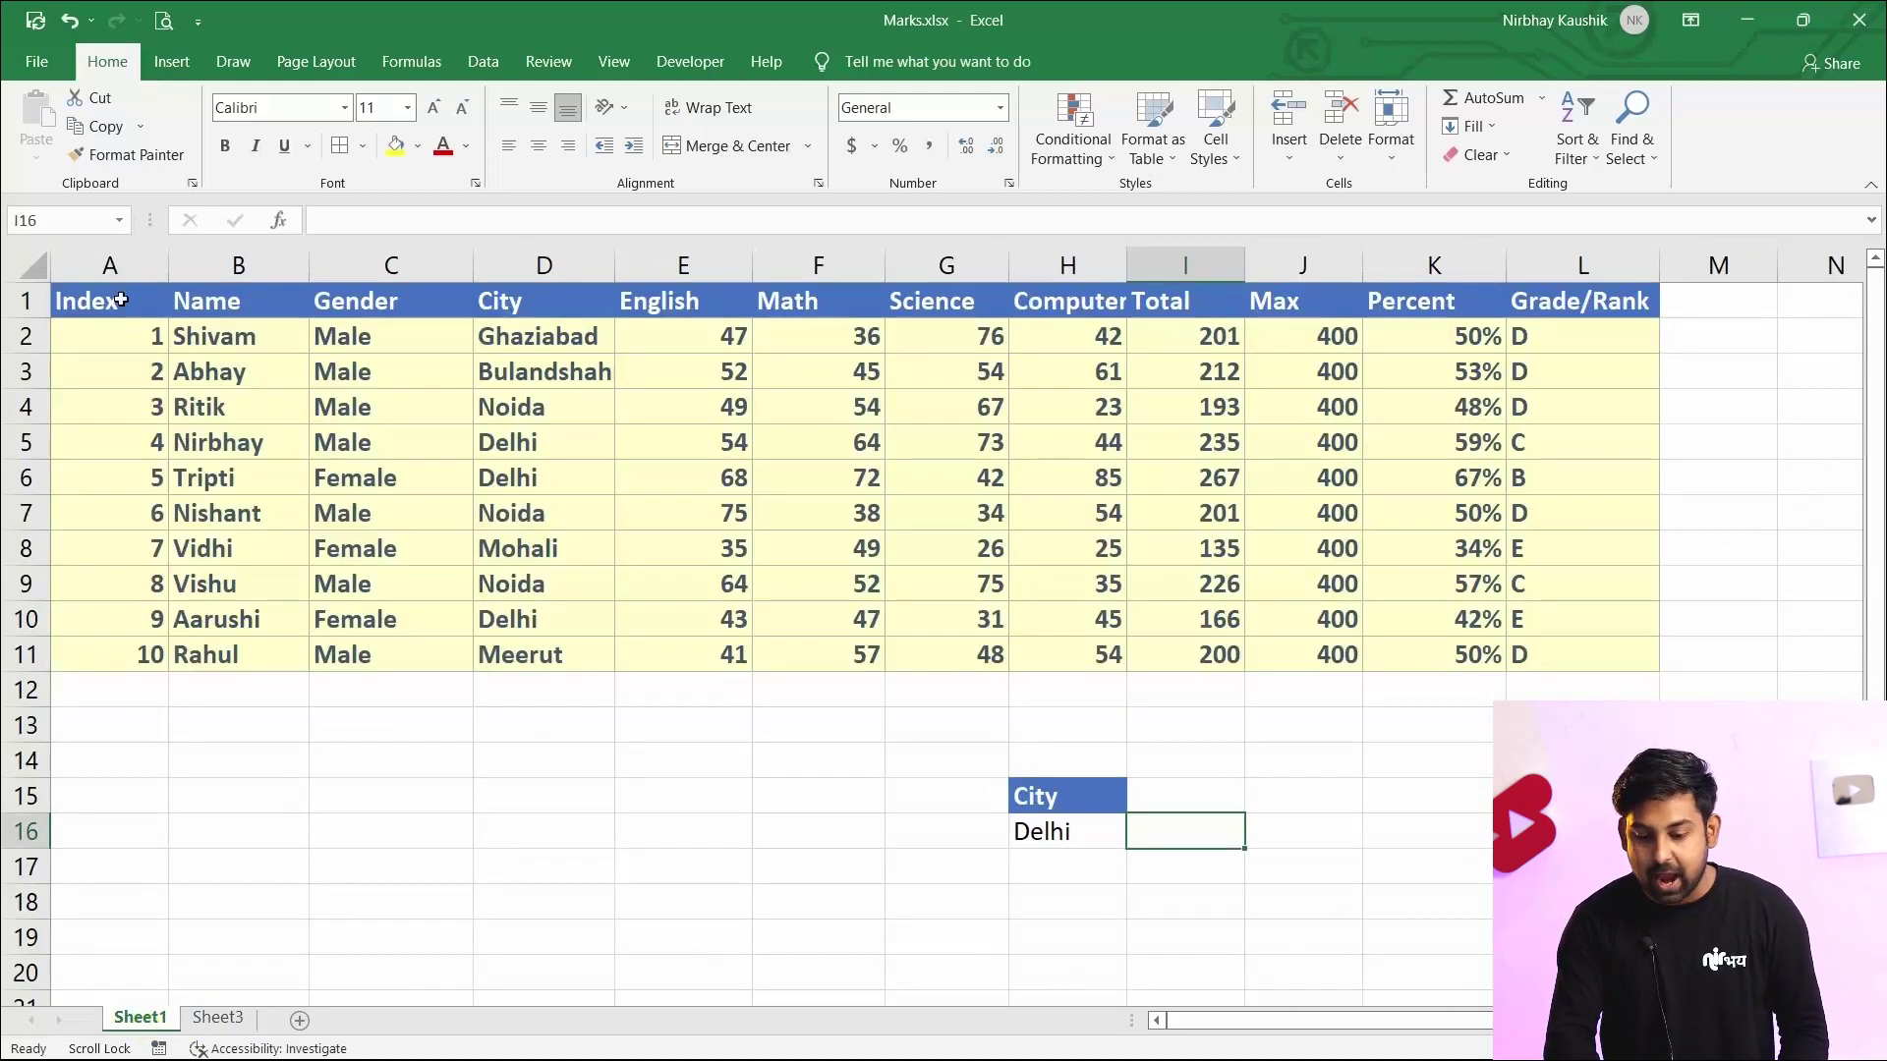
drag(121, 300, 1548, 236)
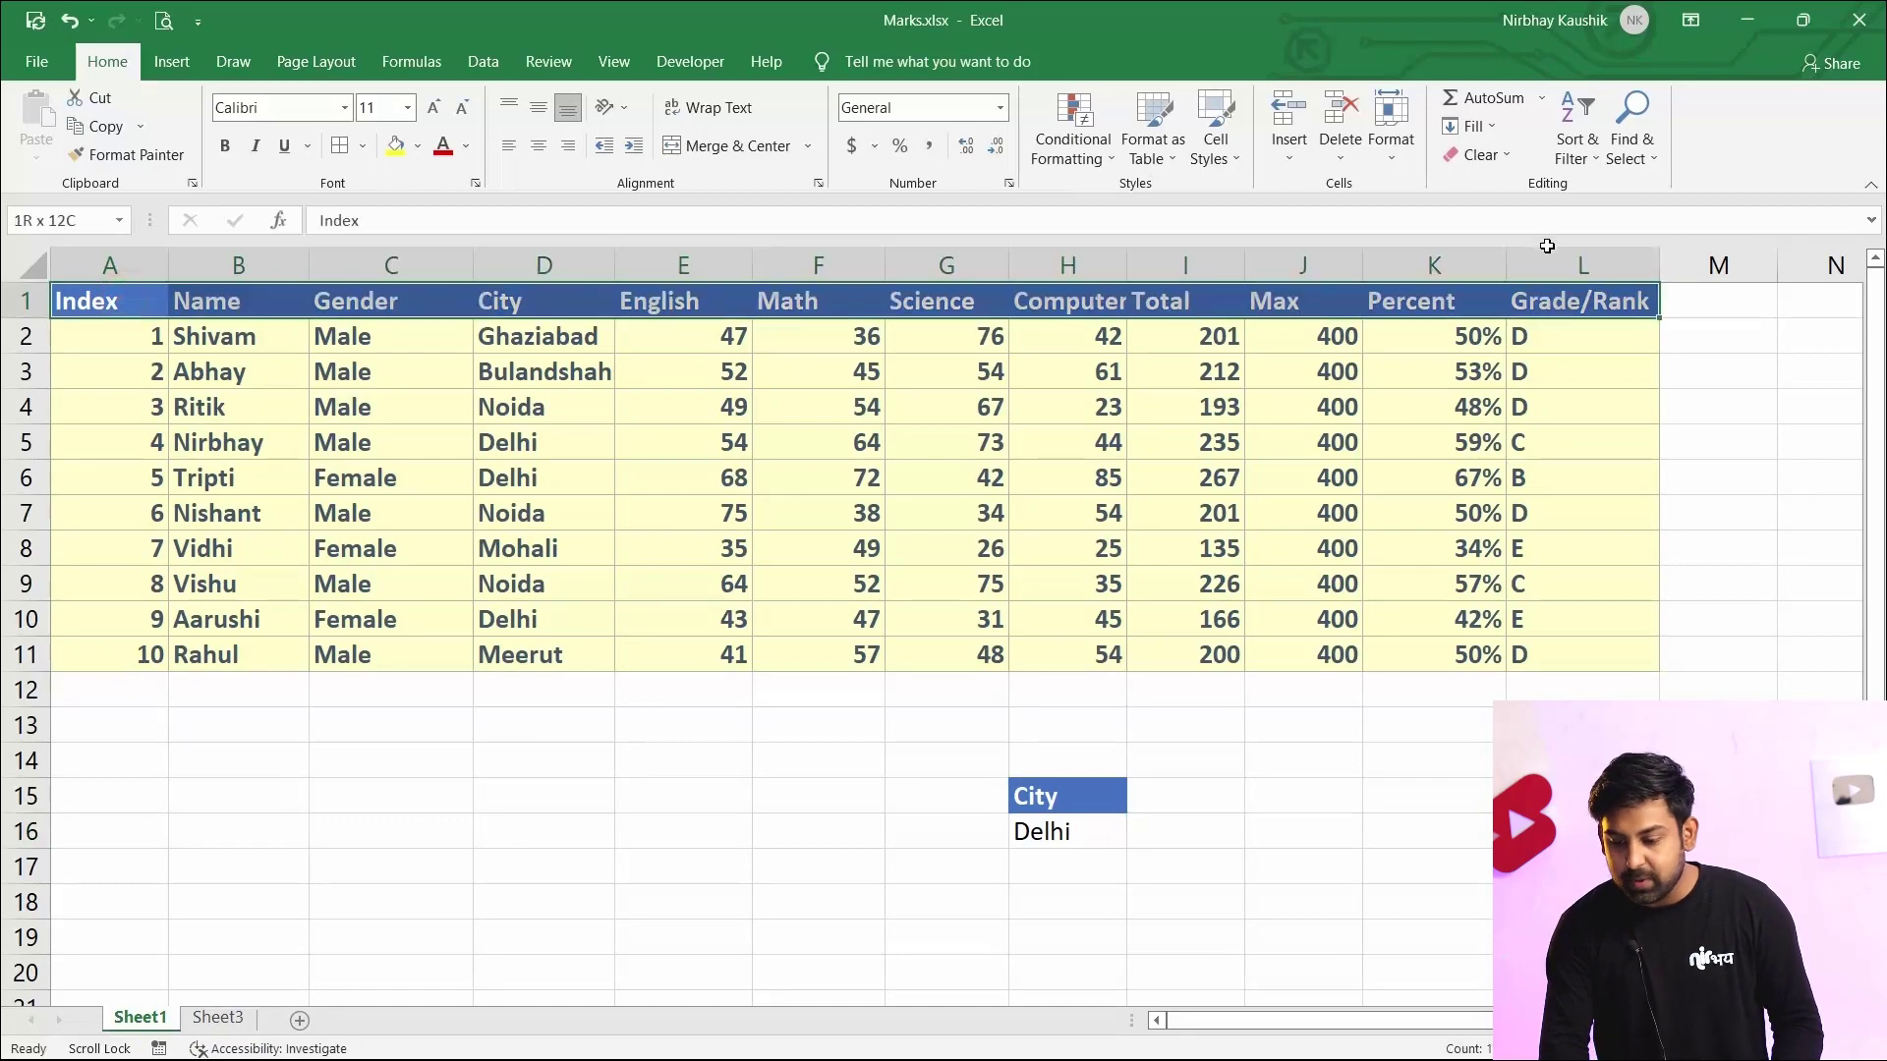
key(ctrl+c)
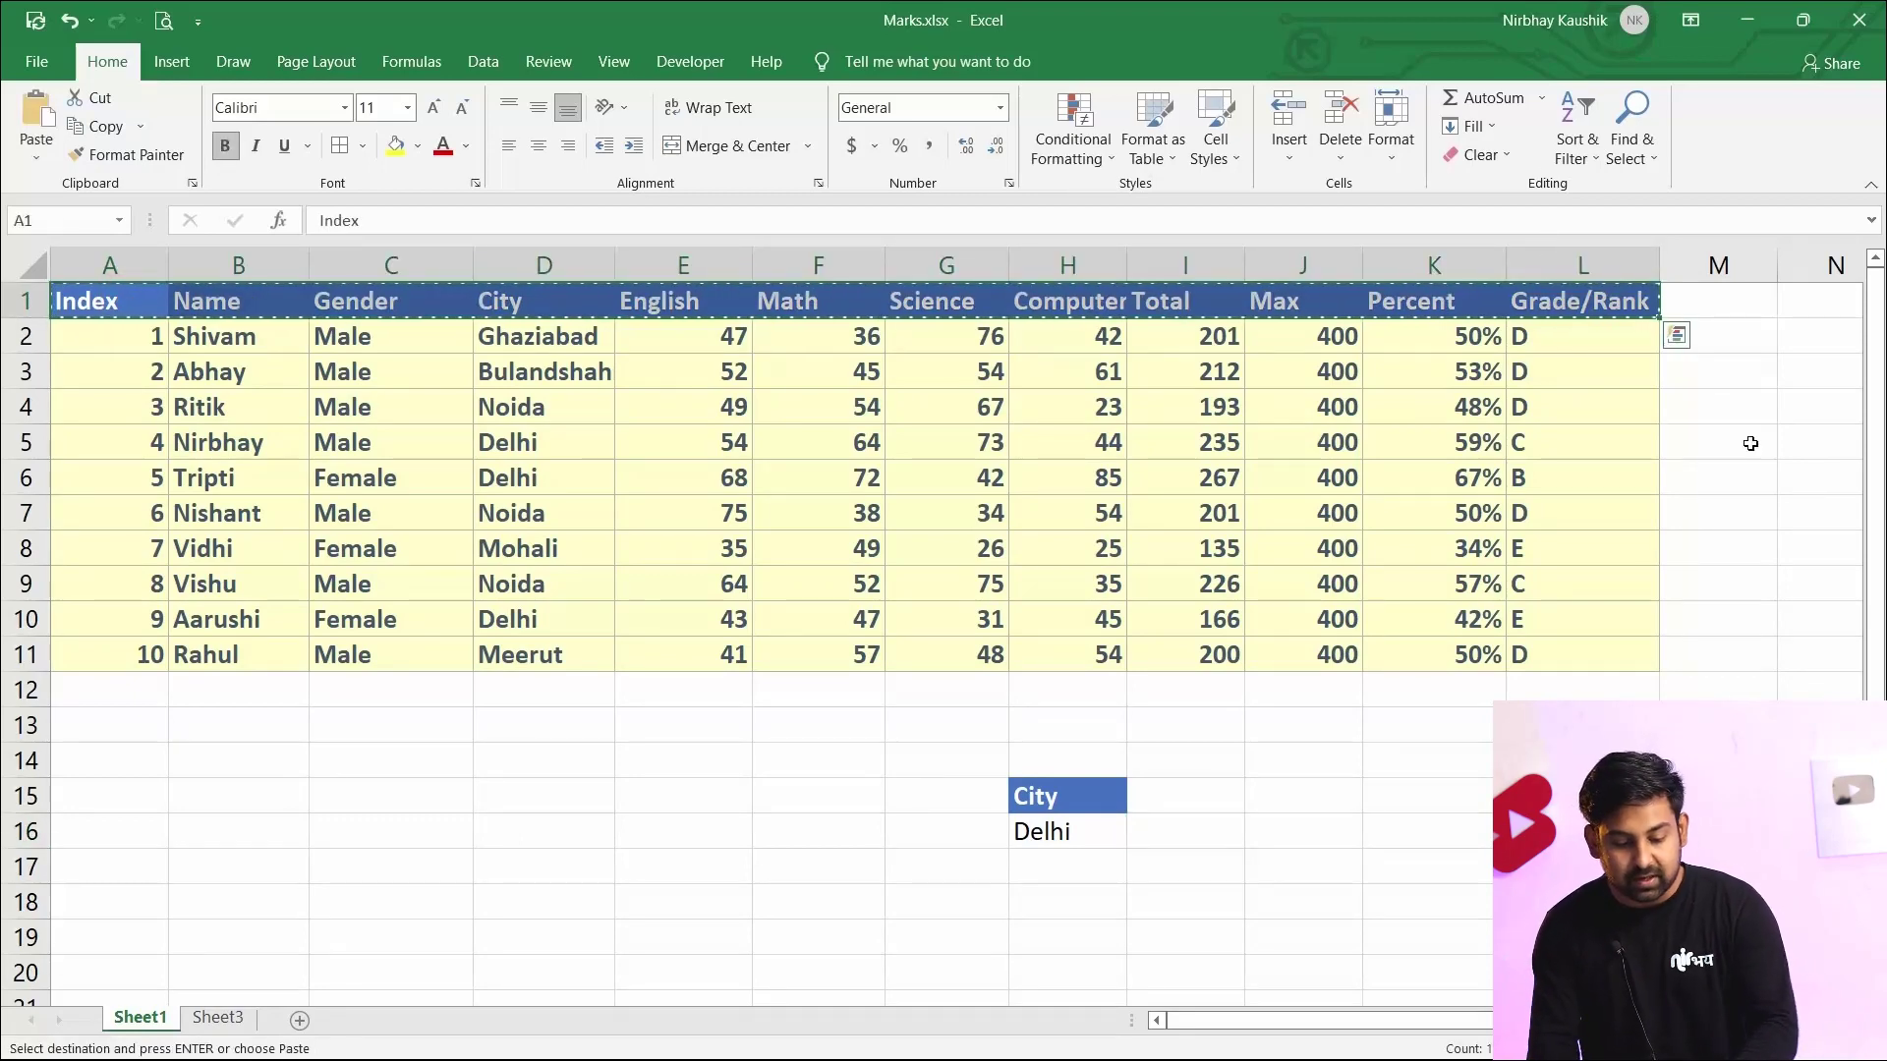
click(205, 1019)
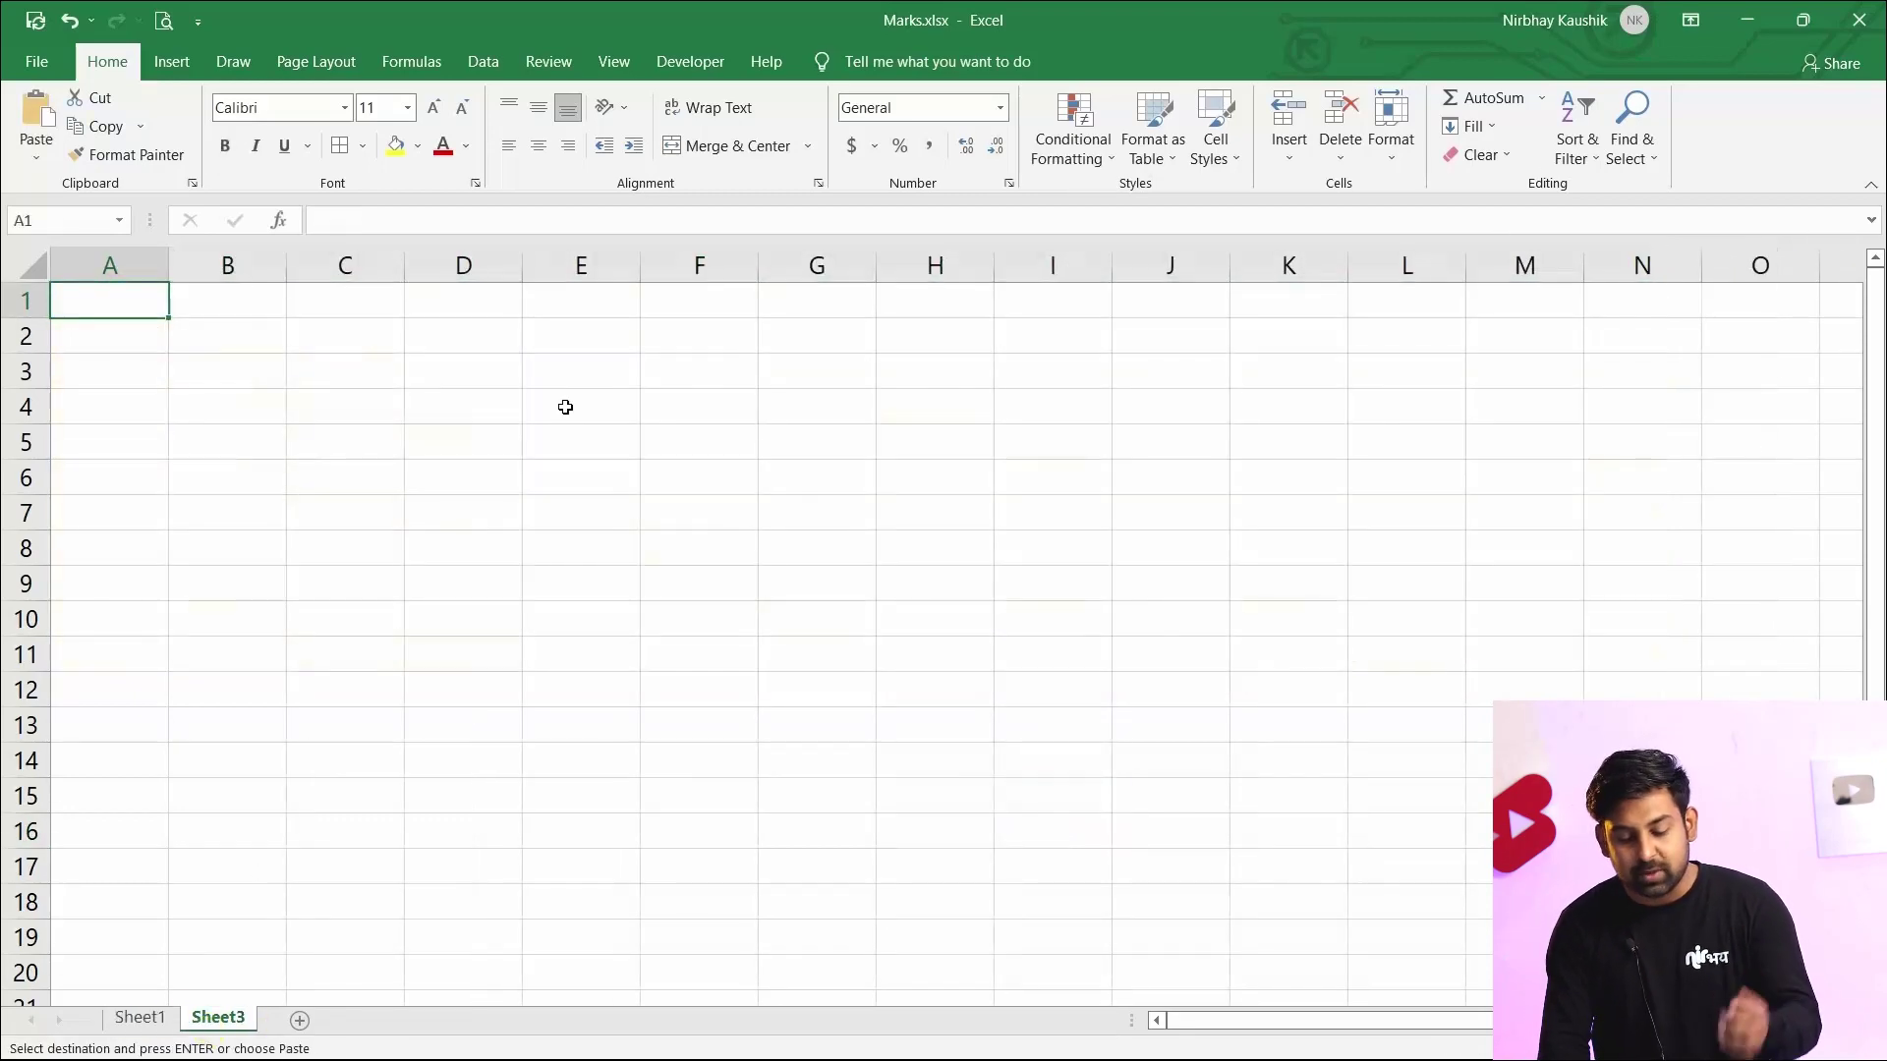
key(ctrl+v)
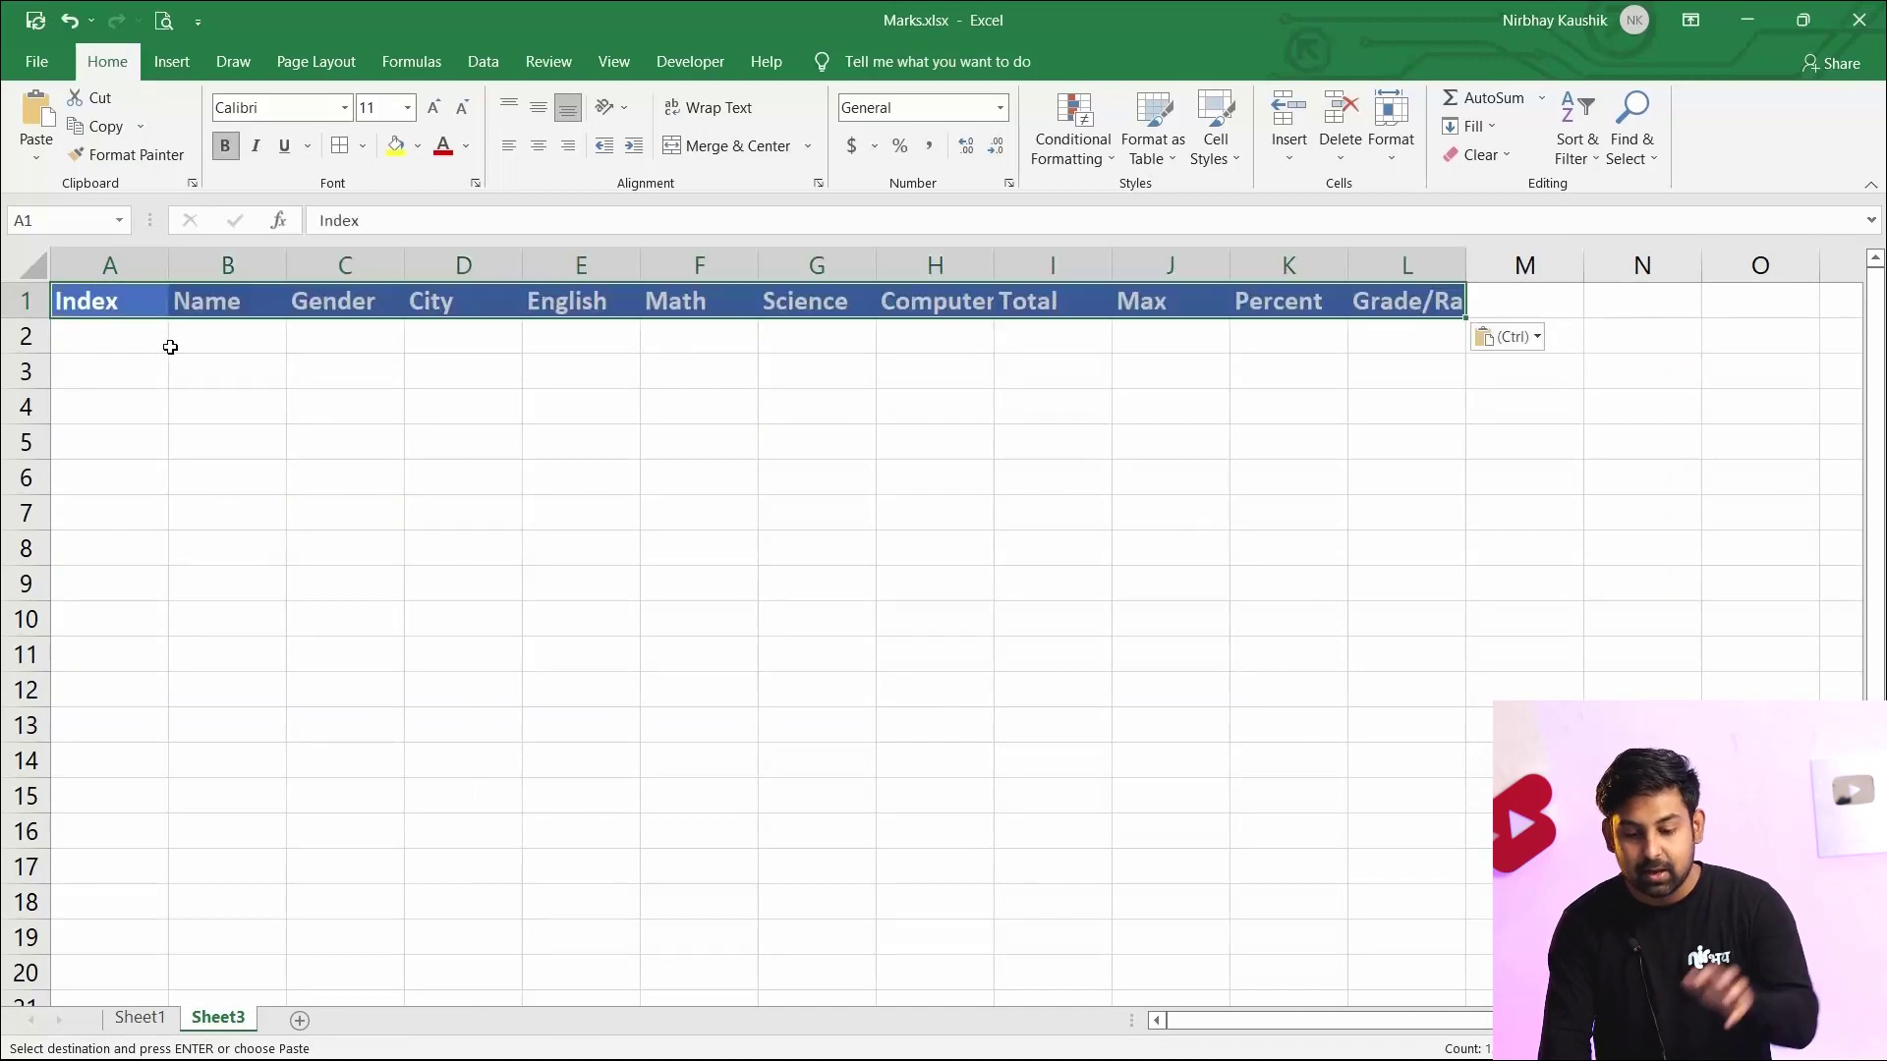
Widen column L on Sheet3 so the Grade/Rank header fits
click(644, 381)
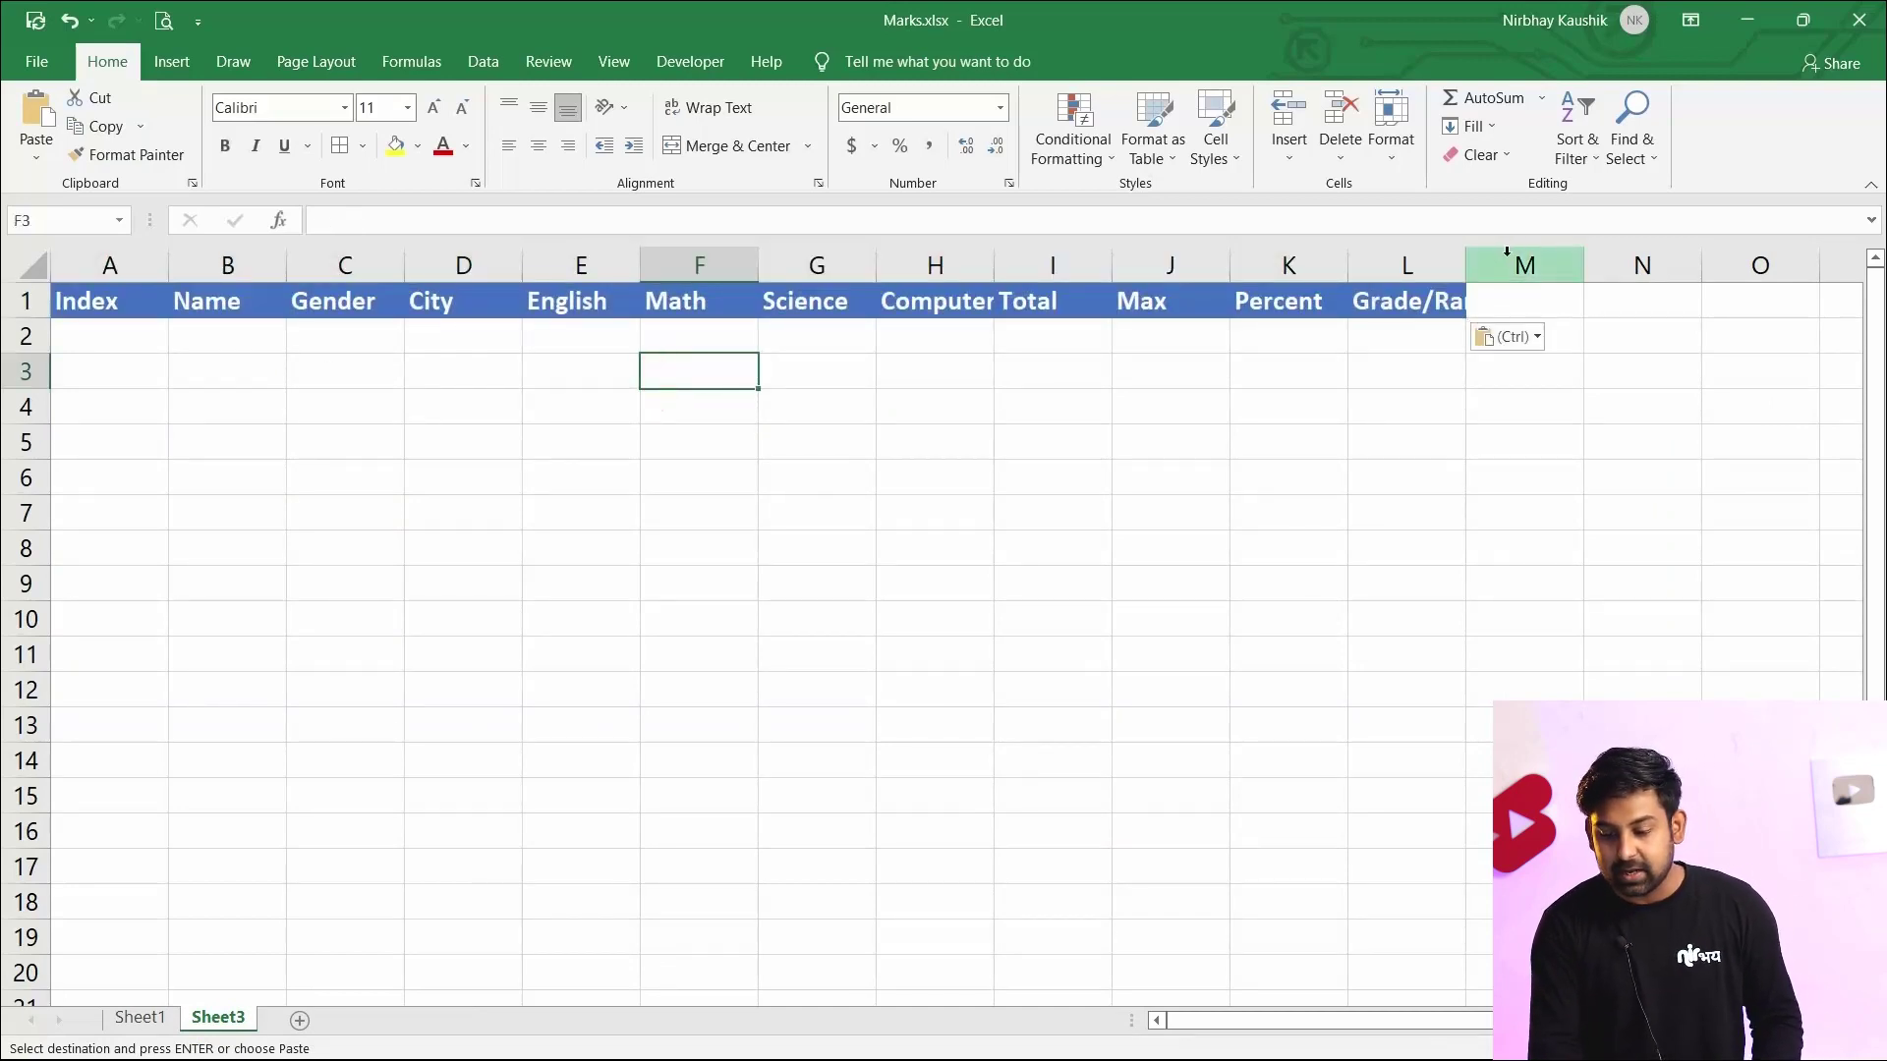
drag(1466, 253, 1501, 264)
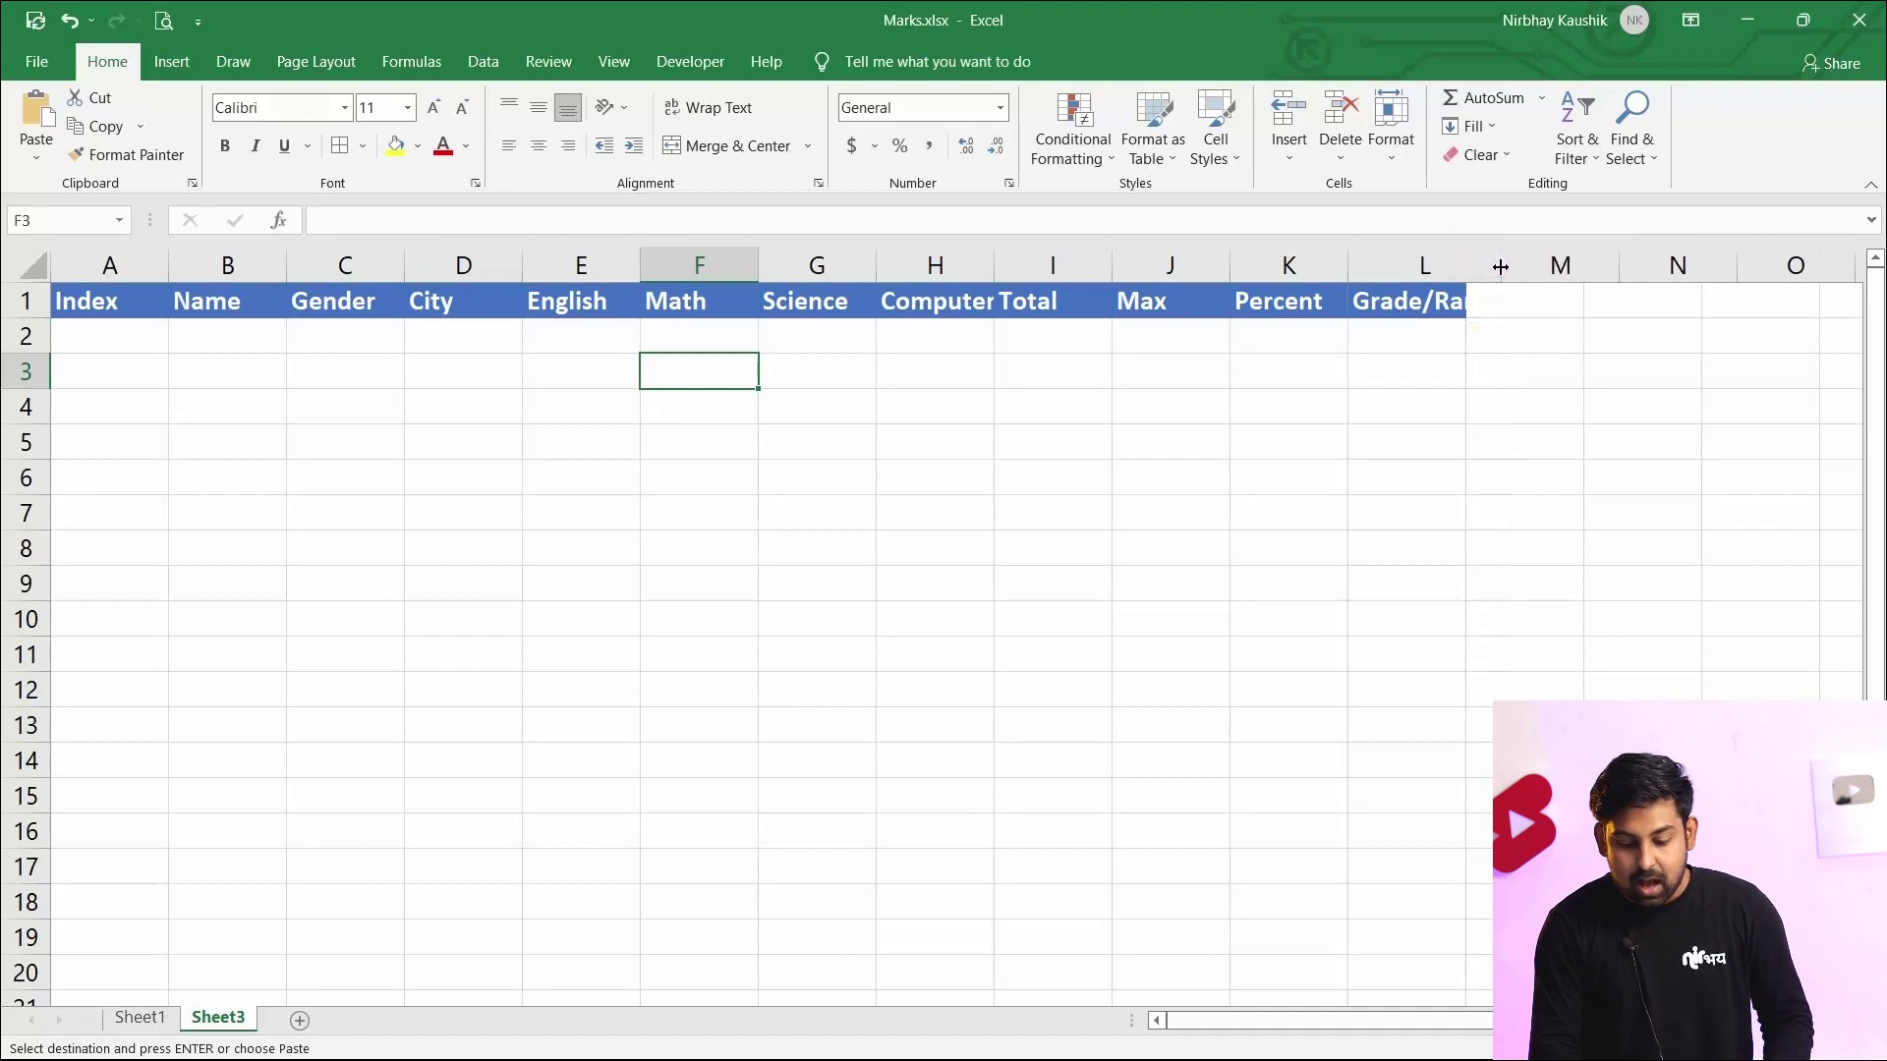
click(142, 1023)
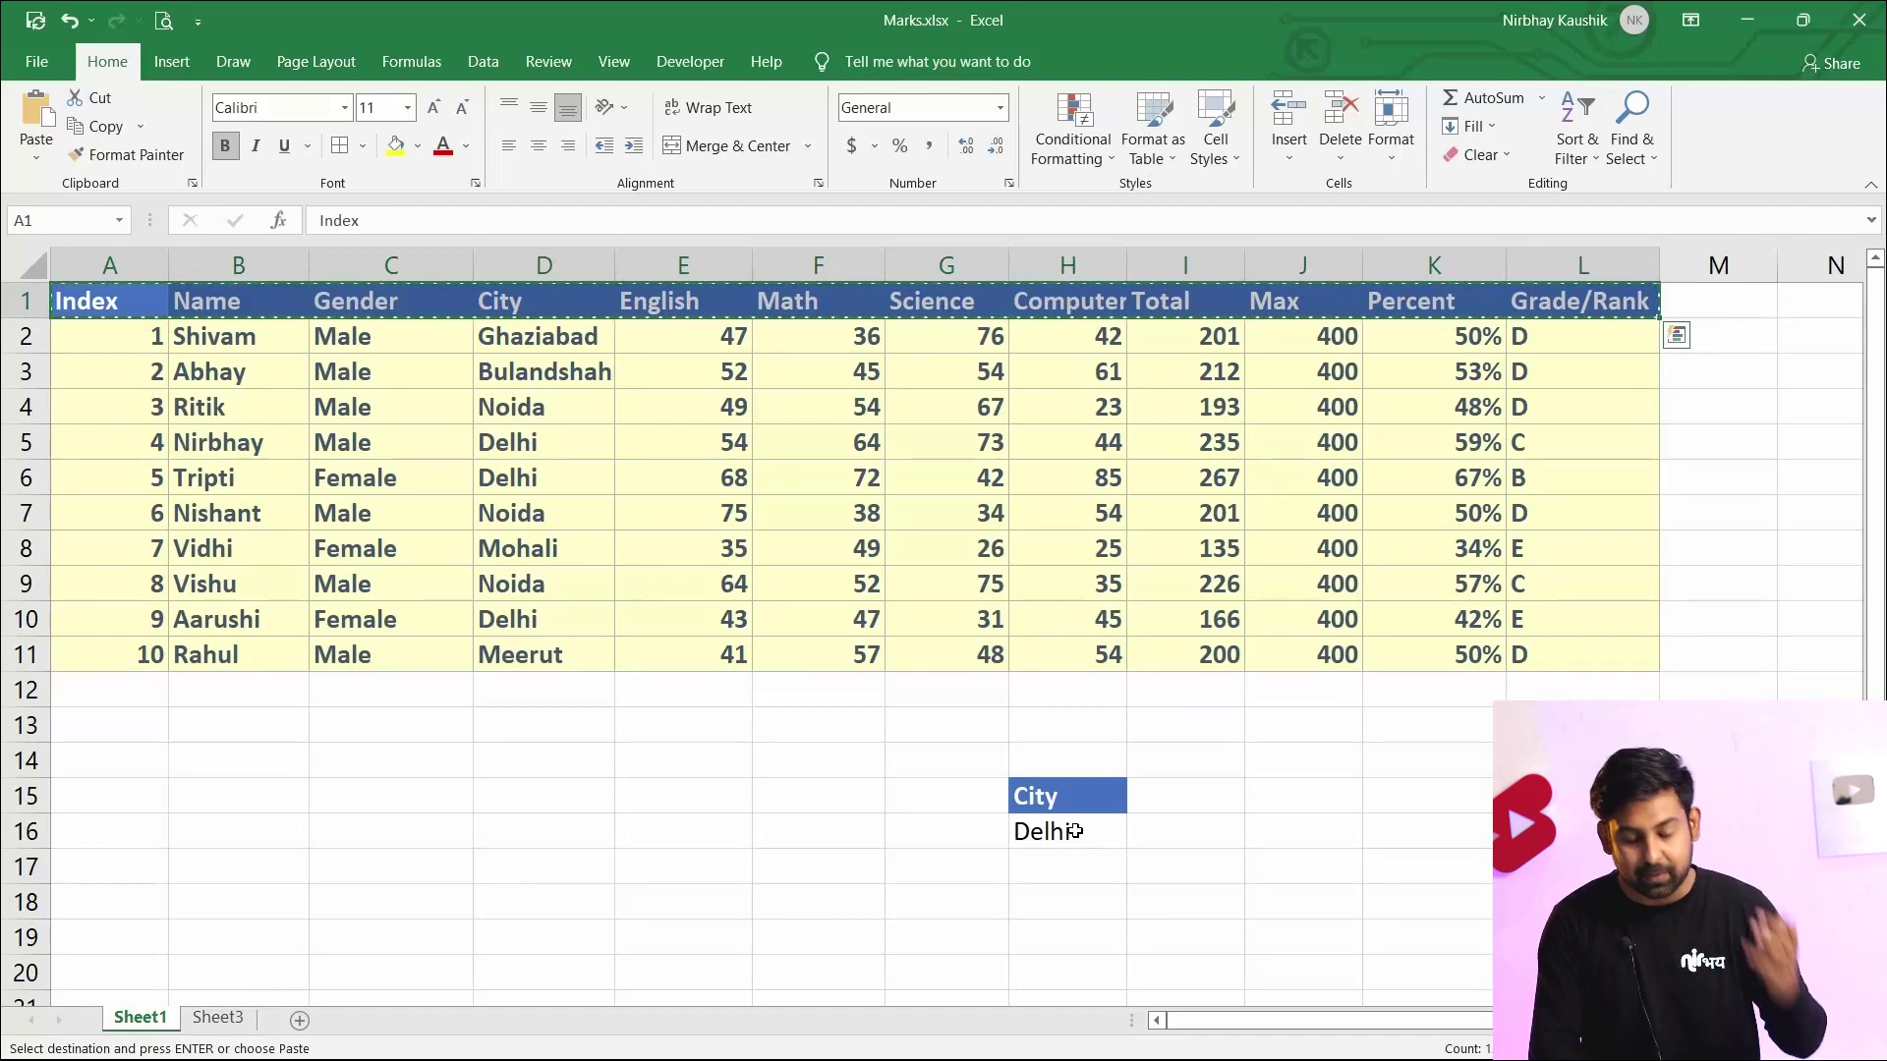
click(213, 1022)
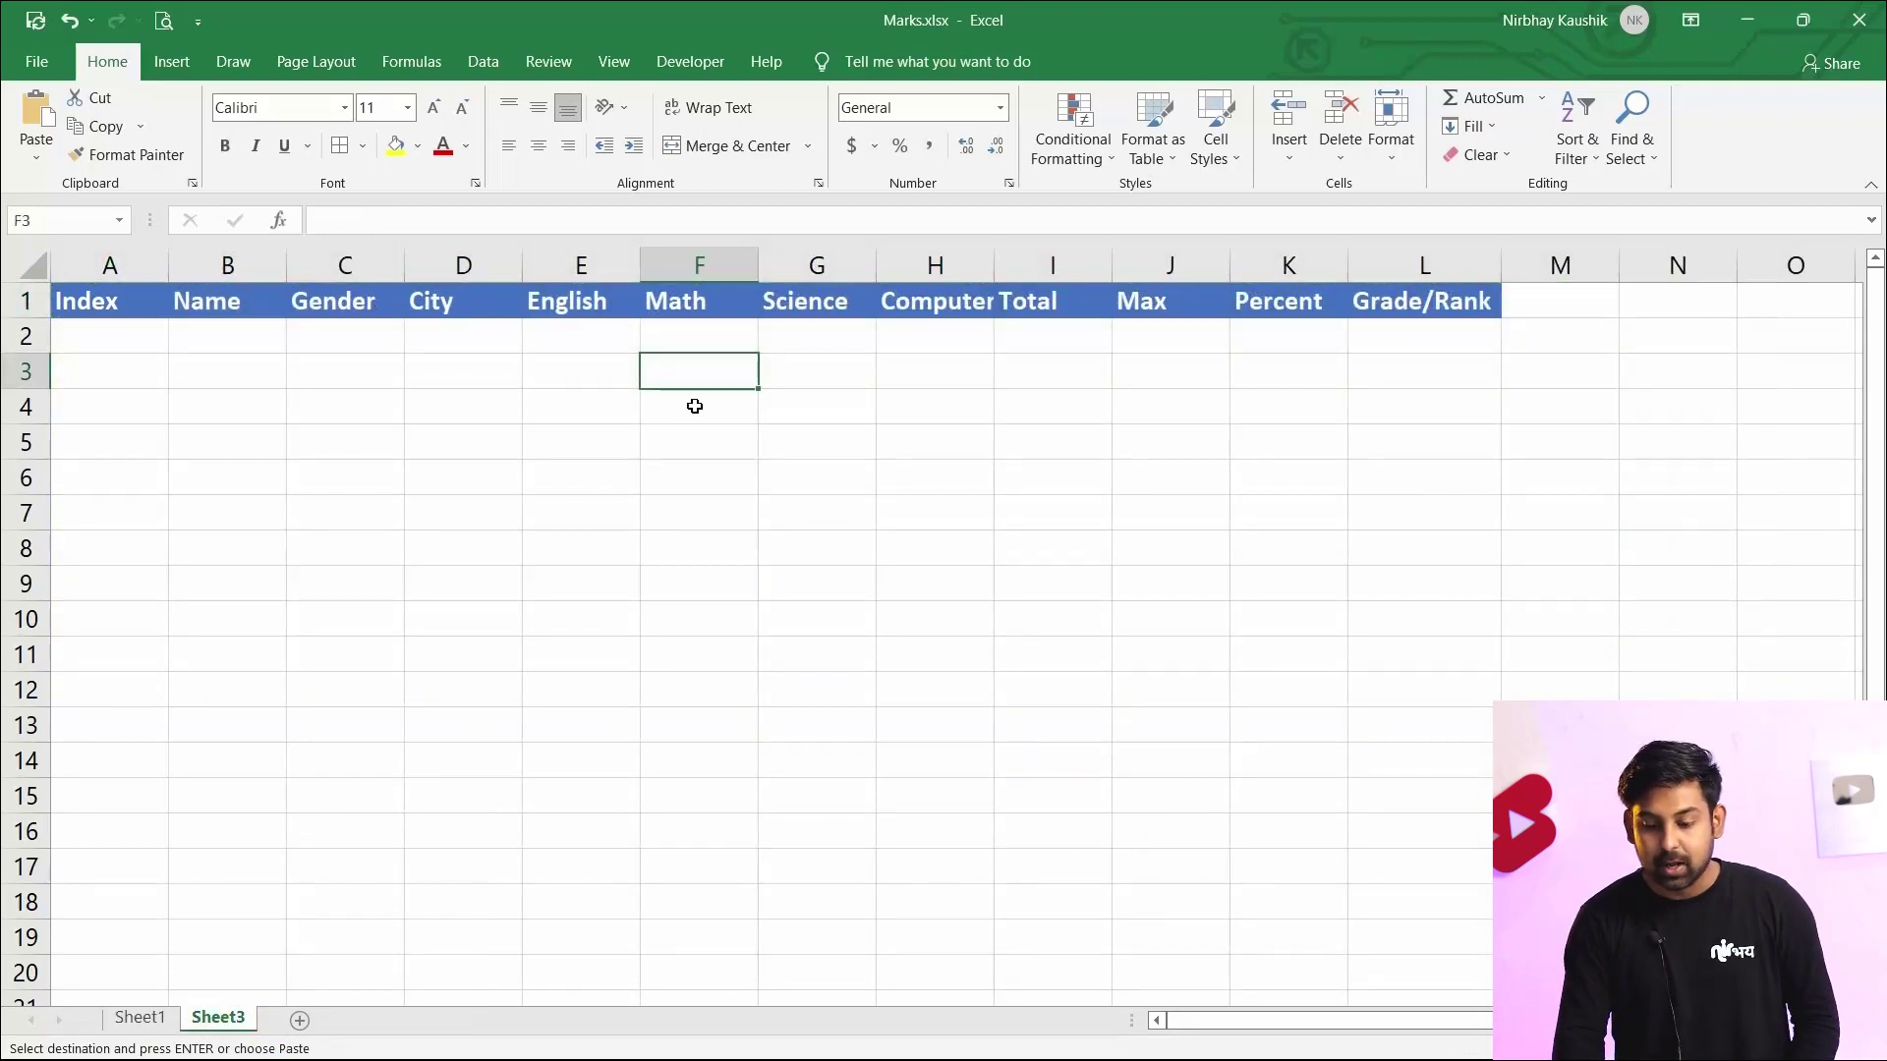
click(873, 471)
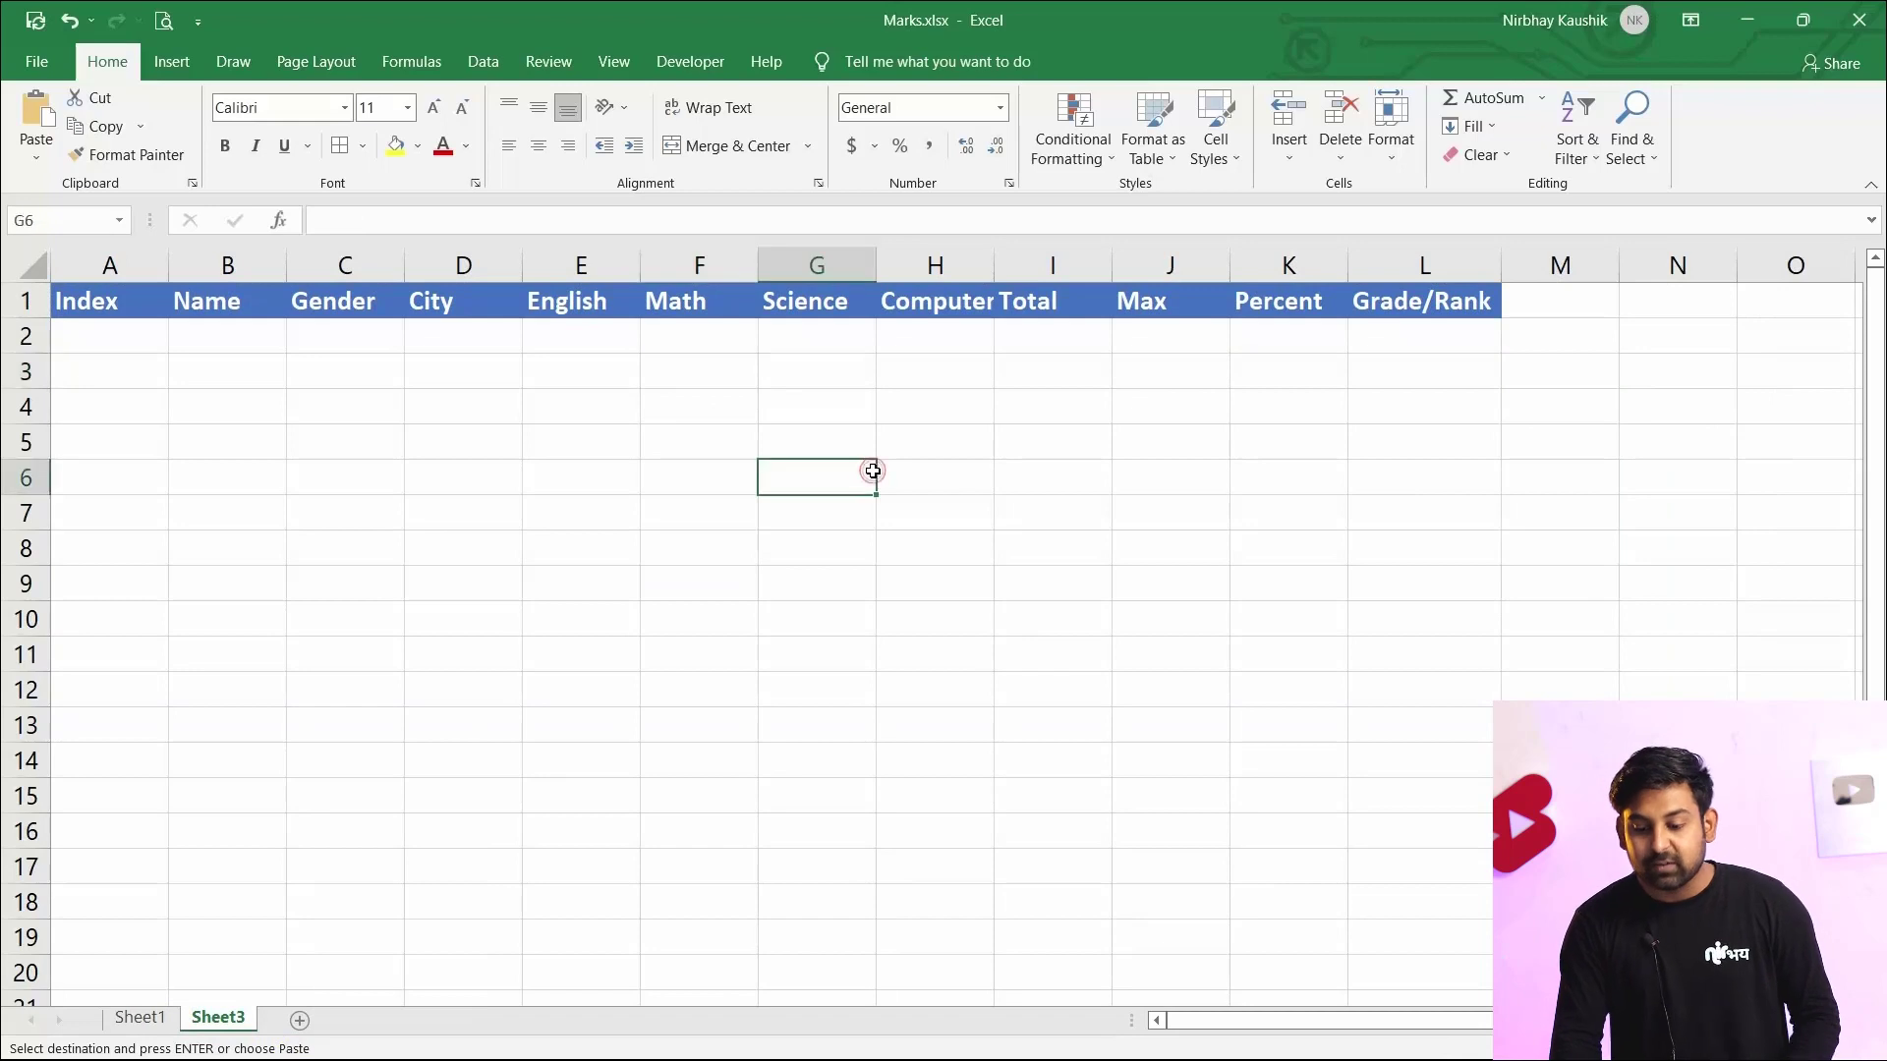
click(680, 443)
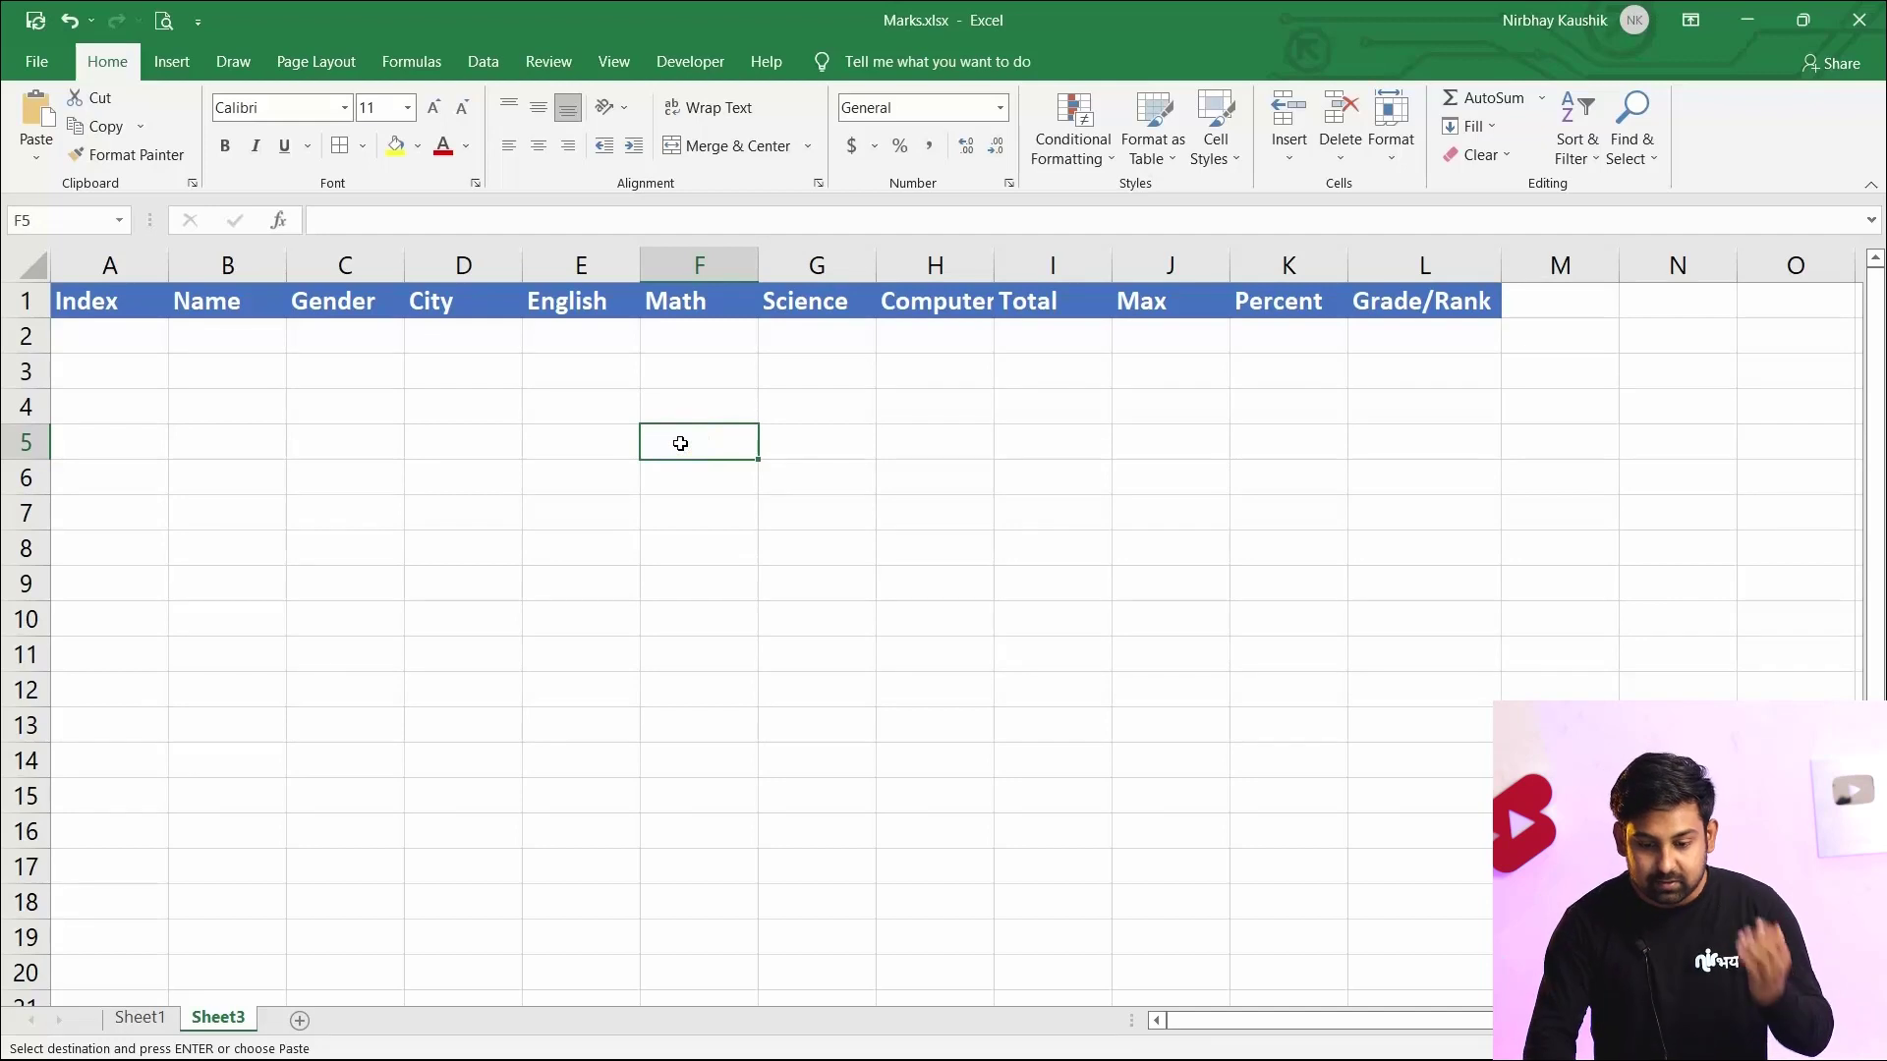
Open the Advanced filter and choose to copy the results to another location
click(482, 62)
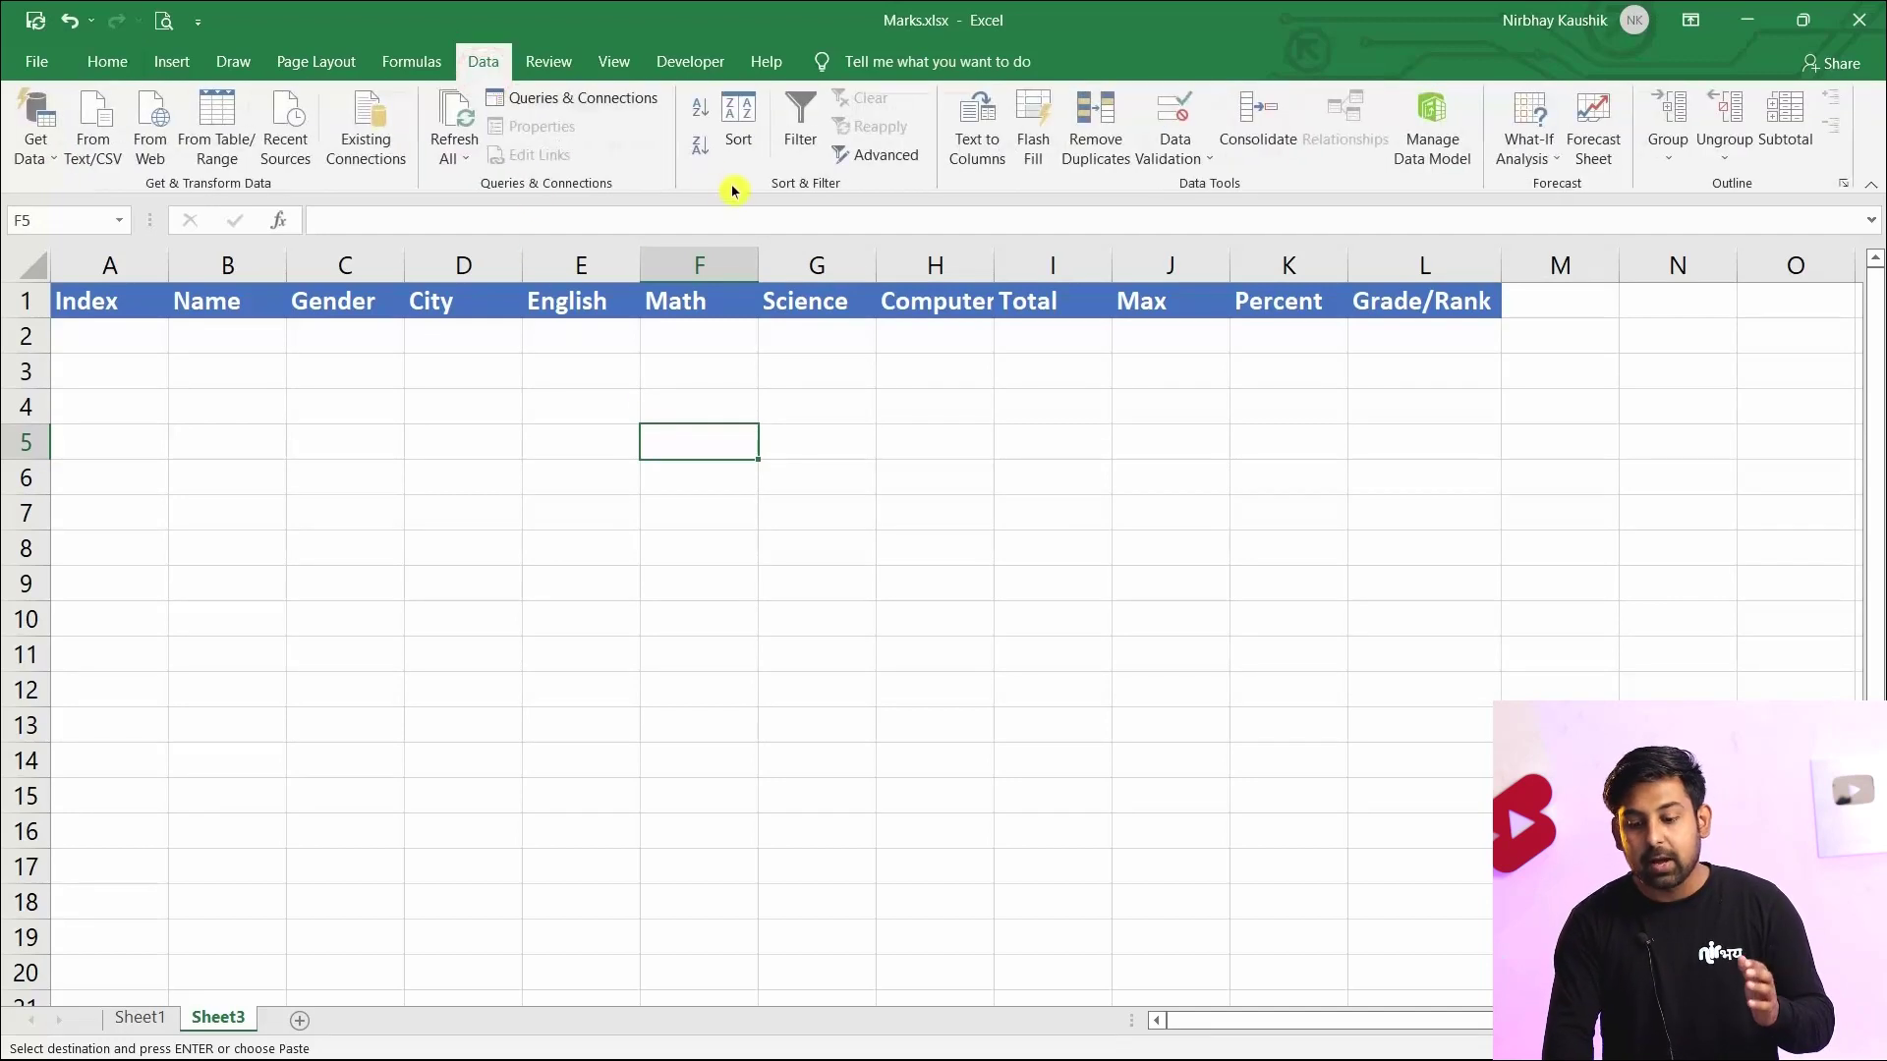
click(890, 159)
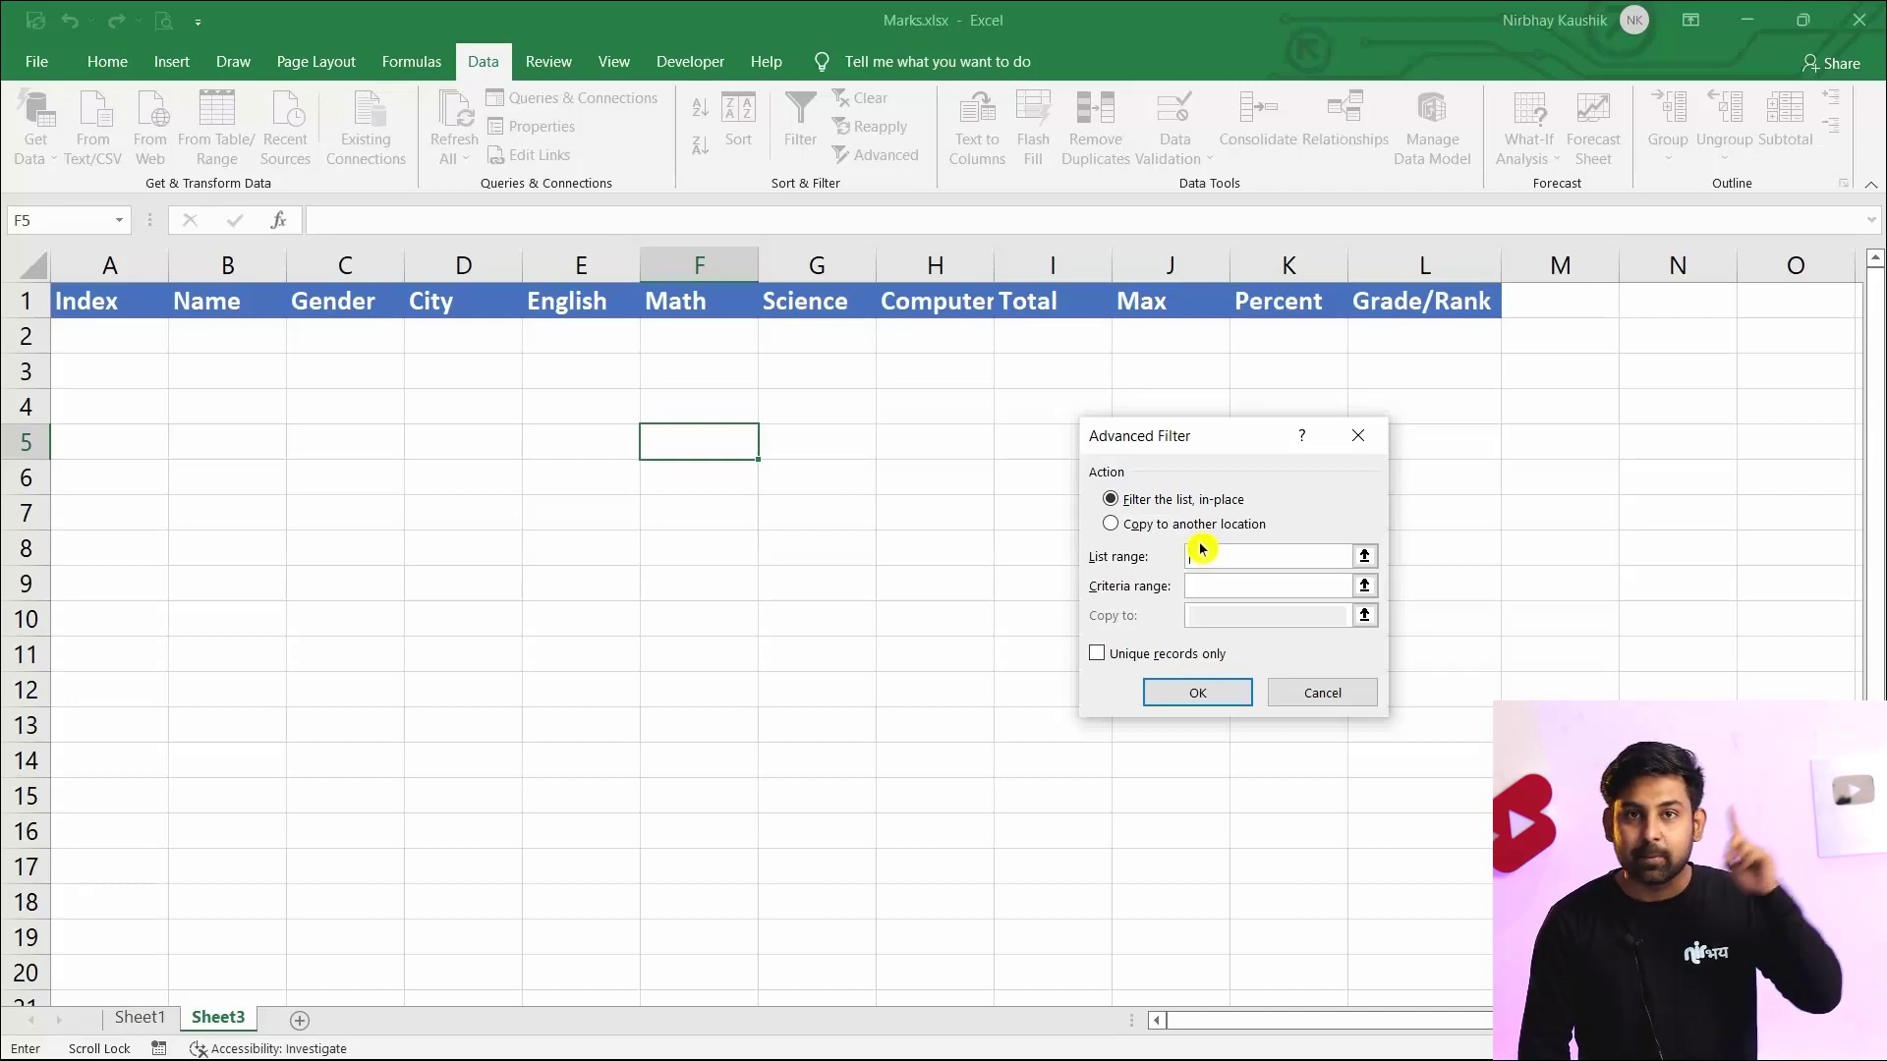
click(1142, 531)
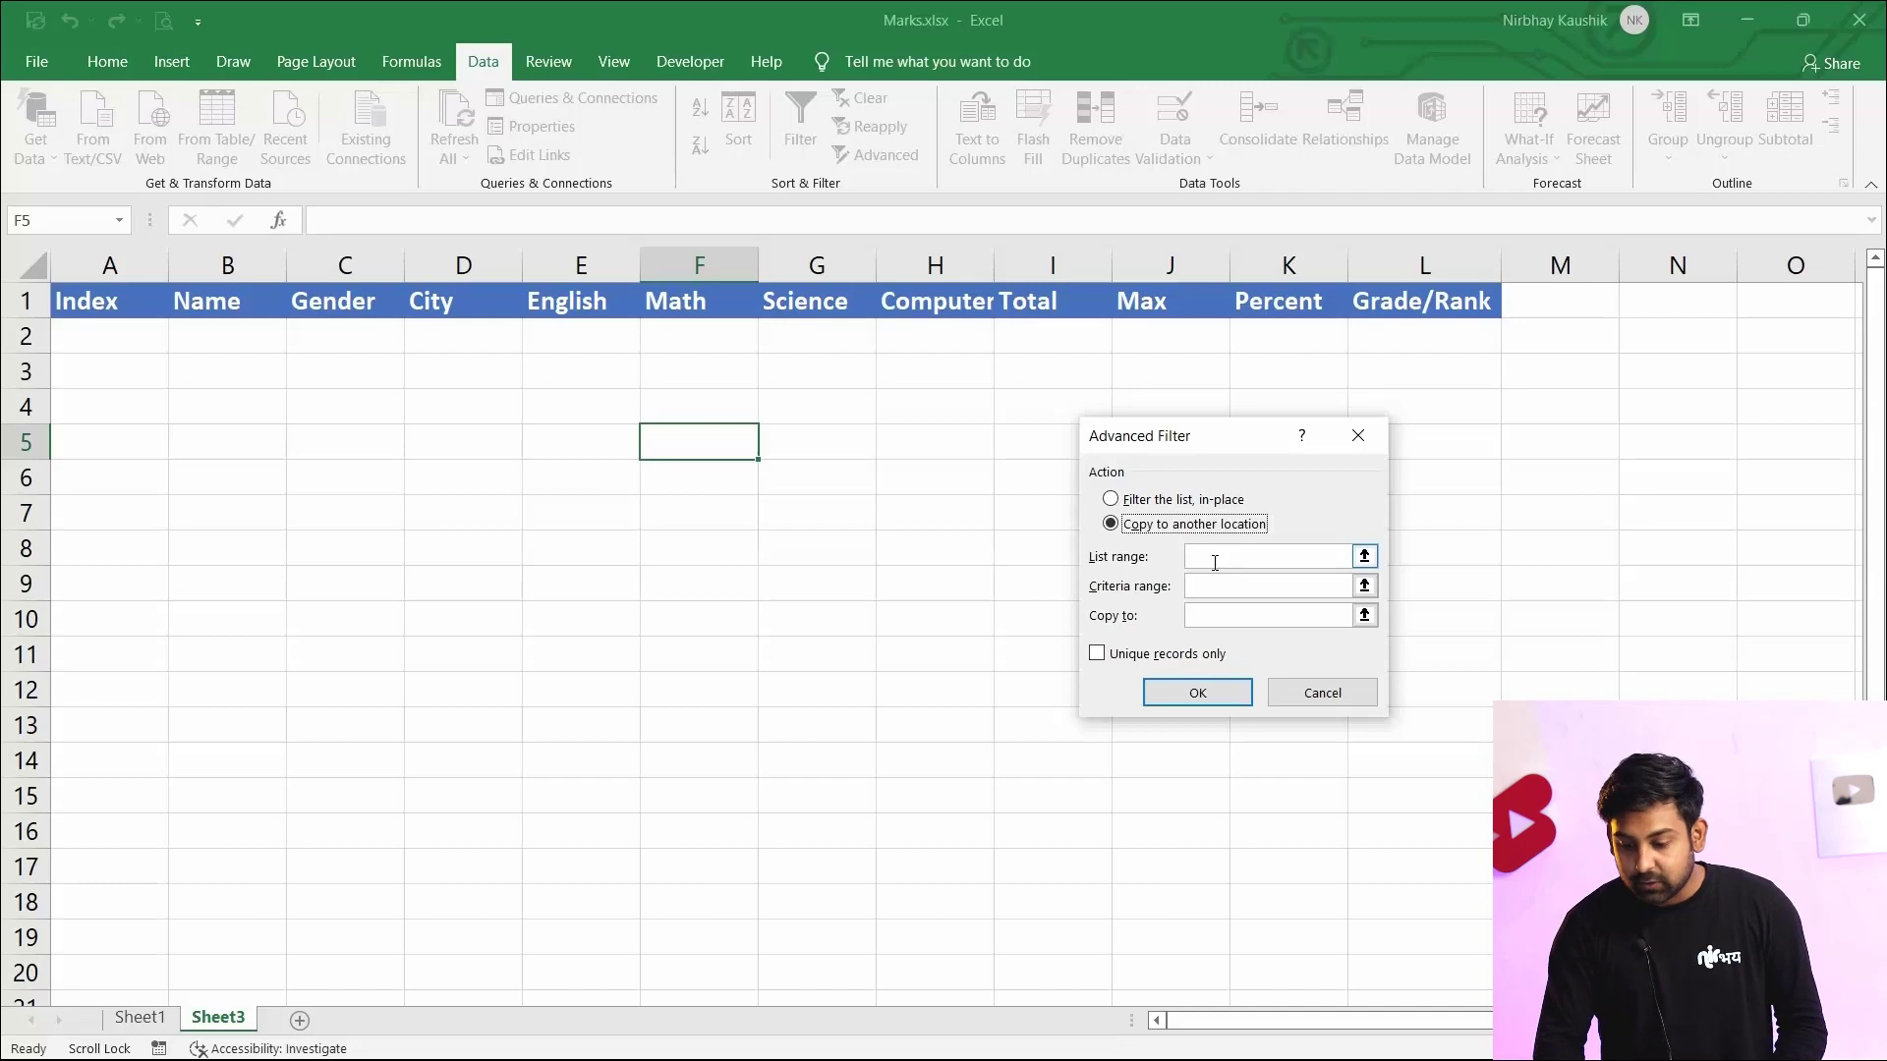
Set the list range to the full data table Sheet1!$A$1:$L$11
click(1217, 561)
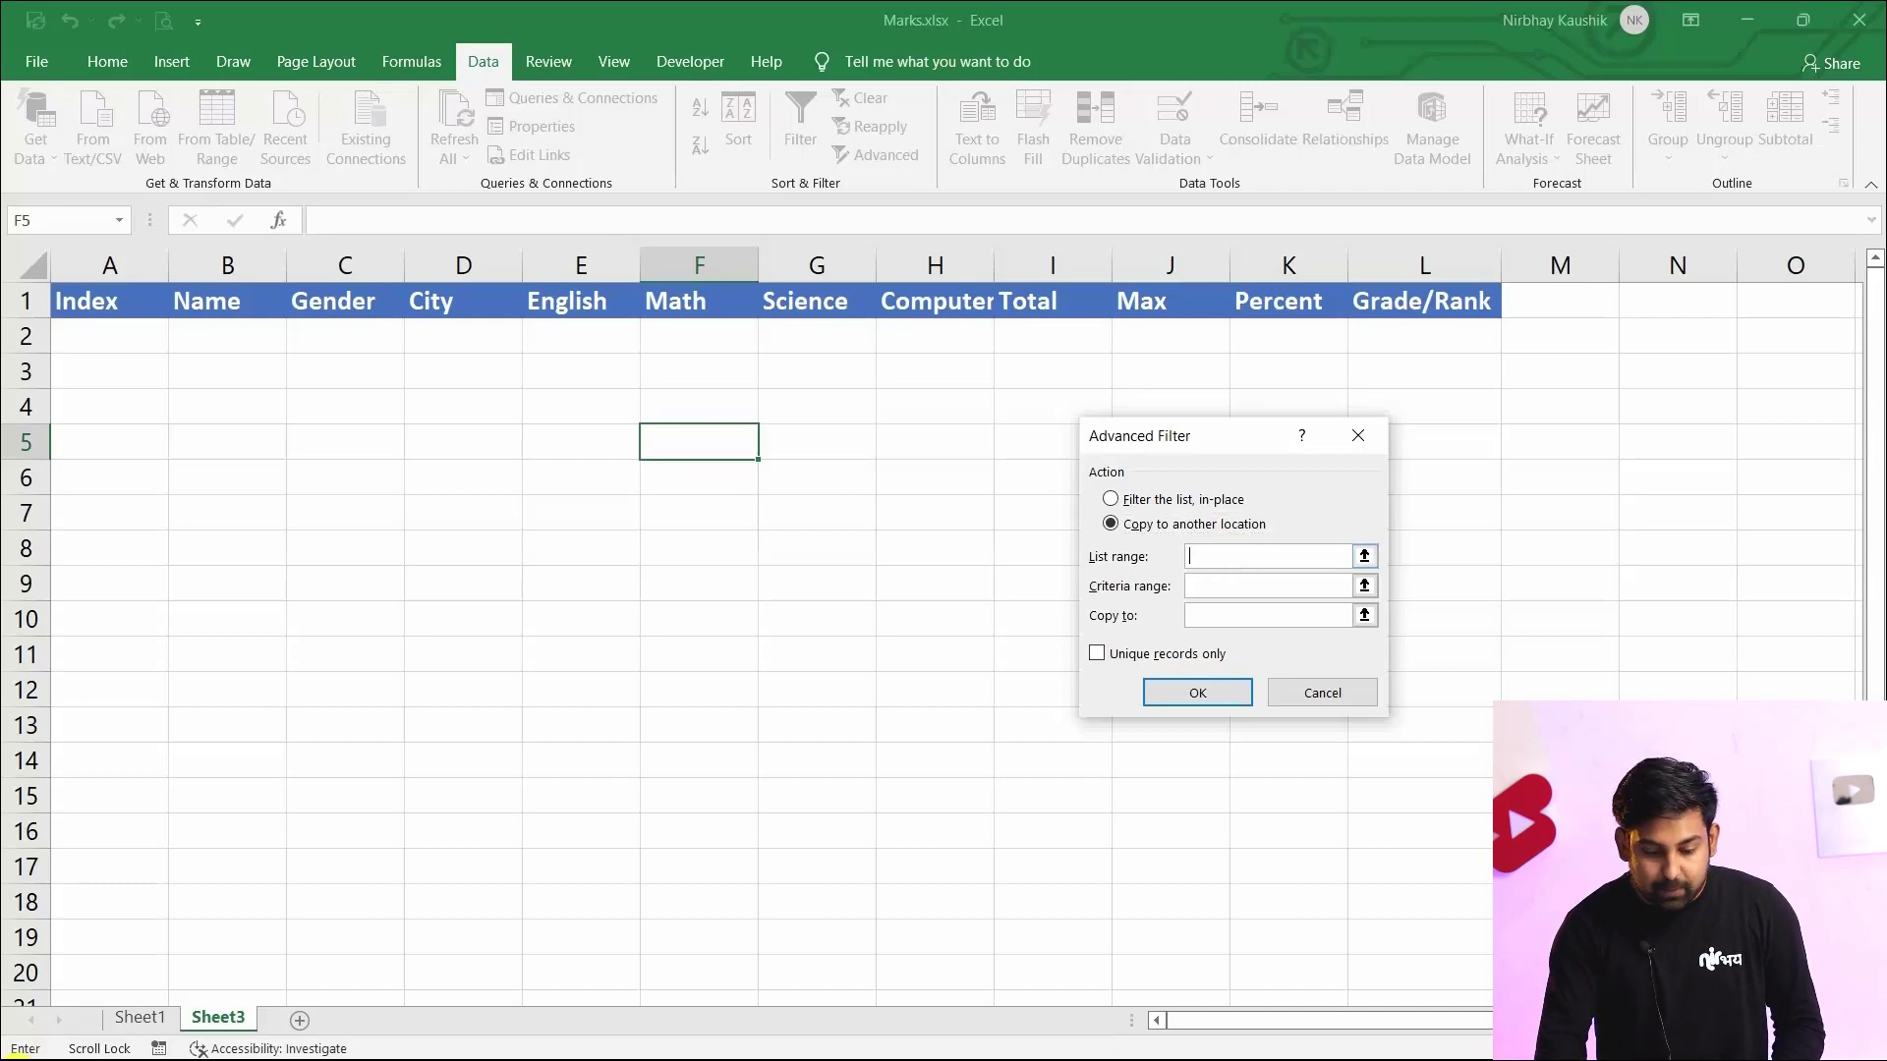
click(130, 1018)
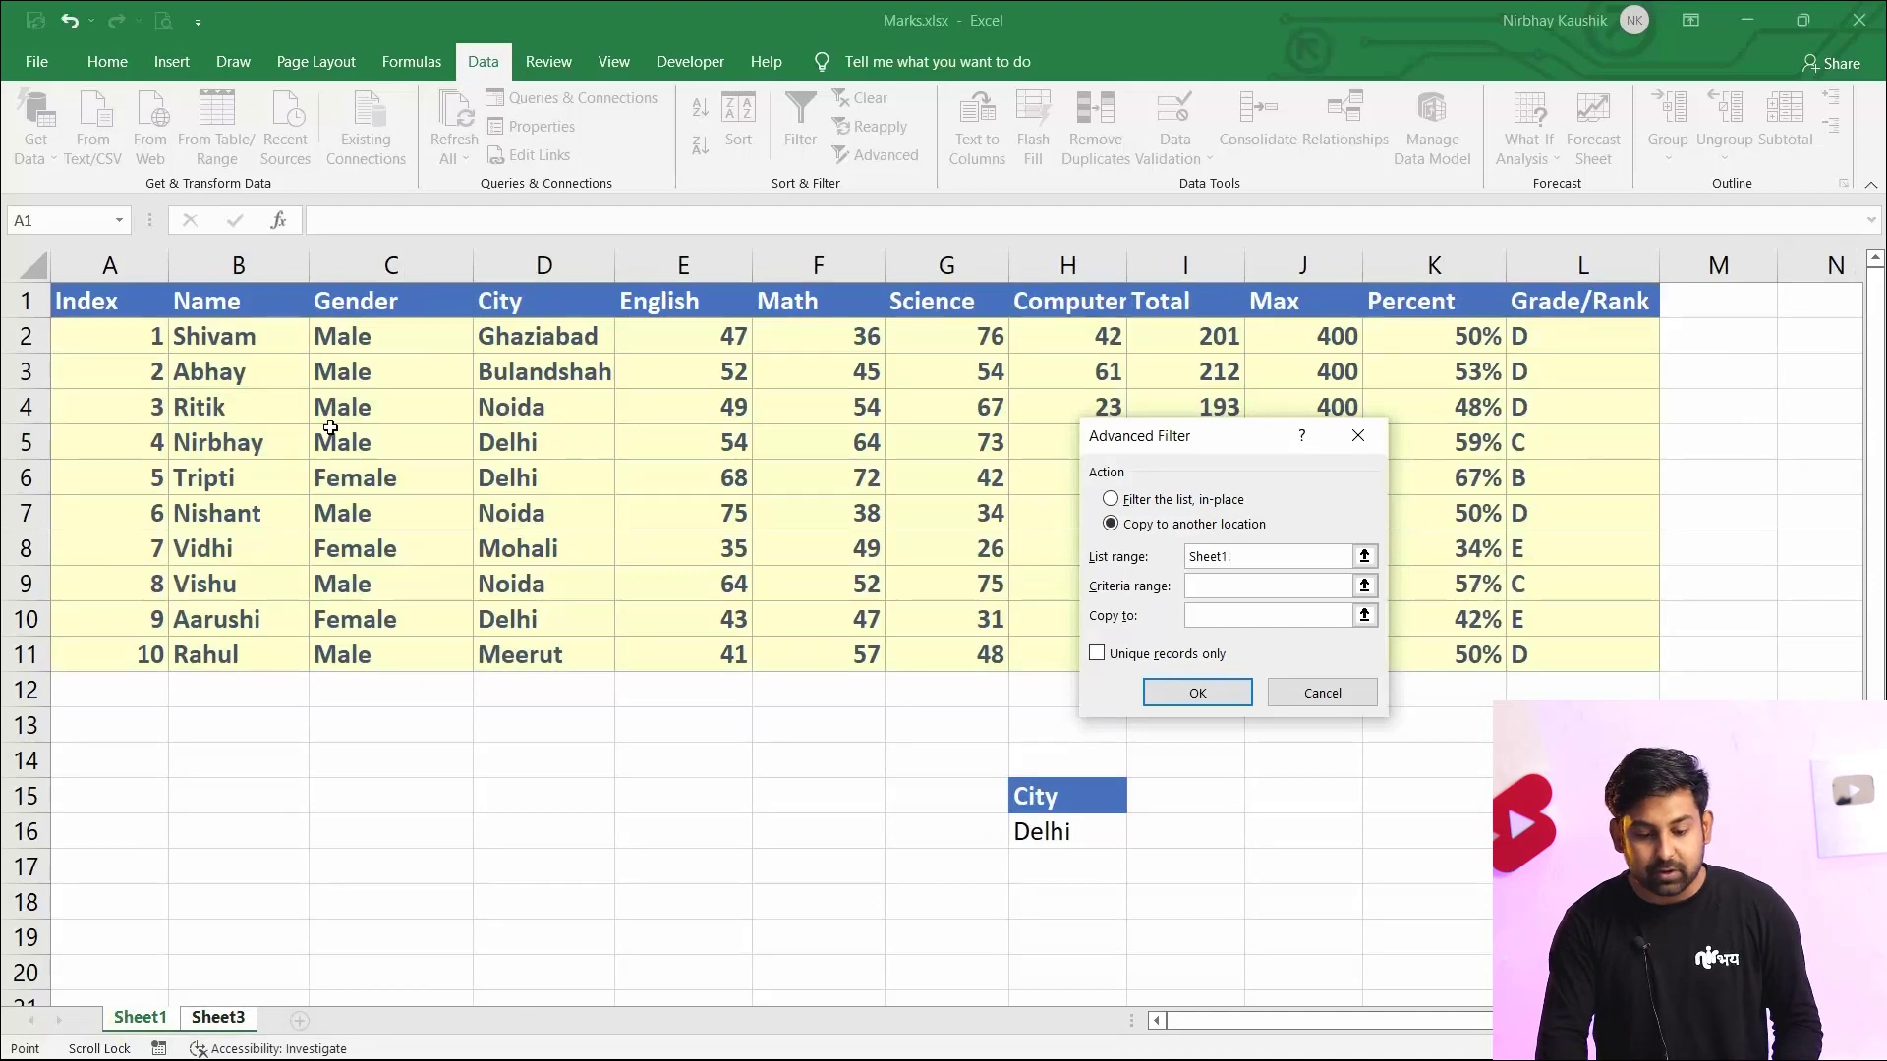
click(101, 310)
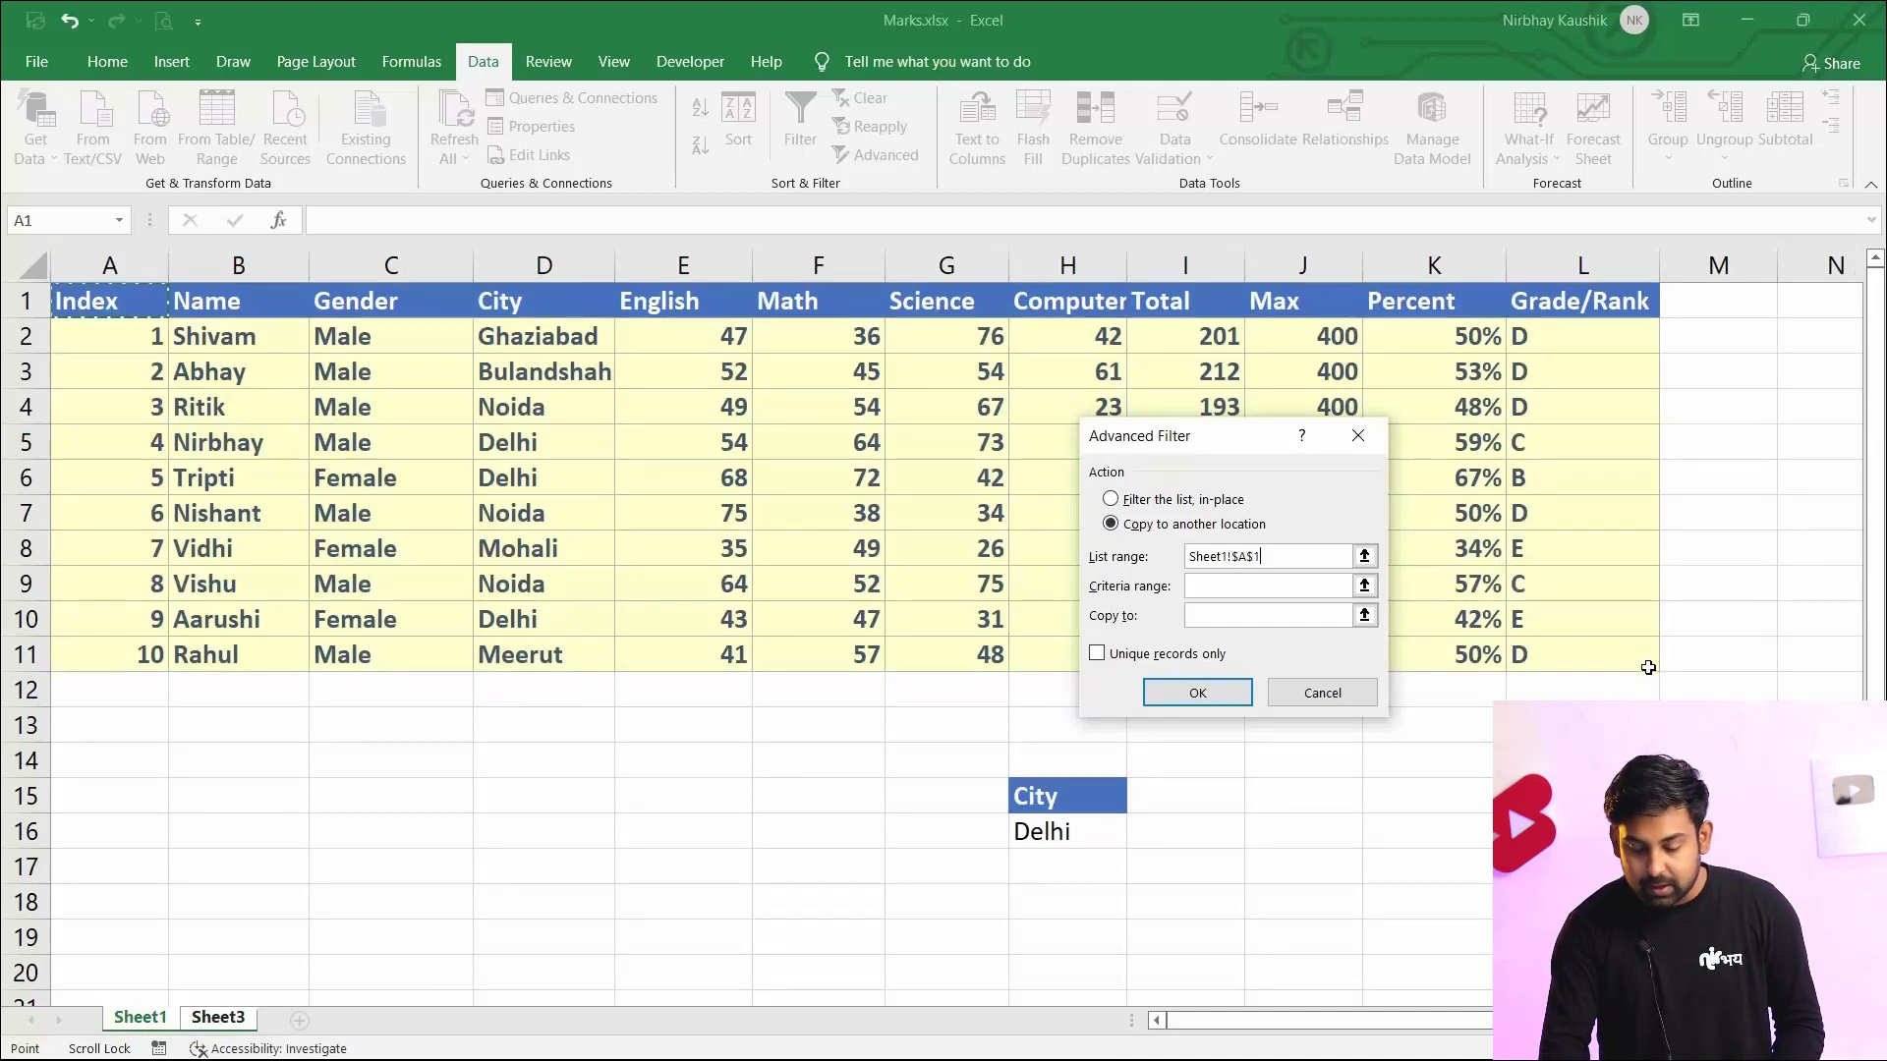
drag(104, 297, 1621, 656)
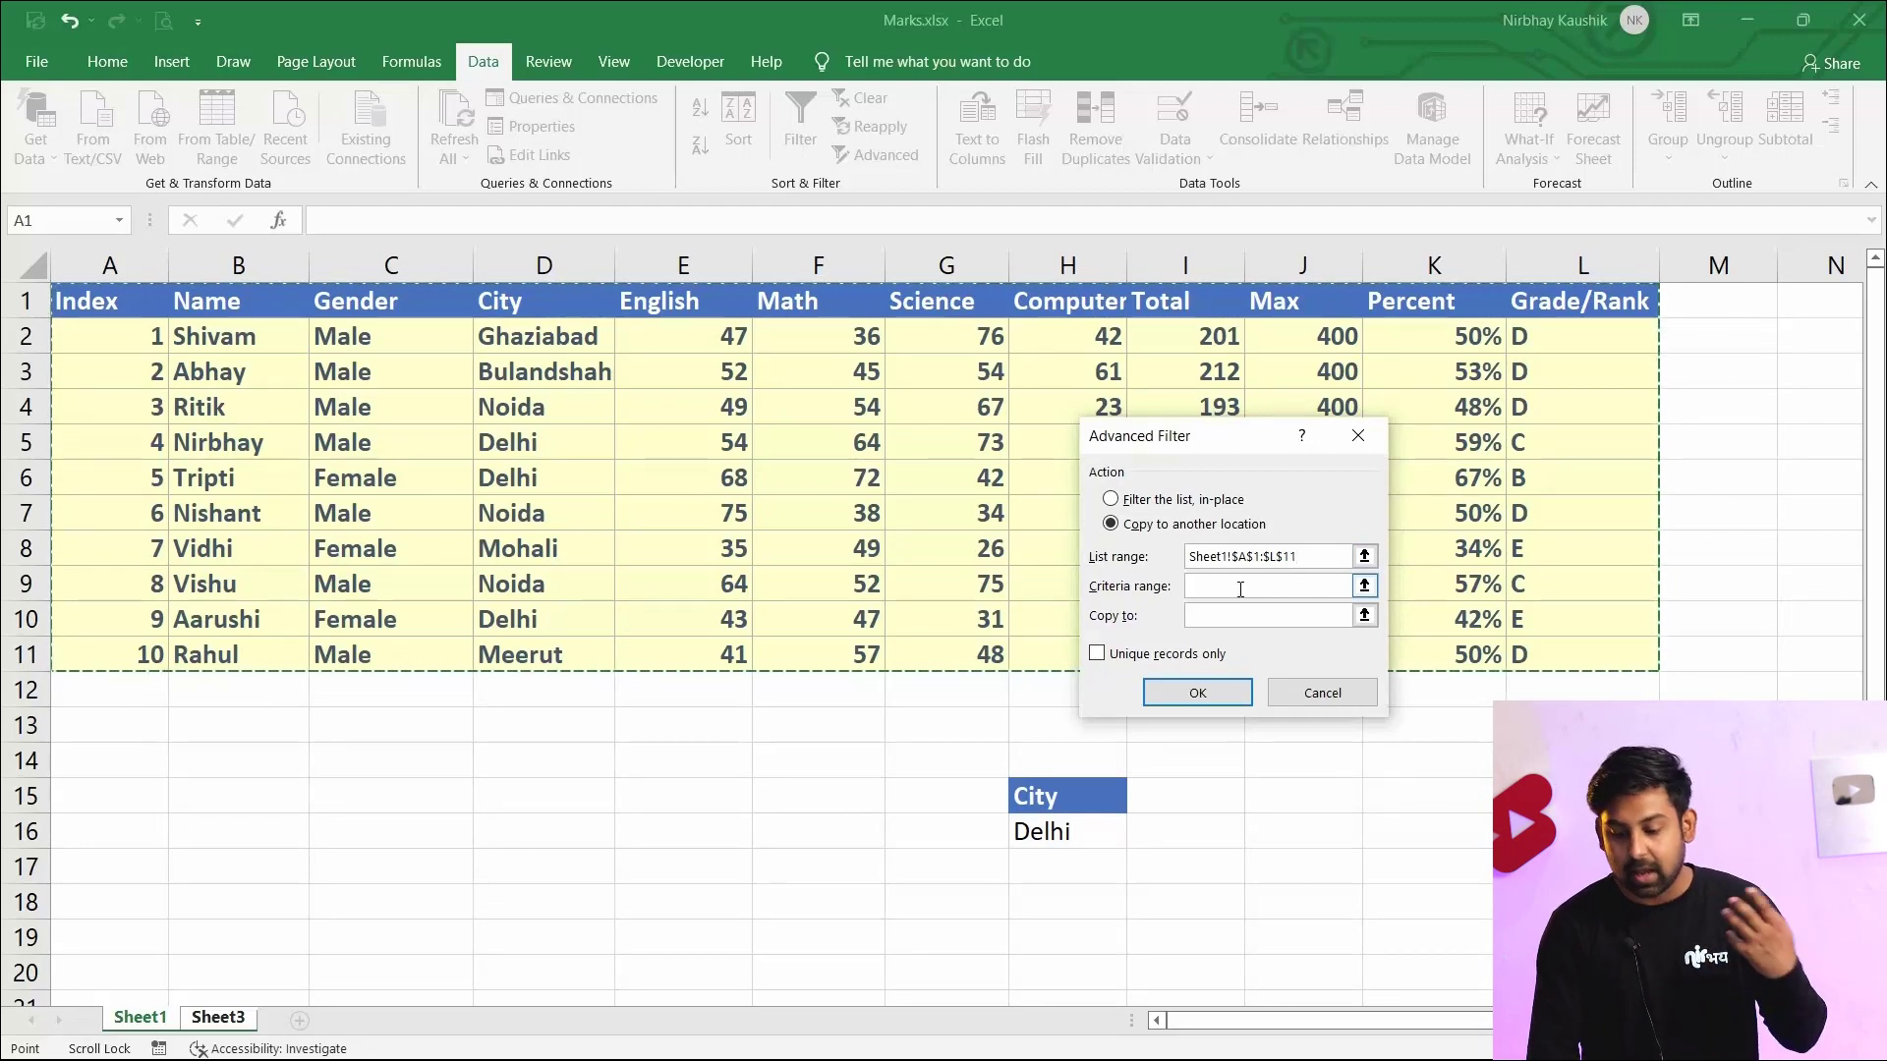
Set the criteria range to the City/Delhi cells Sheet1!$H$15:$H$16
click(1240, 590)
key(ctrl+Page_Down)
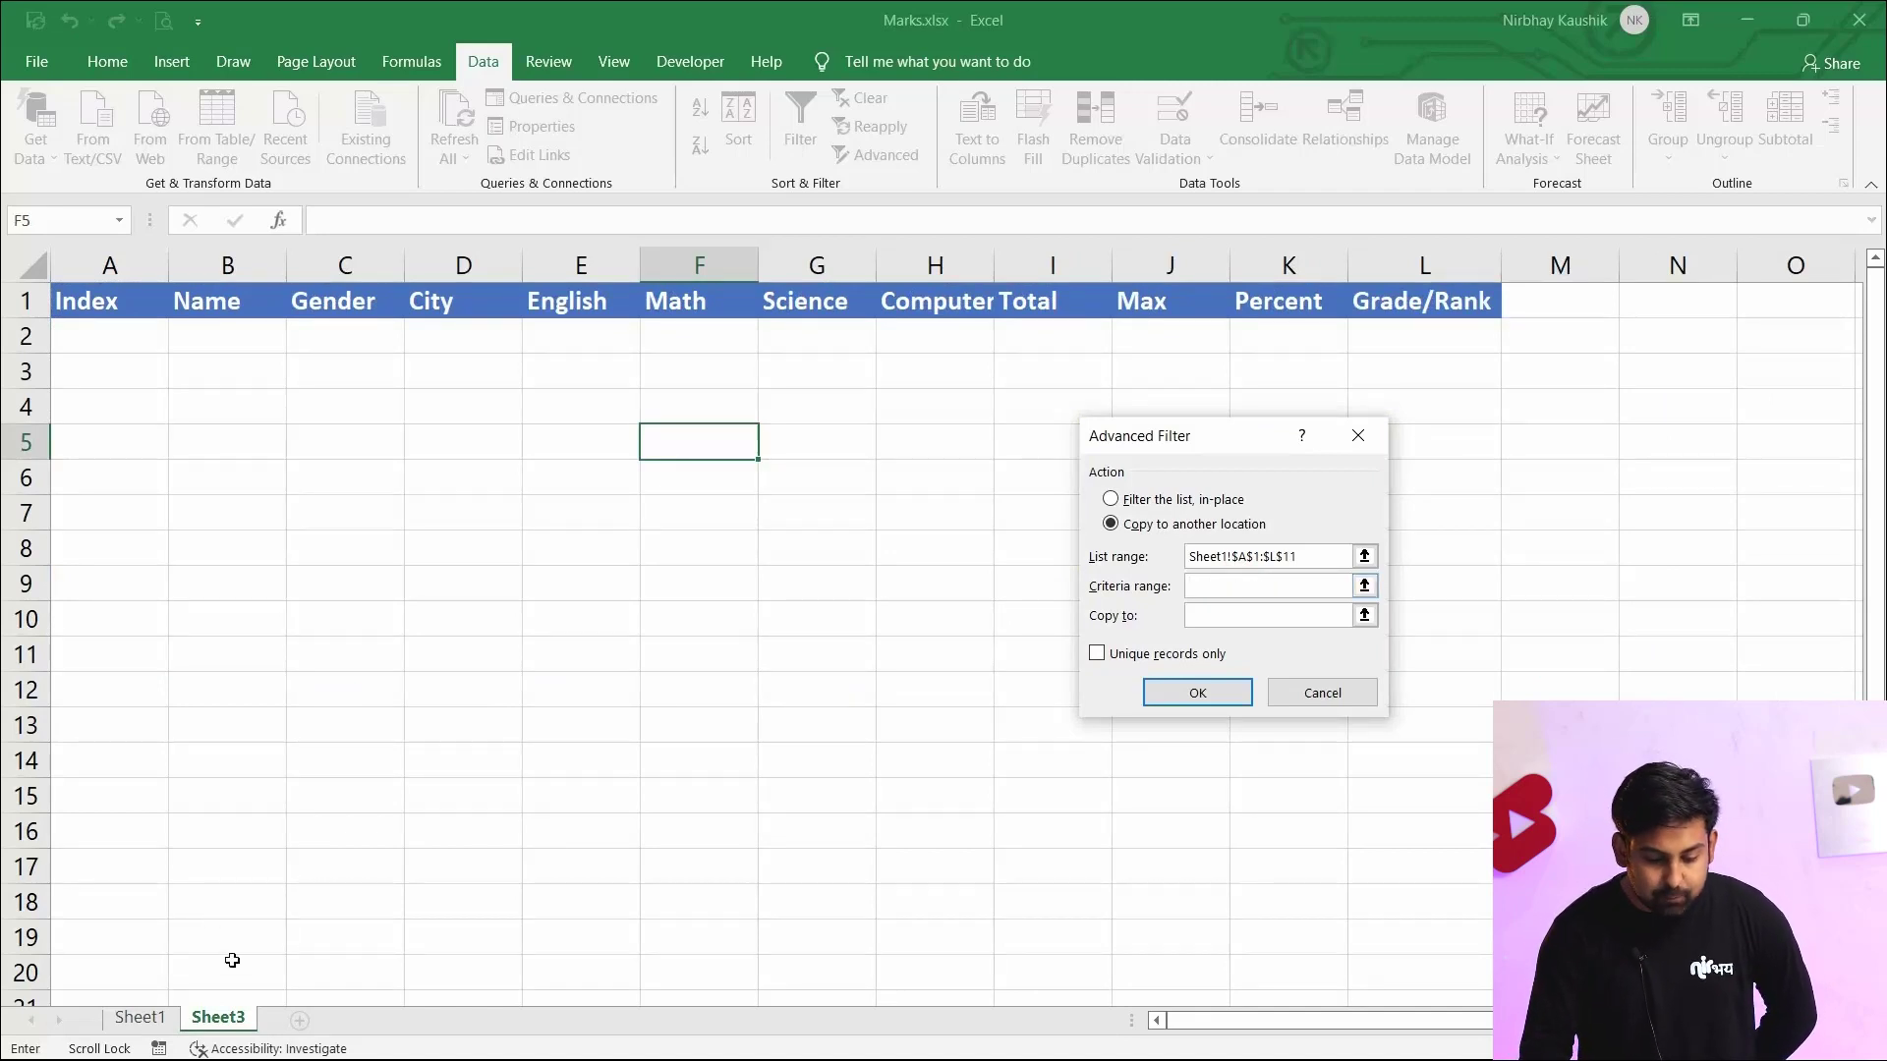
click(138, 1018)
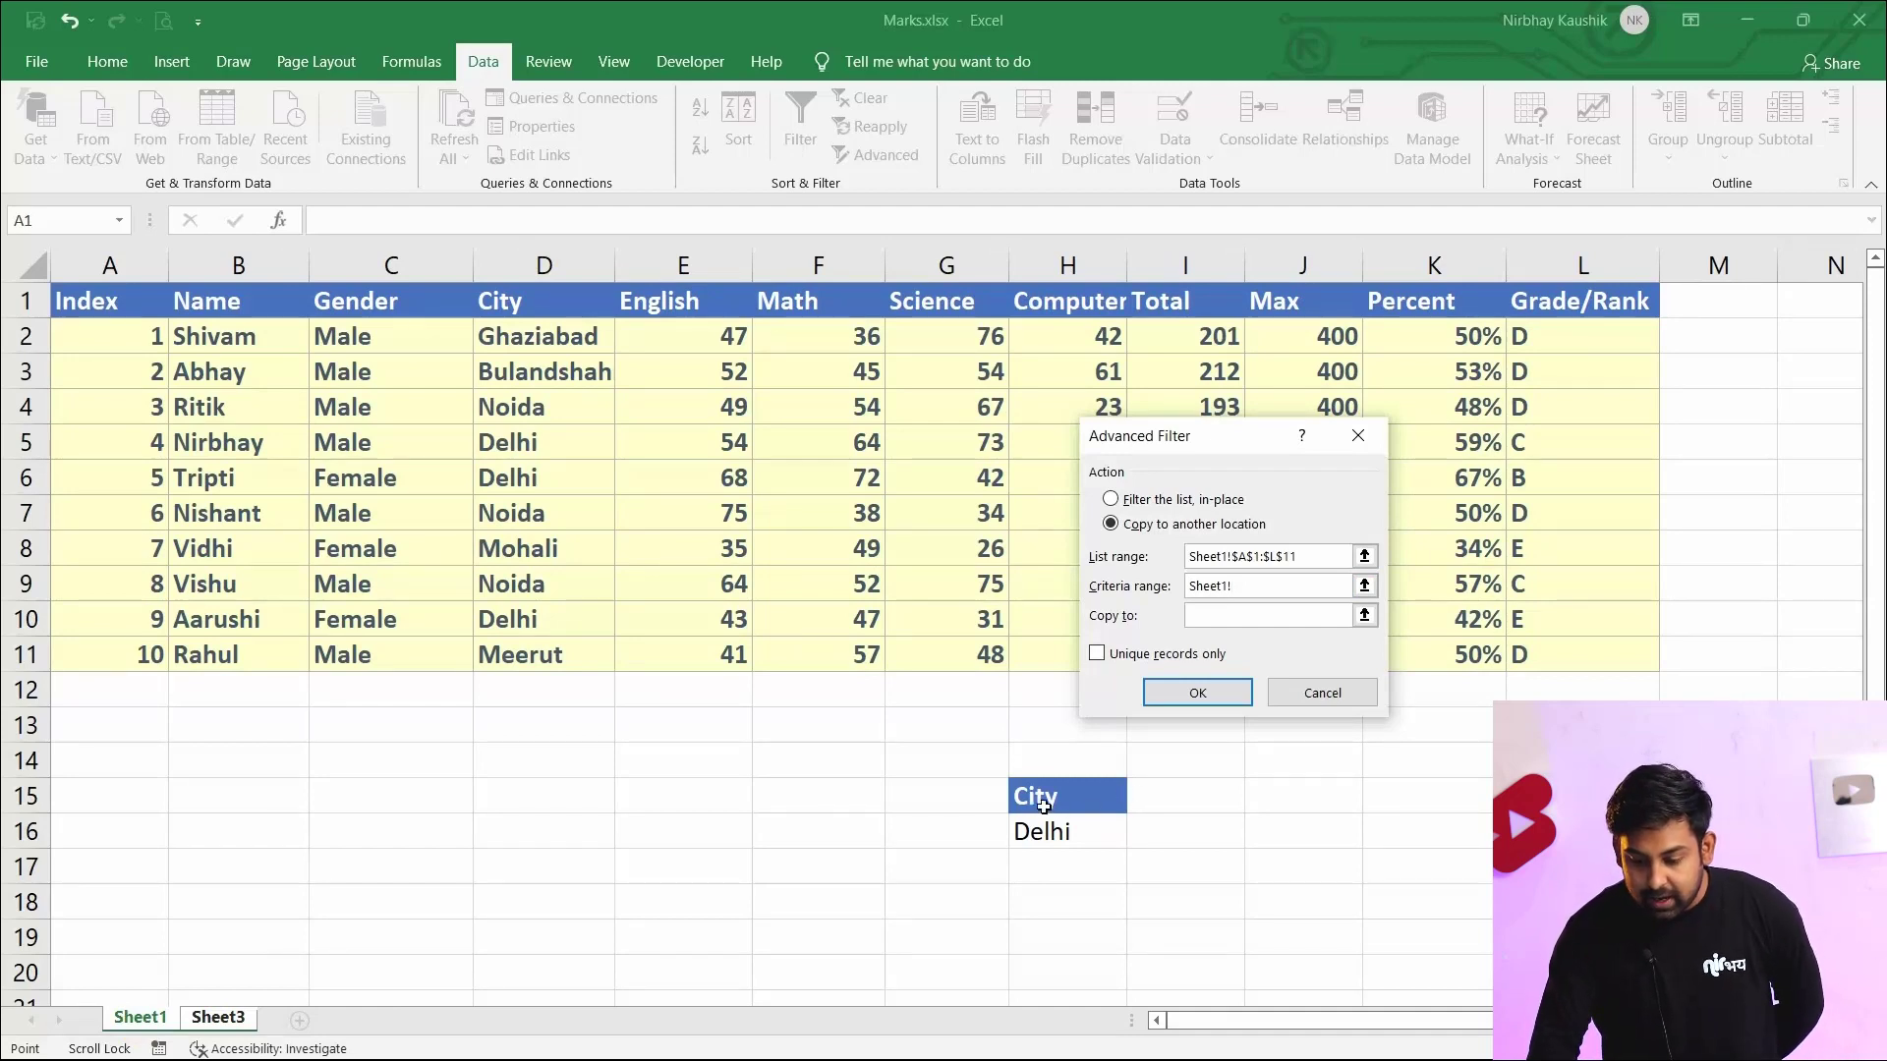
drag(1073, 796, 1072, 836)
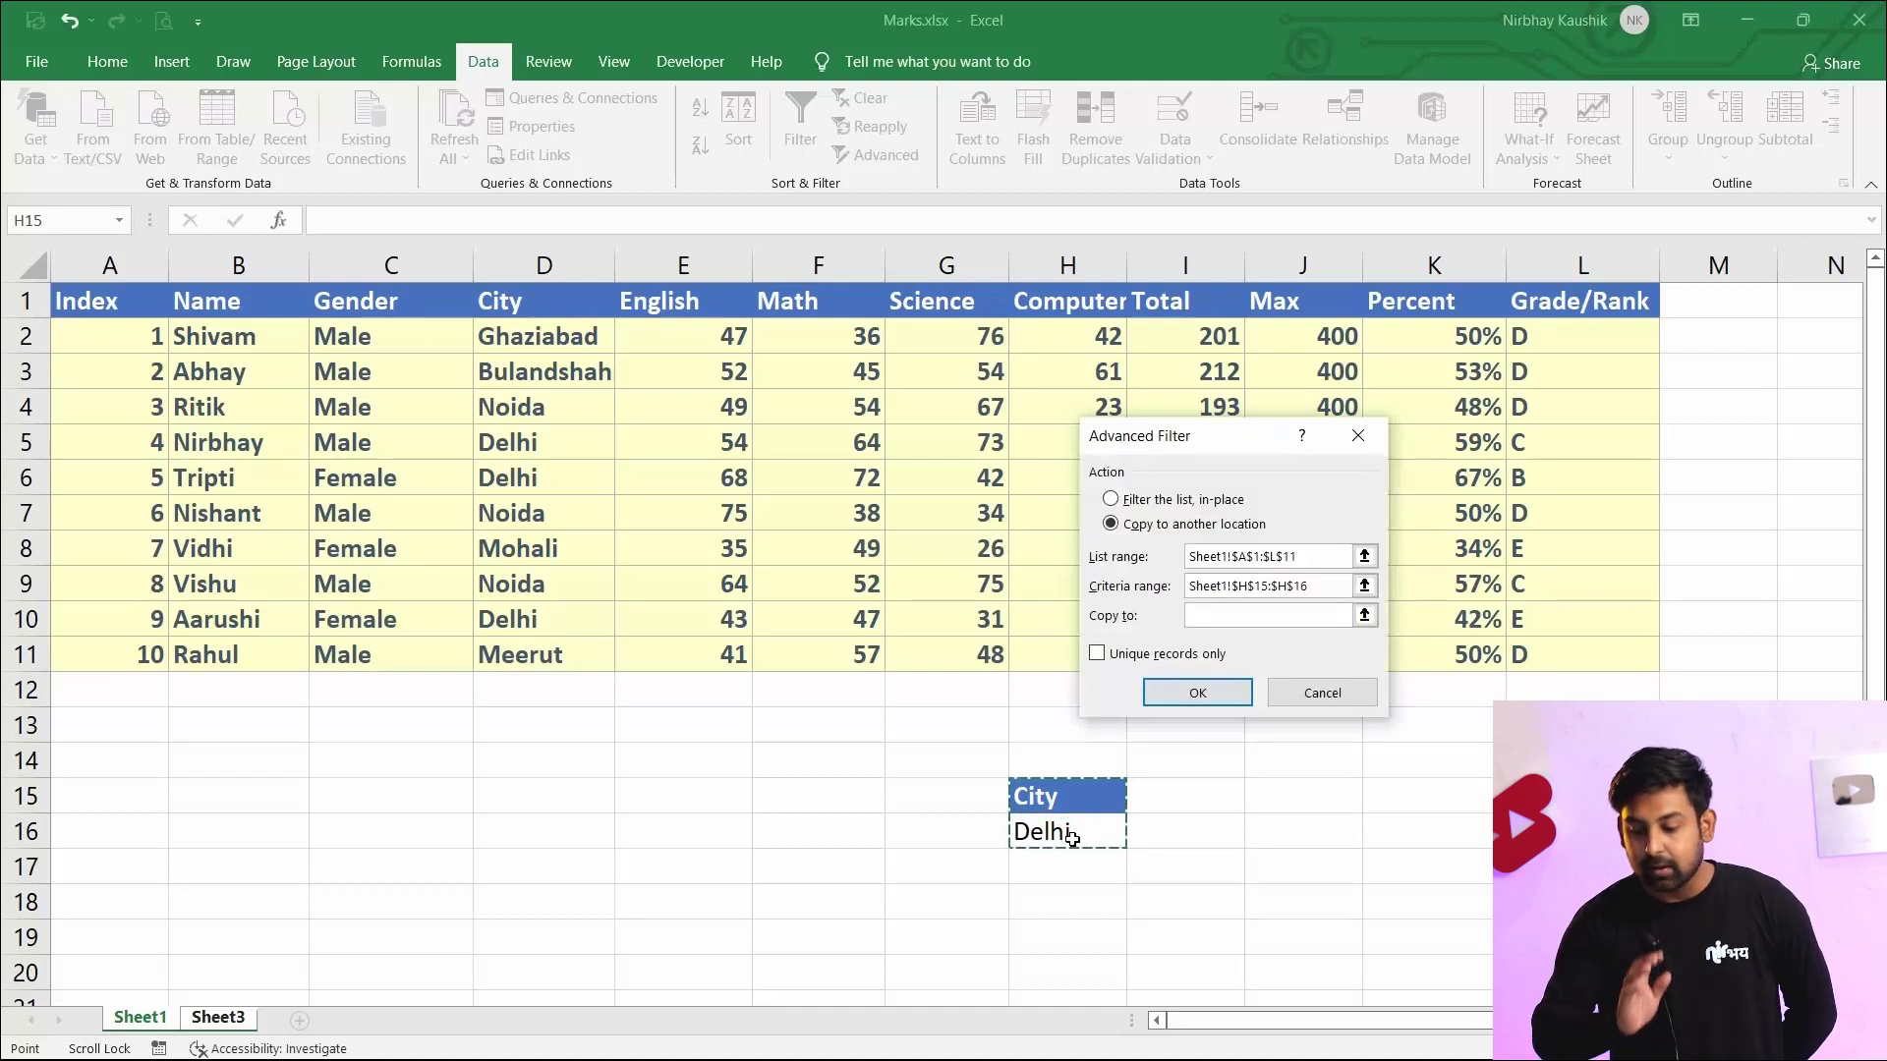
Set the copy destination to the header row Sheet3!$A$1:$L$1 and apply the advanced filter
click(1232, 614)
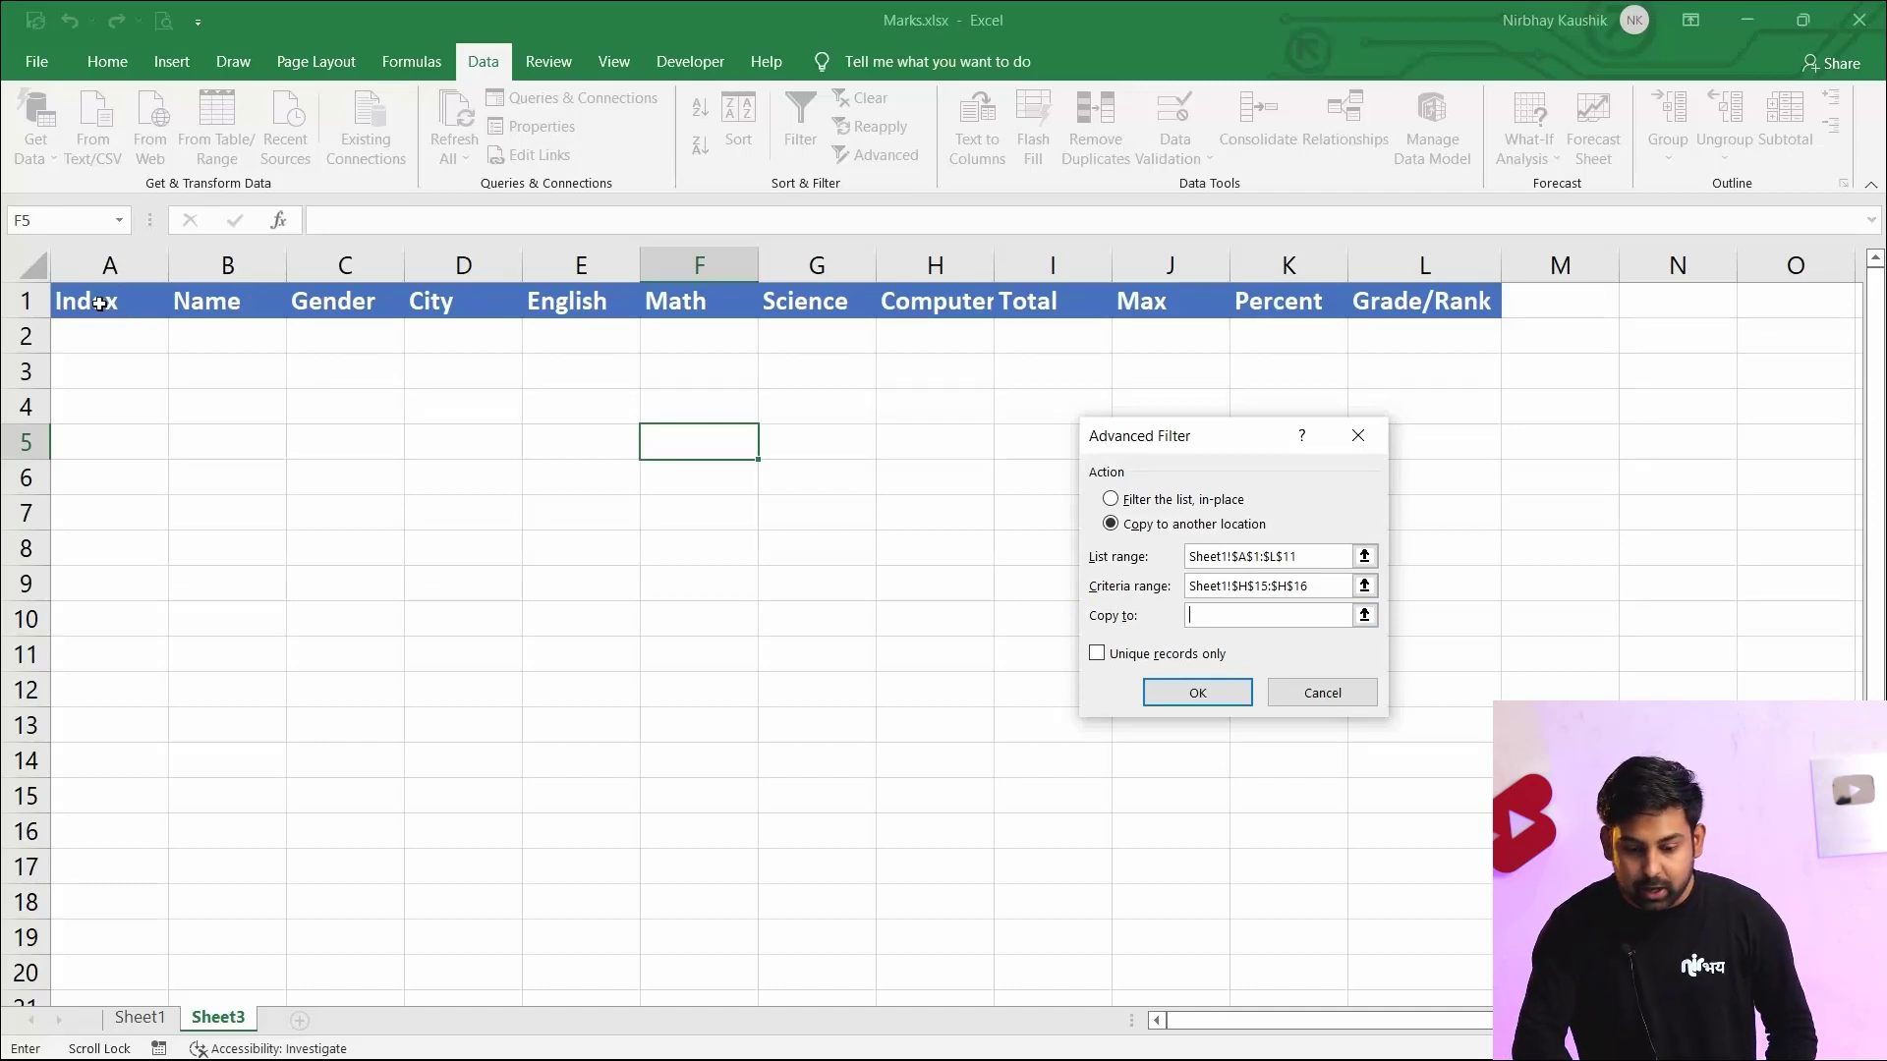
drag(99, 304, 1478, 306)
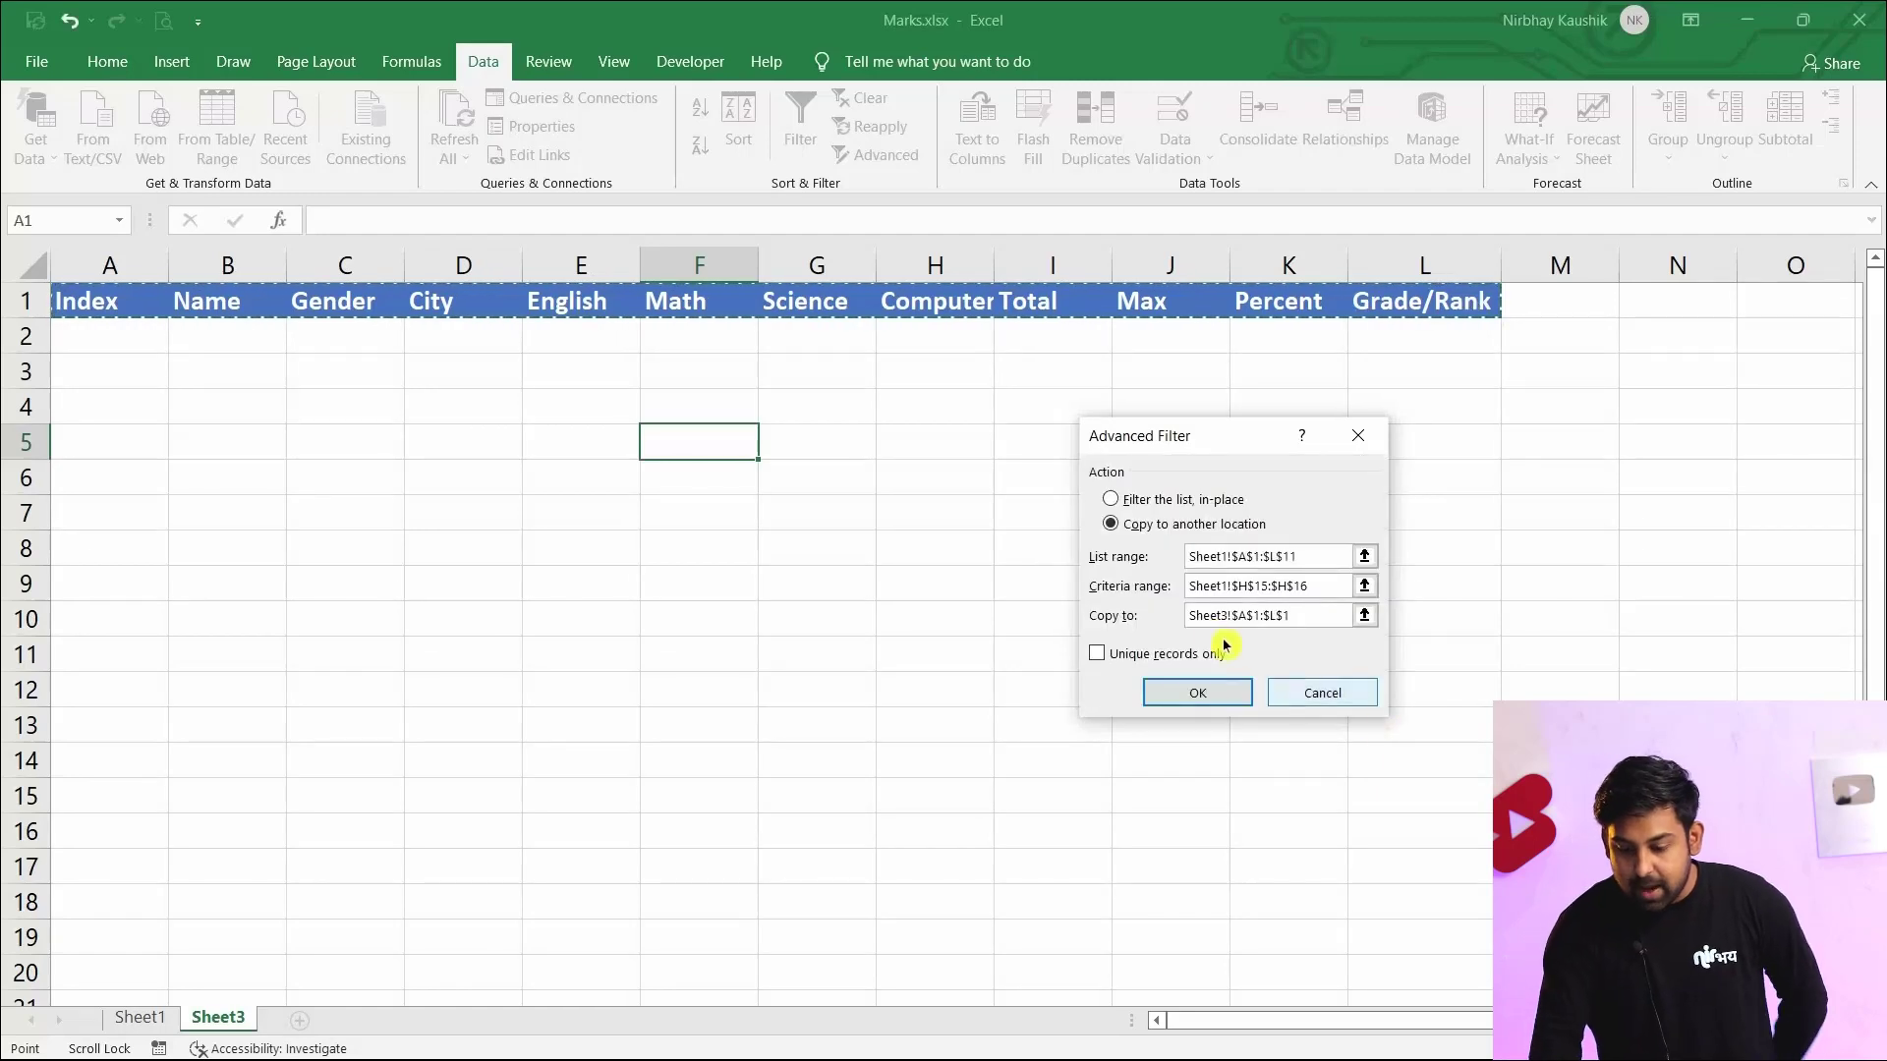
click(1199, 694)
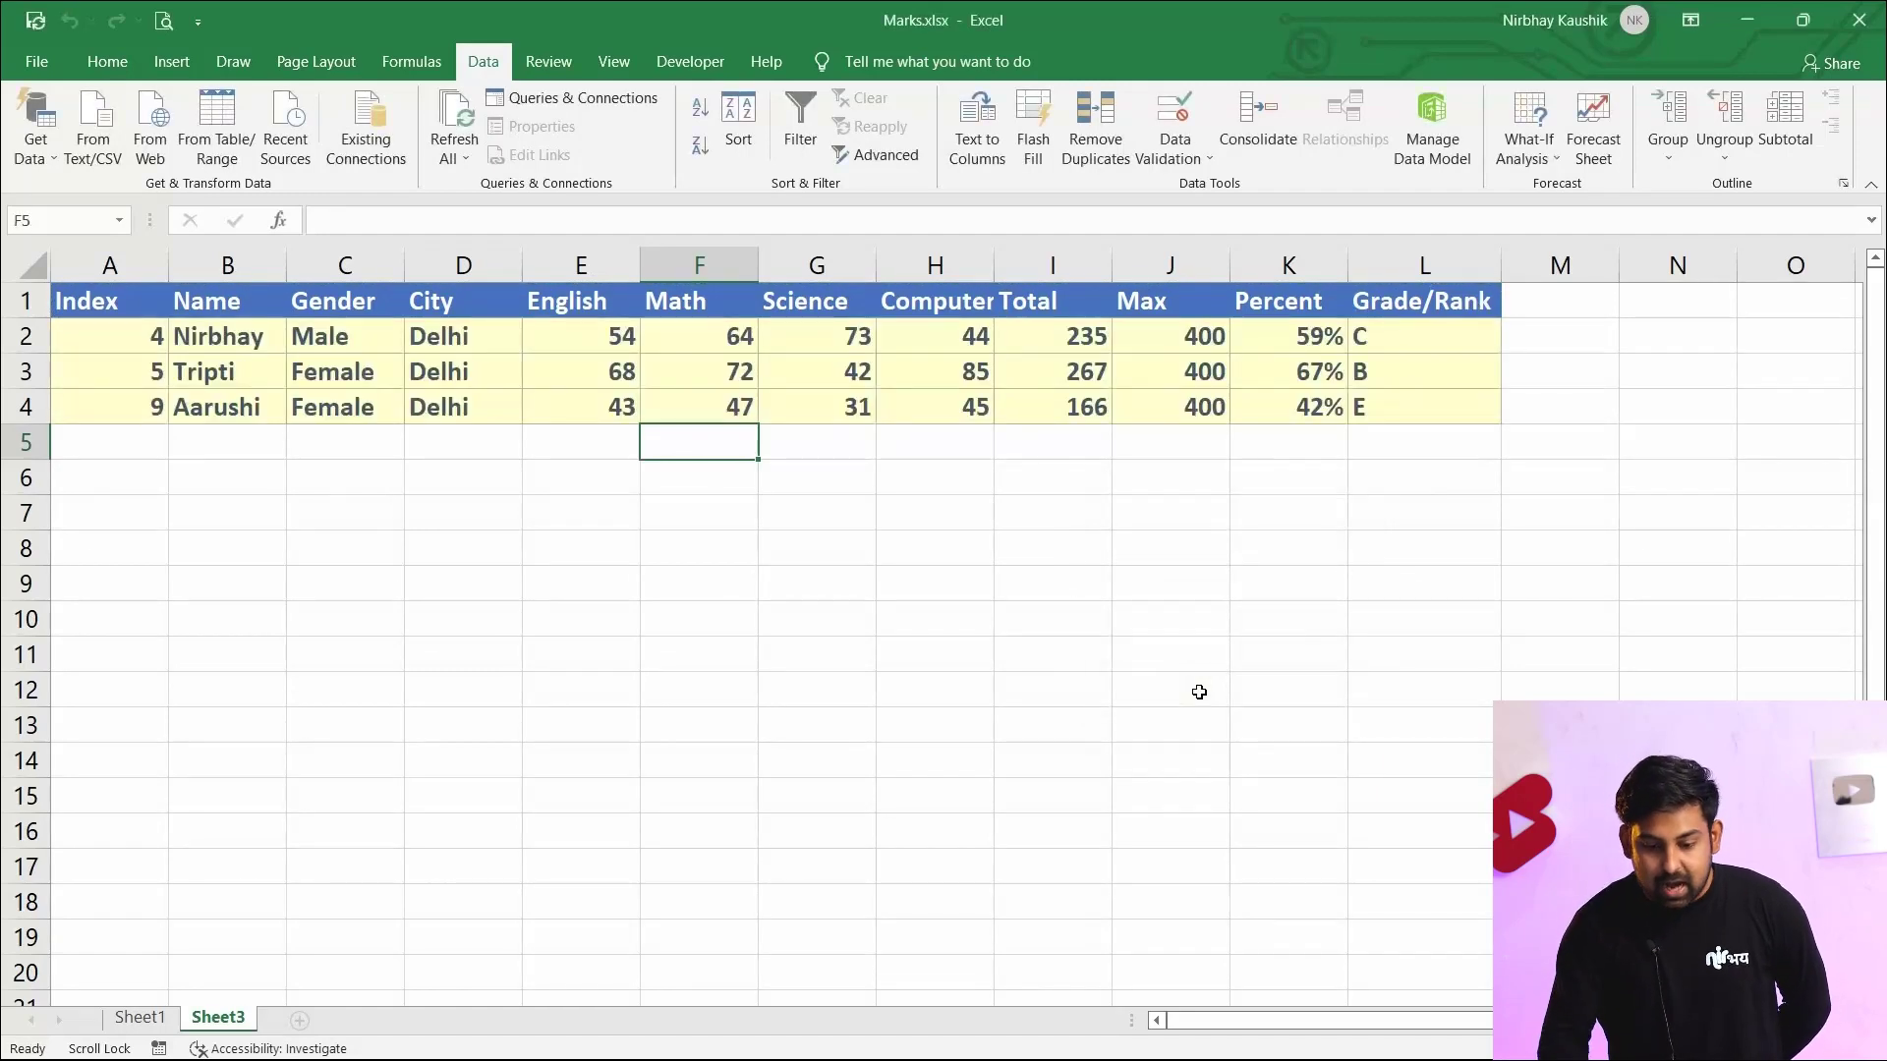
click(295, 556)
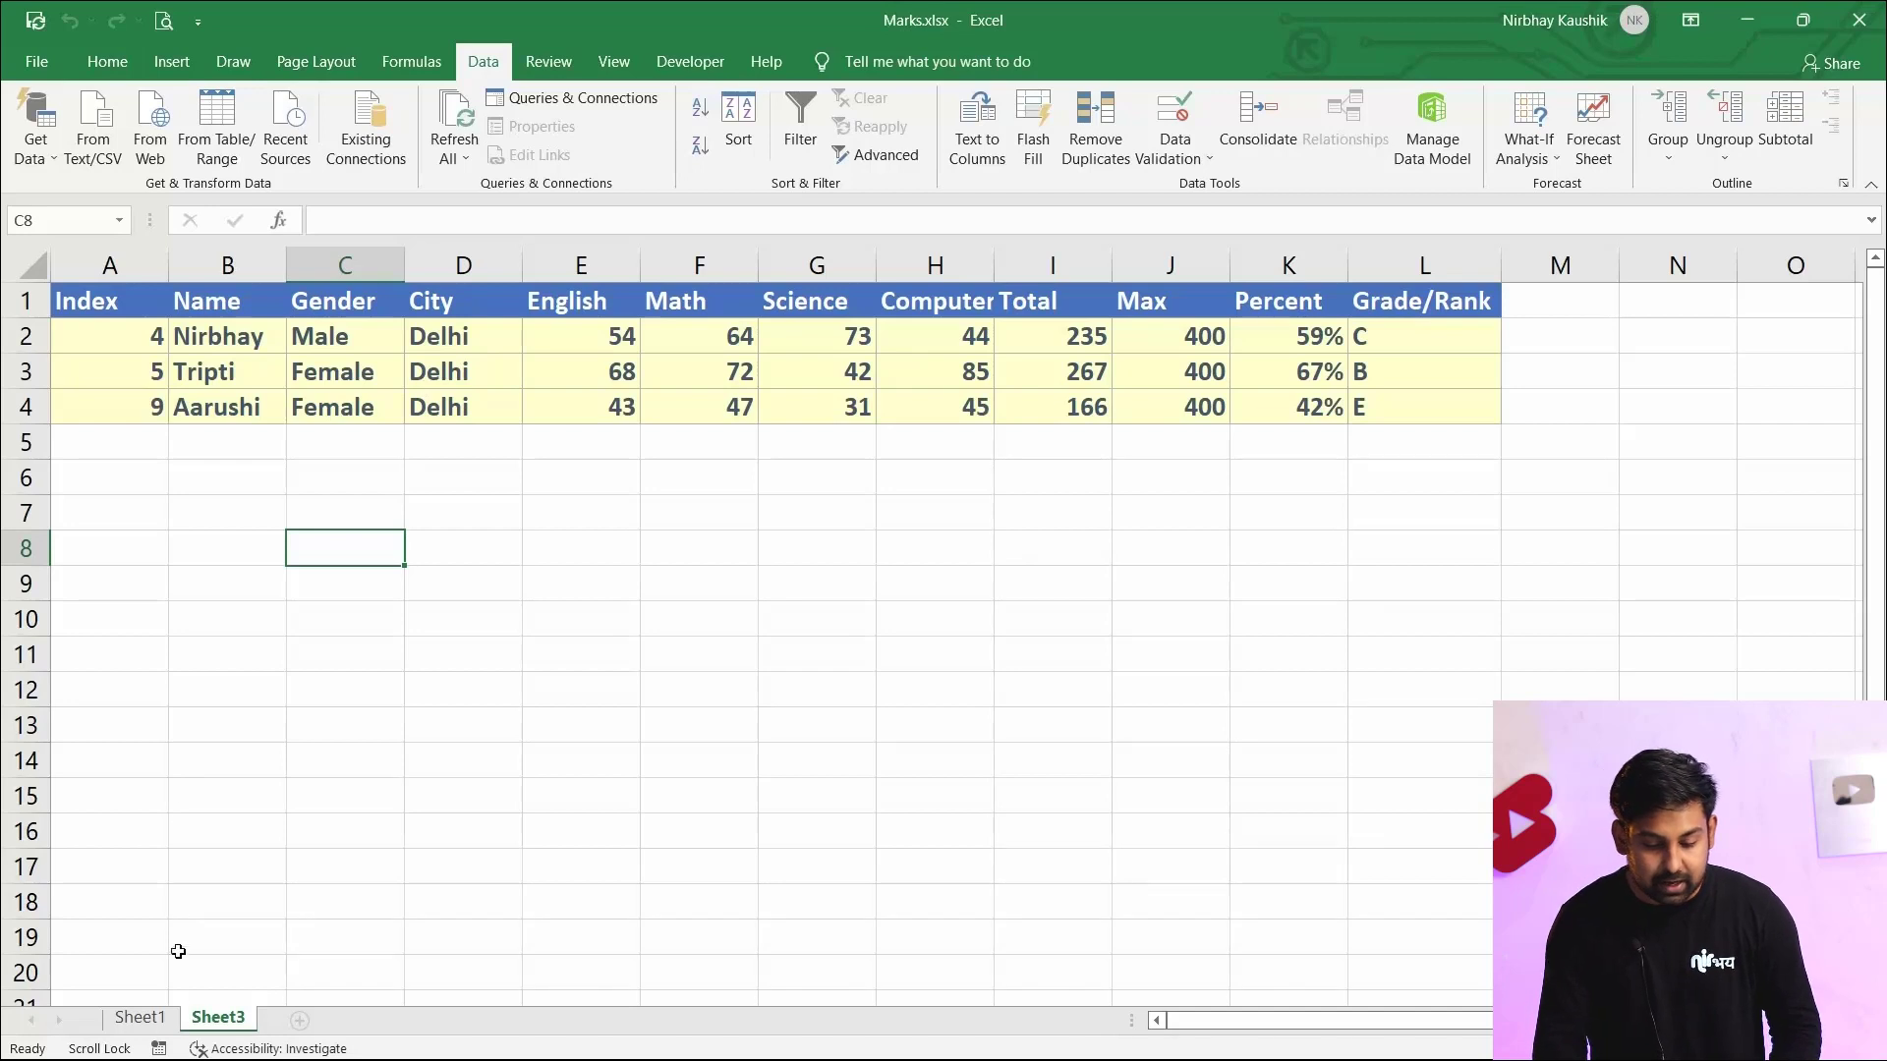
click(139, 1017)
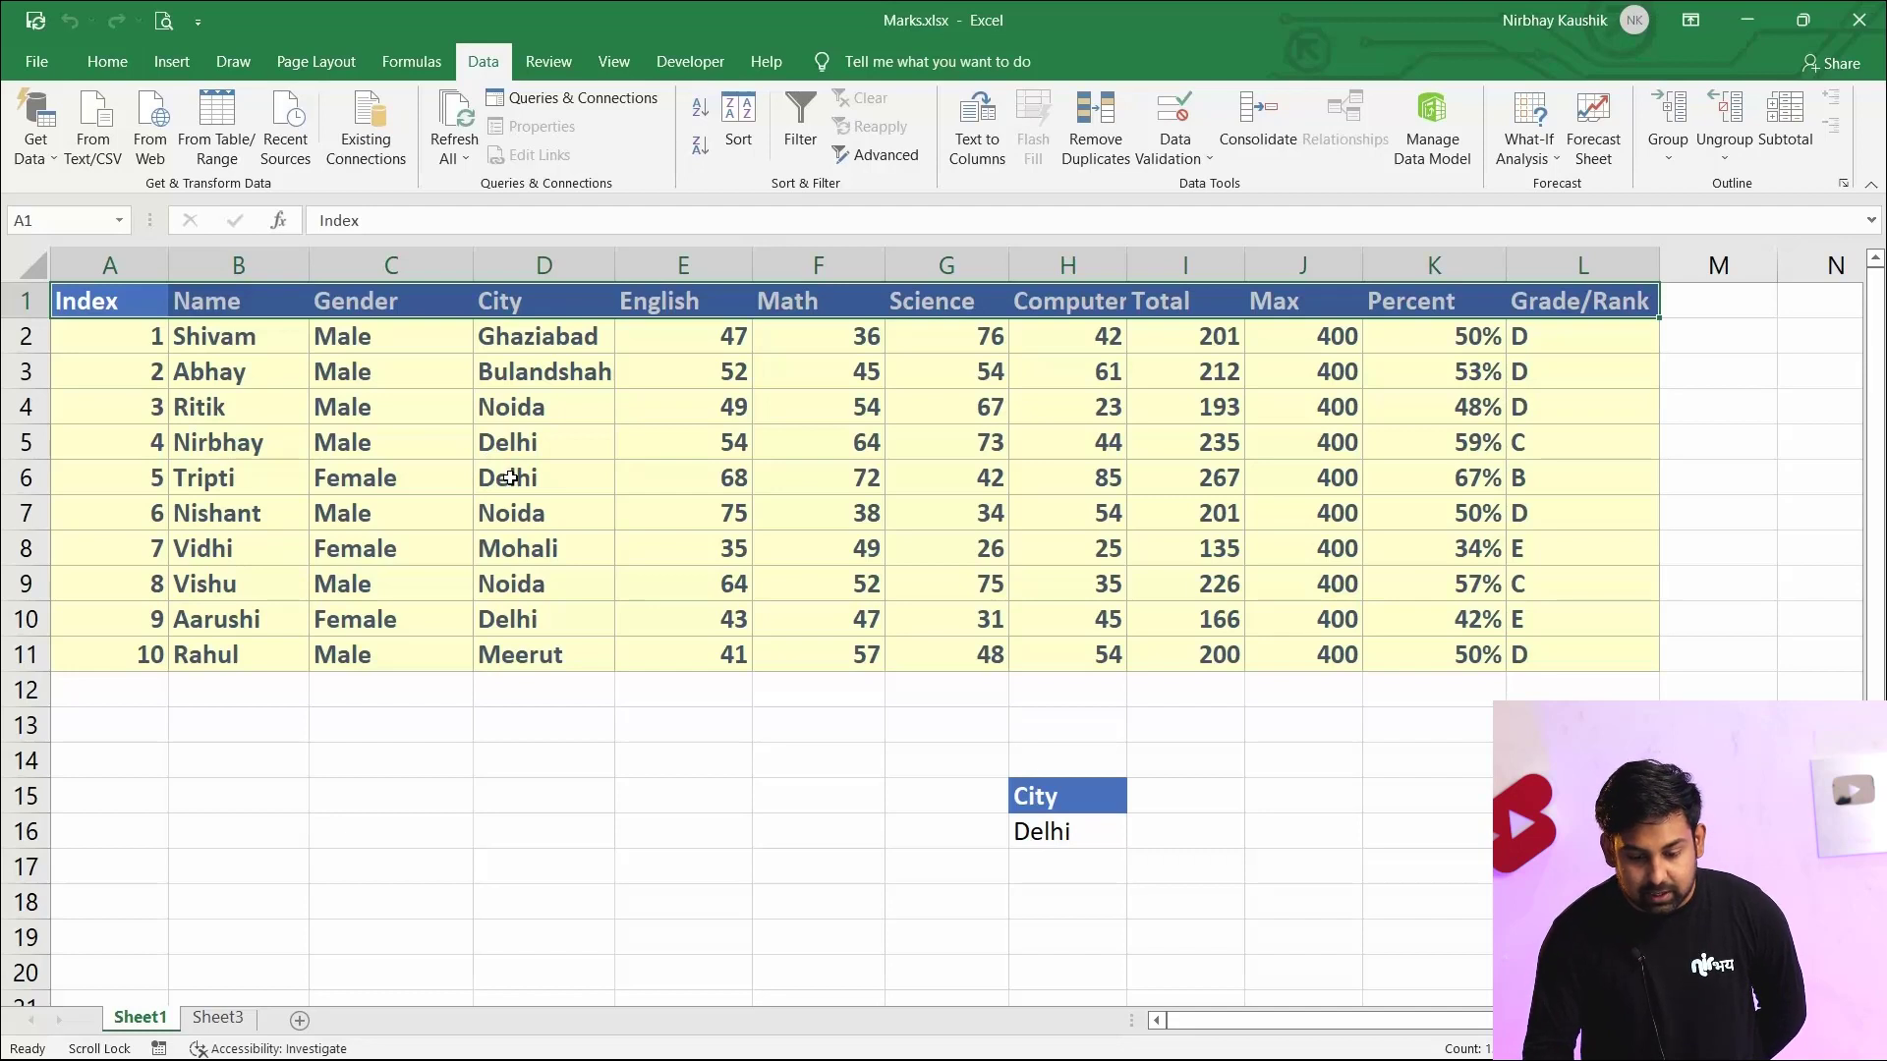
Examine the data table's rows and their Total values for the Delhi students
click(688, 685)
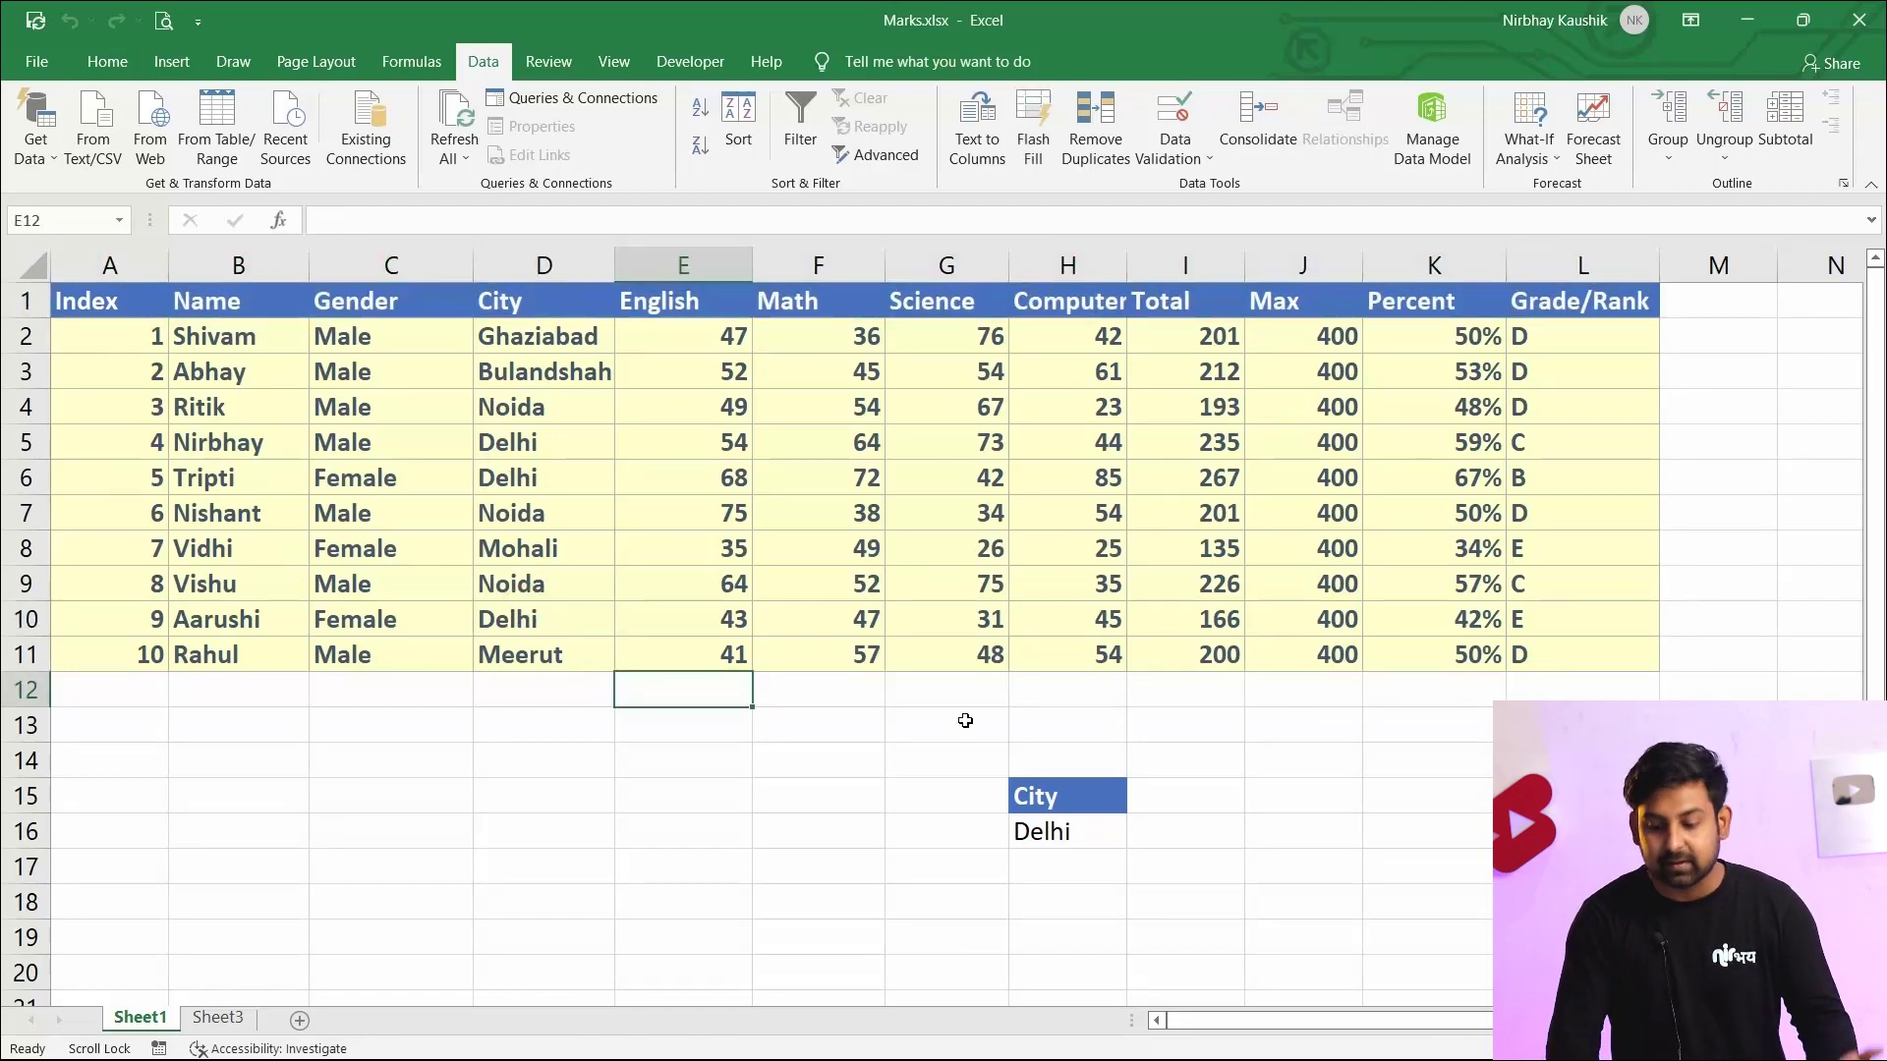
click(1069, 837)
click(1258, 865)
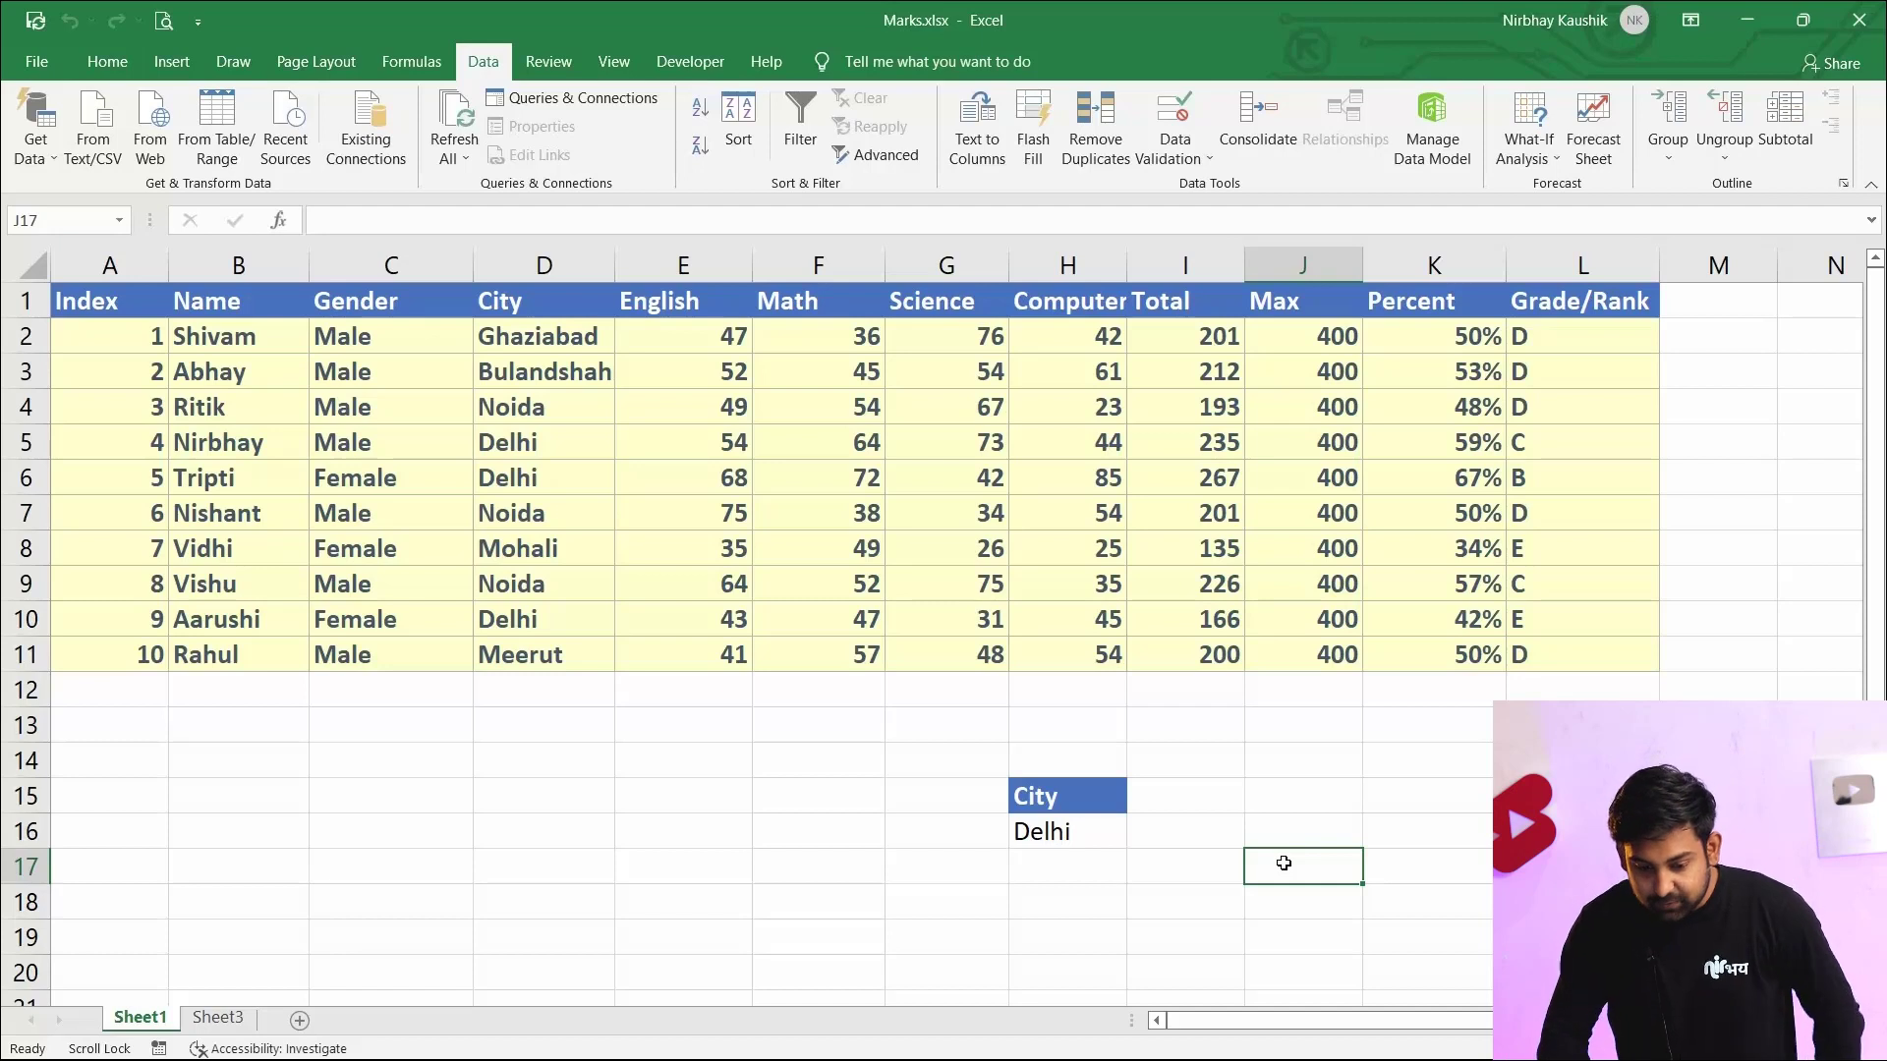
click(462, 432)
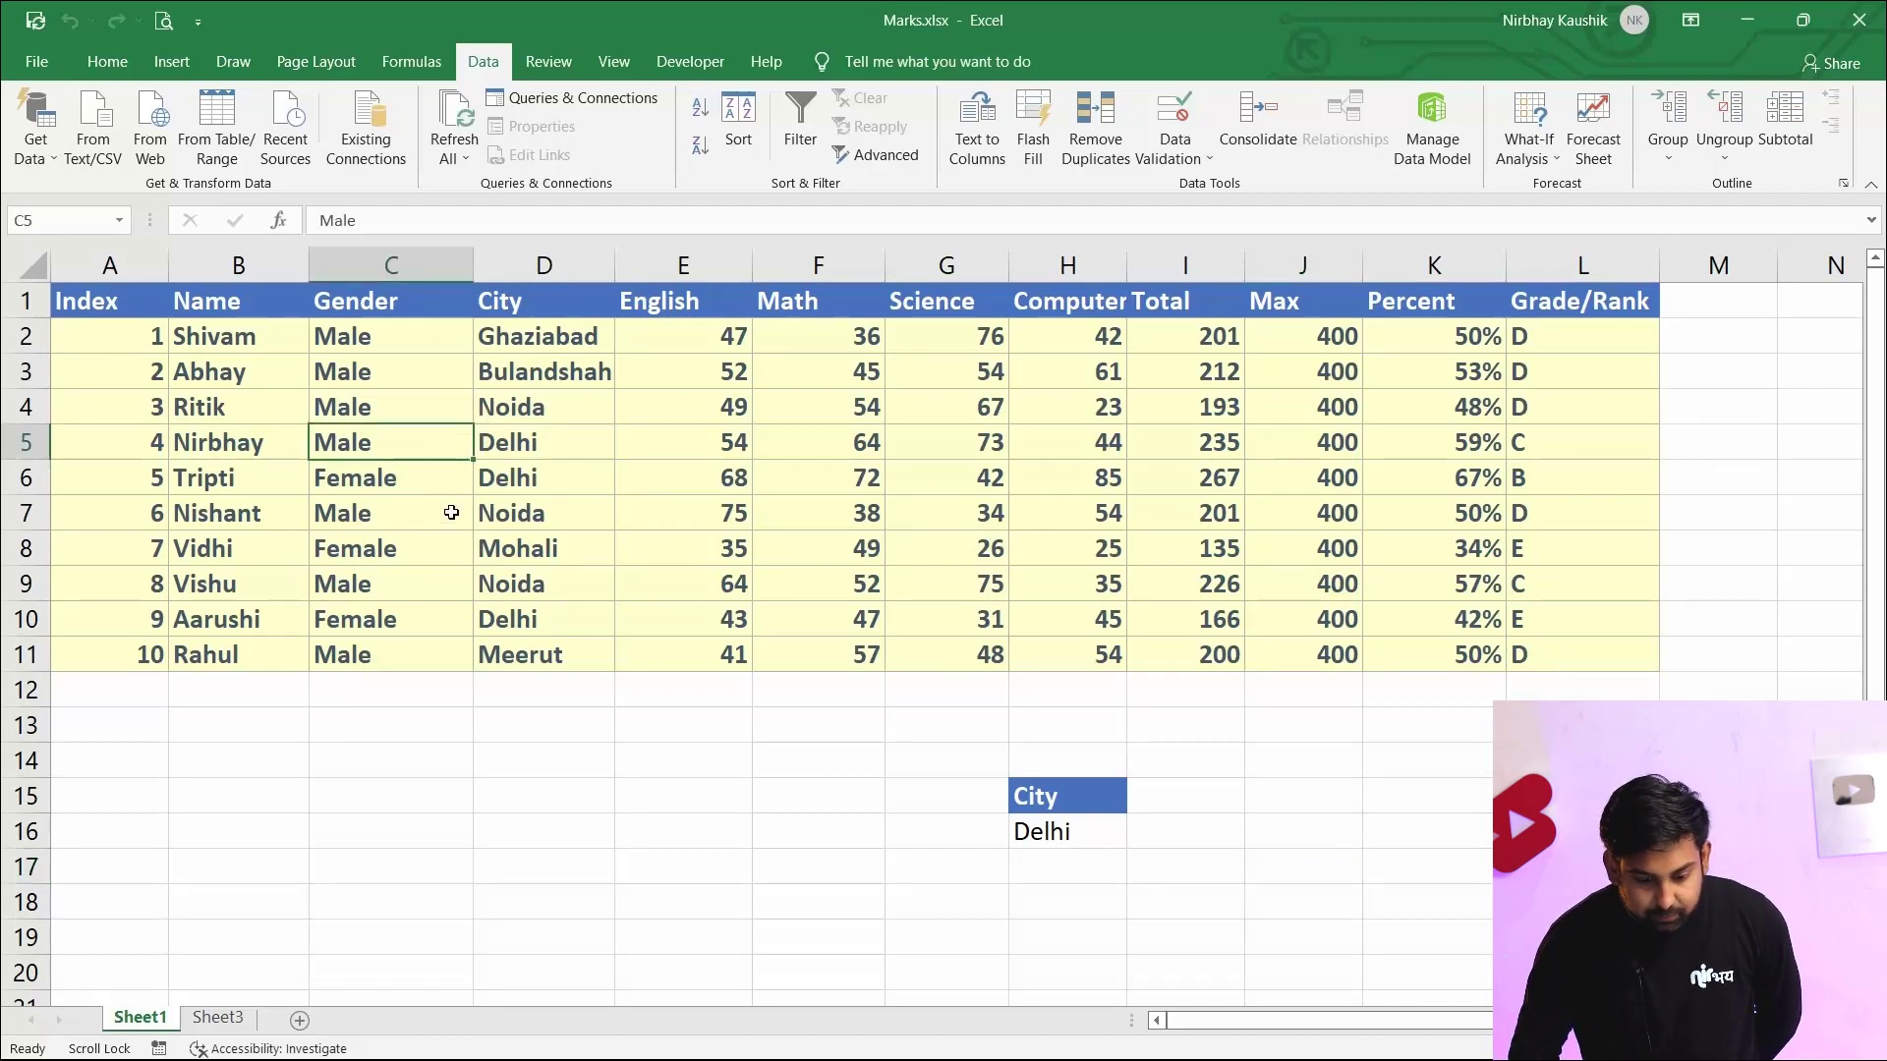
click(1216, 475)
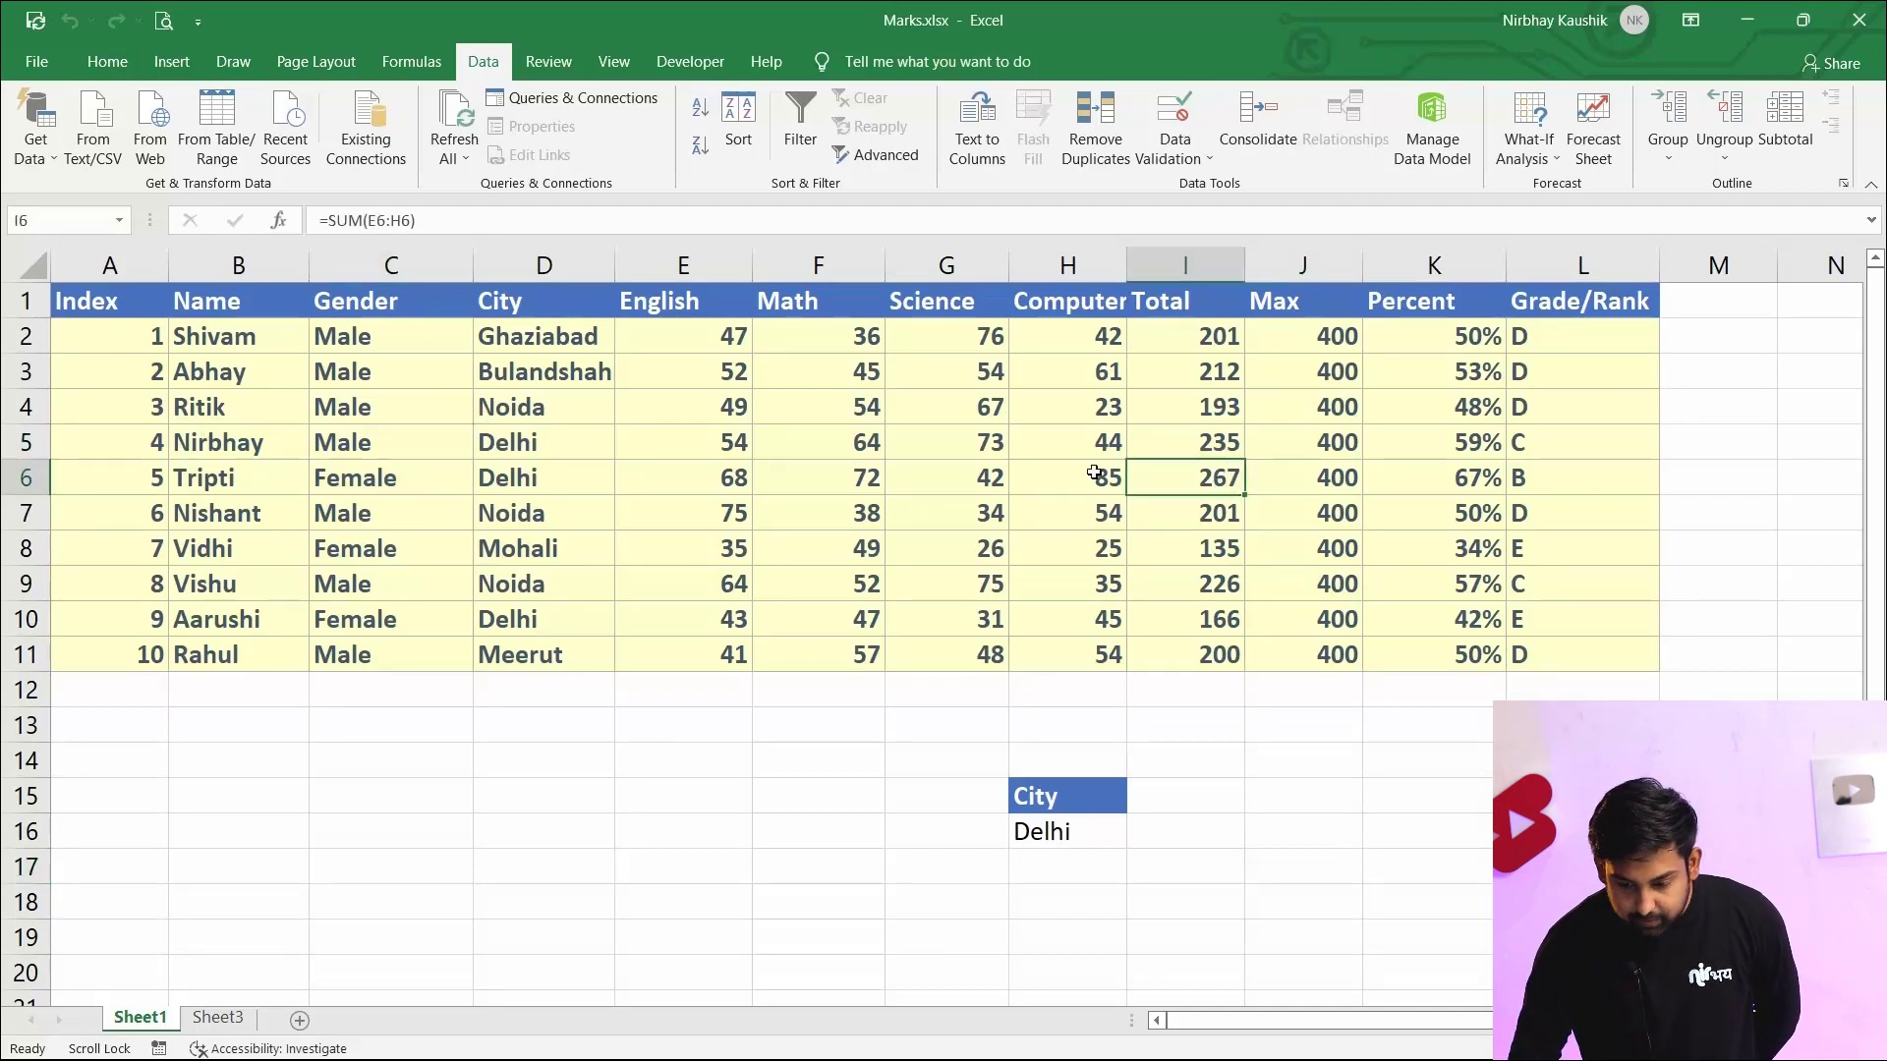
click(1208, 439)
click(1207, 482)
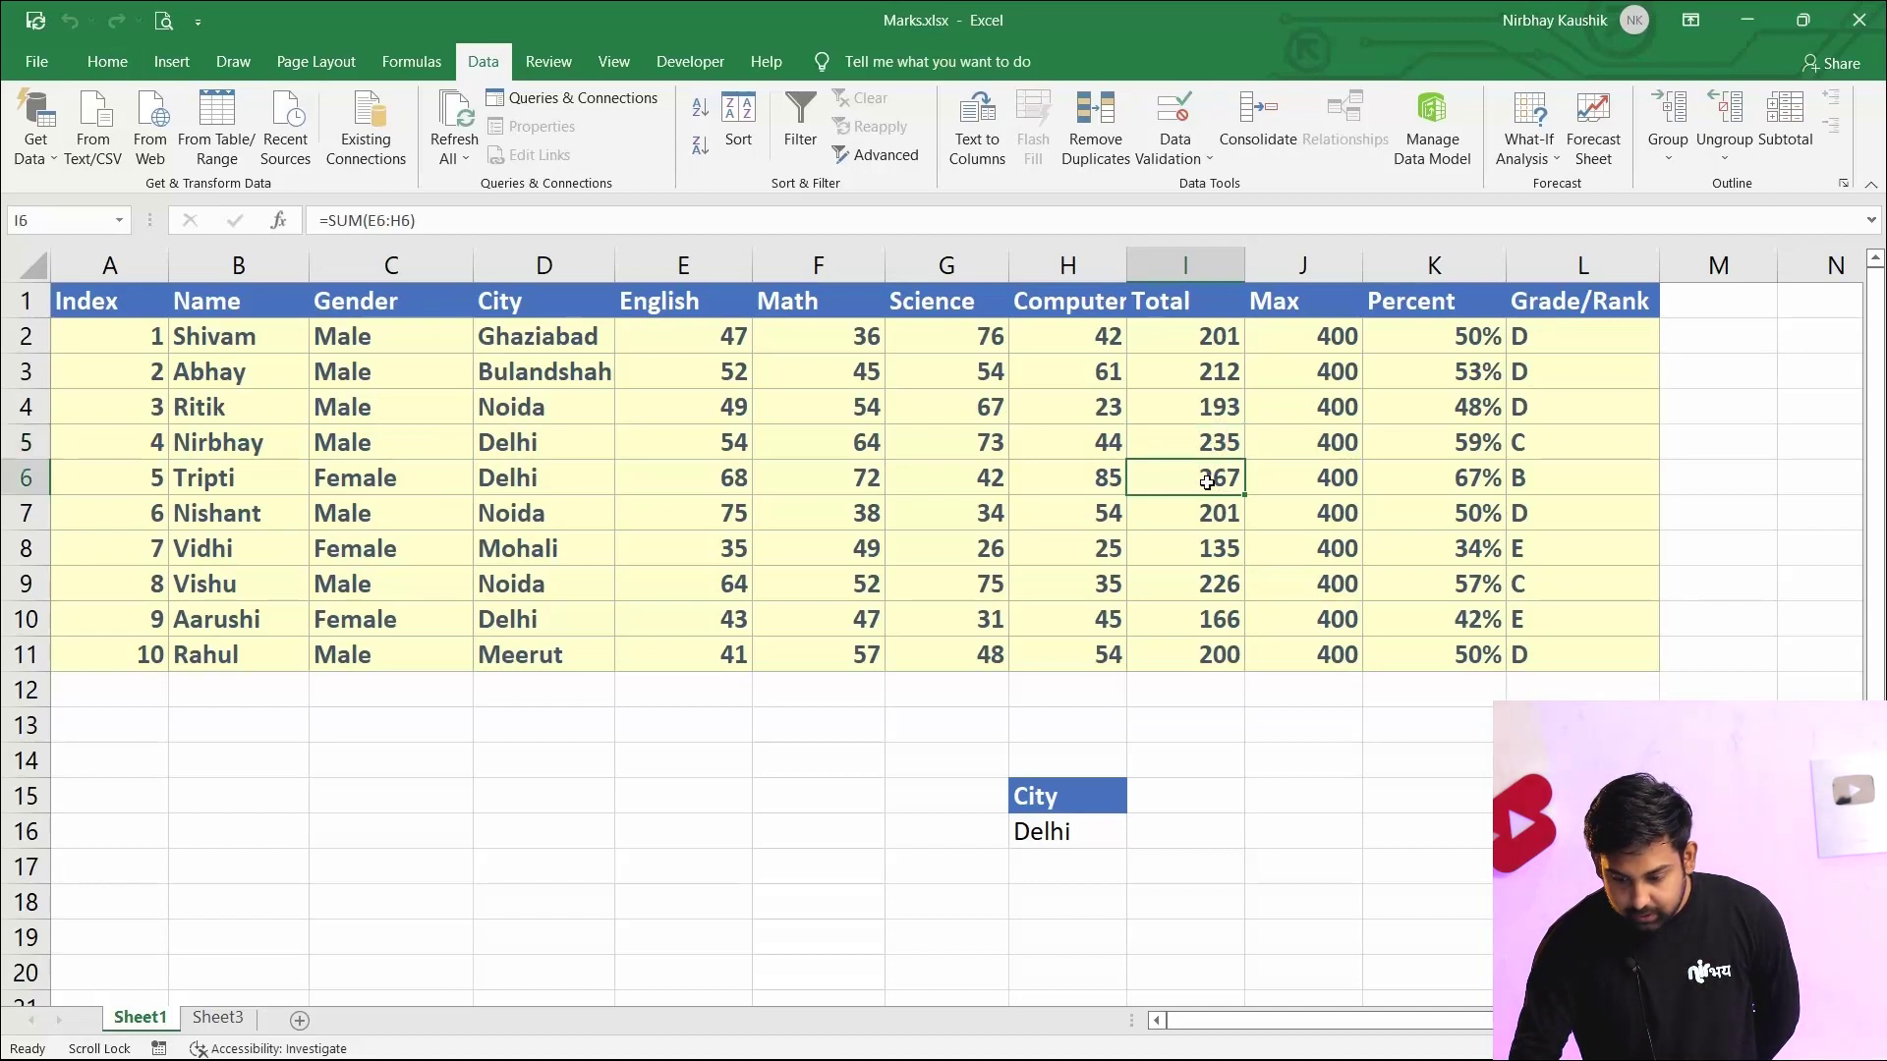
click(1204, 629)
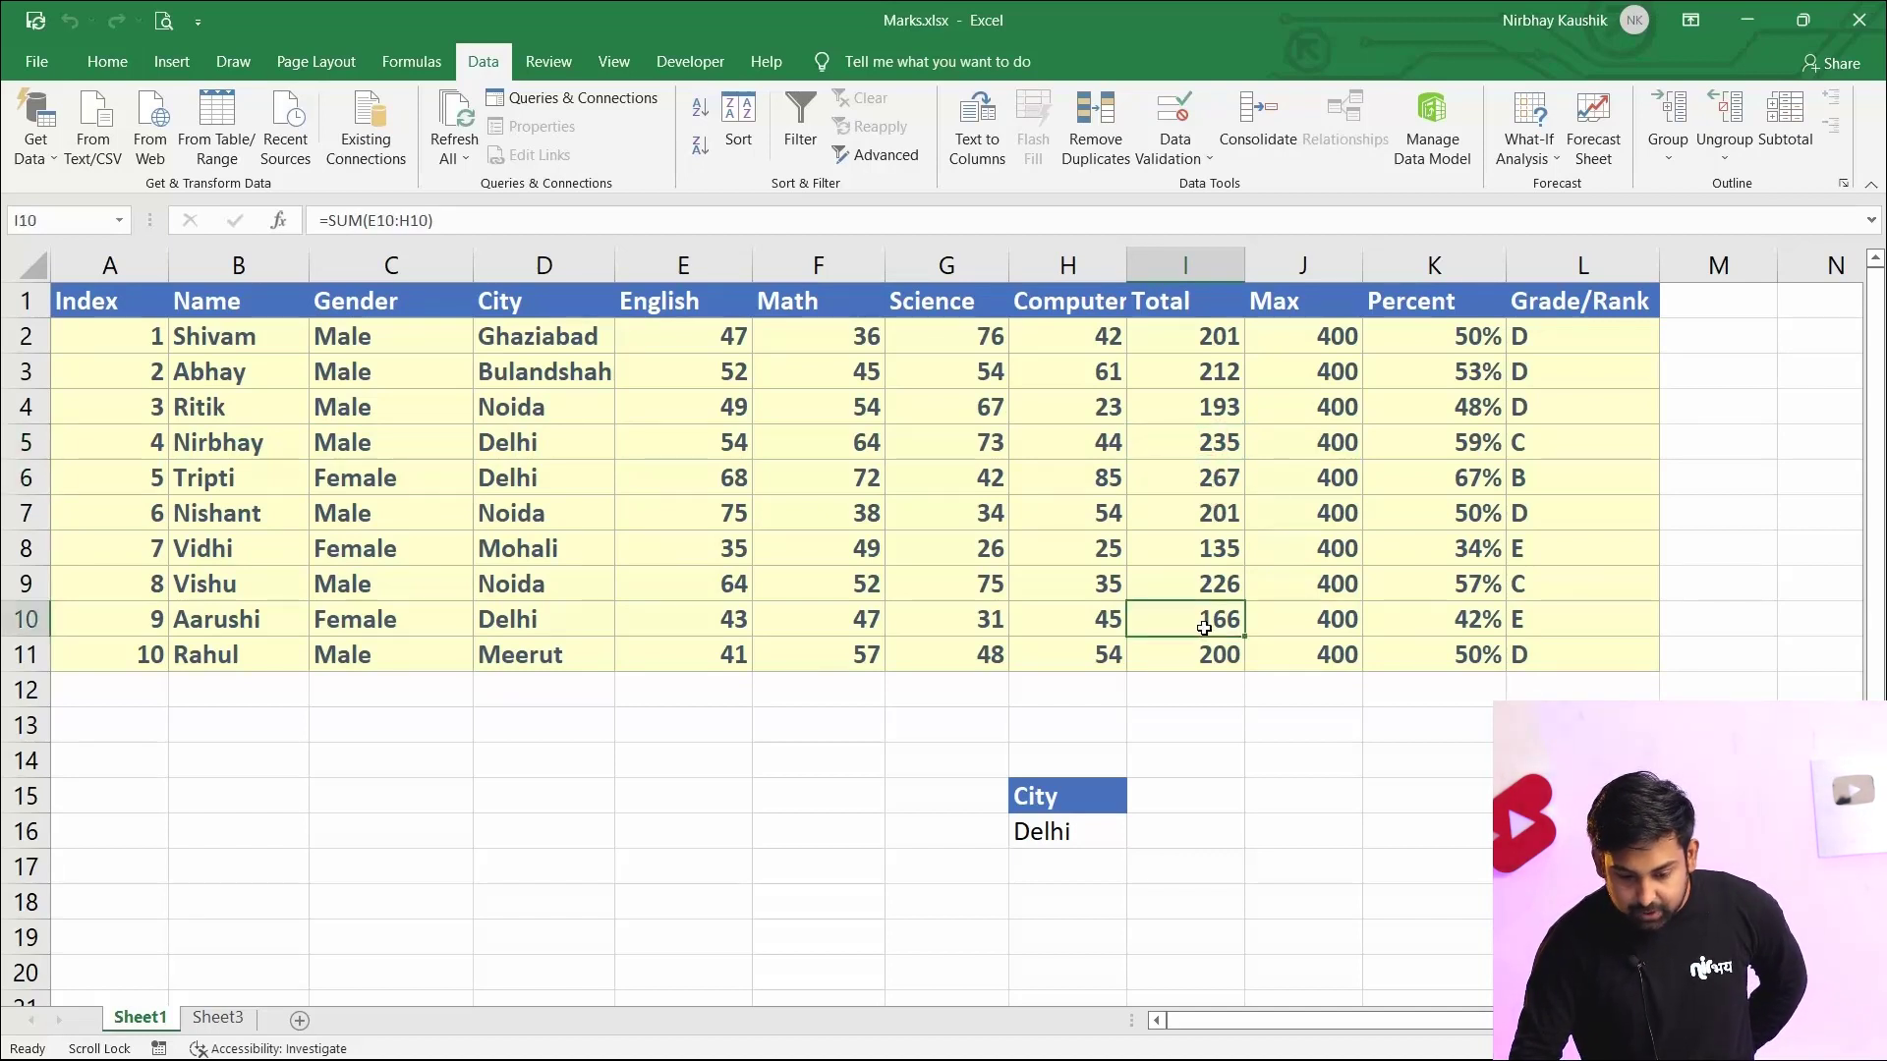
click(1204, 628)
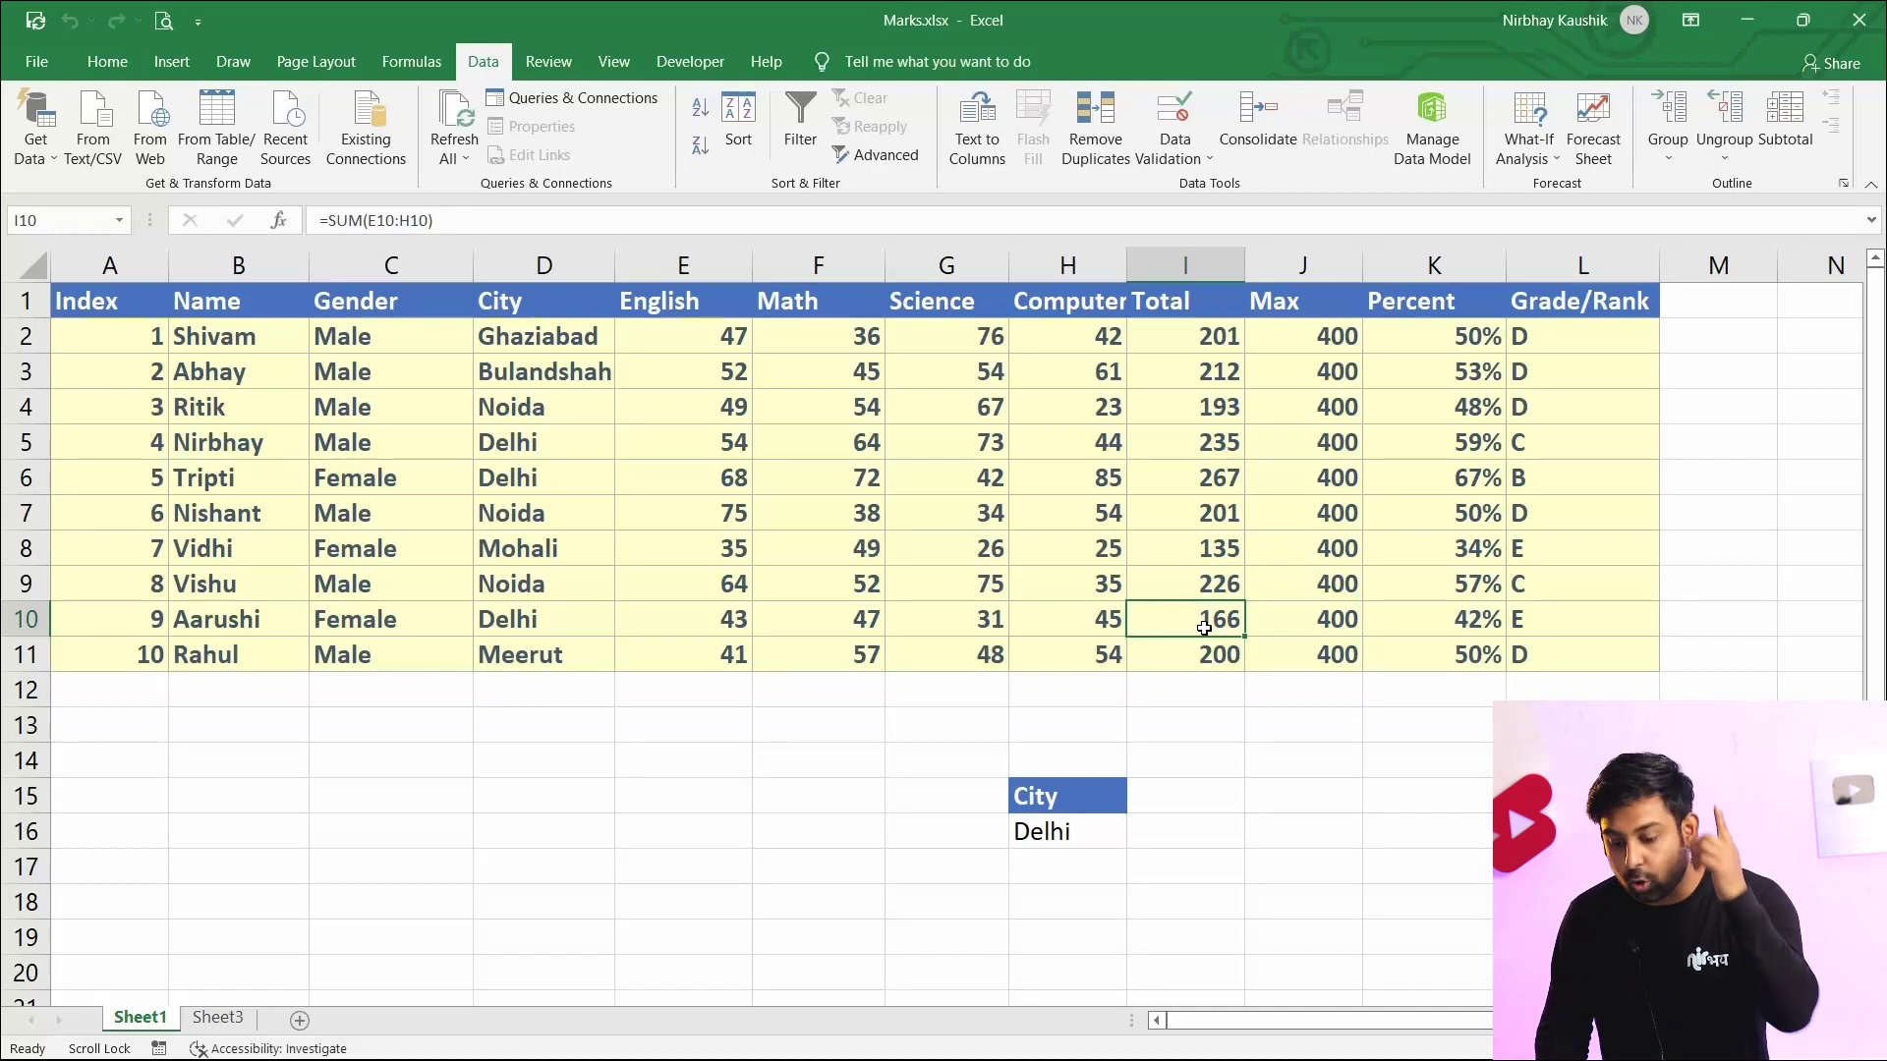
Add a second criterion by copying the Total header below the table and entering >200 beneath it
click(1169, 318)
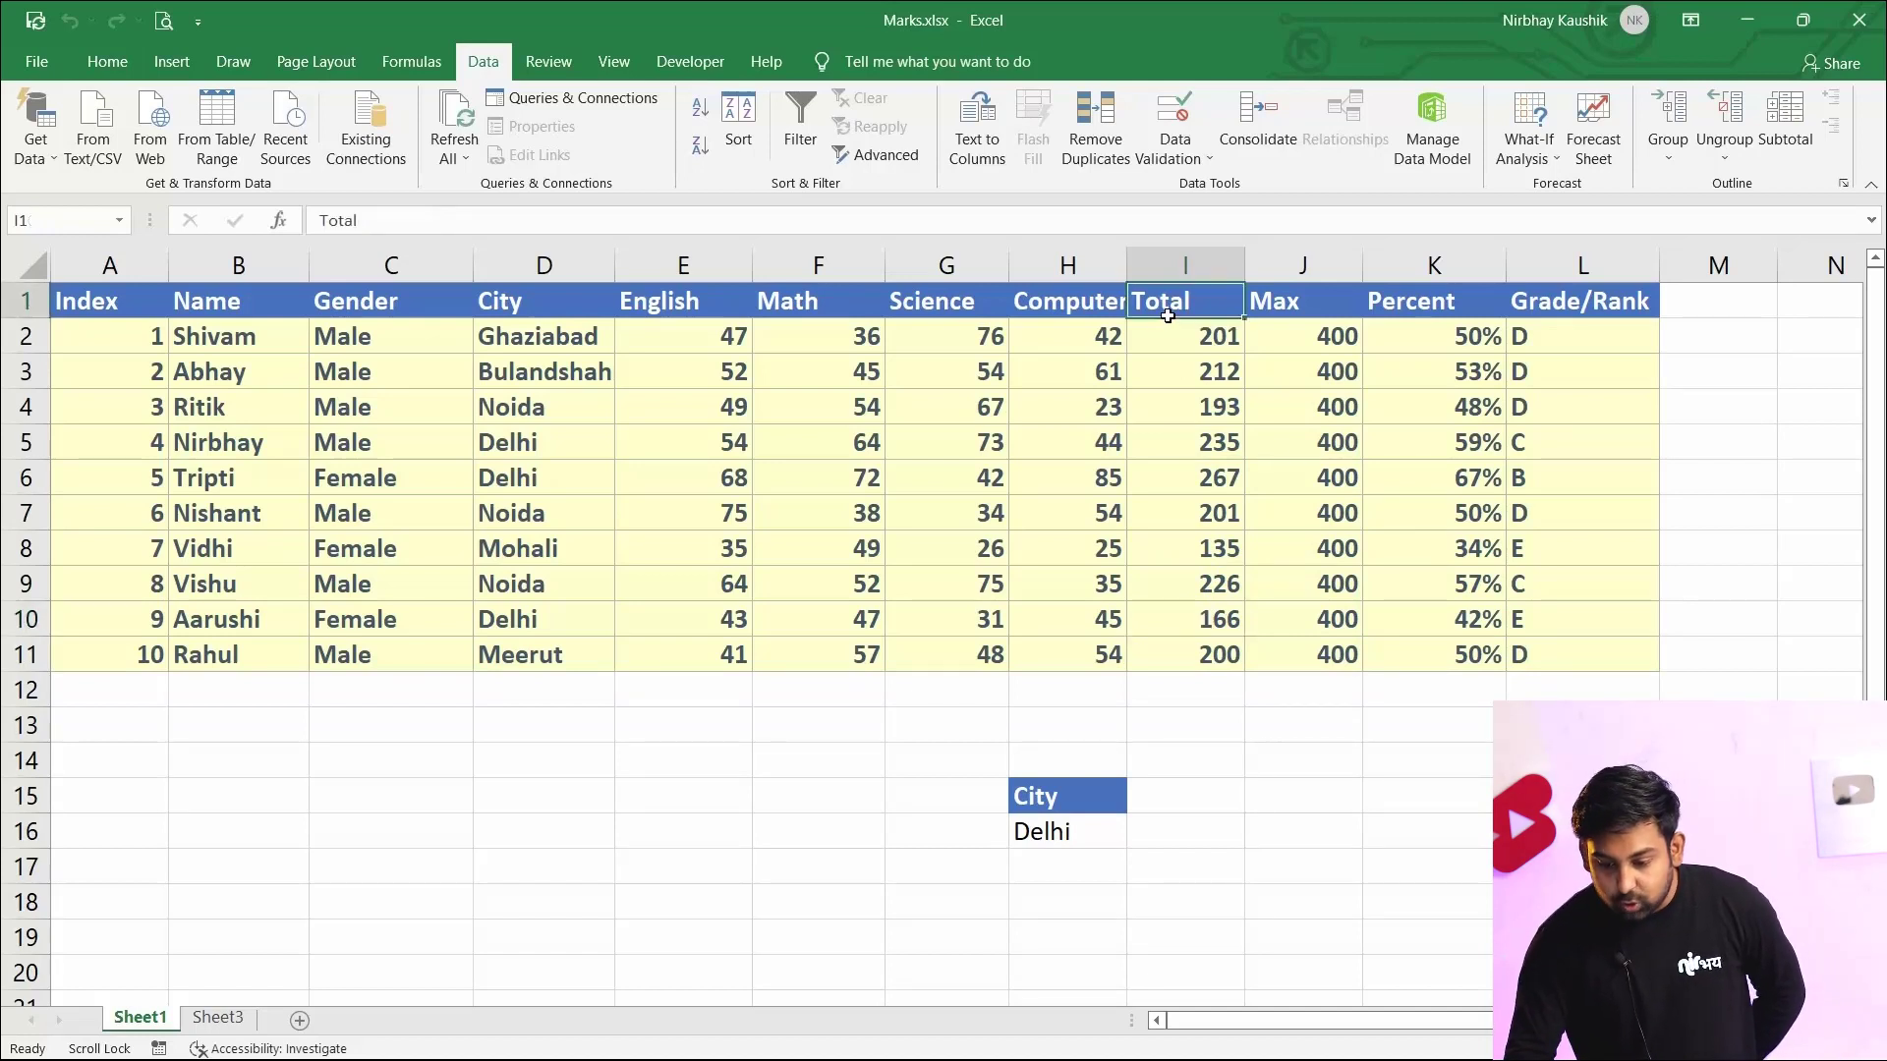
key(ctrl+c)
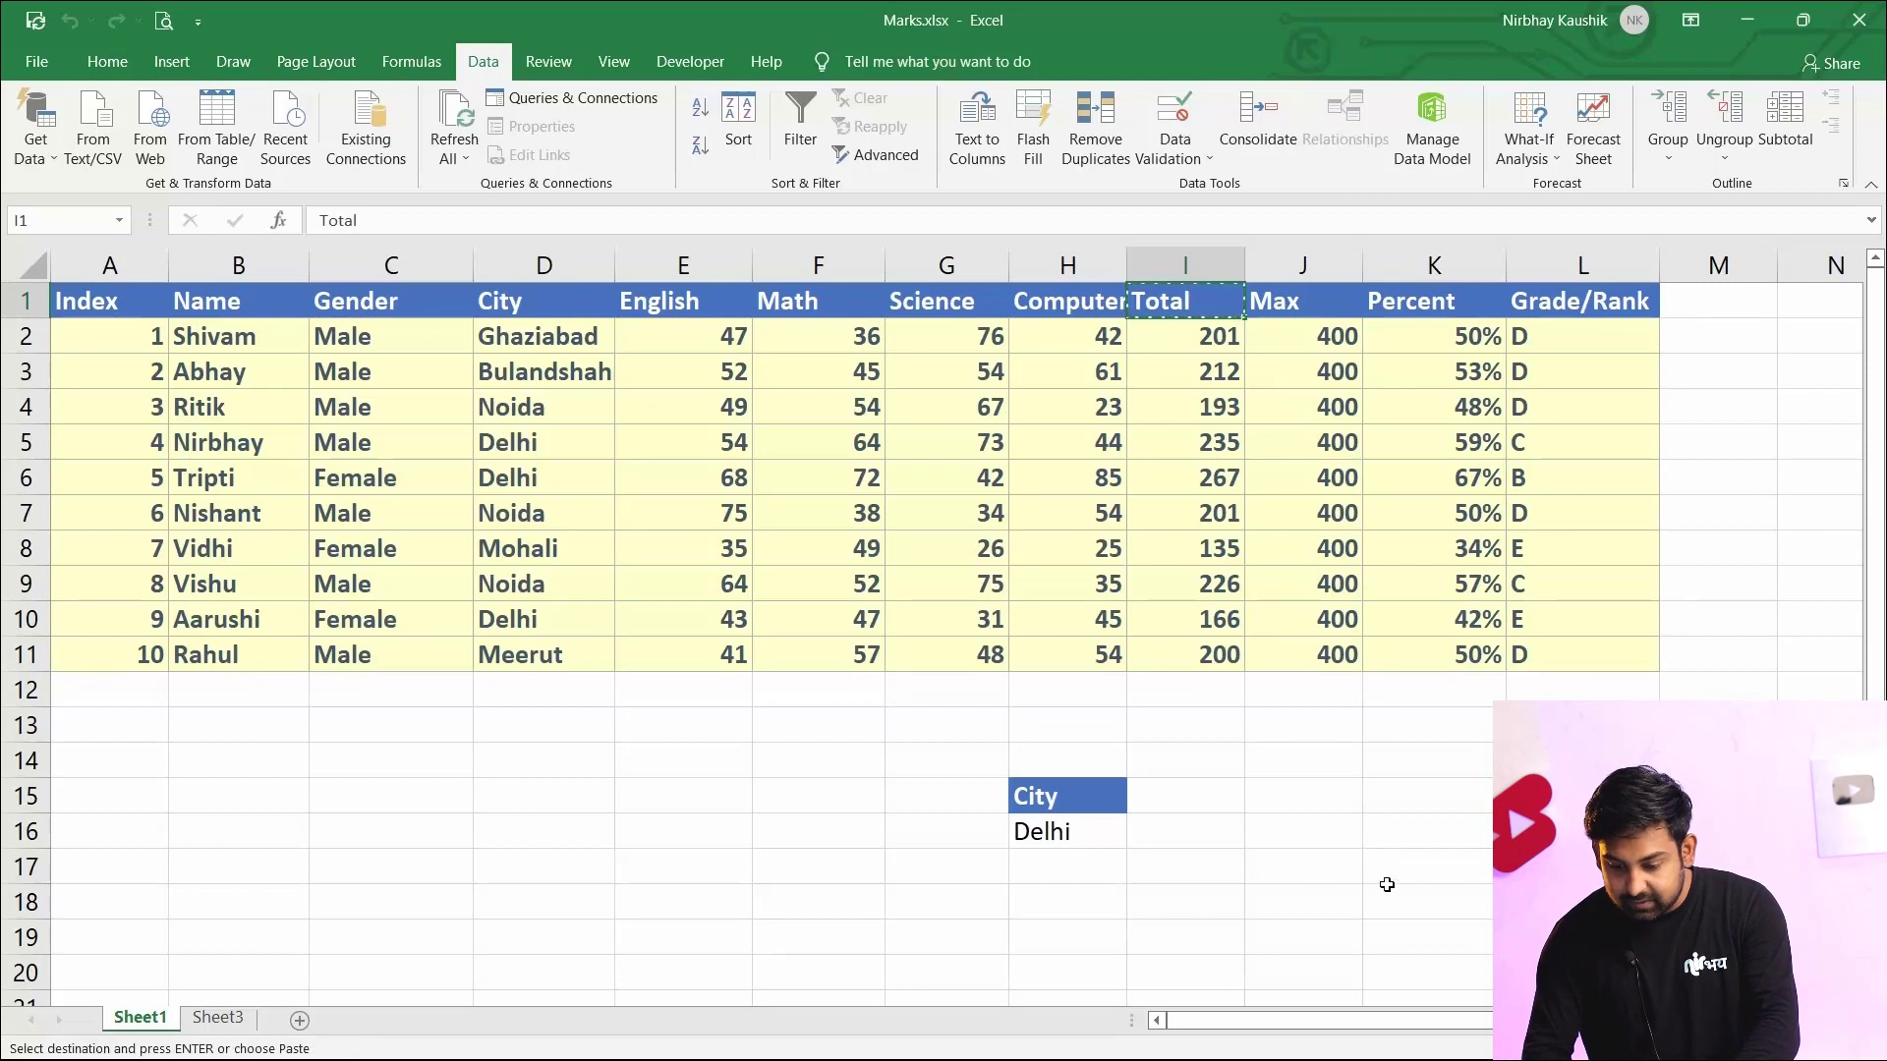
click(1274, 804)
key(ctrl+v)
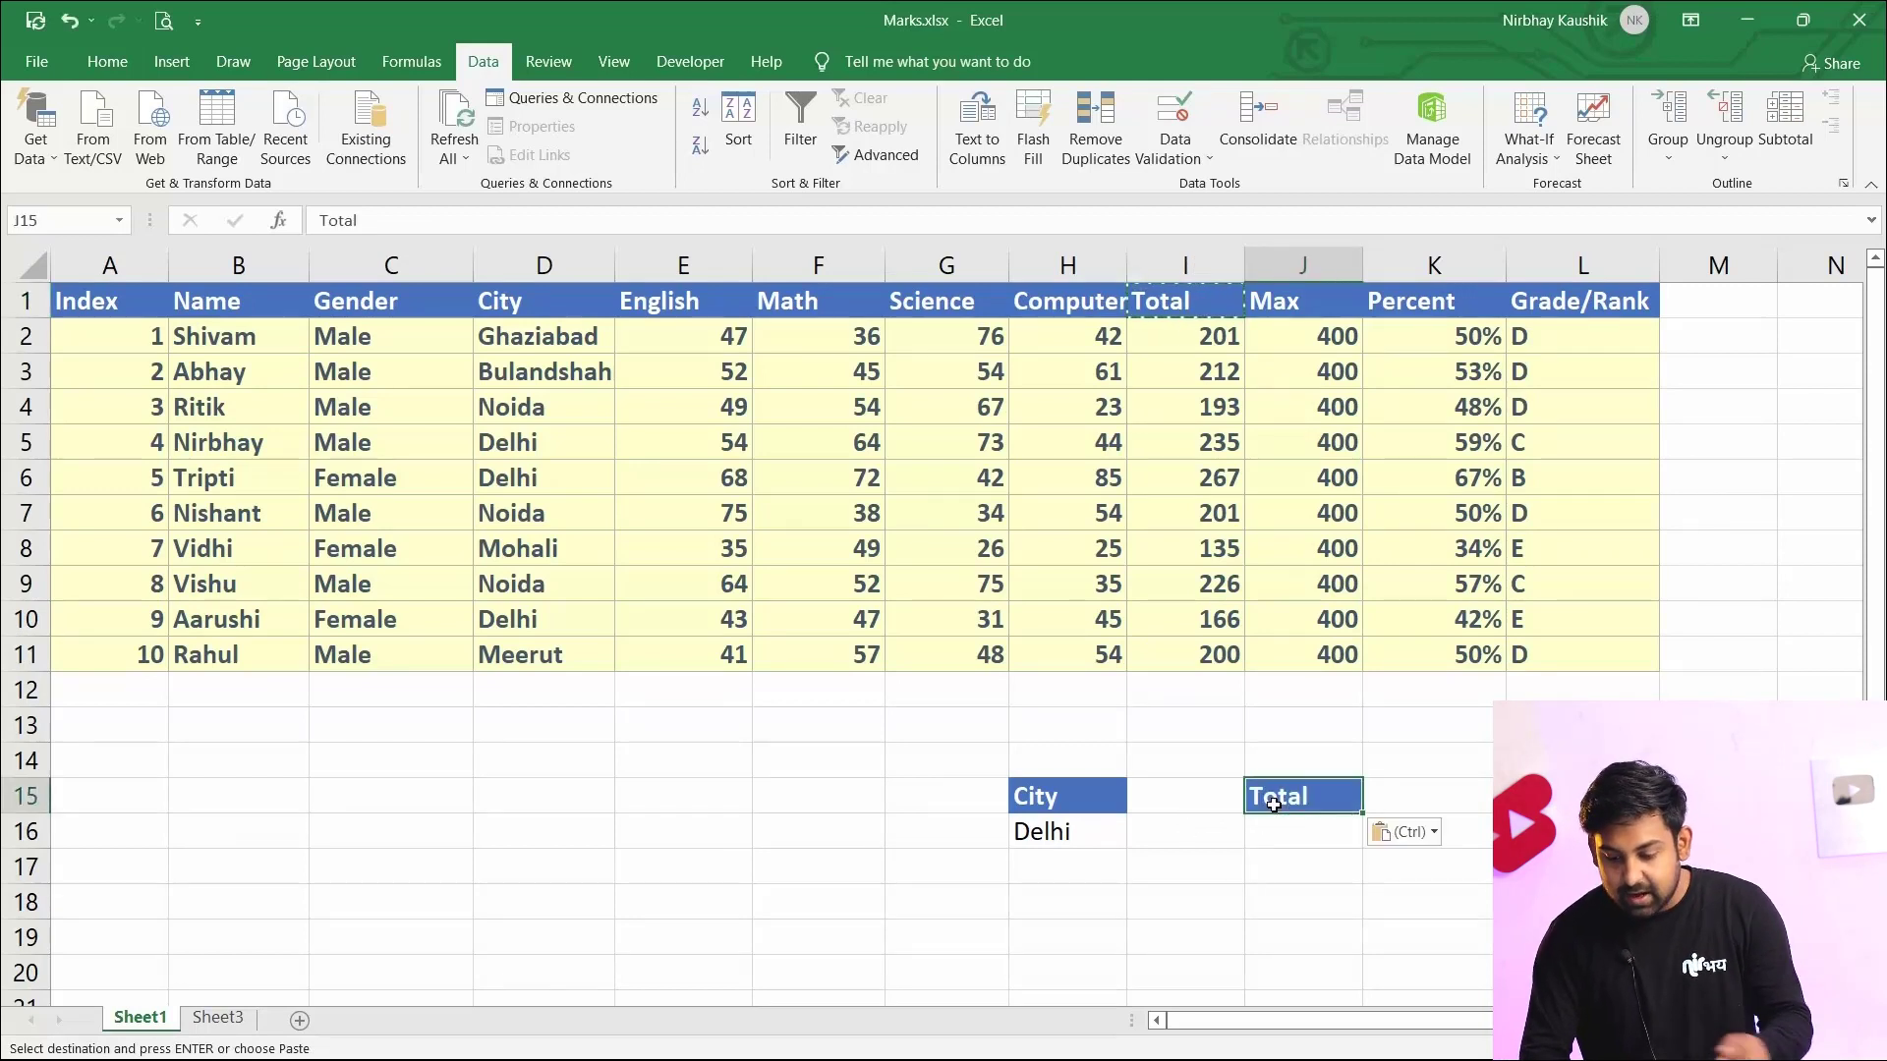
click(1283, 832)
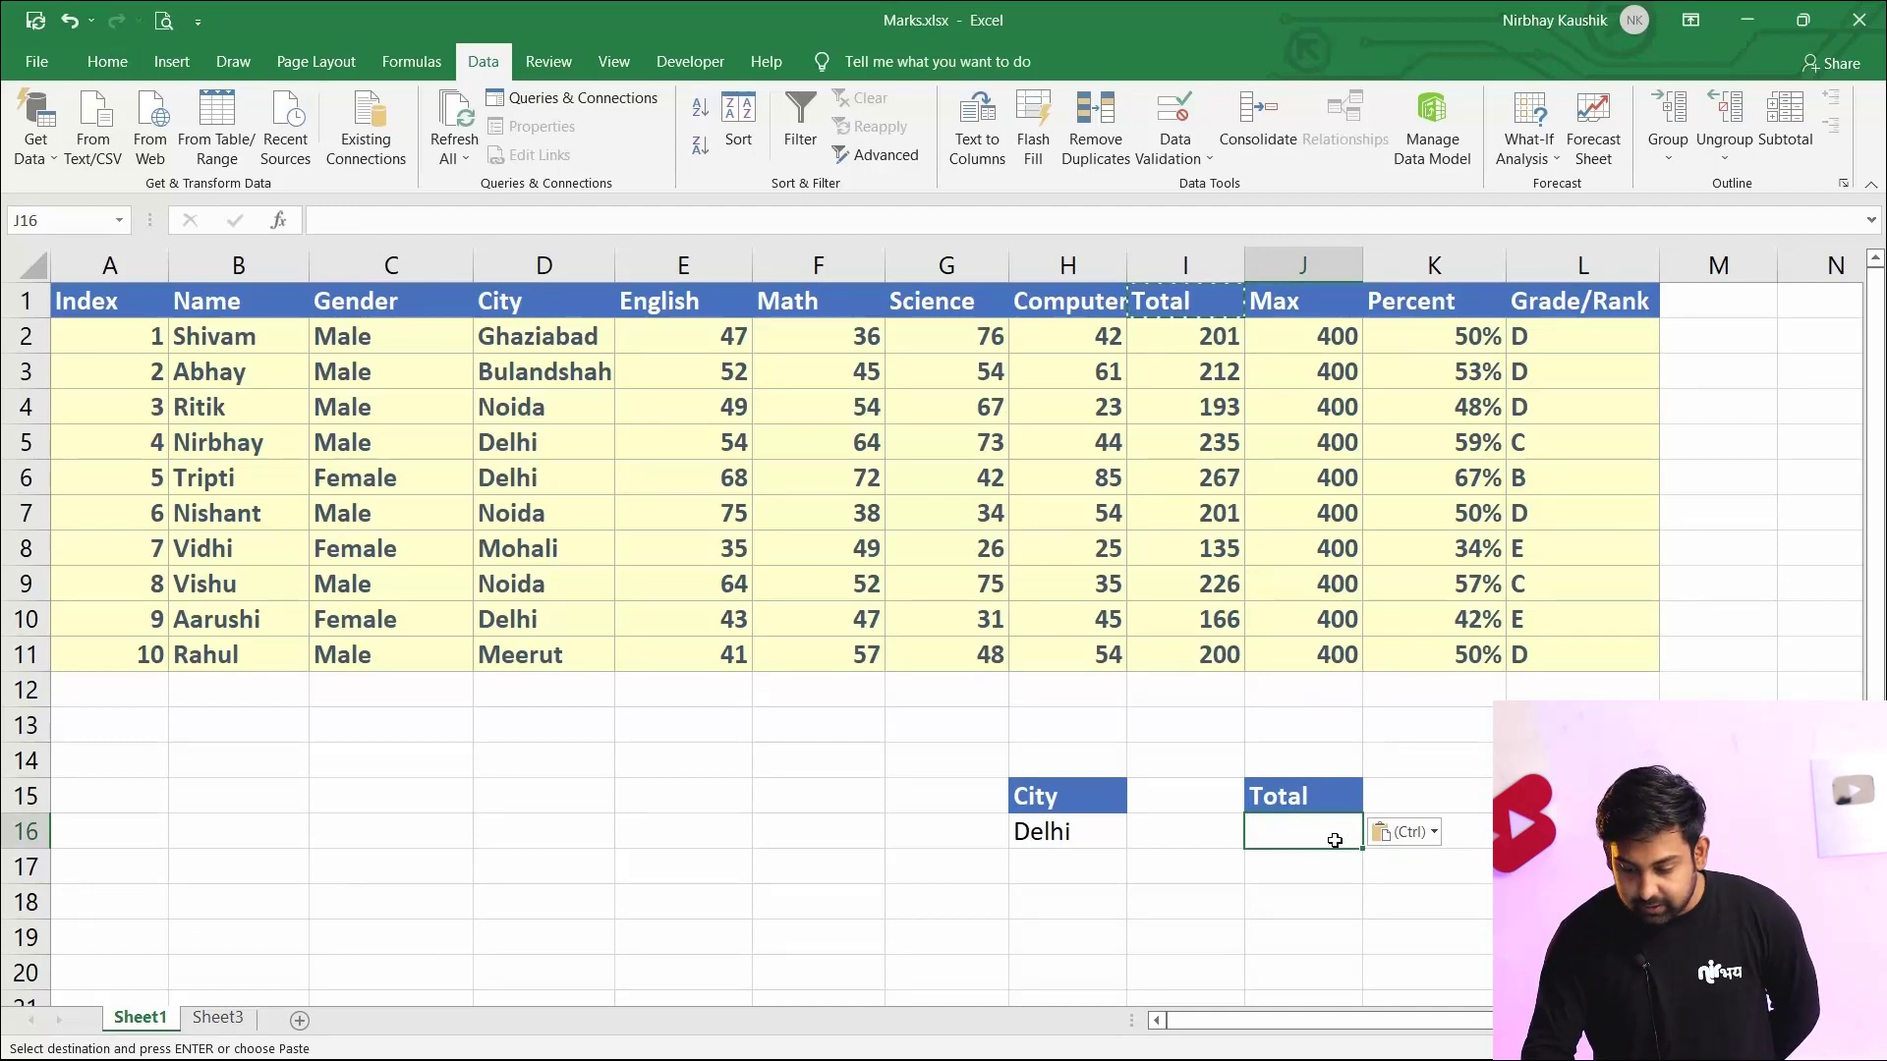
text(>200)
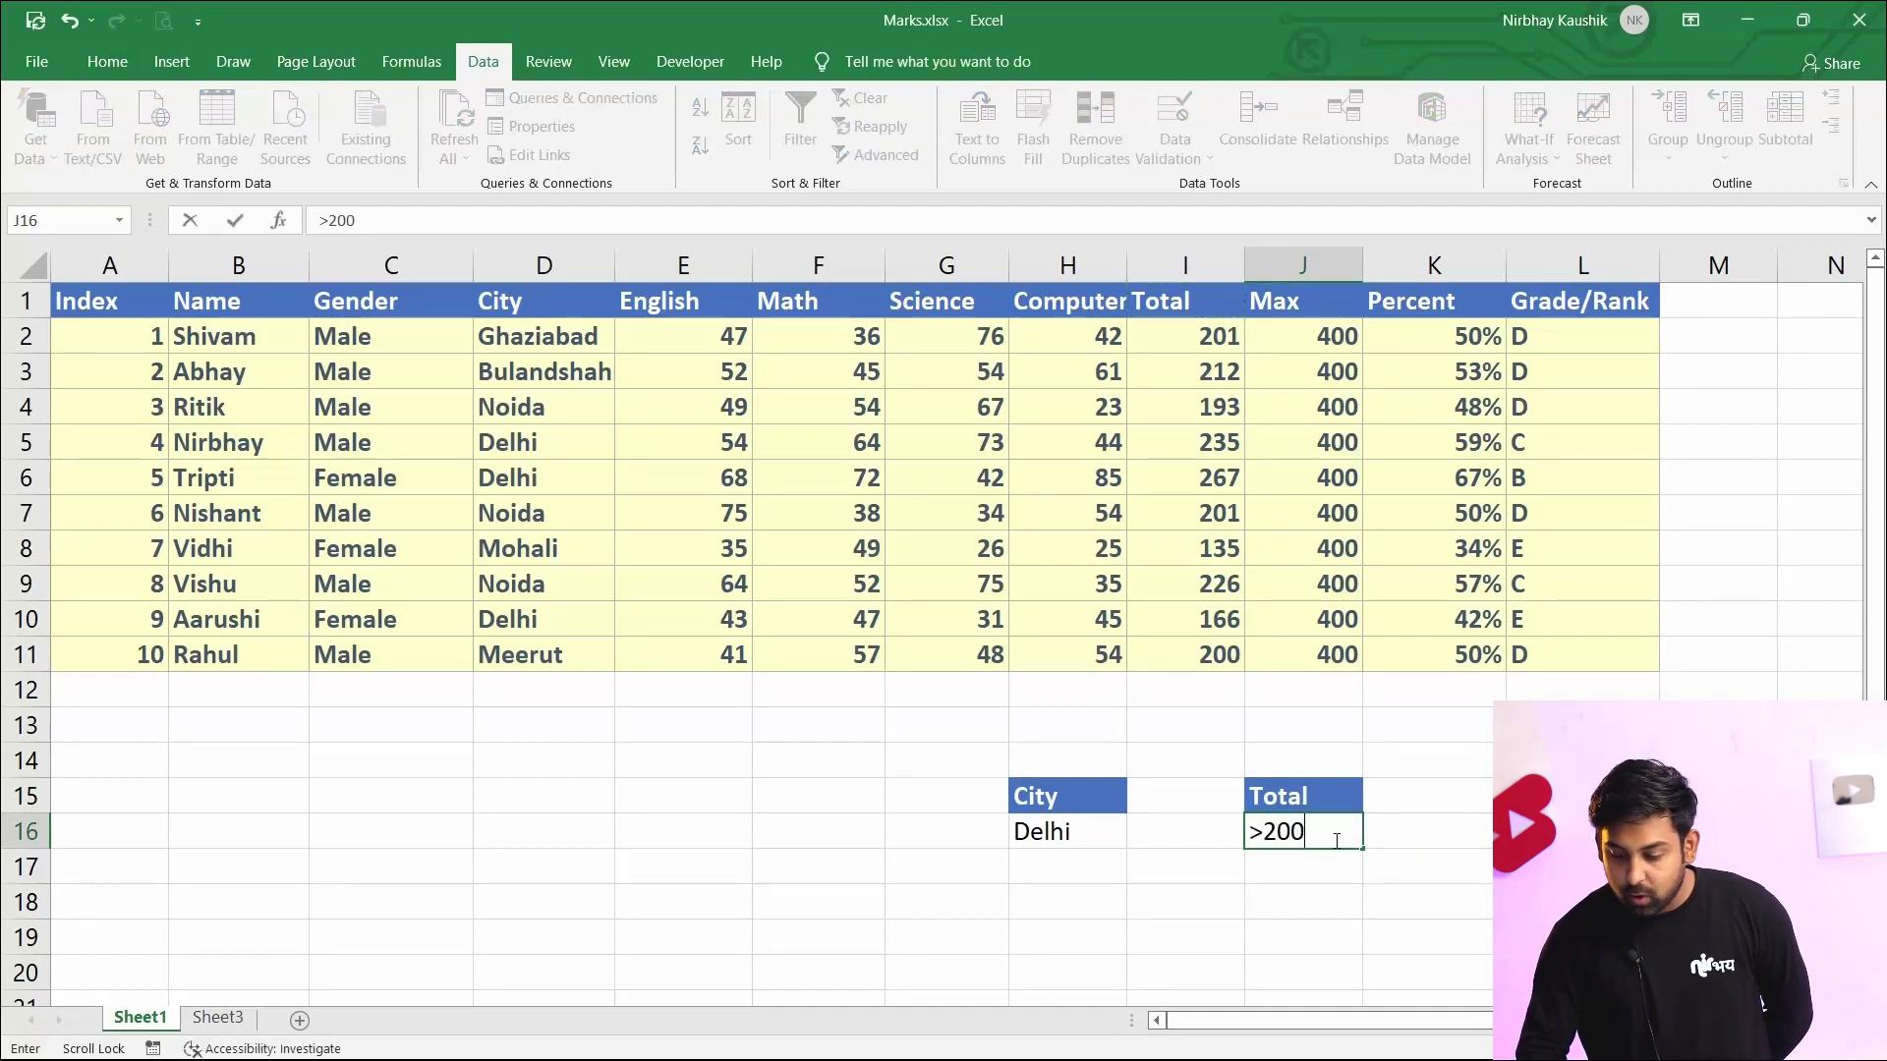
Move the Total >200 criterion next to the City criterion so the criteria occupy H15:I16
click(1582, 796)
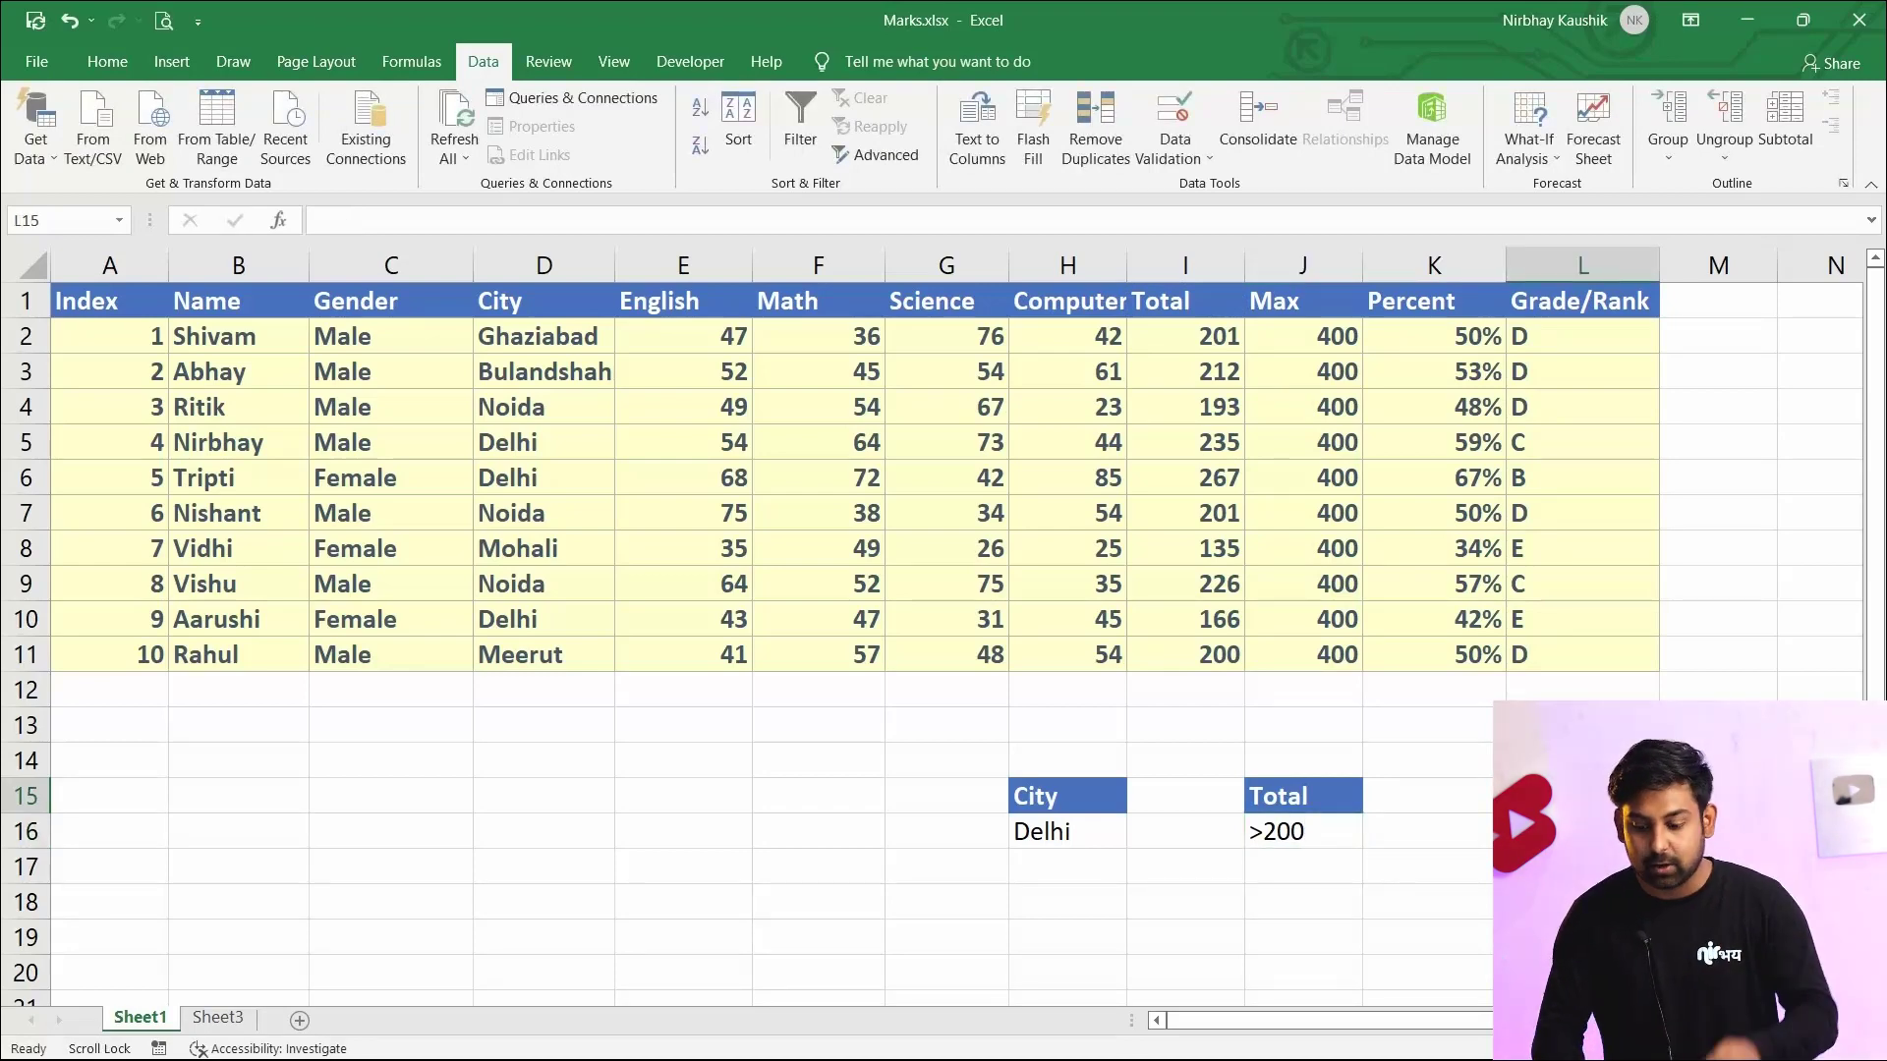
click(107, 61)
click(1435, 796)
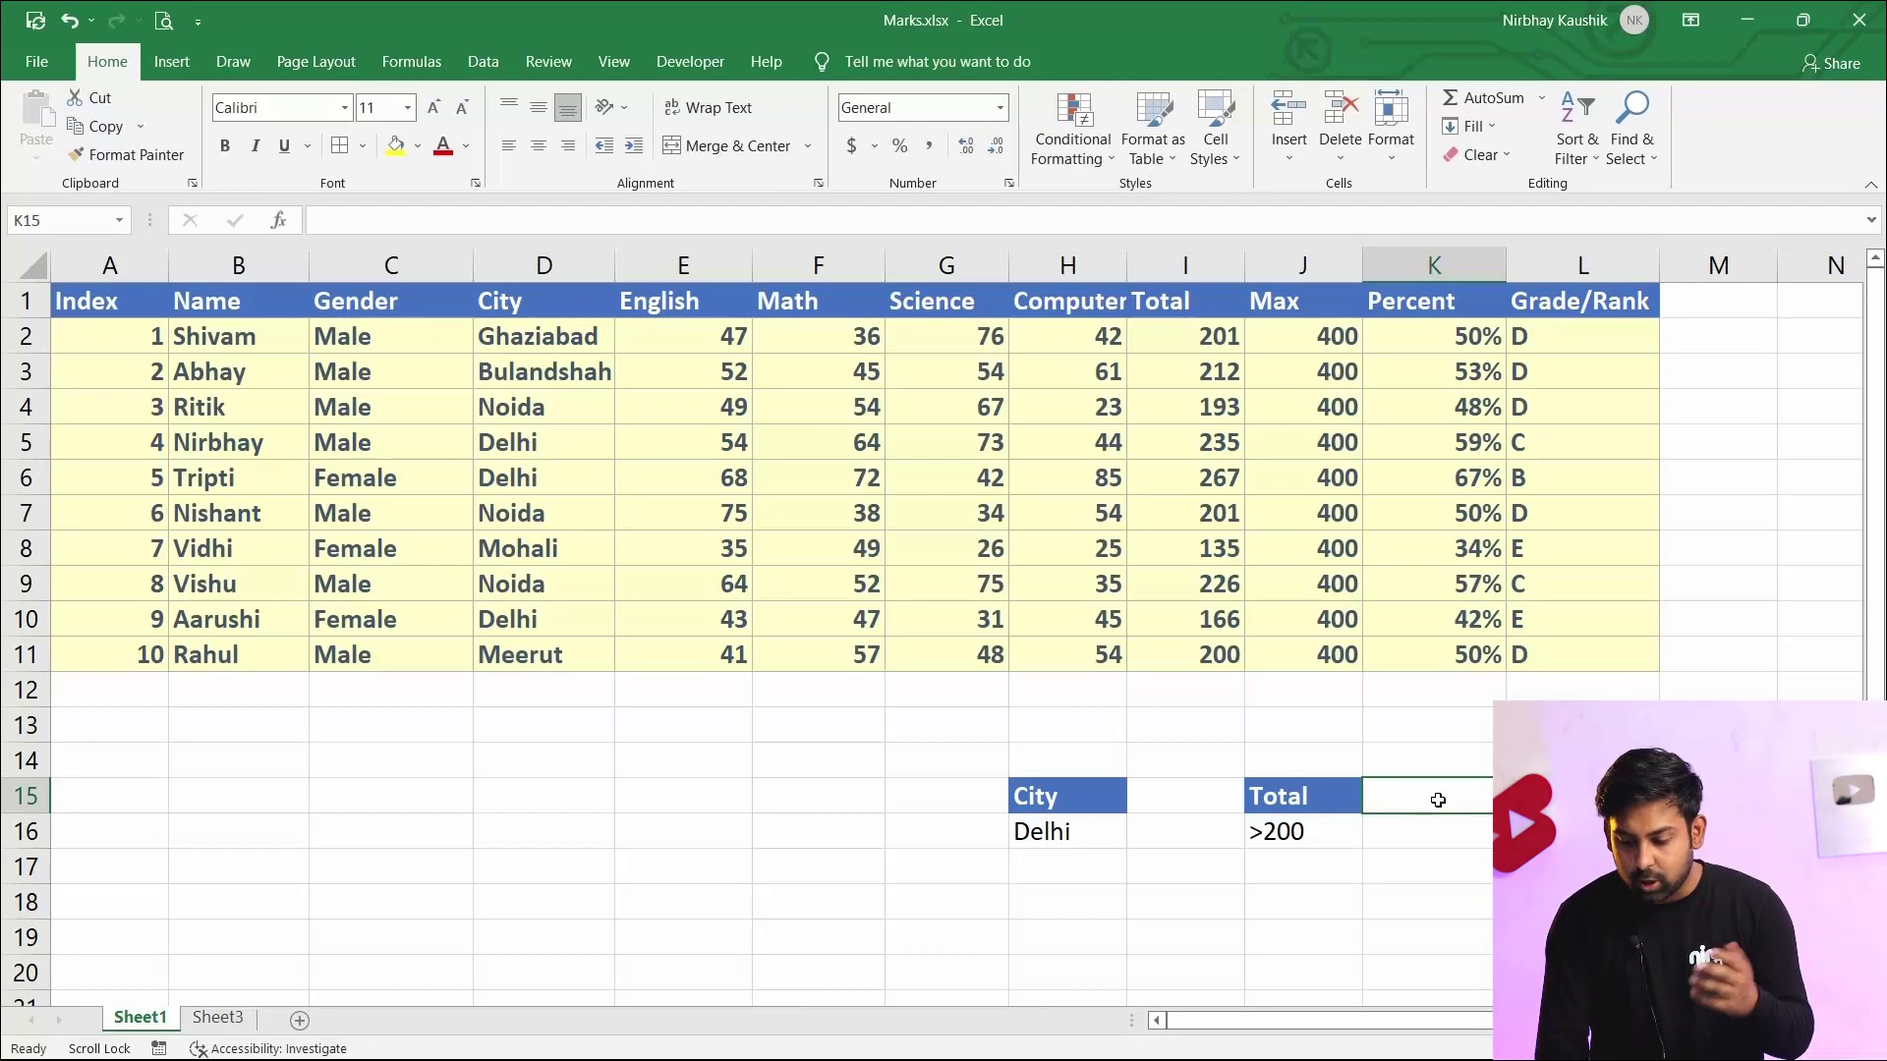
drag(1318, 789, 1315, 847)
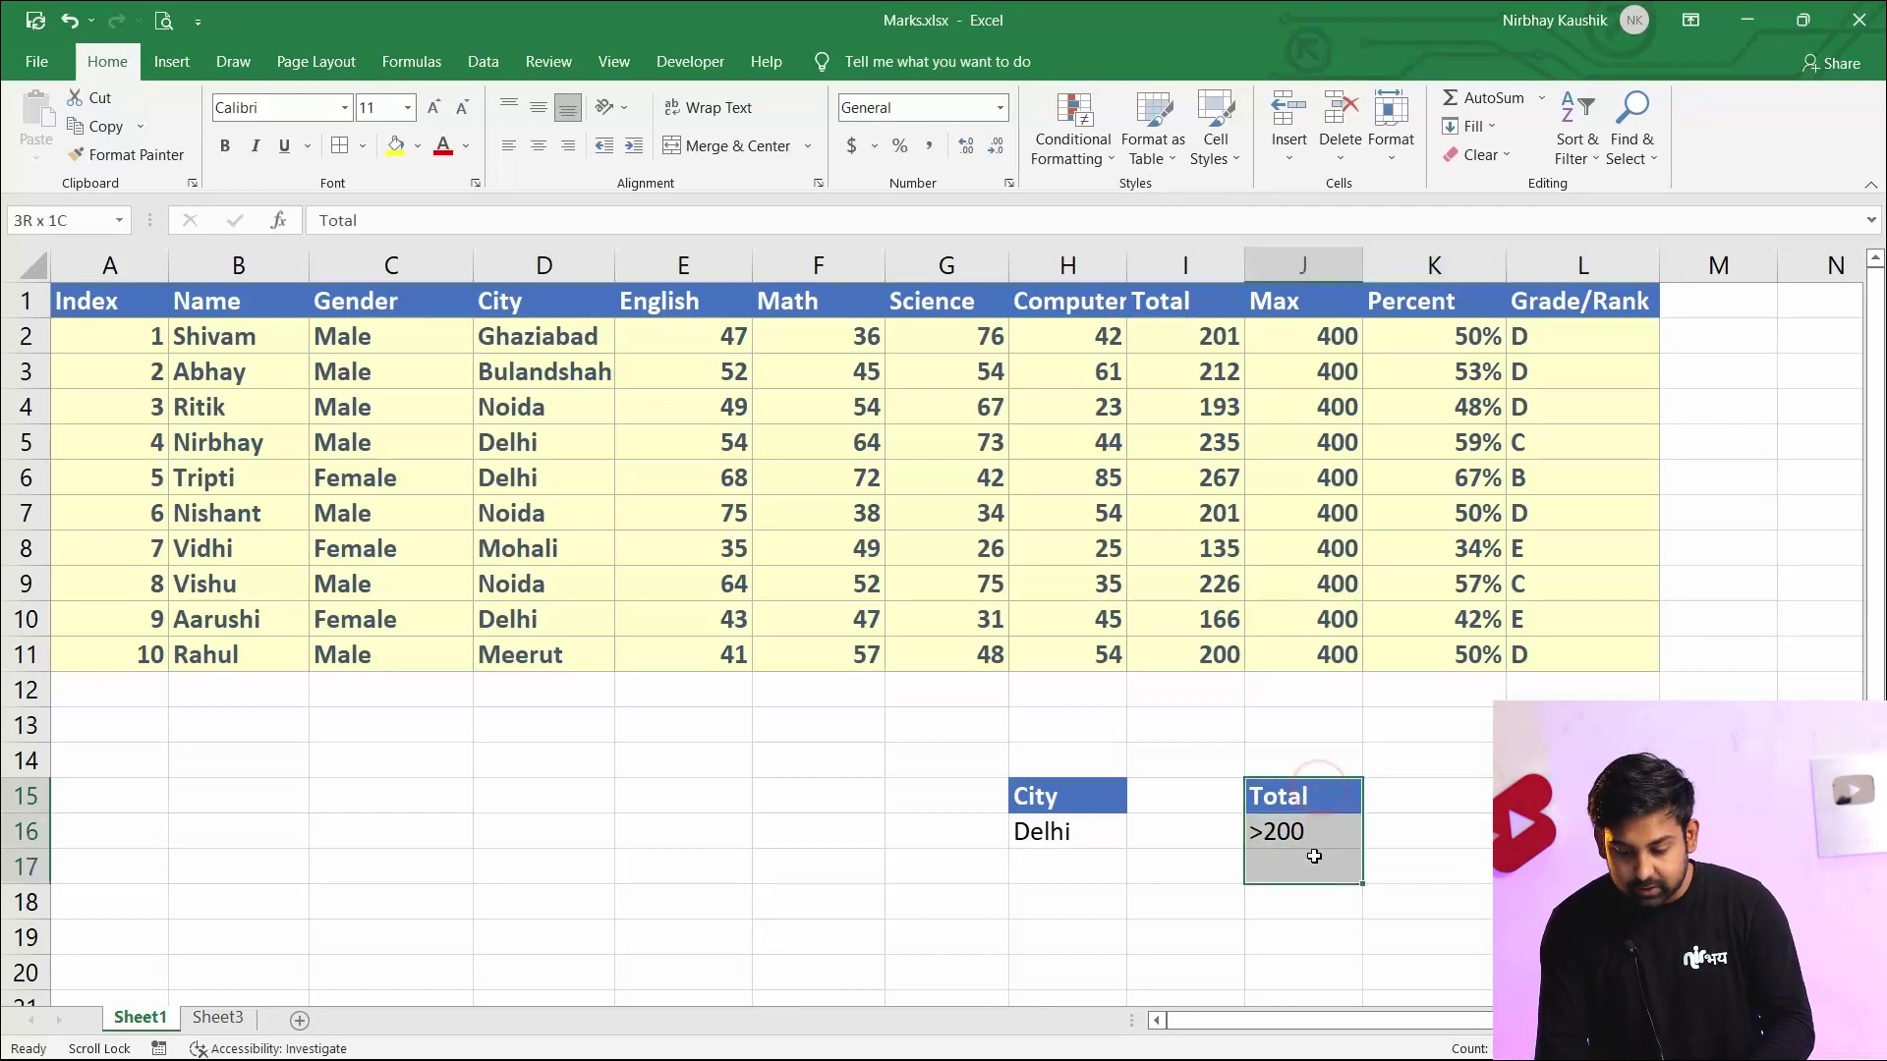
key(ctrl+c)
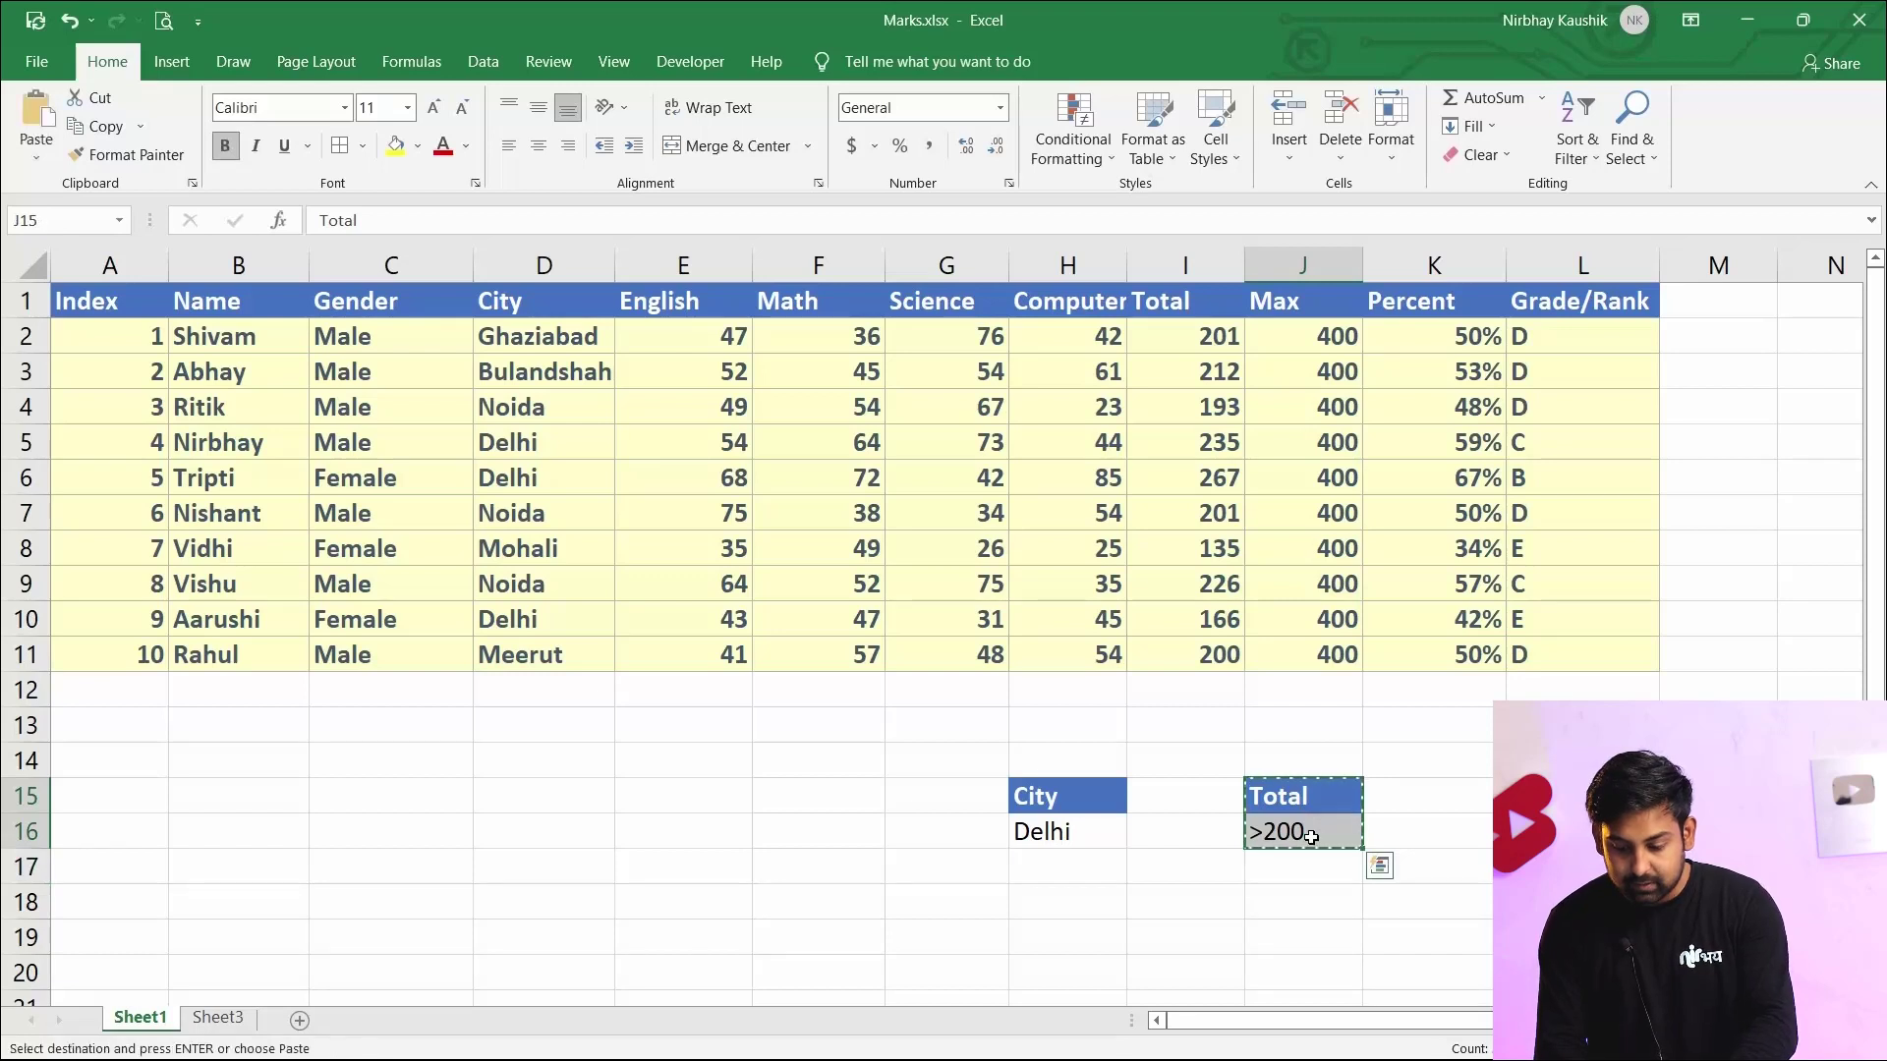
click(1166, 787)
key(ctrl+v)
click(1283, 787)
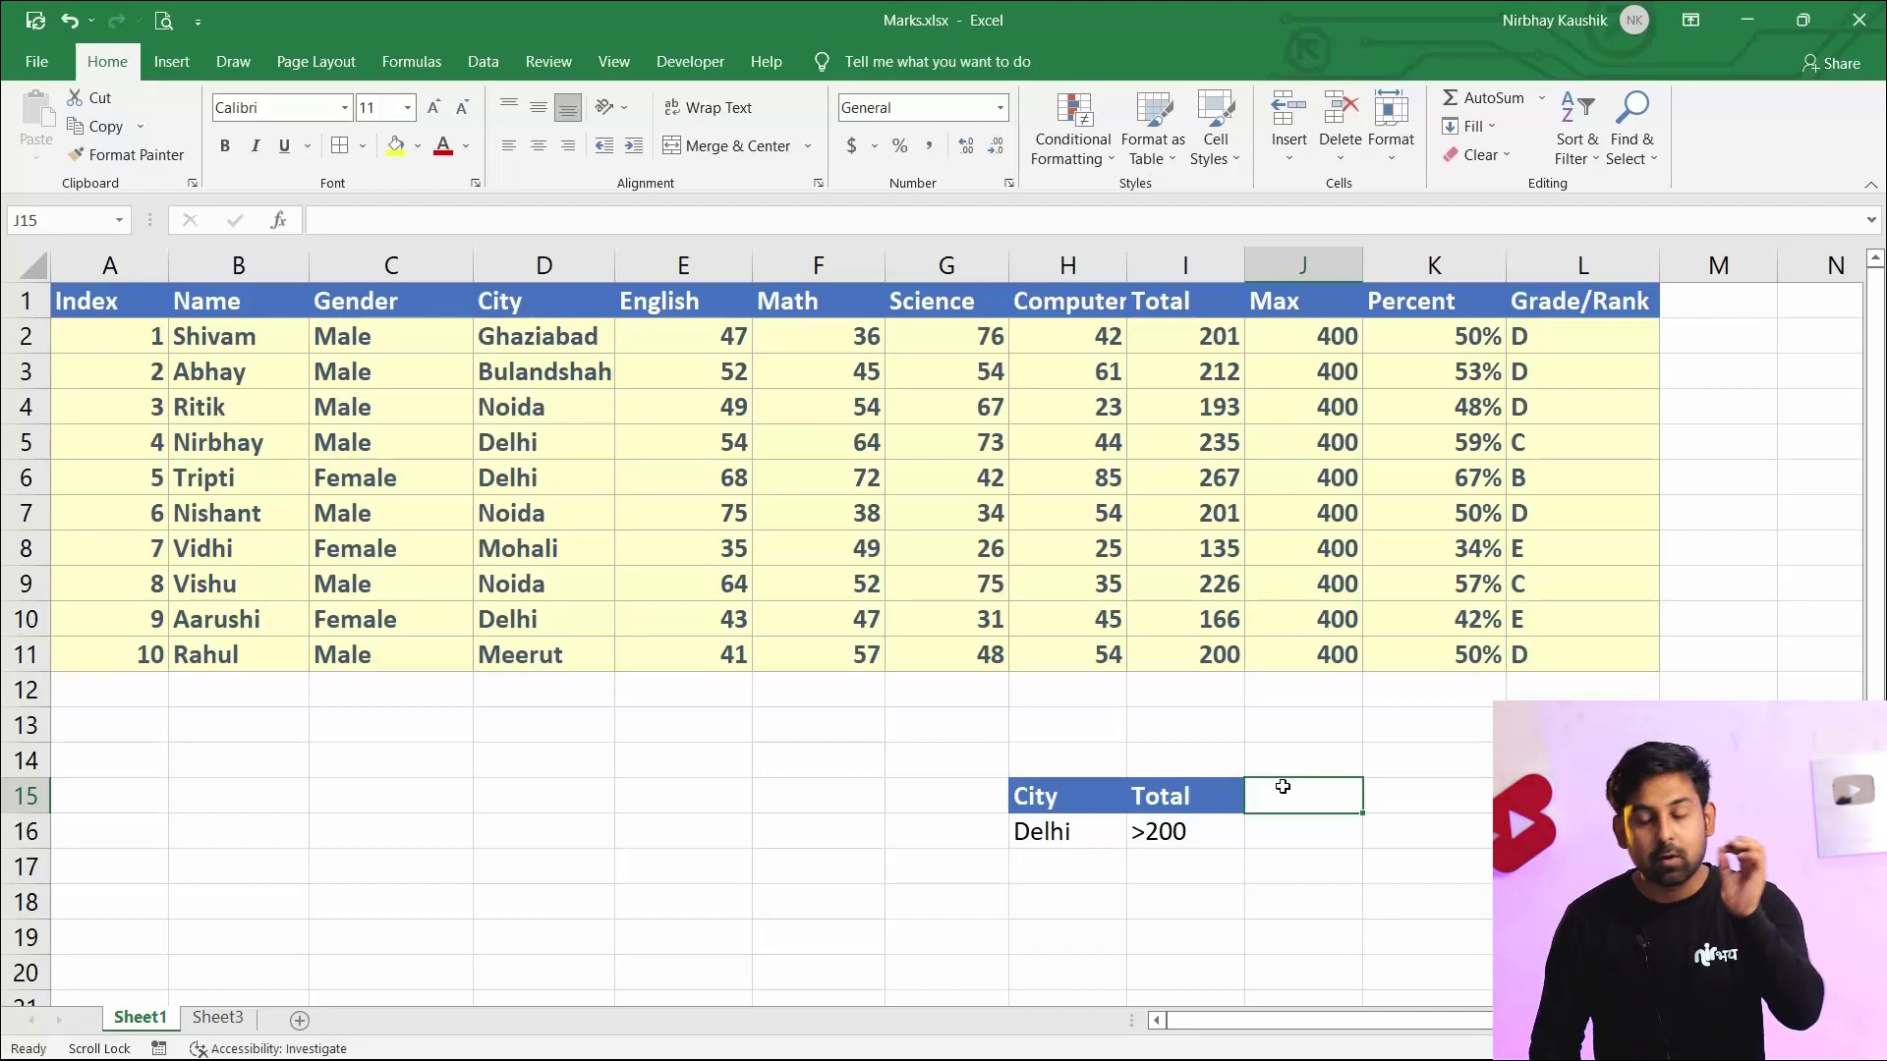
Add a new sheet and paste Sheet1's header row A1:L1 into its first row
click(296, 1020)
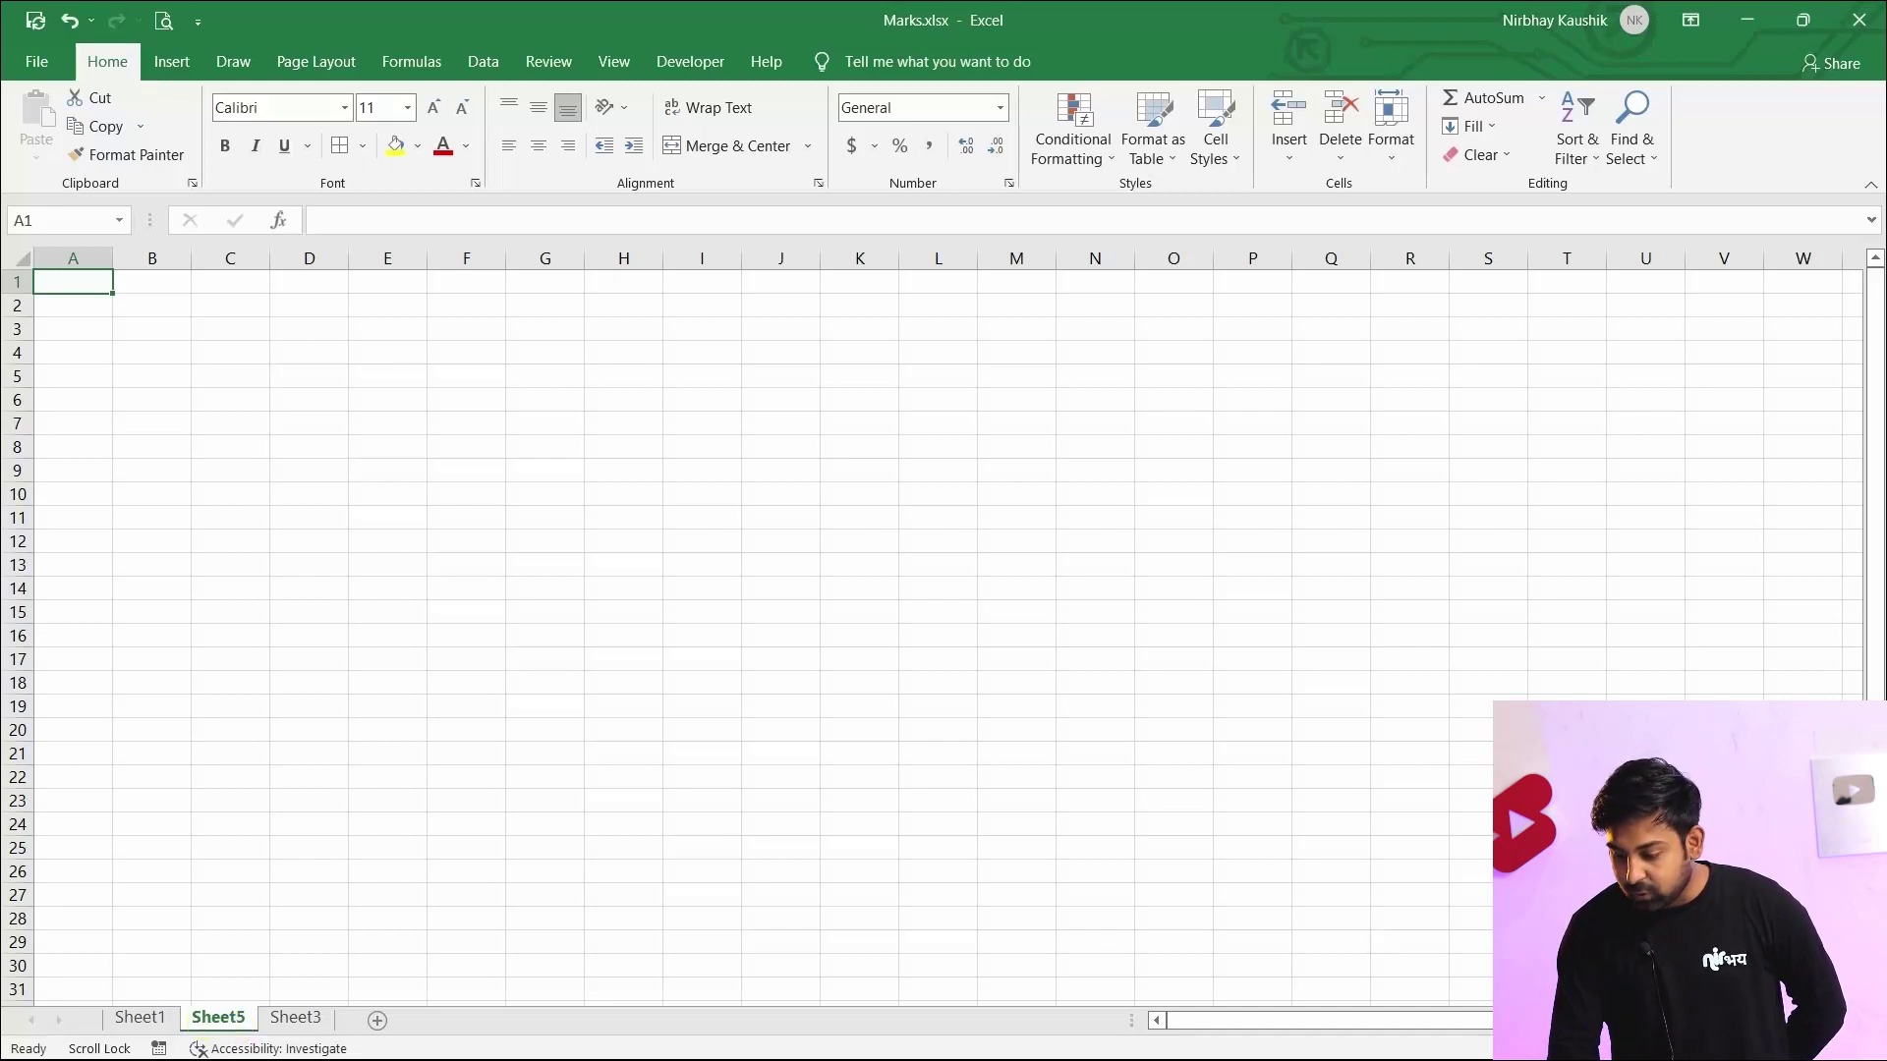
scroll(1226, 931, up, 4)
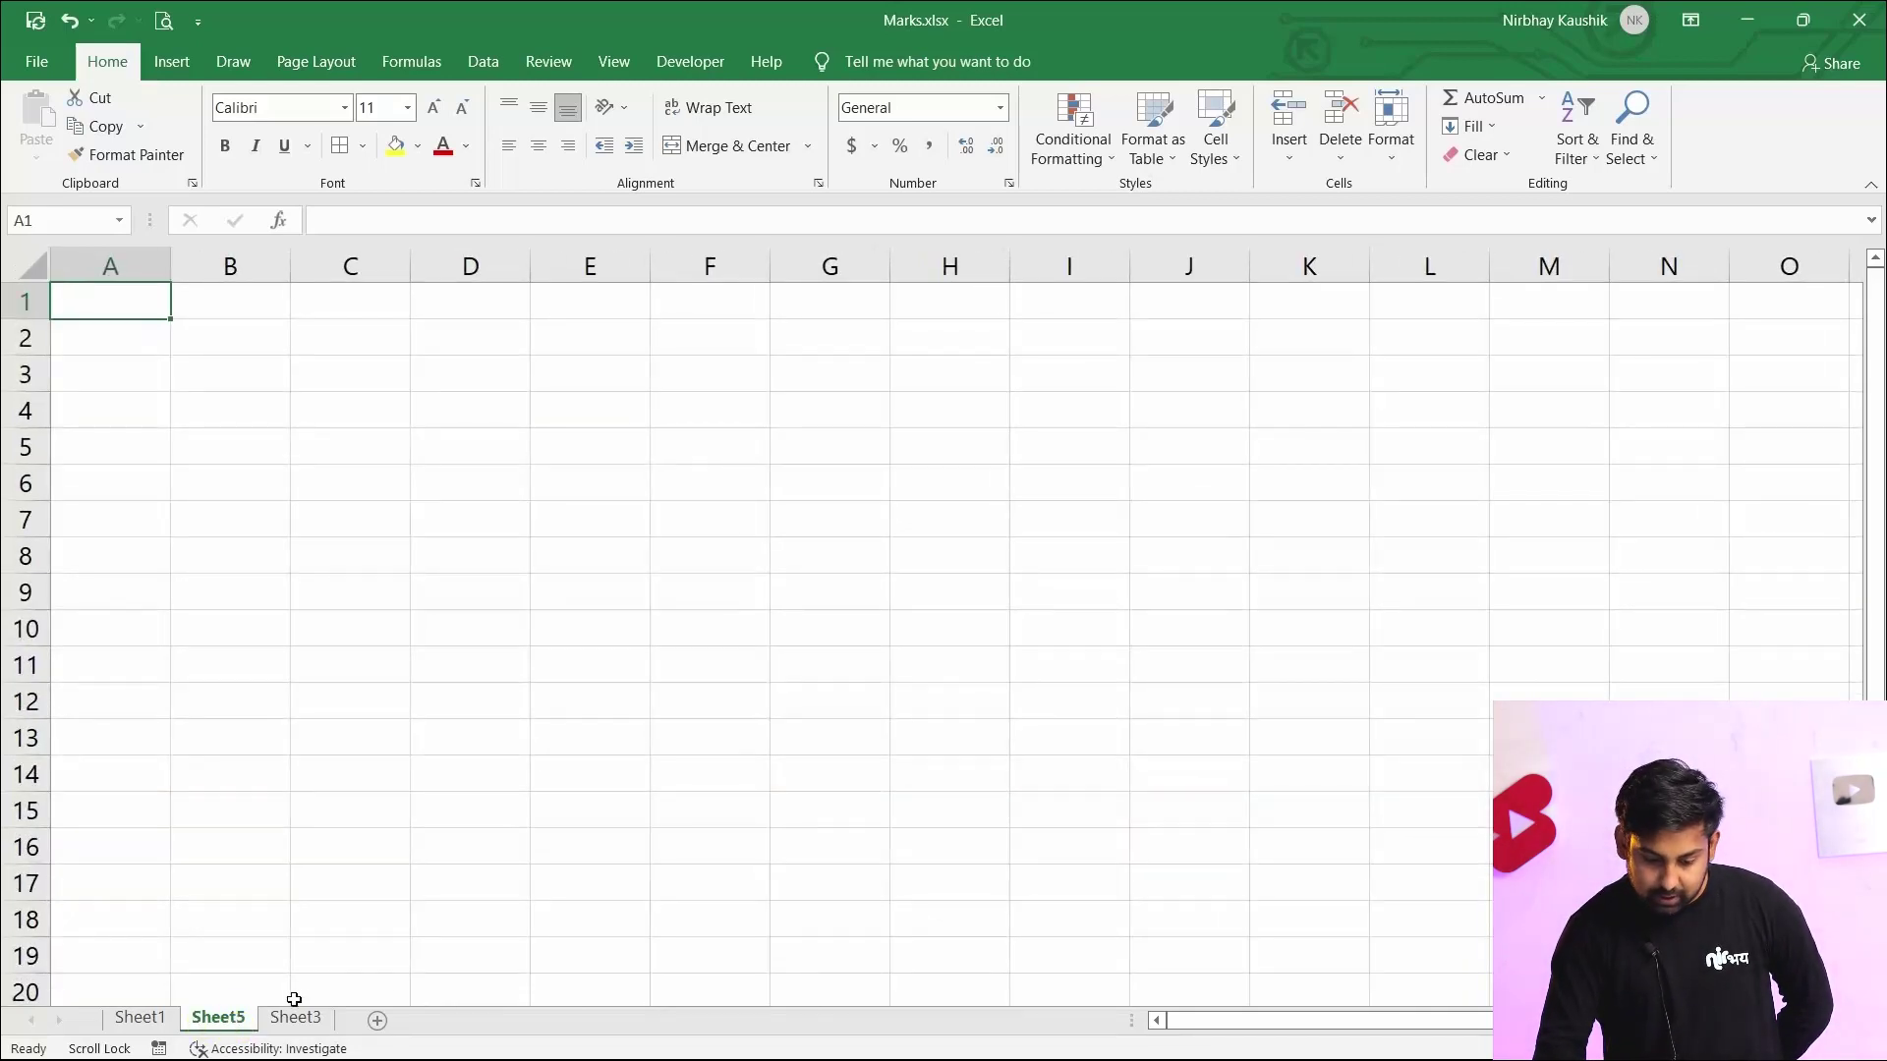
click(139, 1019)
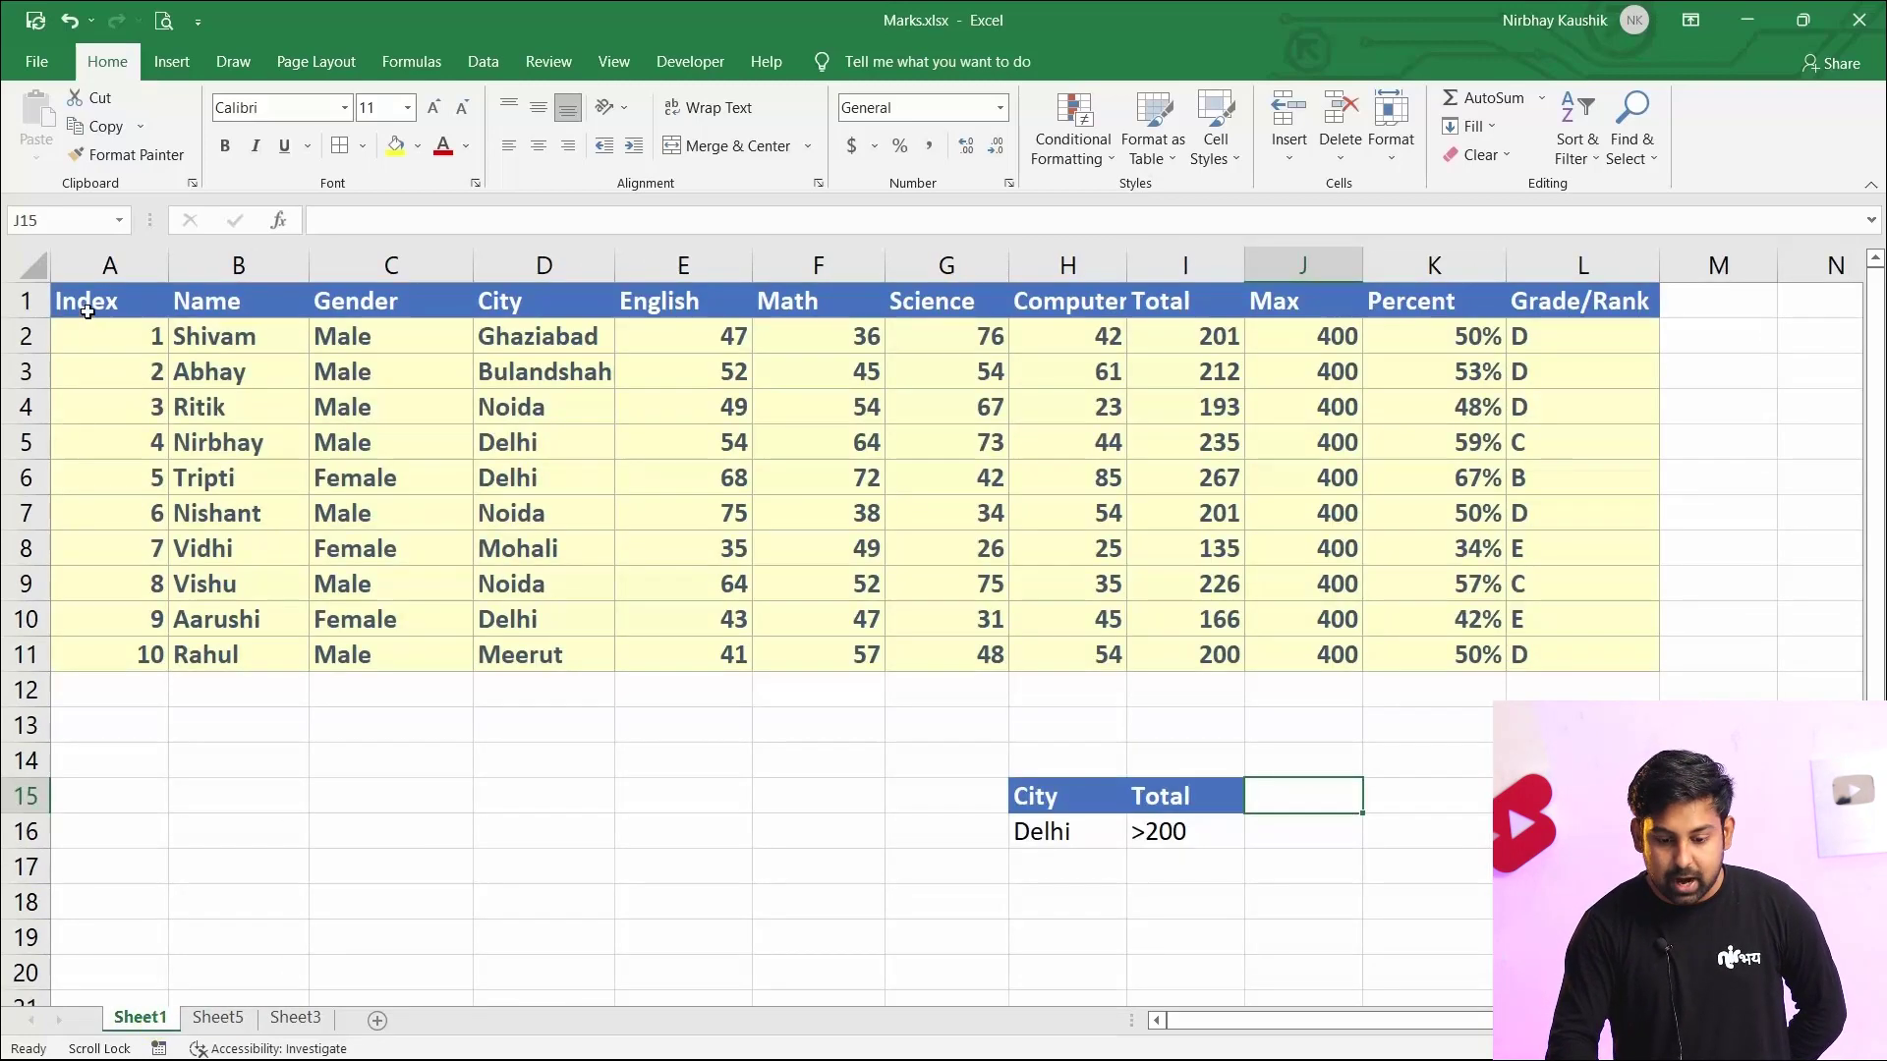
drag(93, 303, 1528, 287)
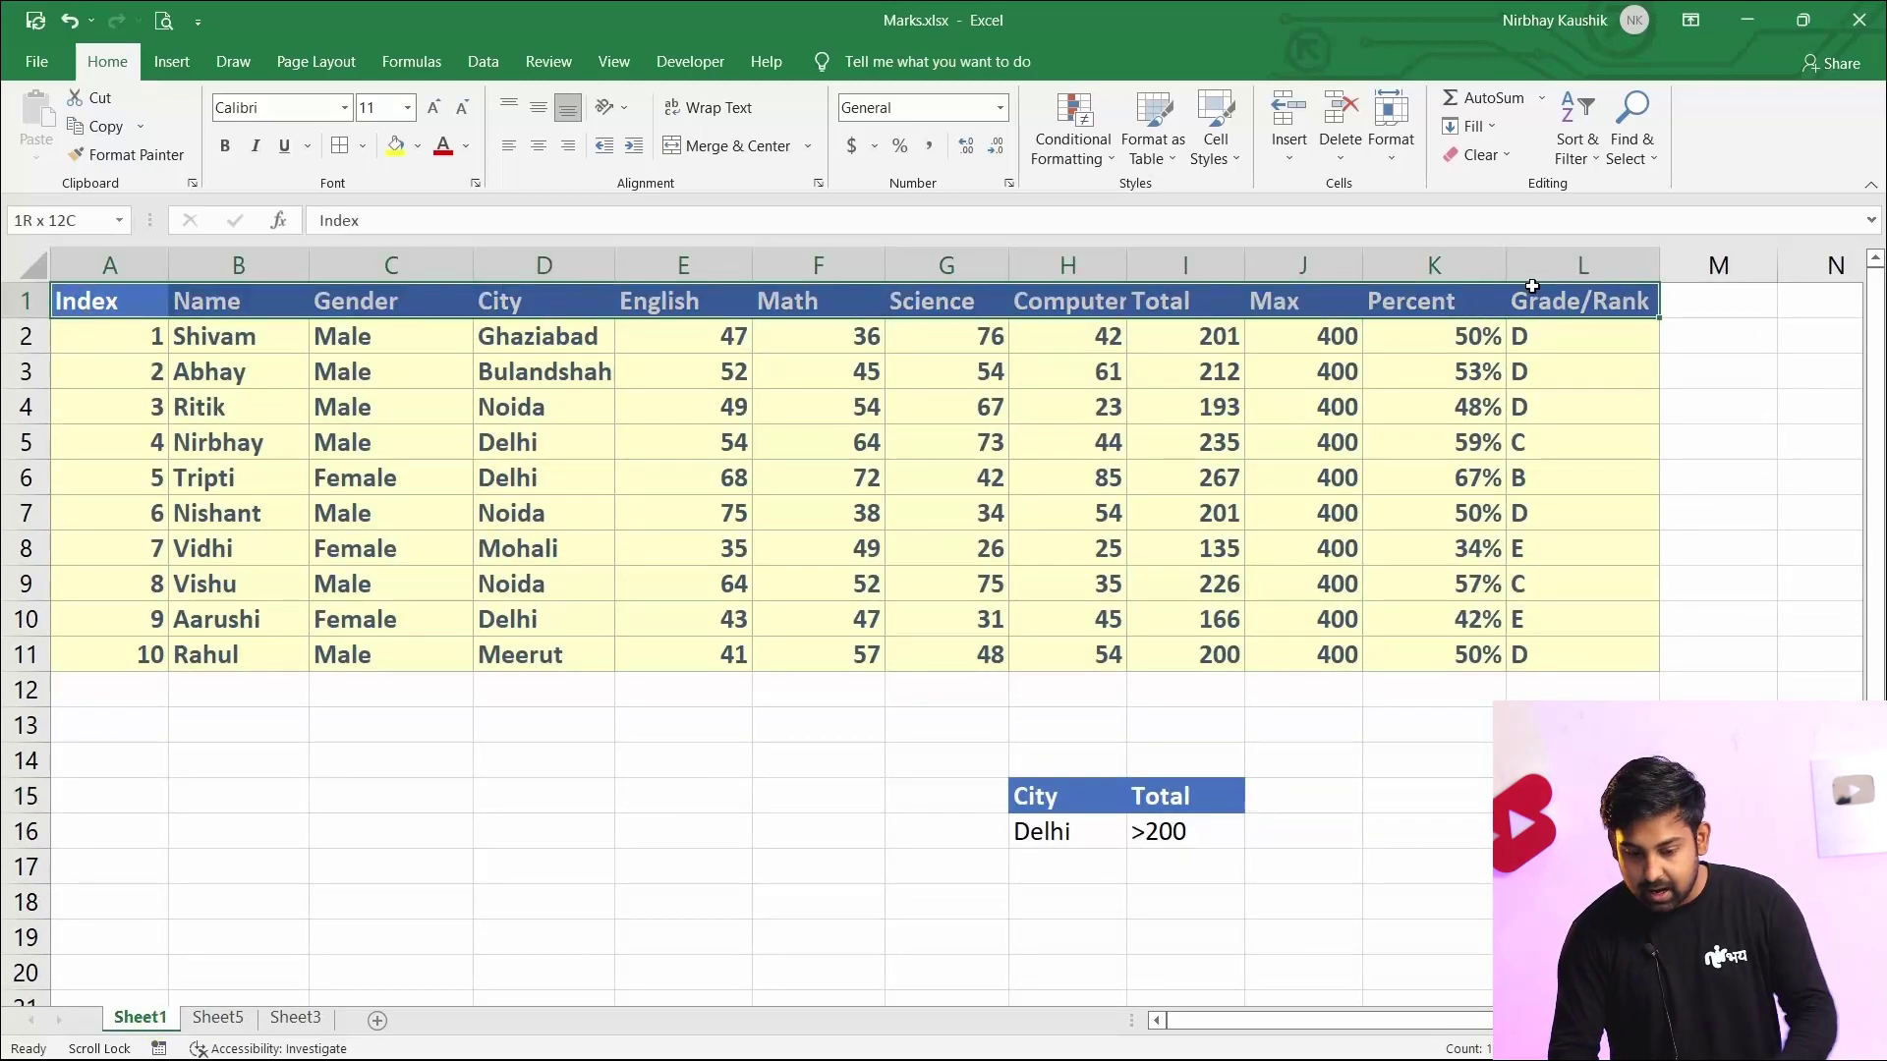
key(ctrl+c)
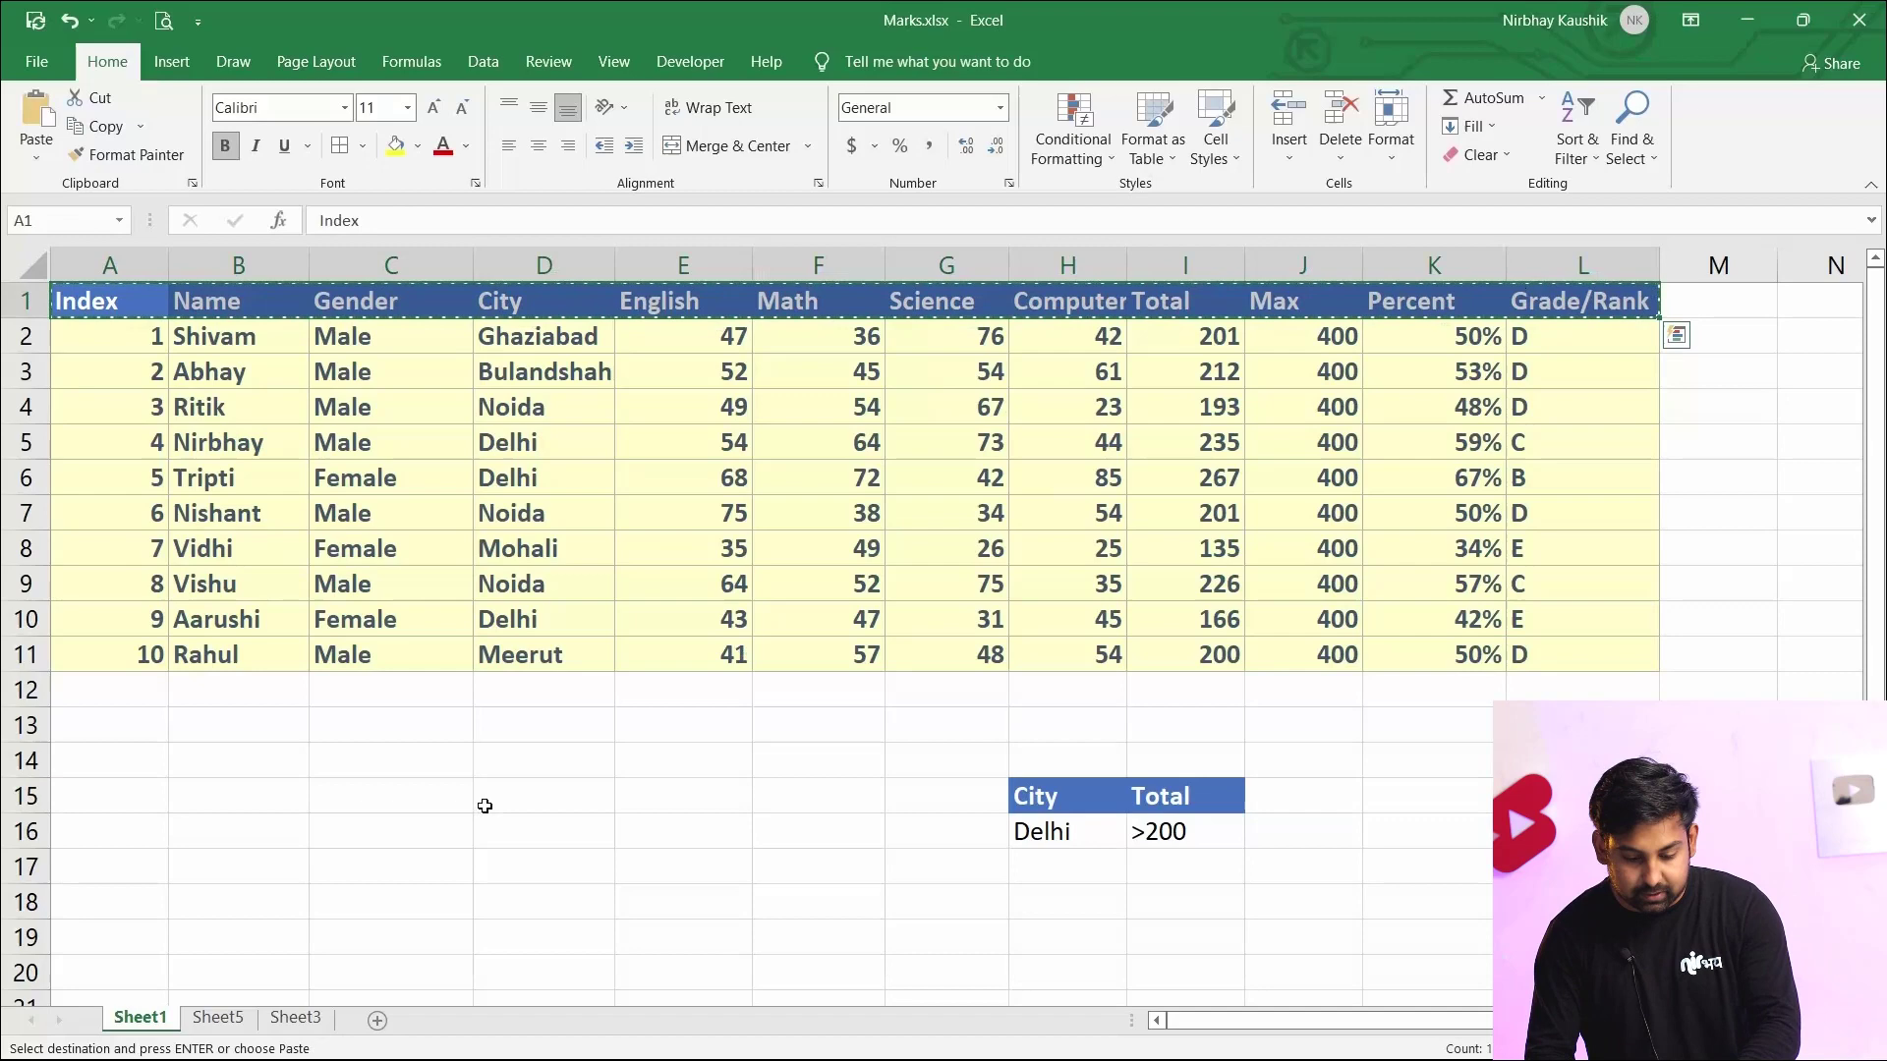
click(217, 1019)
key(ctrl+v)
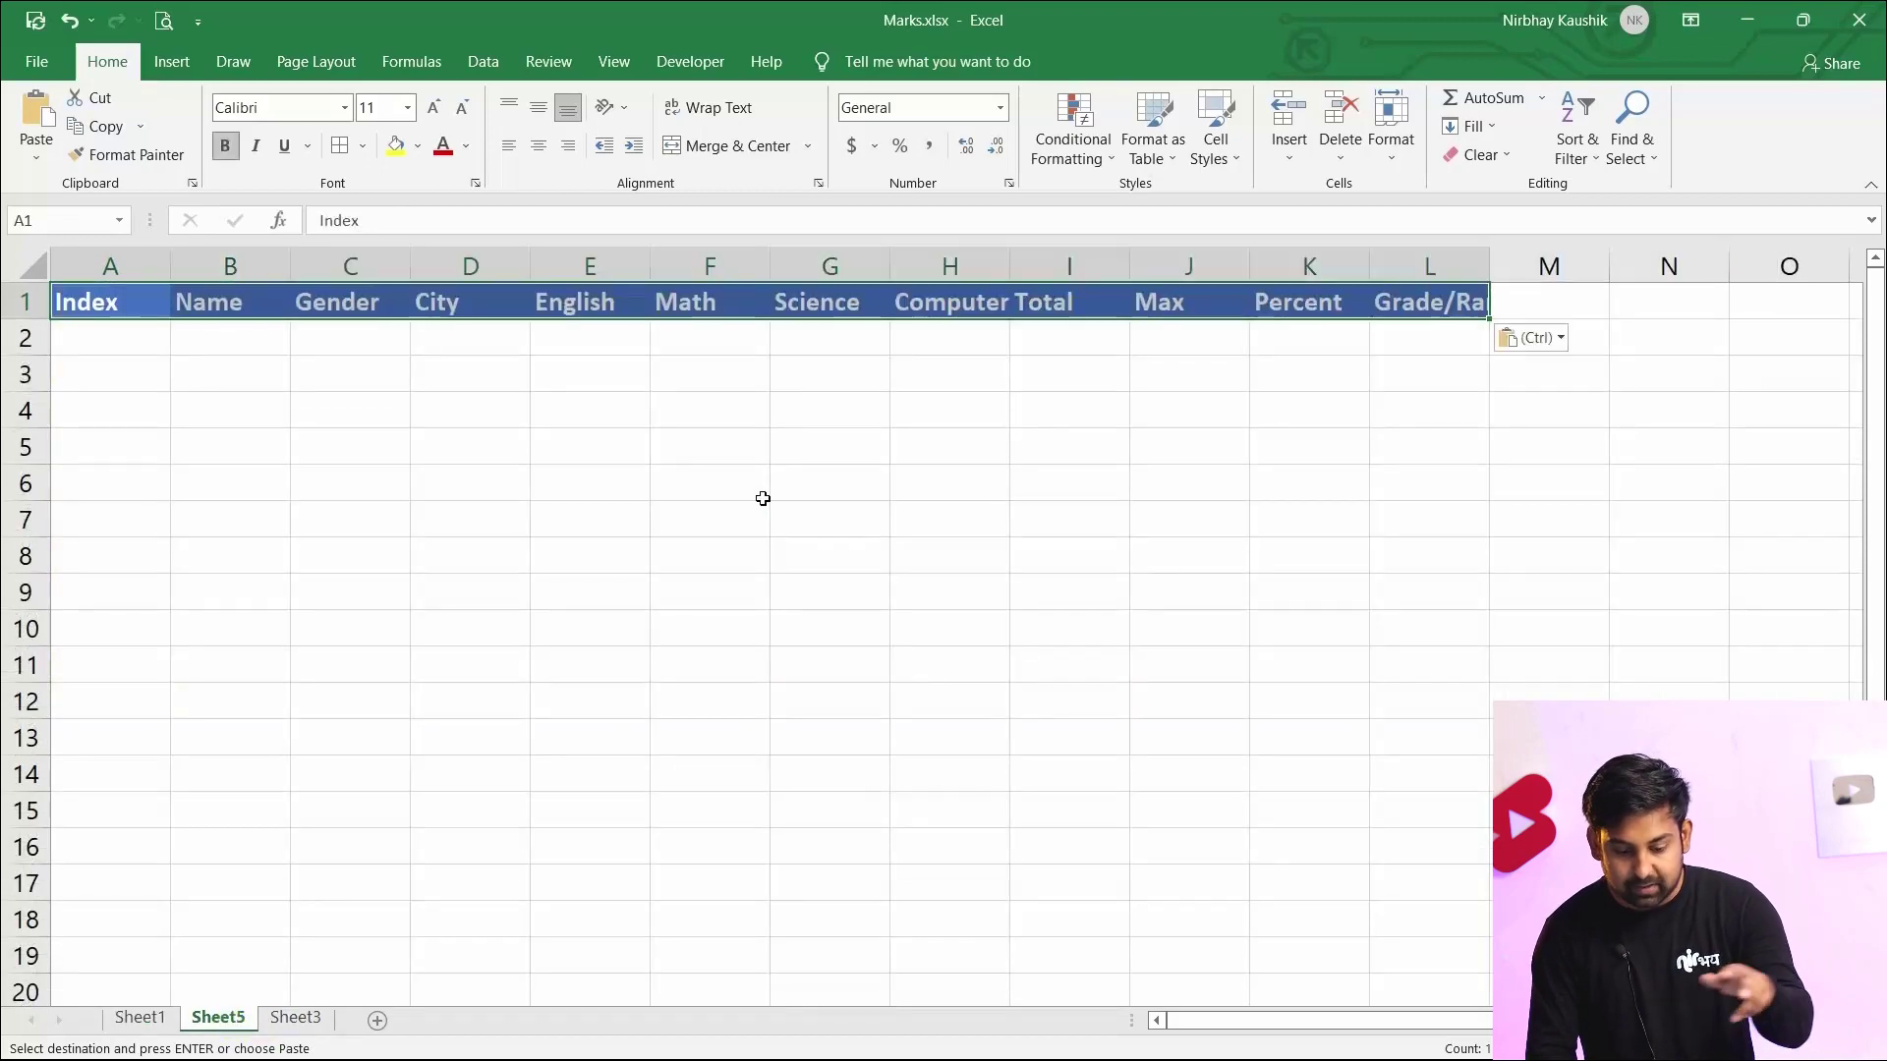
click(707, 580)
Open Advanced Filter to copy to another location, with list range Sheet1!$A$1:$L$11 and criteria range Sheet1!$H$15:$I$16
click(483, 62)
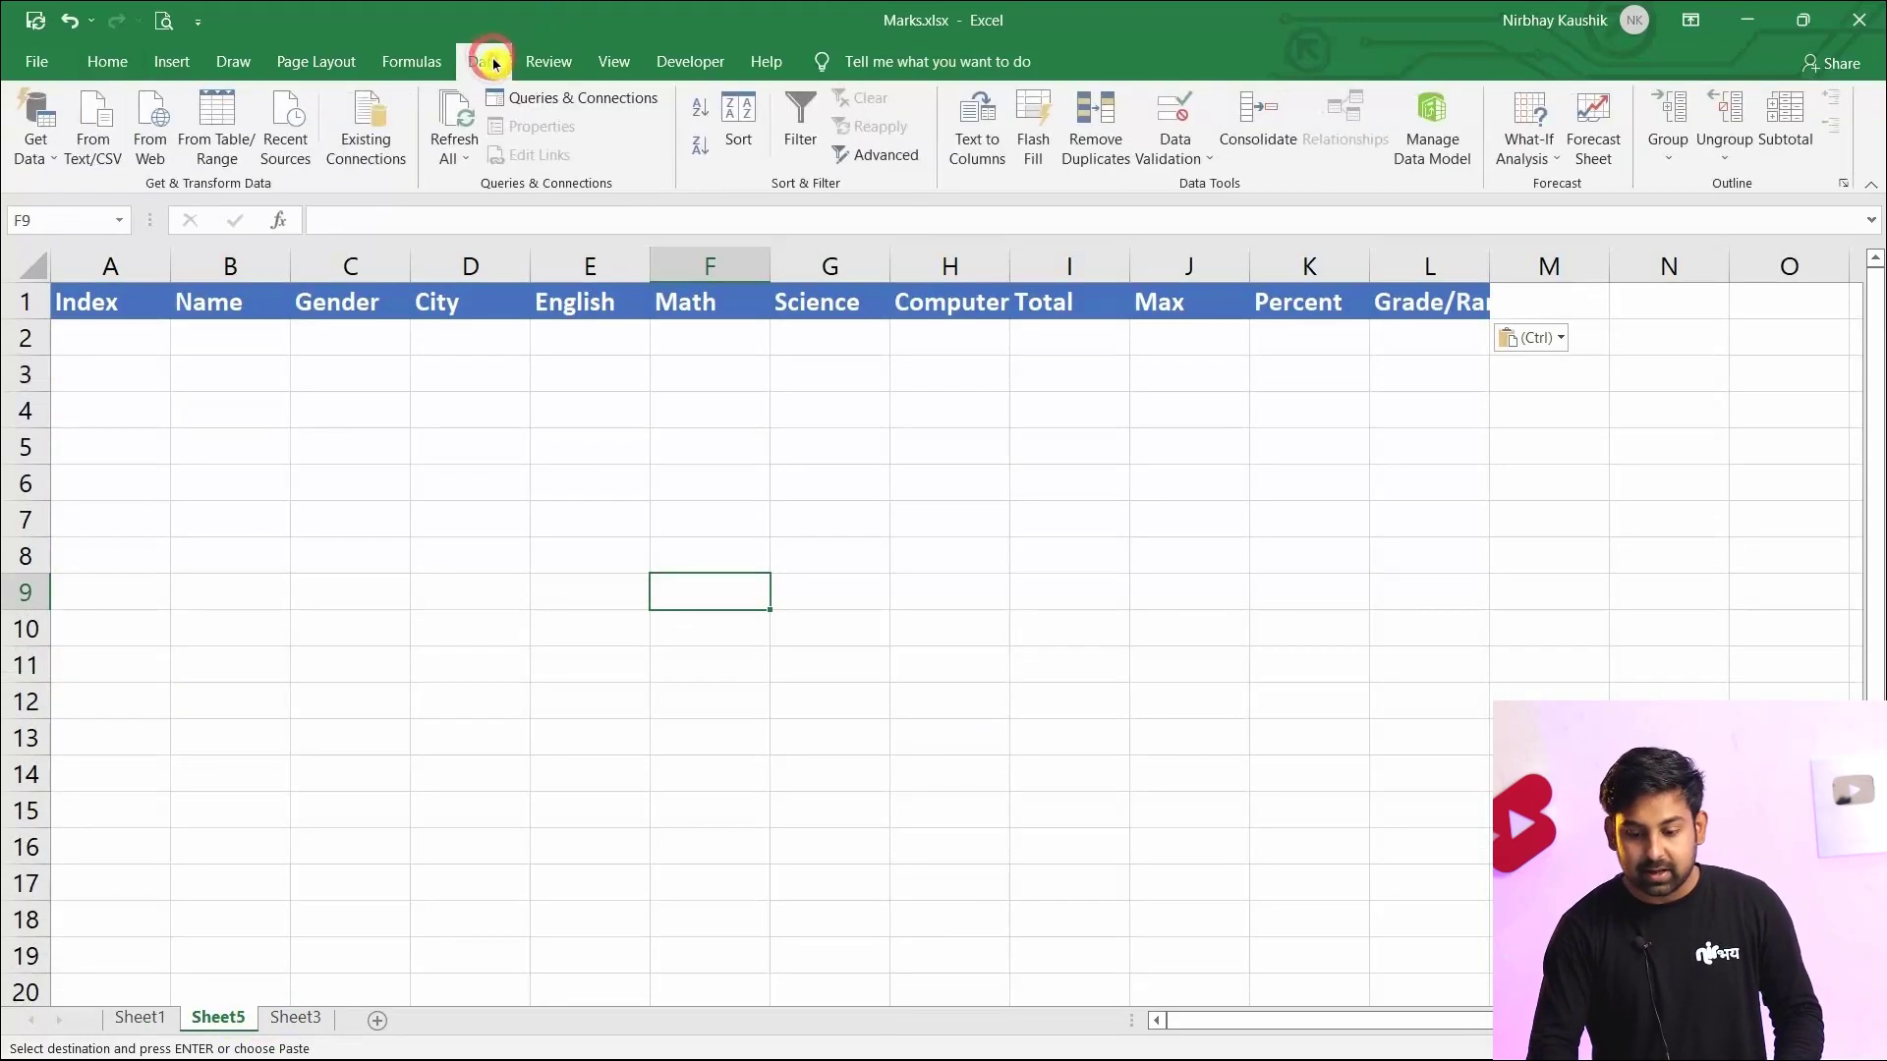
click(879, 154)
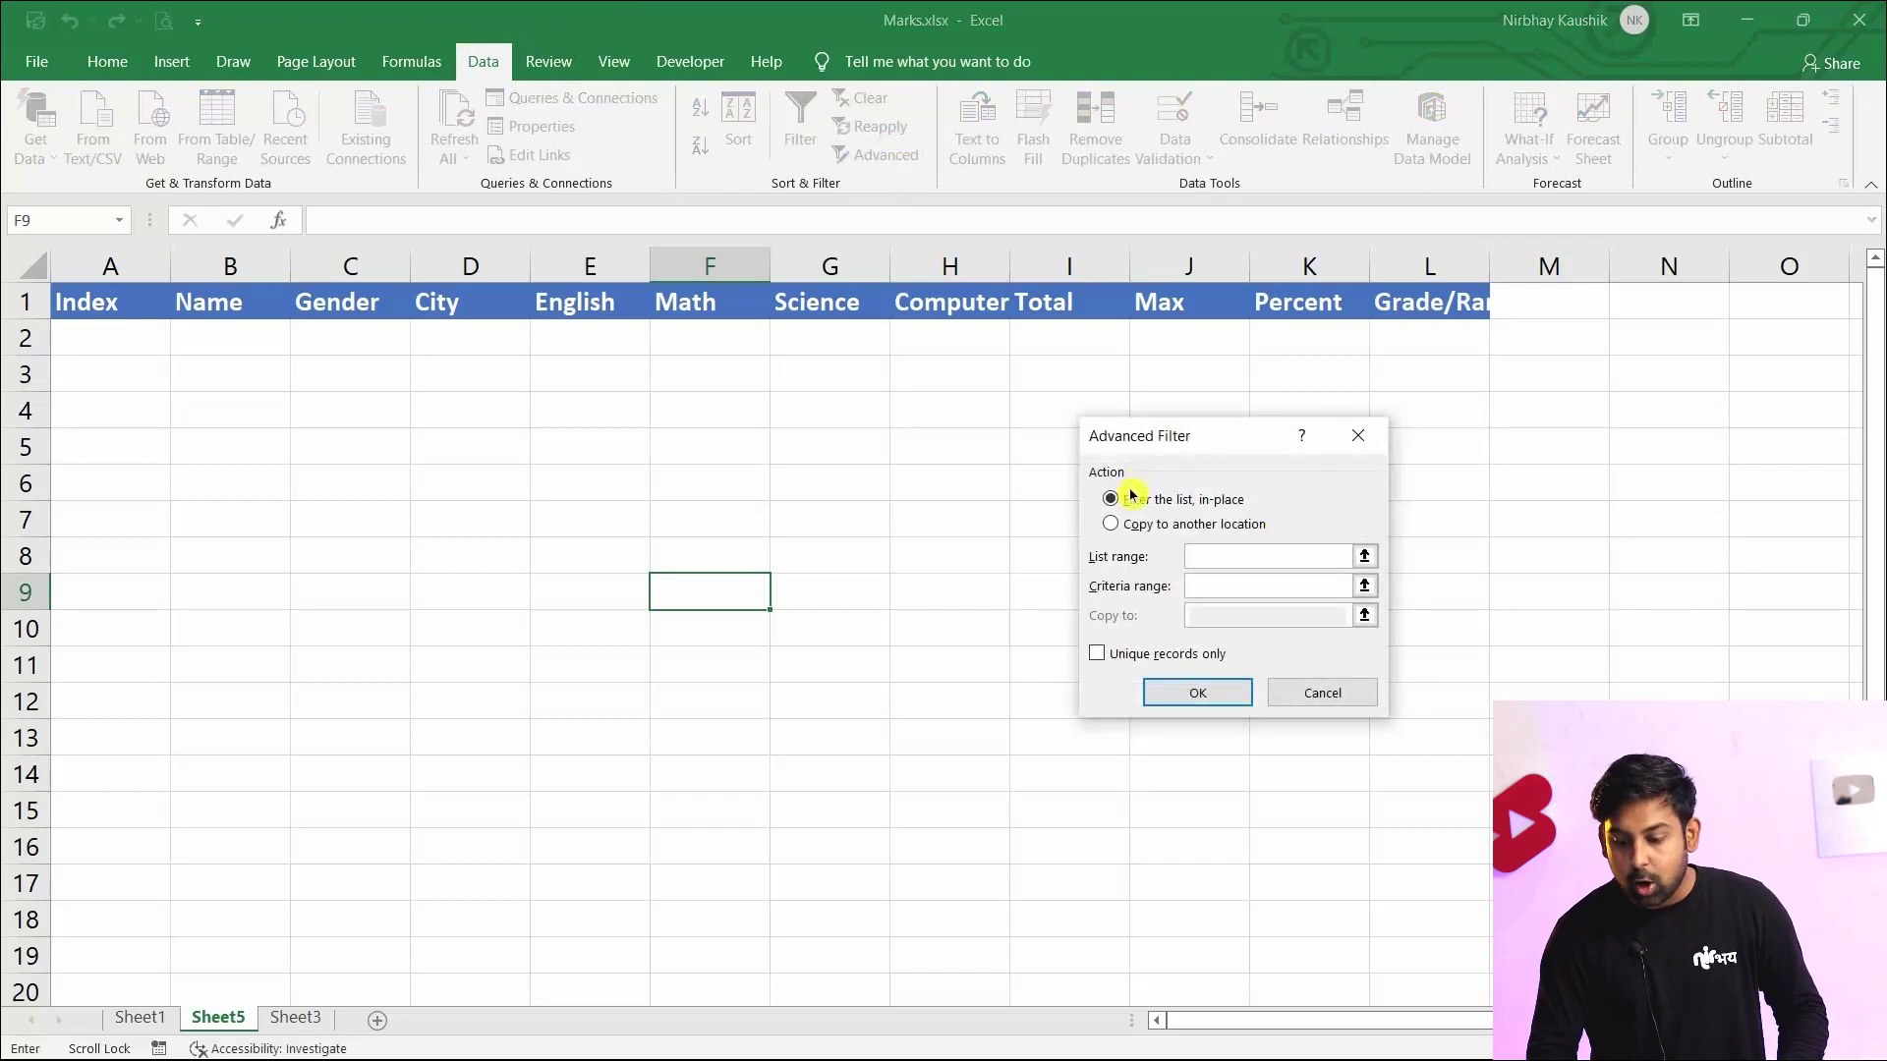
click(1146, 525)
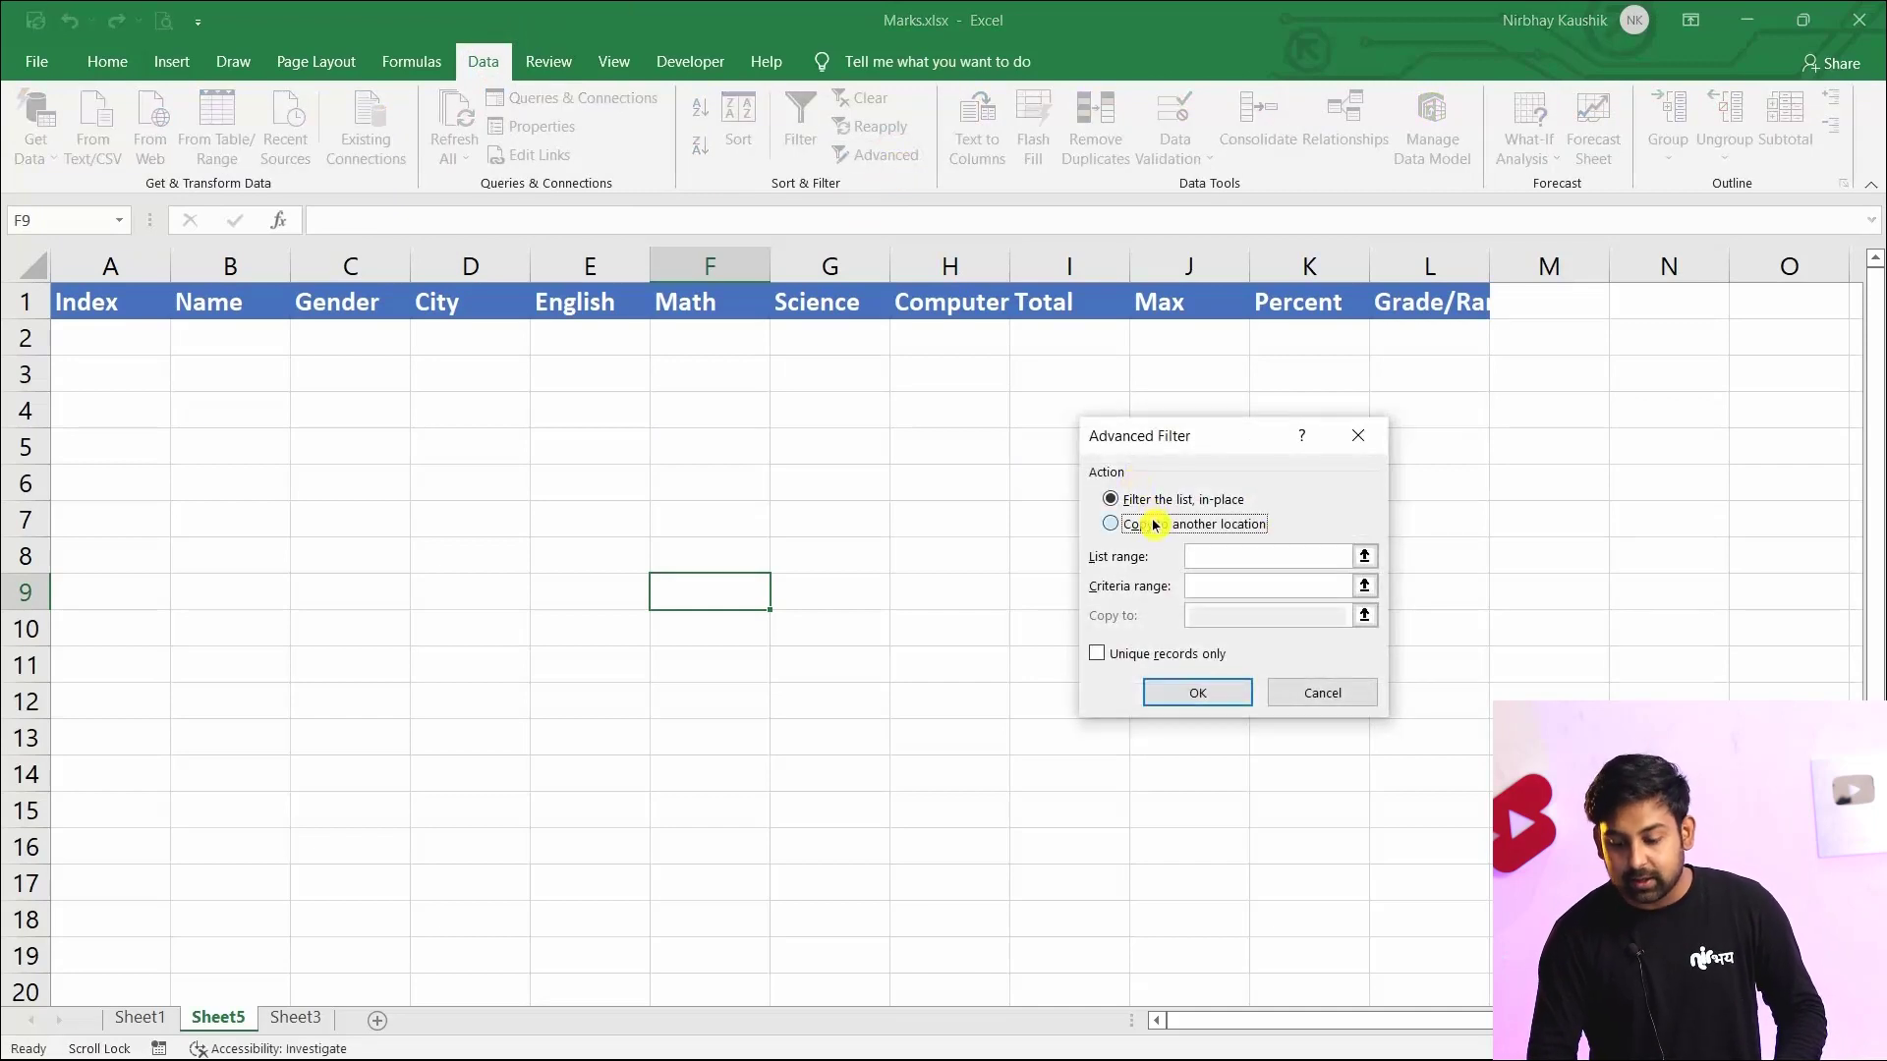
click(1215, 559)
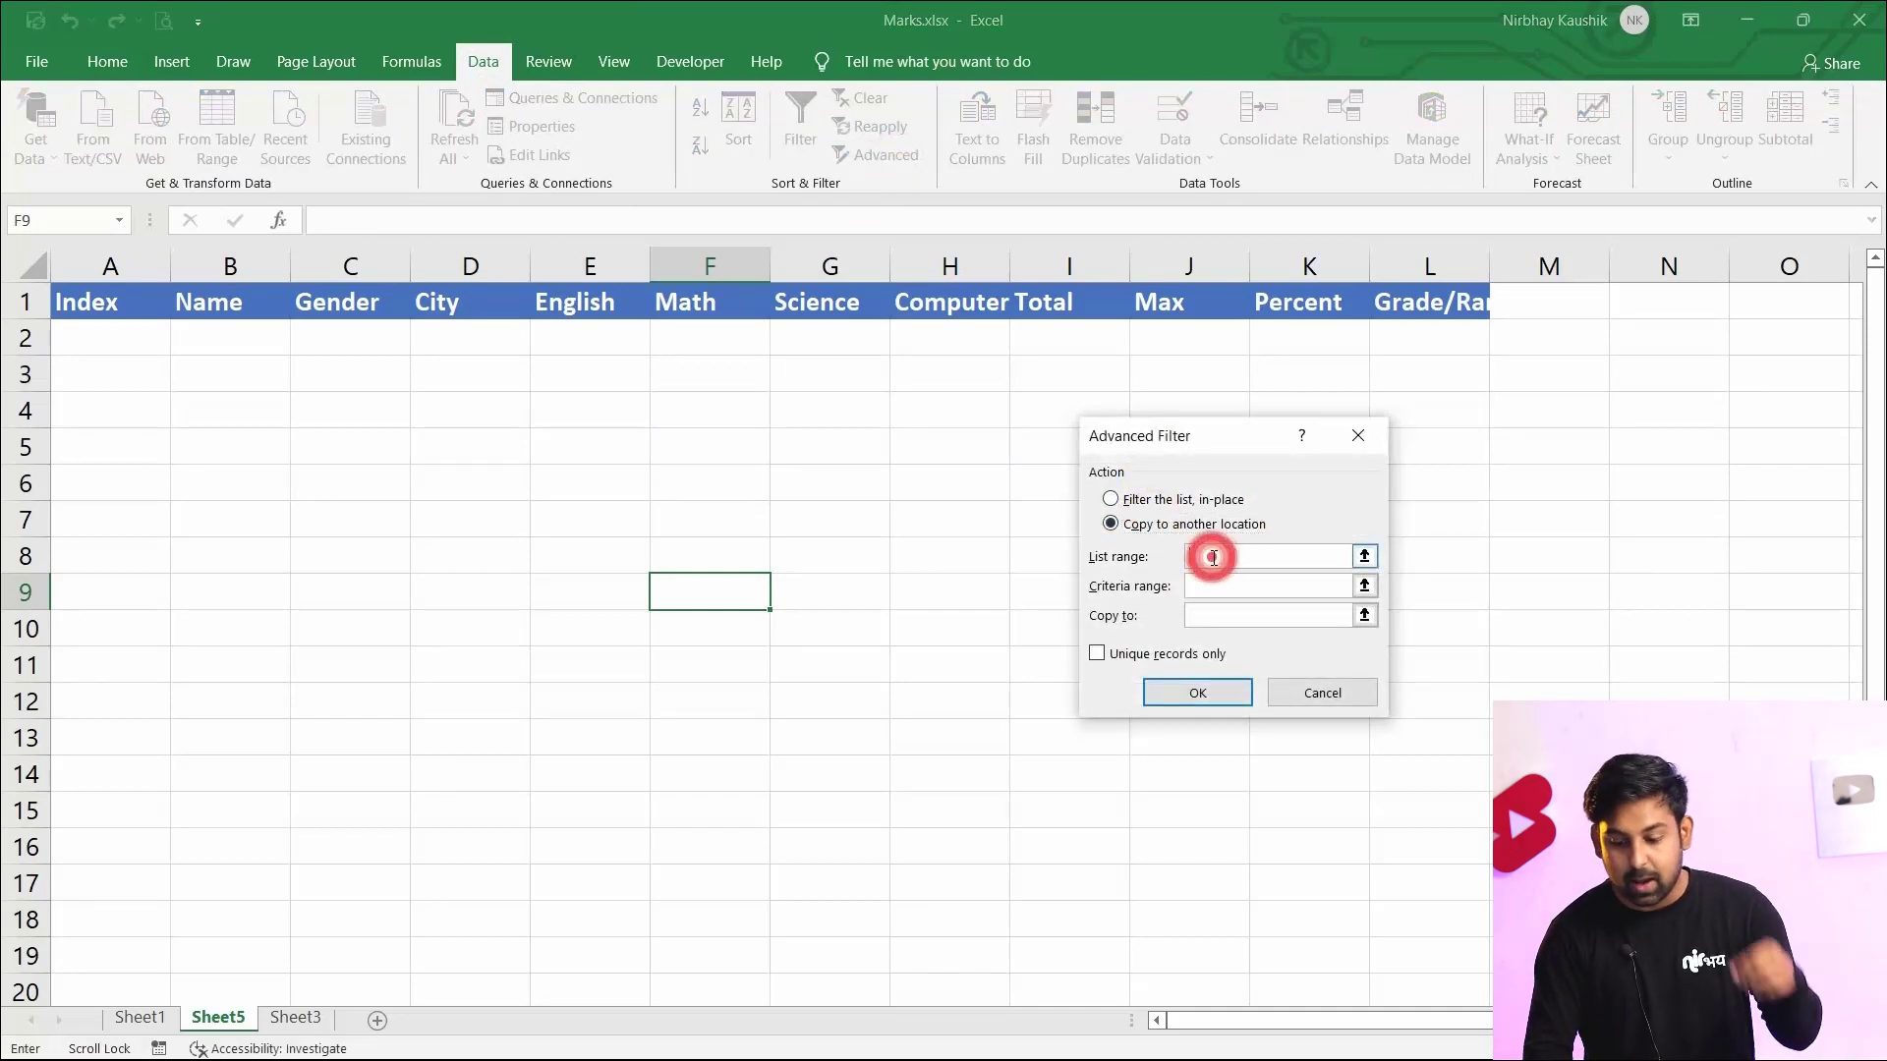
click(153, 1022)
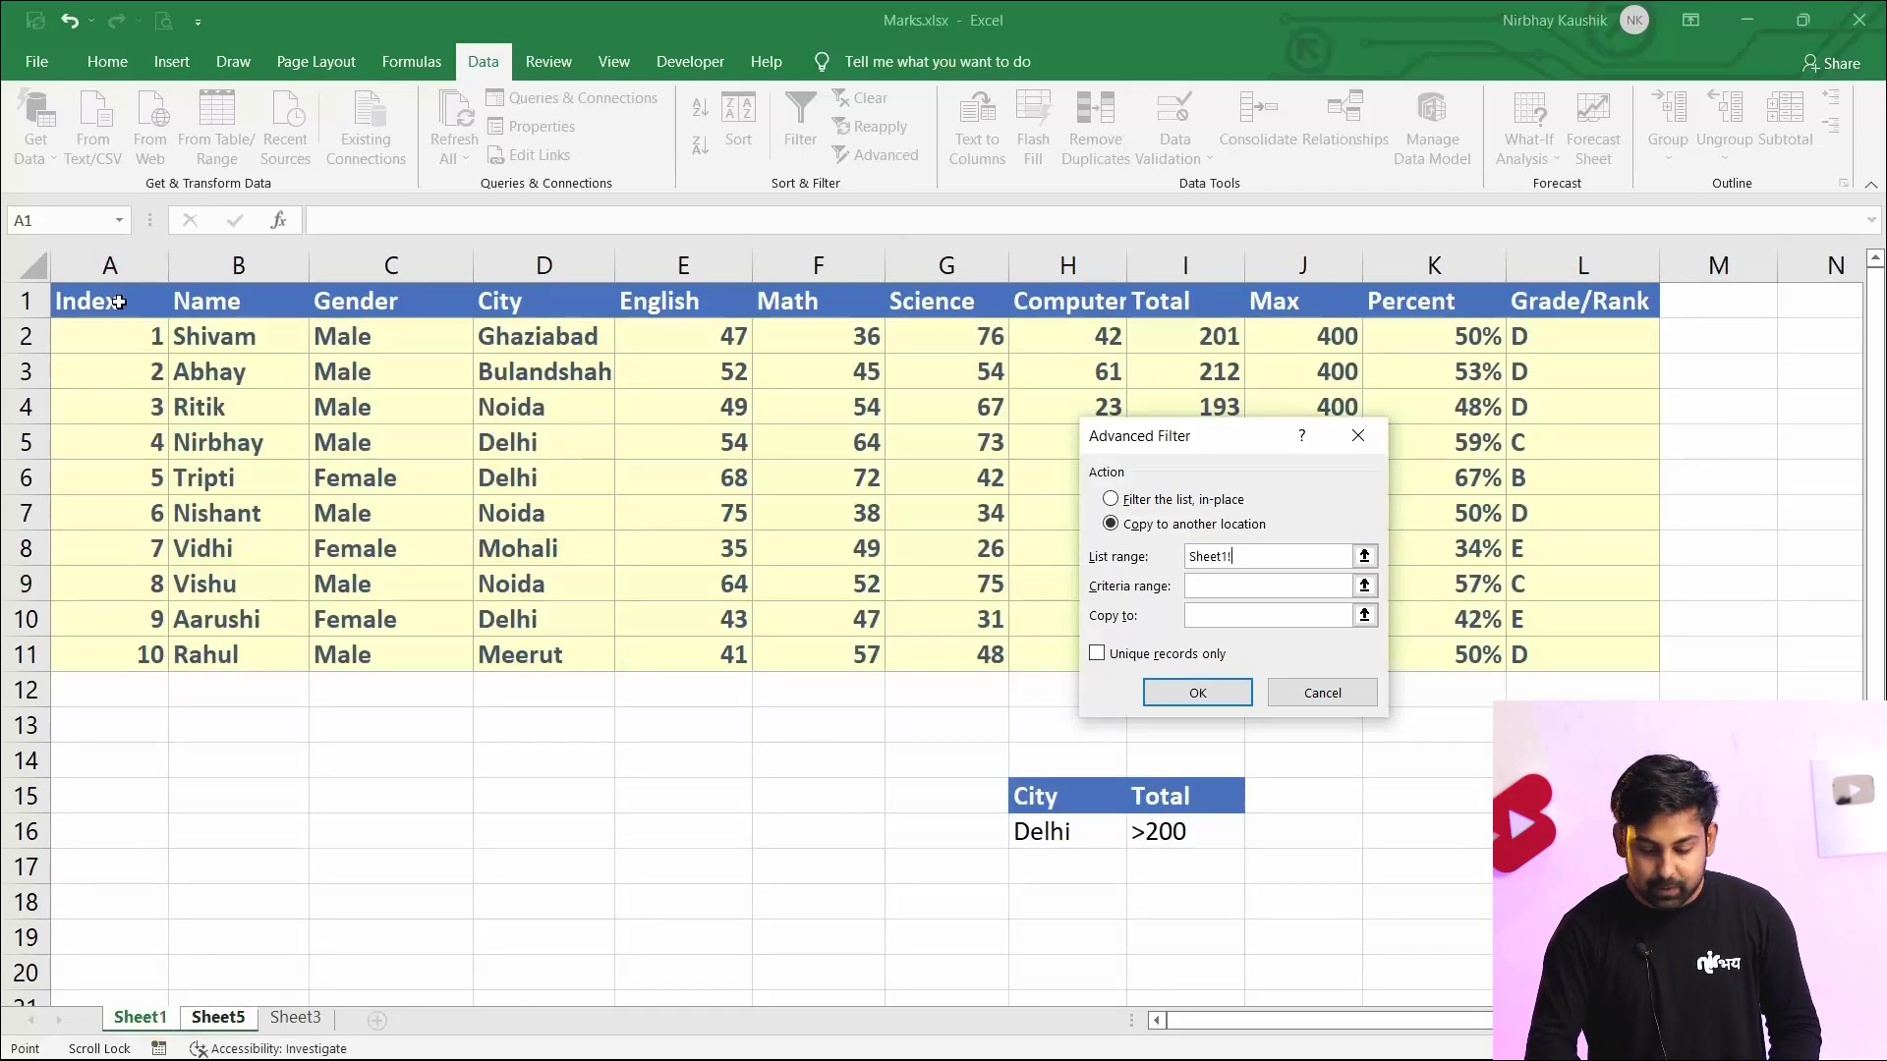
click(118, 302)
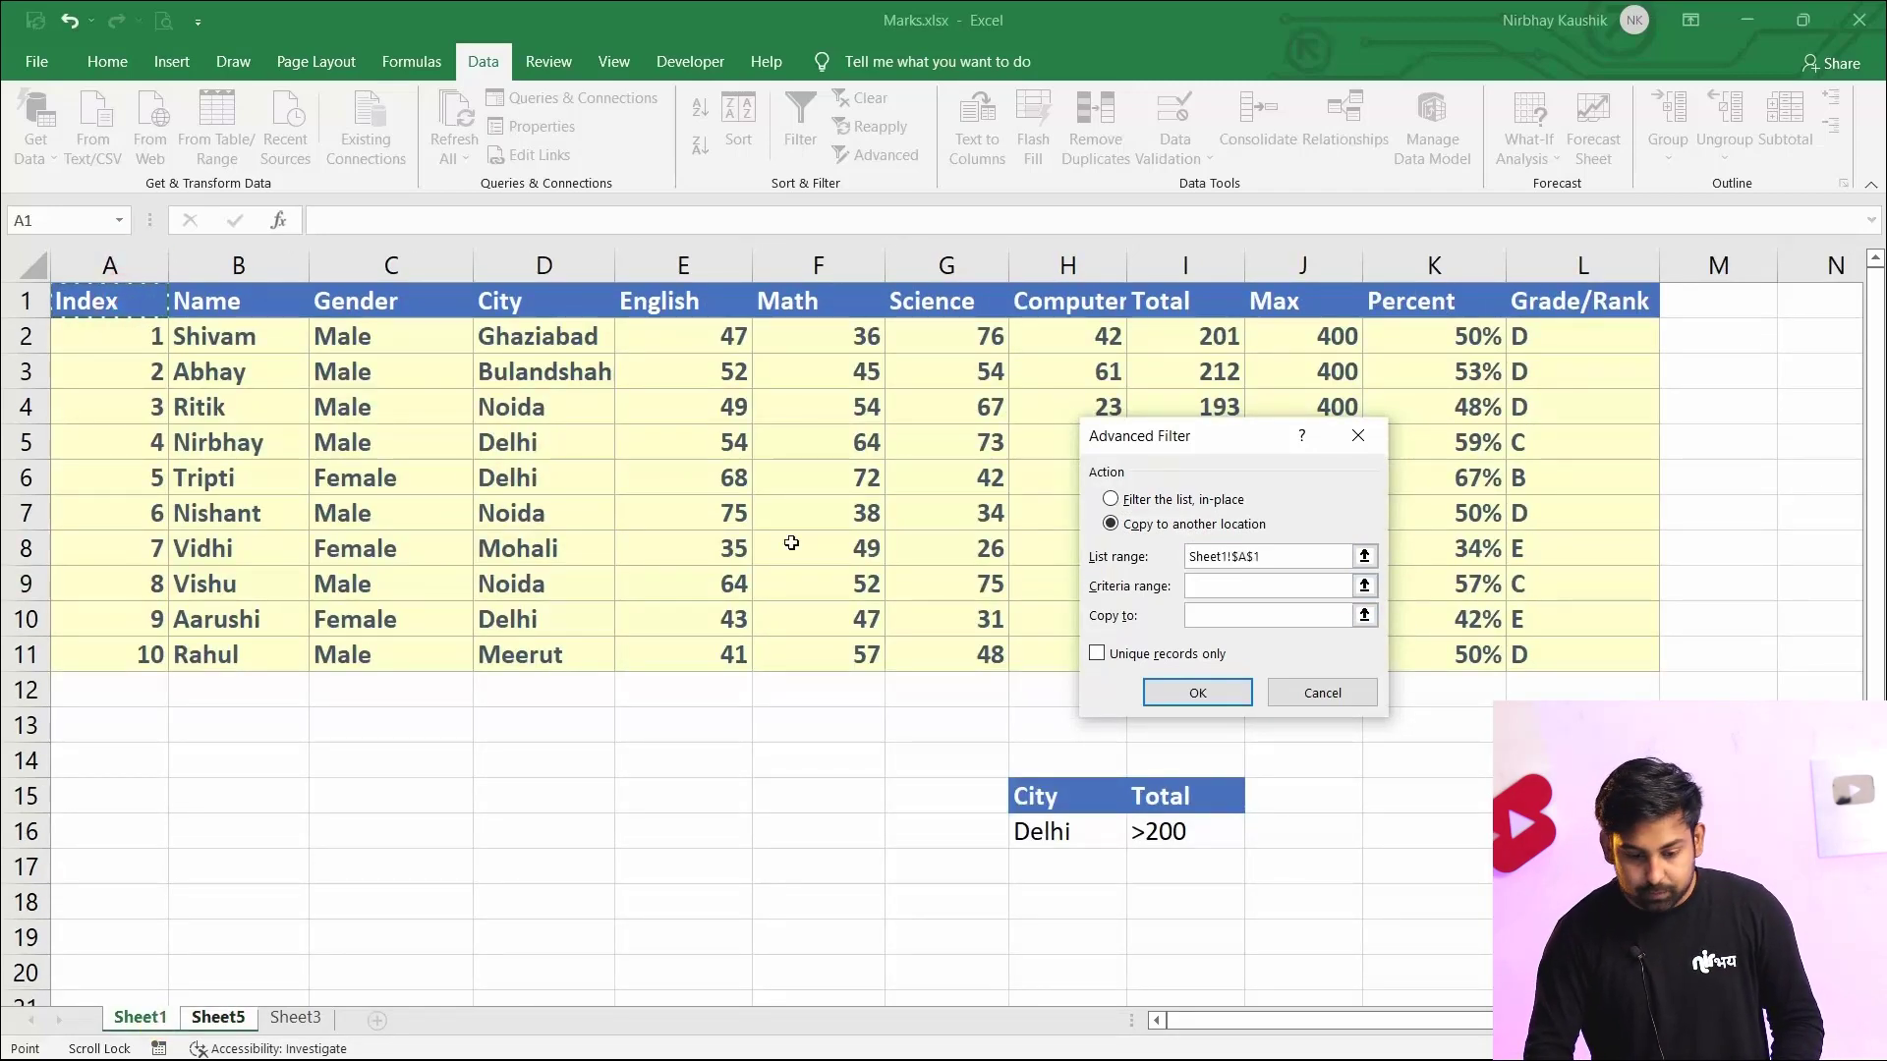
drag(152, 307, 1599, 655)
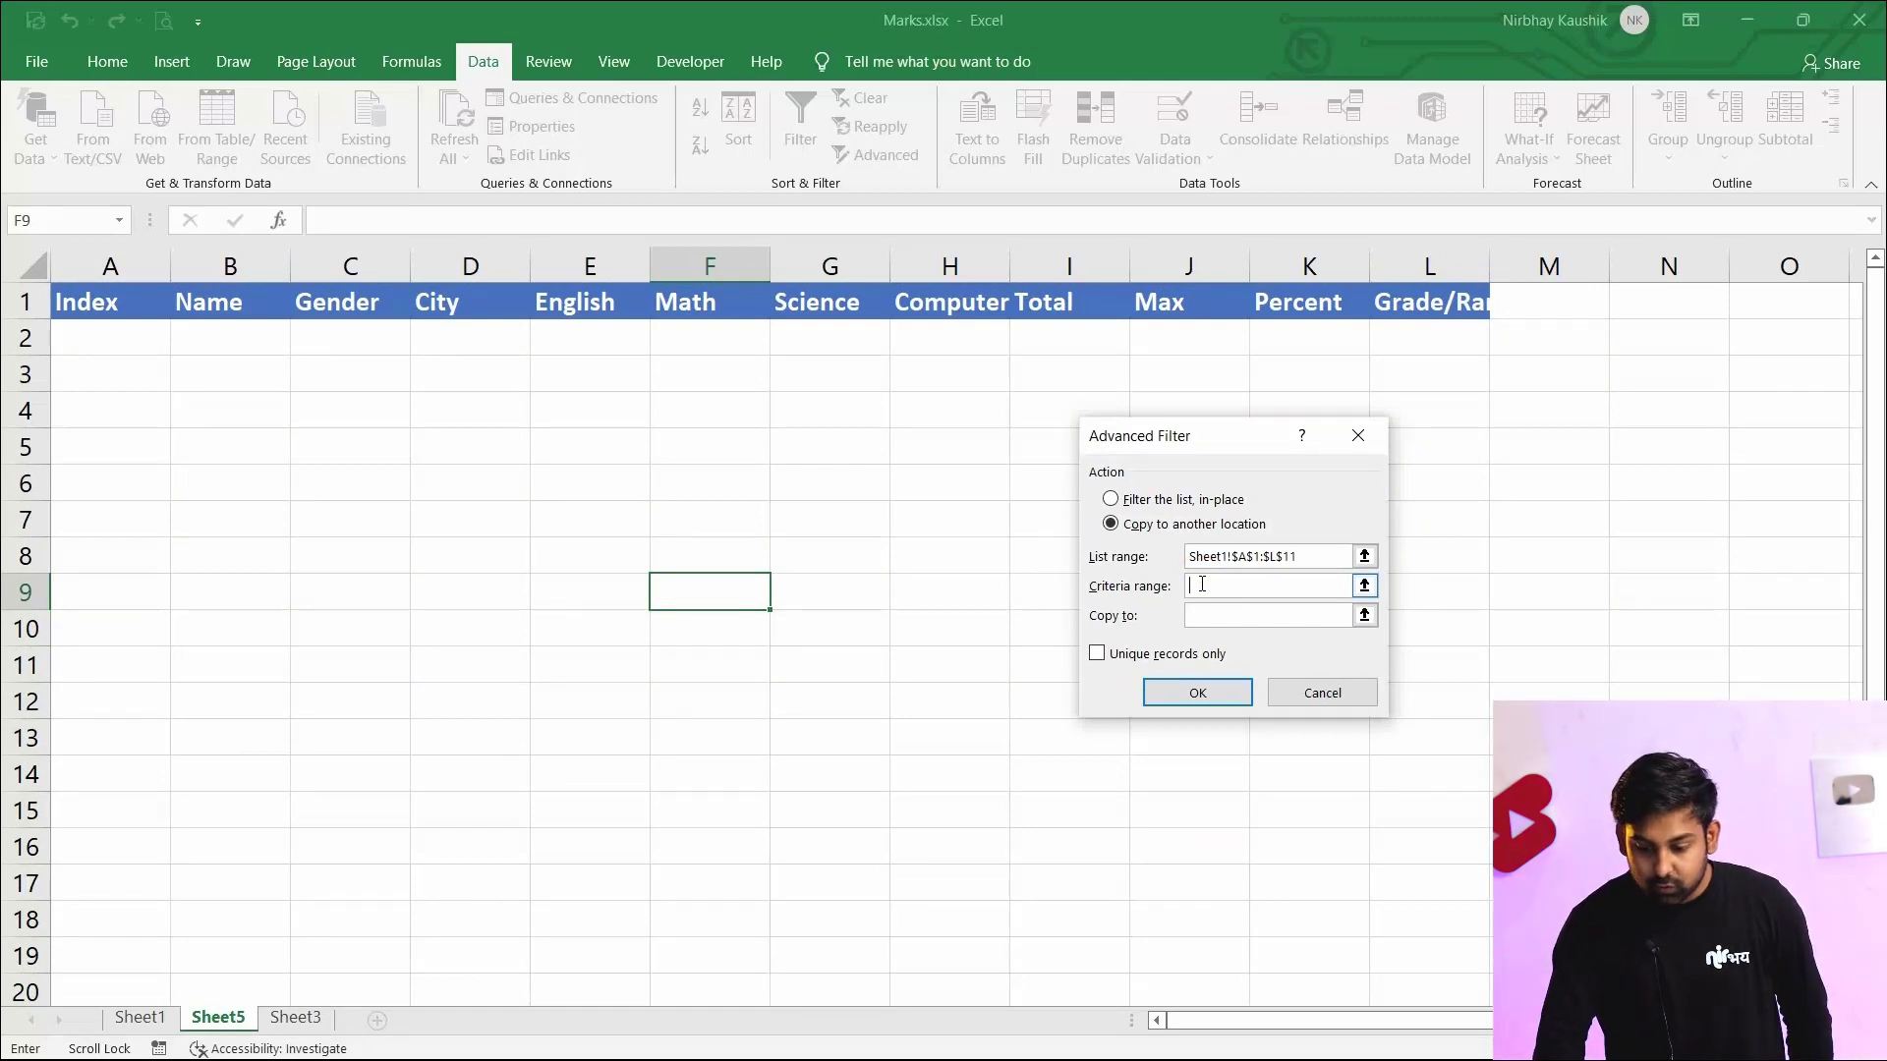
click(145, 1017)
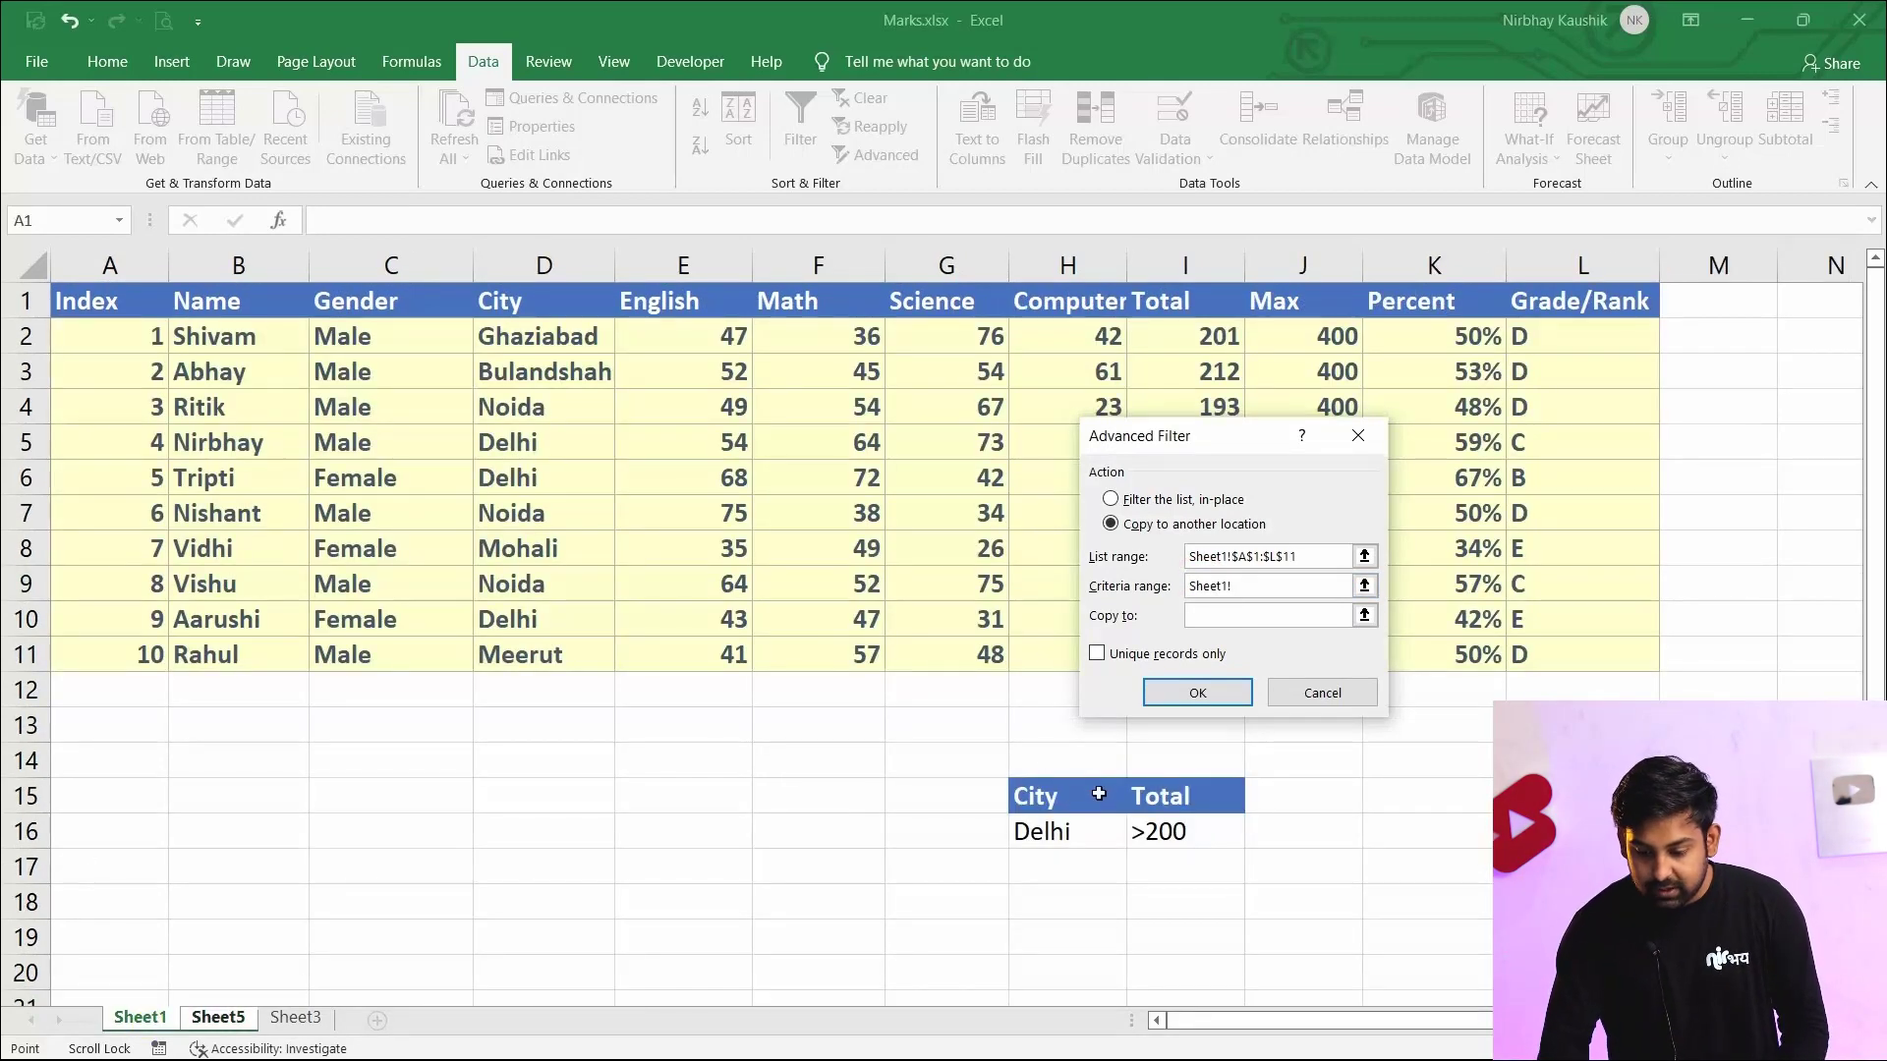
drag(1064, 793, 1181, 834)
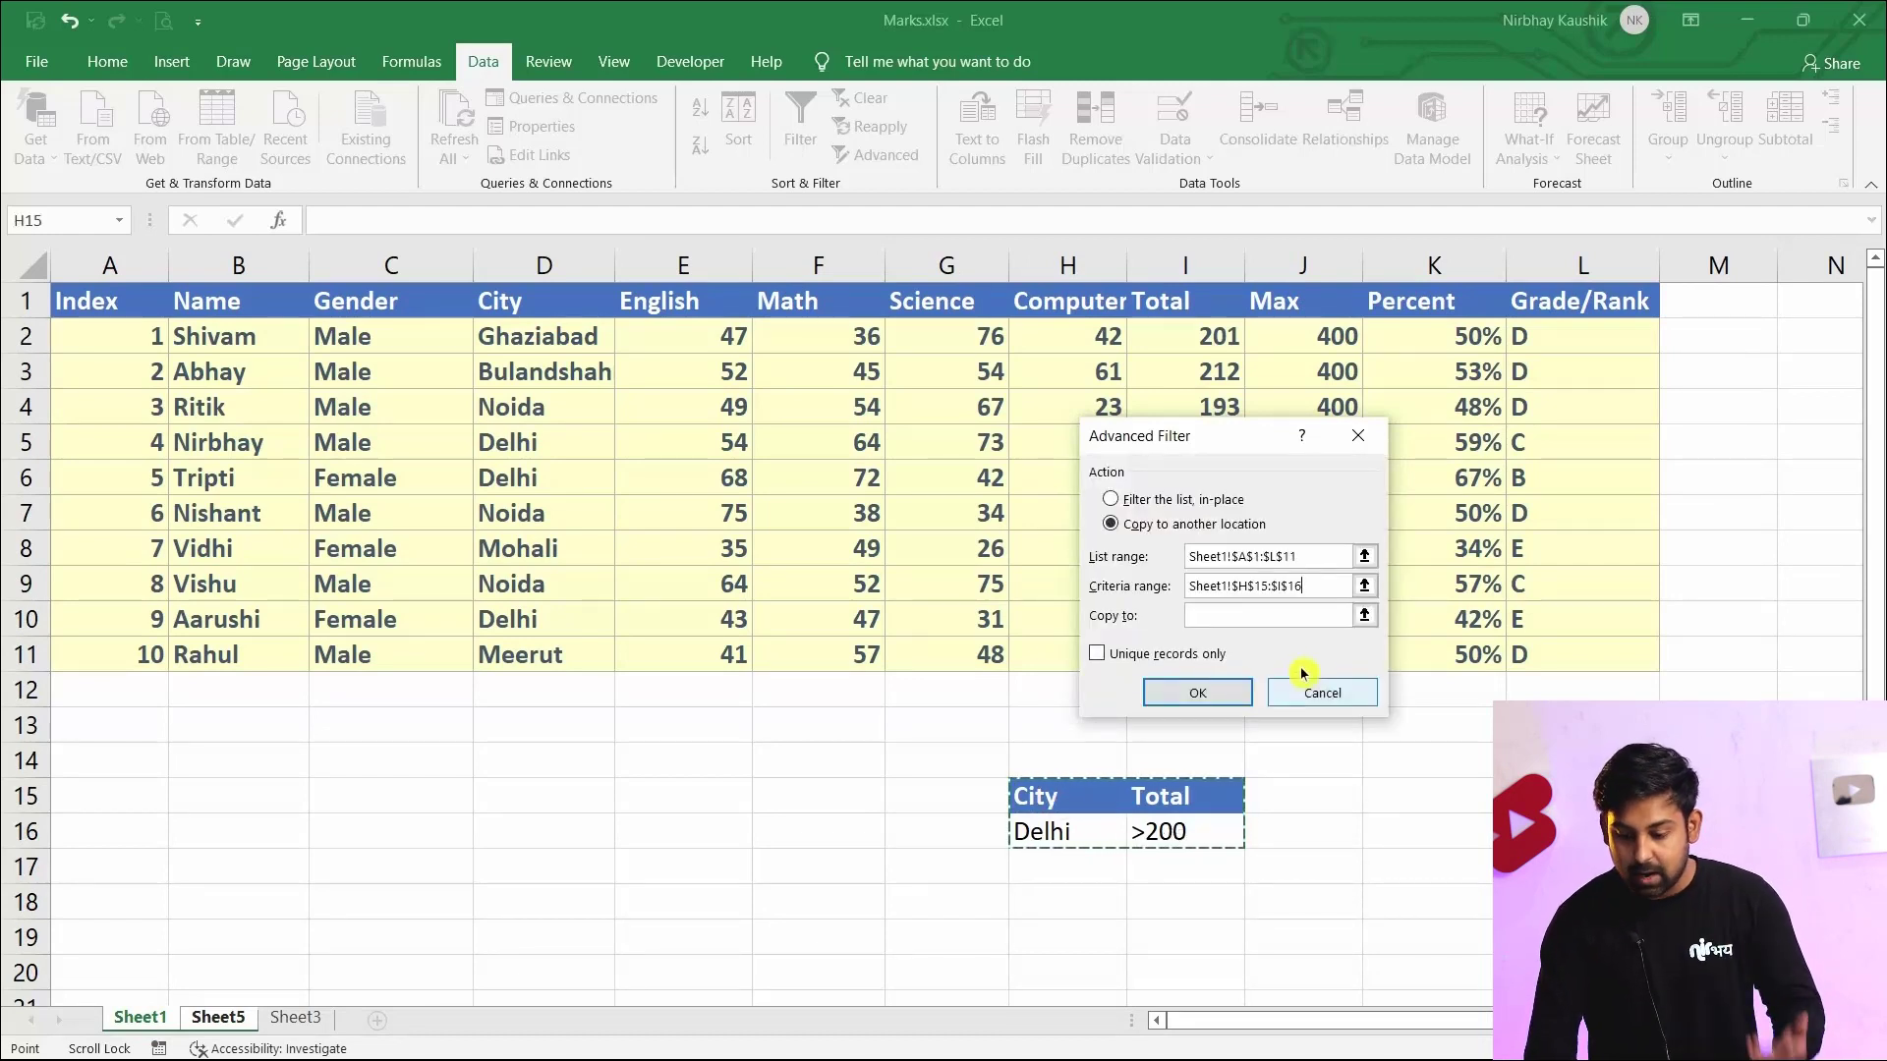
Set the copy destination to the new sheet's header row Sheet5!$A$1:$L$1 and apply the advanced filter
click(1268, 615)
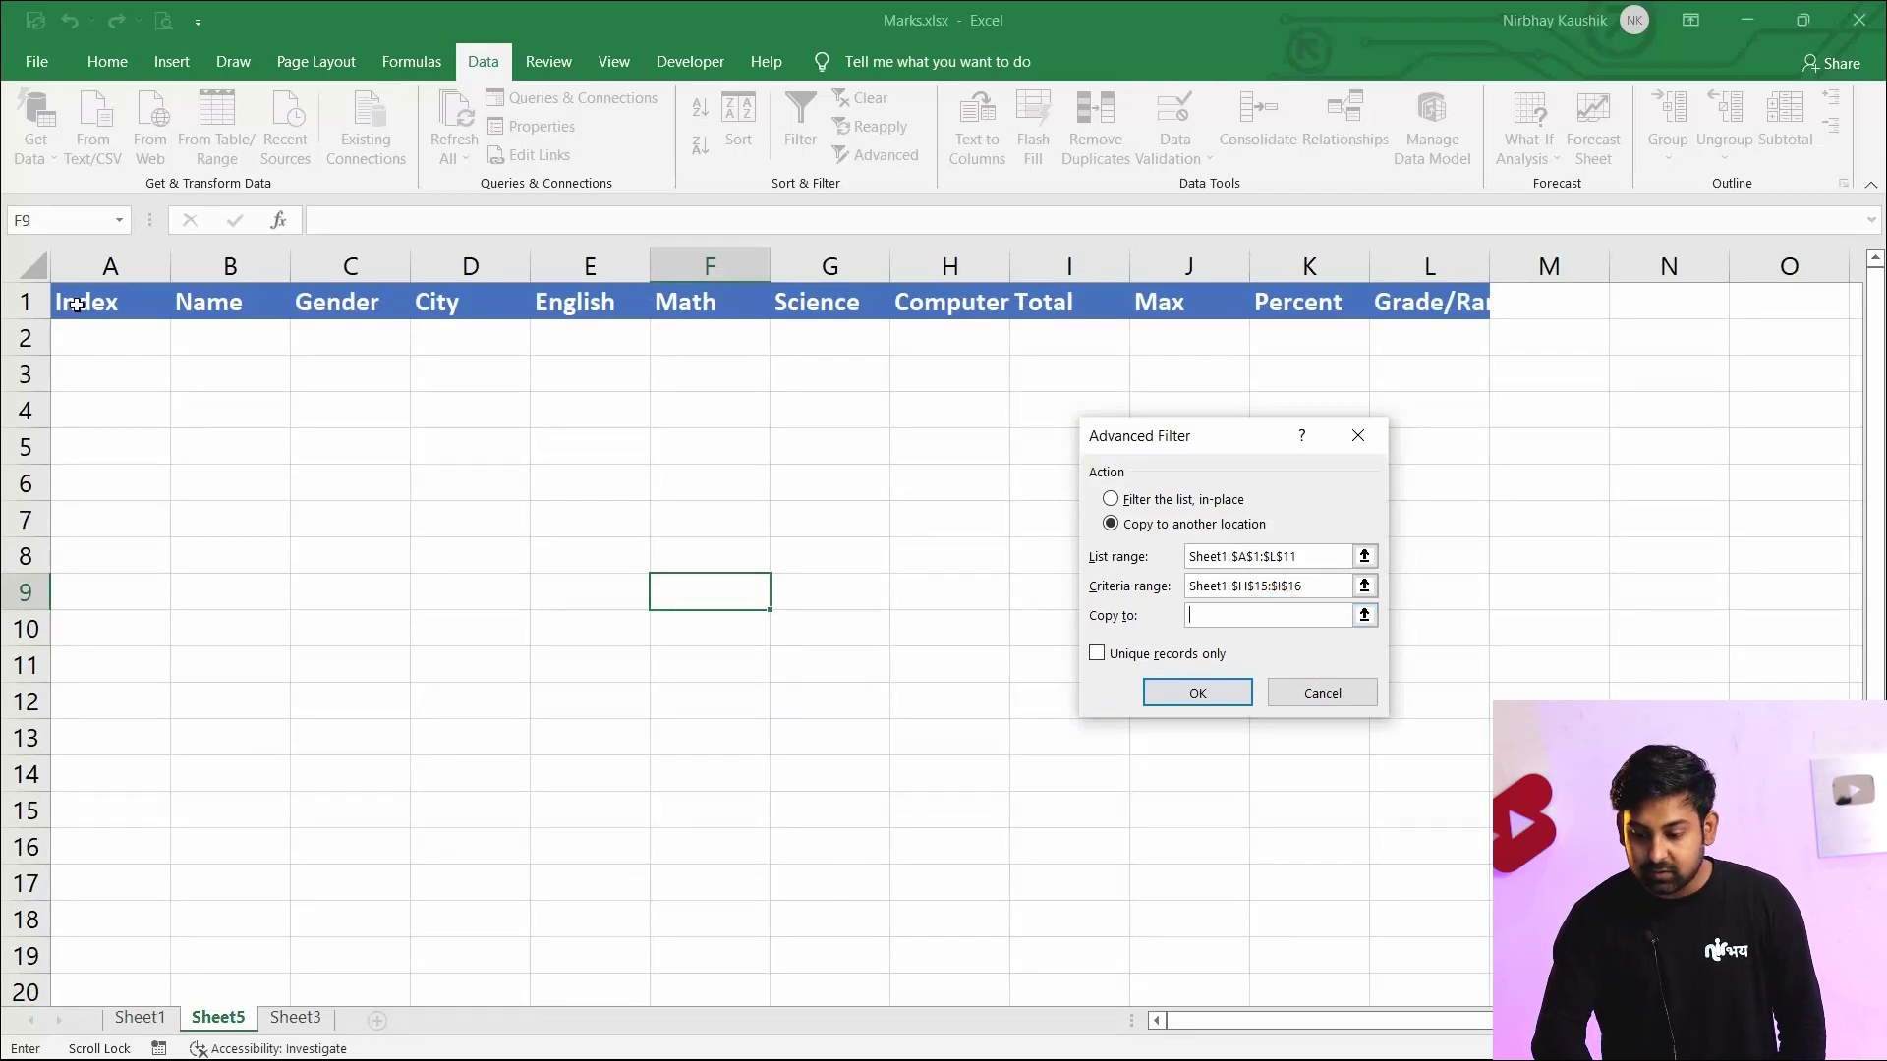
drag(76, 305, 1421, 310)
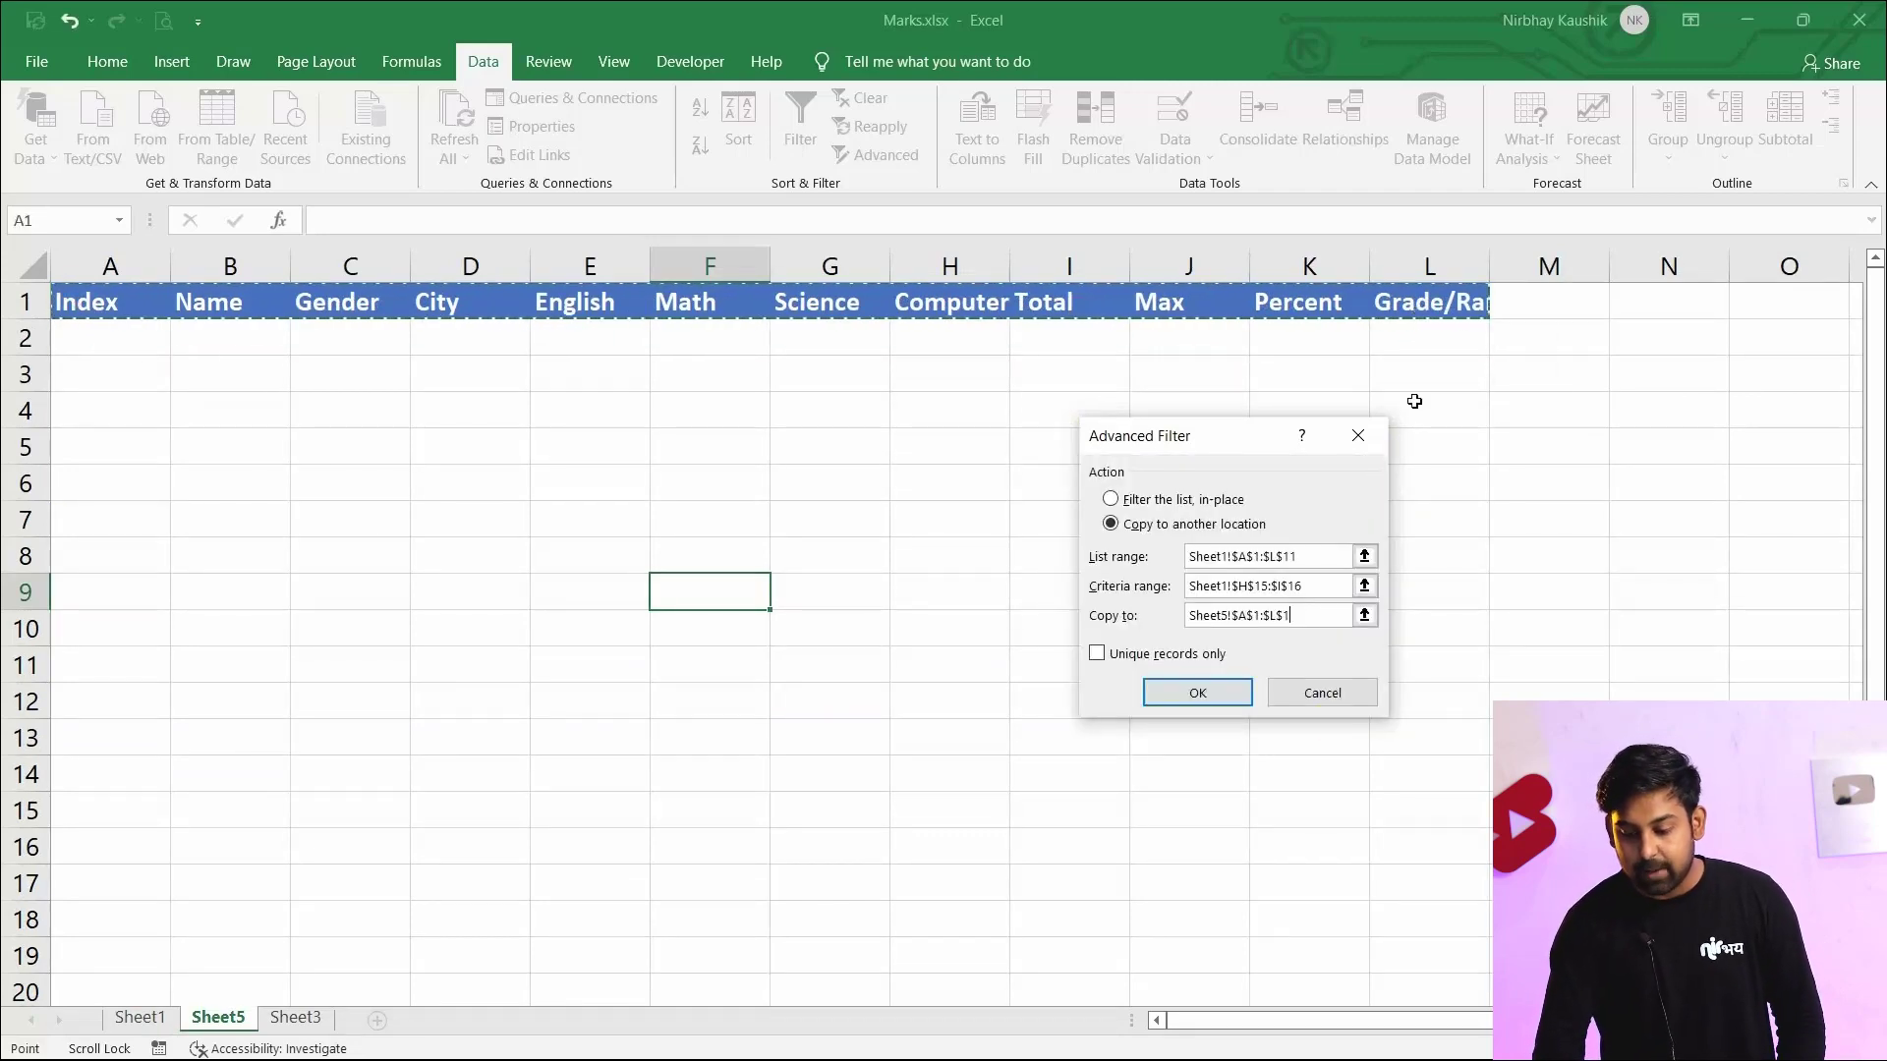
click(1210, 693)
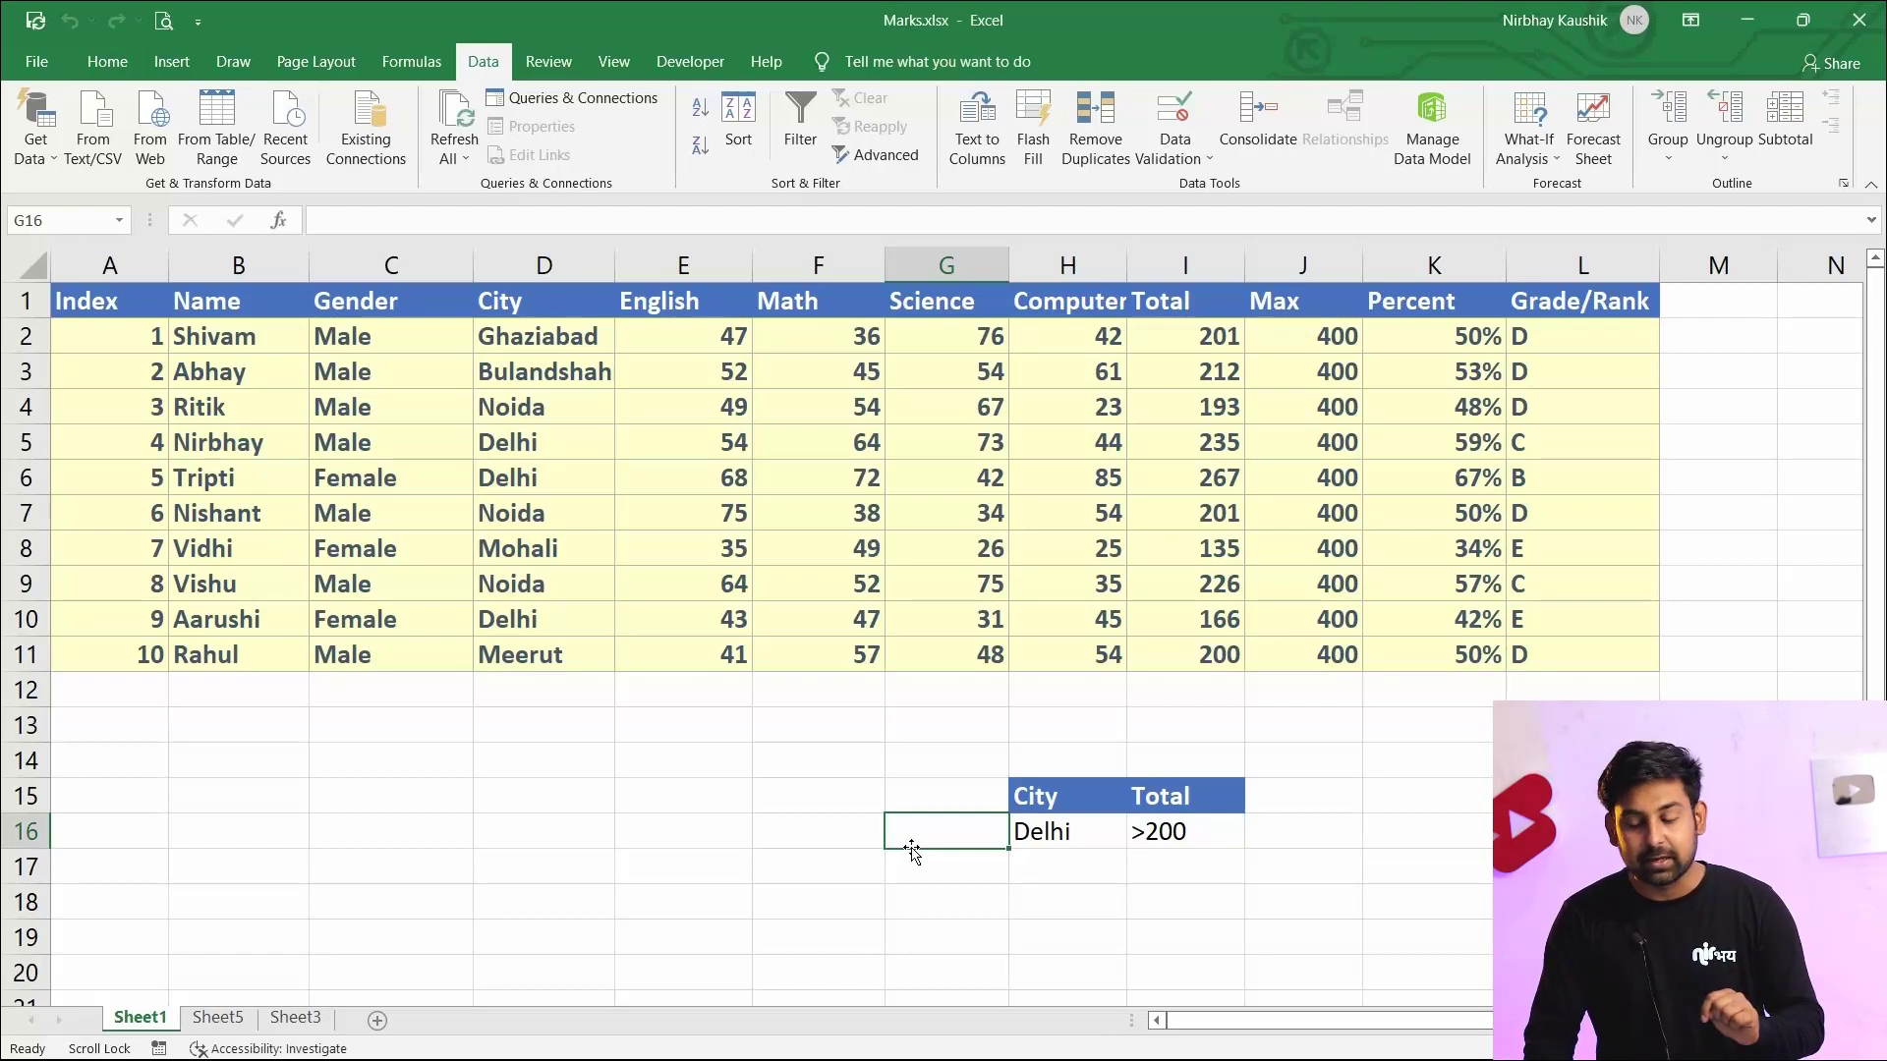
Add Noida as a second City criterion in H17, below Delhi
click(1069, 867)
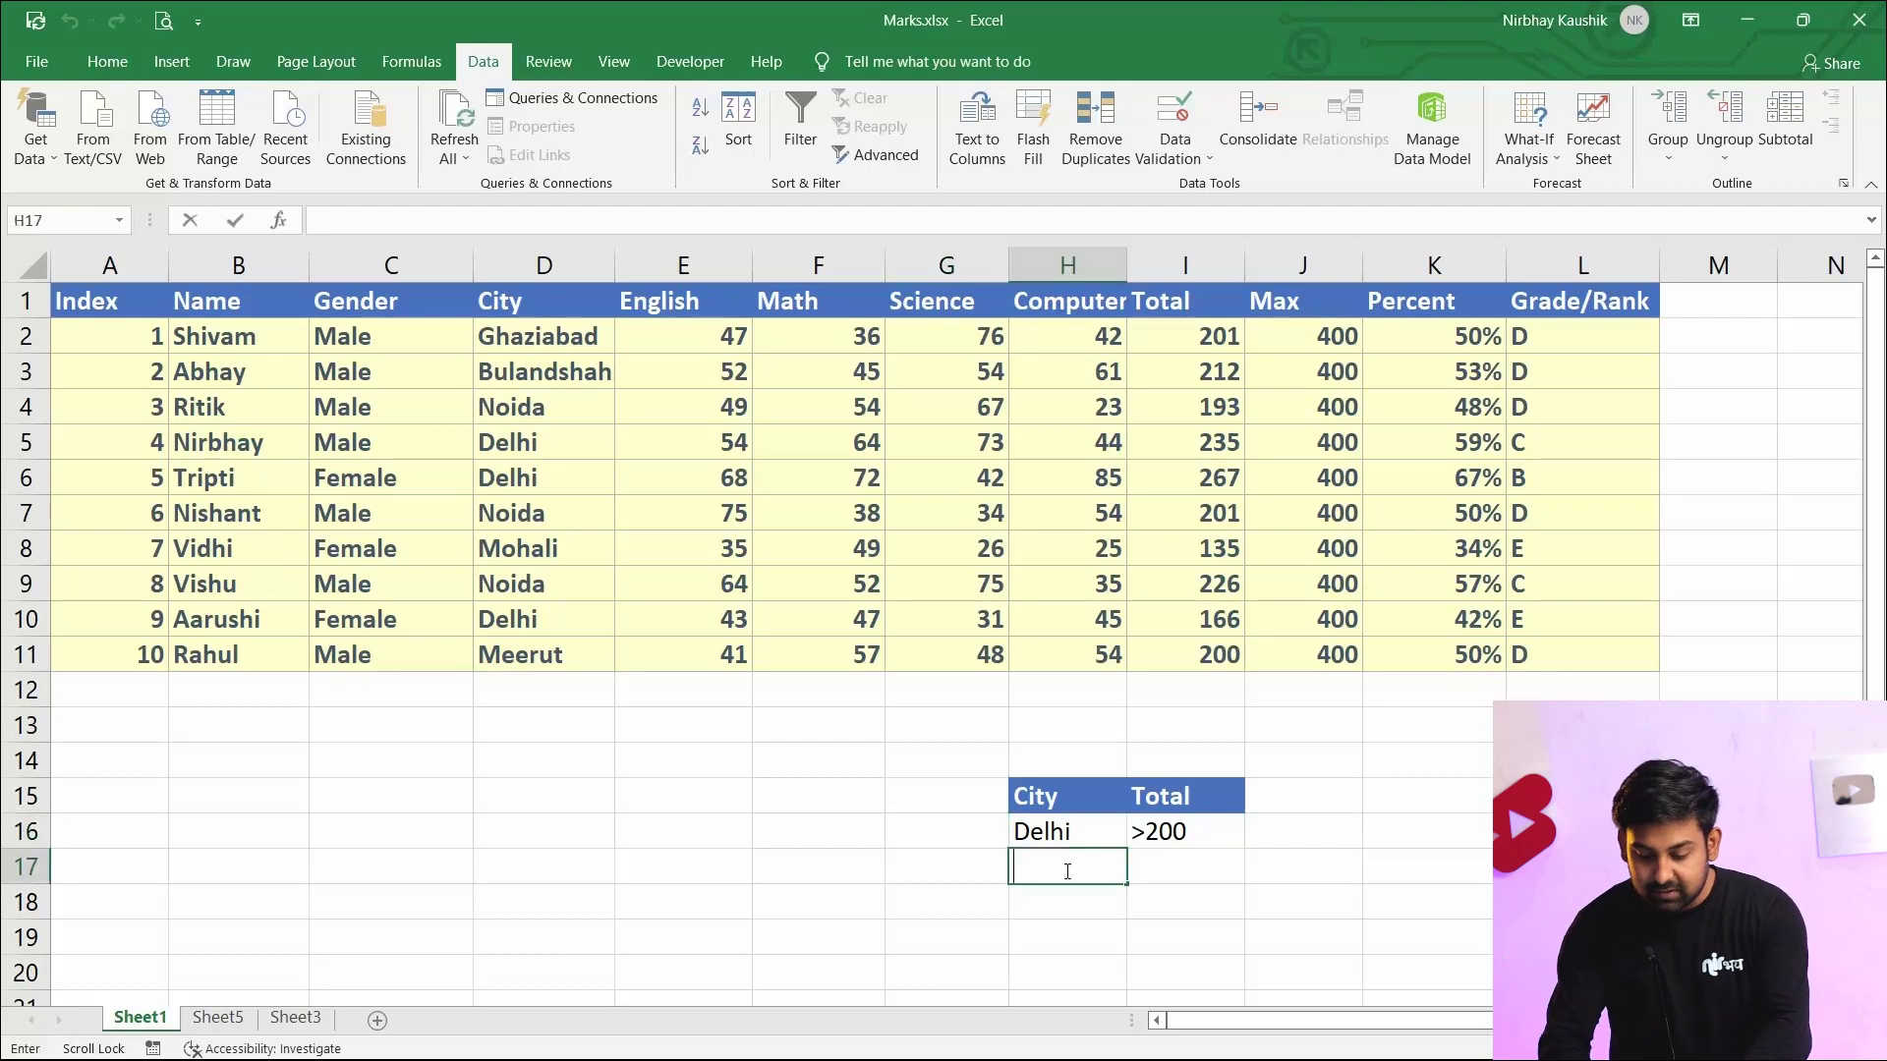
text(NOida)
key(BackSpace)
key(BackSpace)
key(BackSpace)
key(BackSpace)
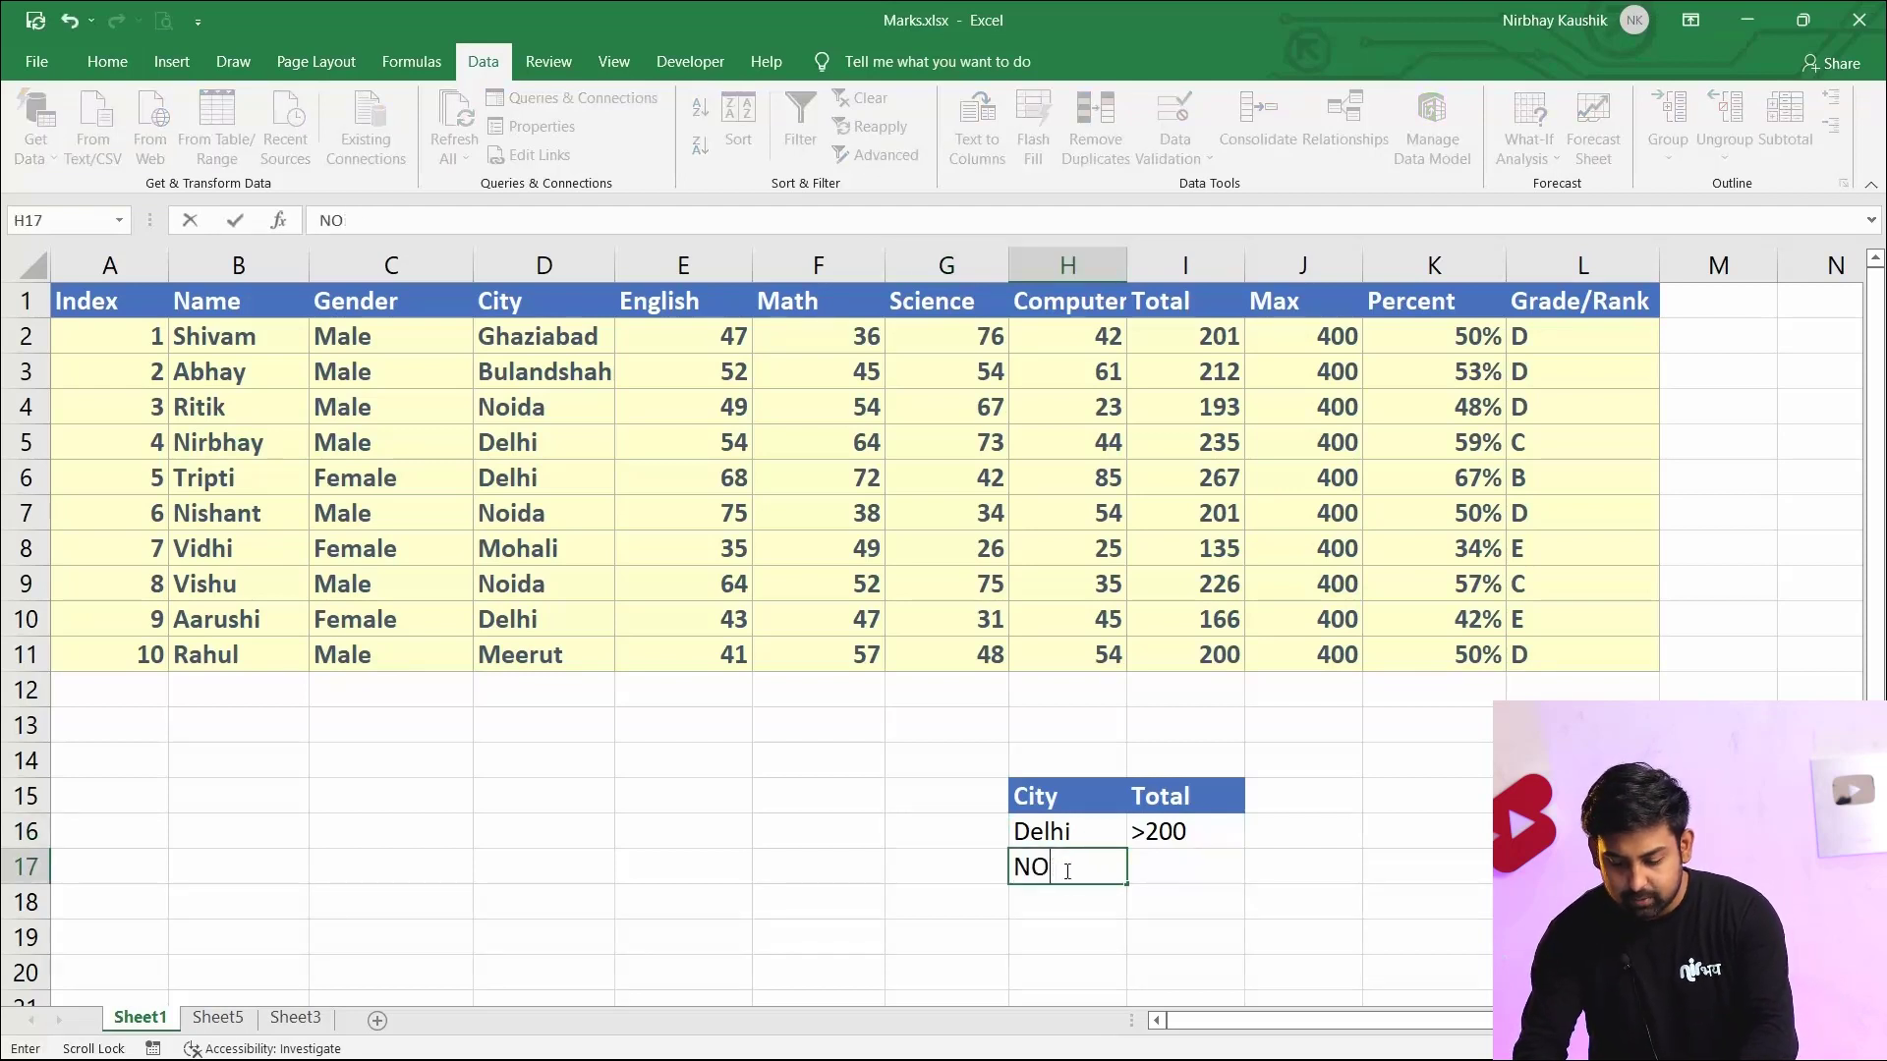
key(Caps_Lock)
text(O)
key(BackSpace)
key(Caps_Lock)
text(oida)
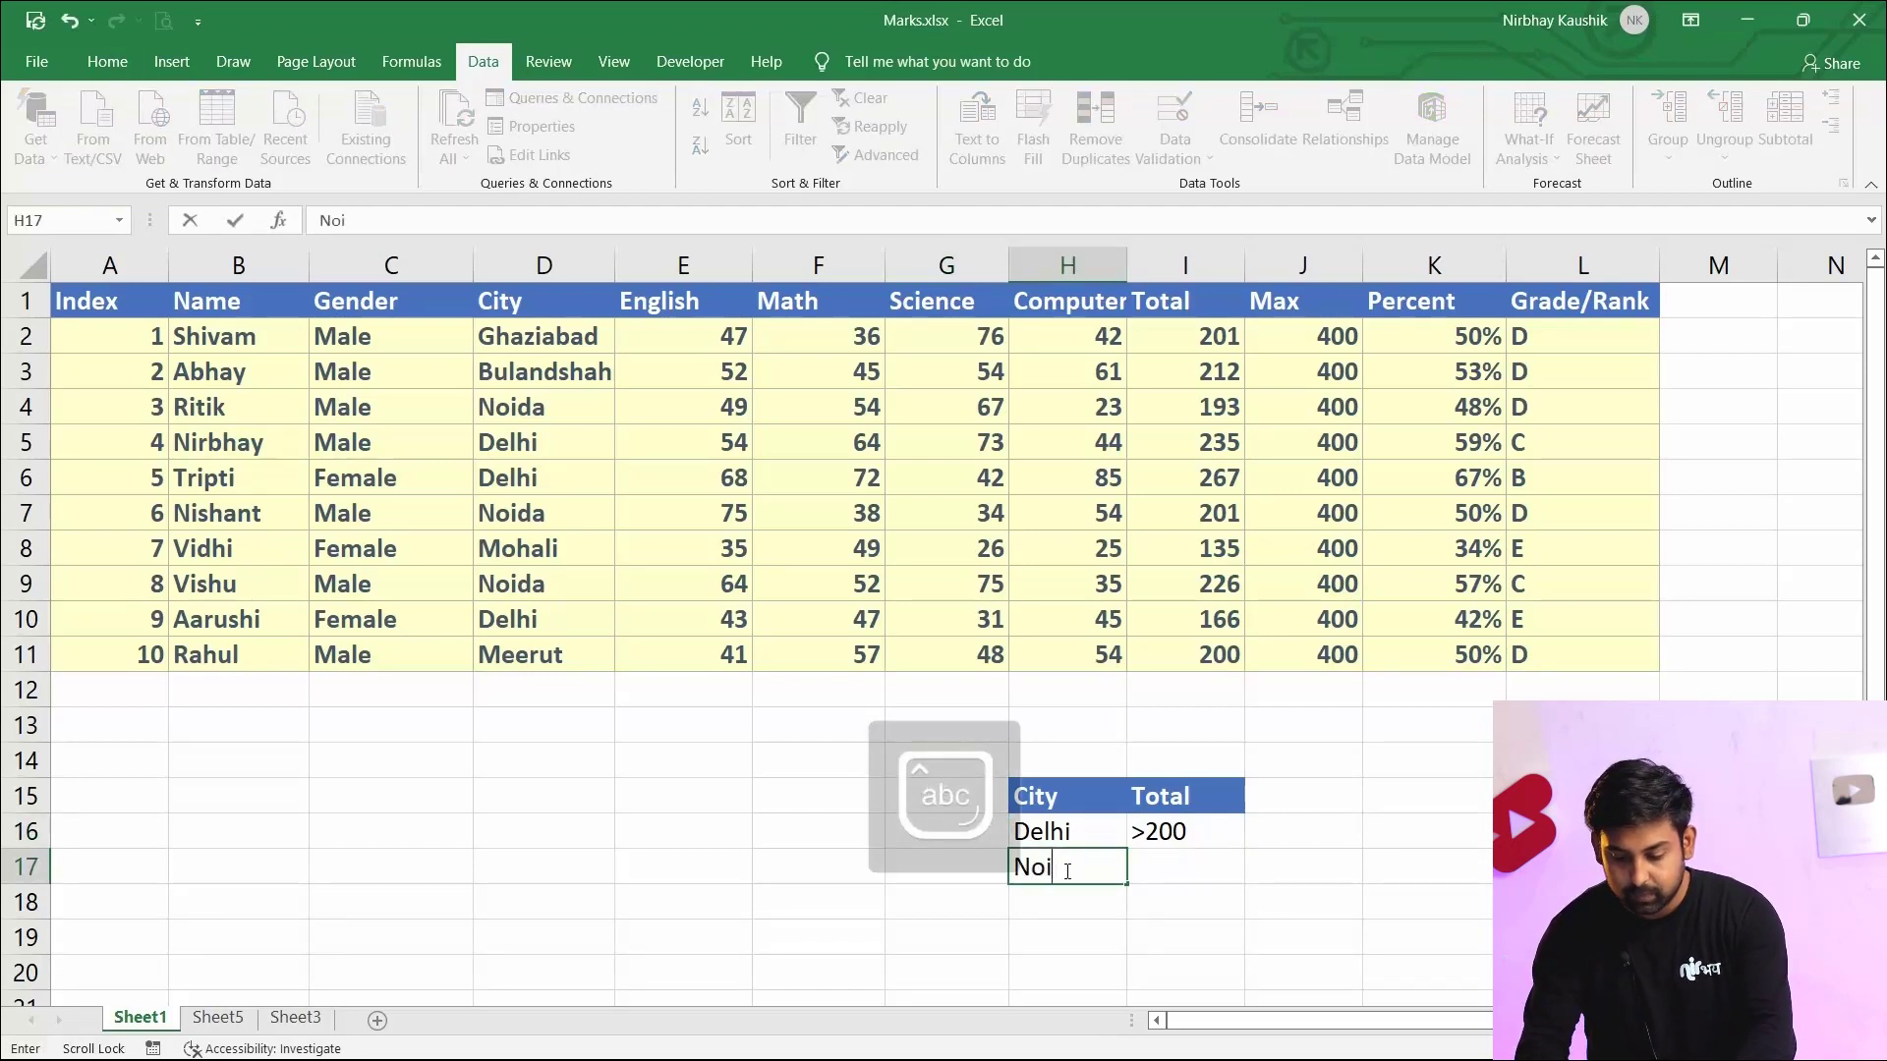
click(1175, 865)
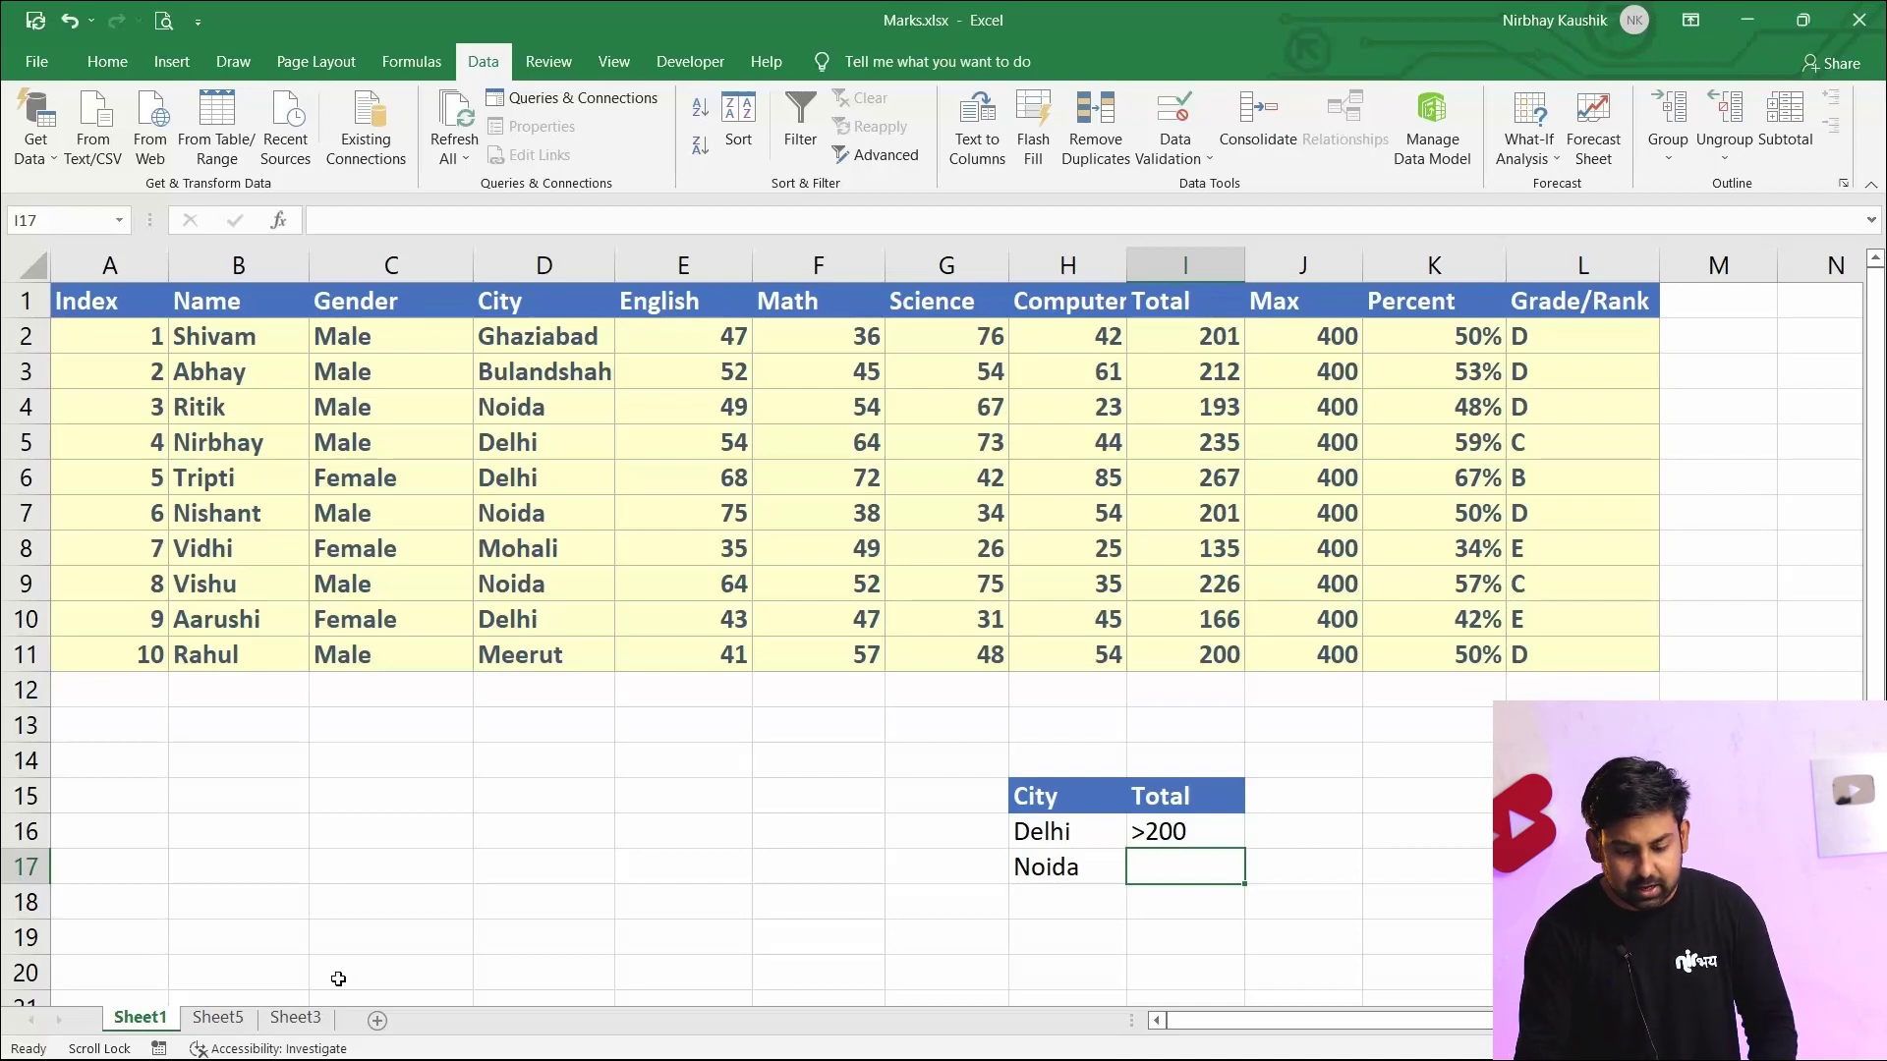
Add a new sheet and paste Sheet1's Name, City and Total headers into its first row
click(374, 1023)
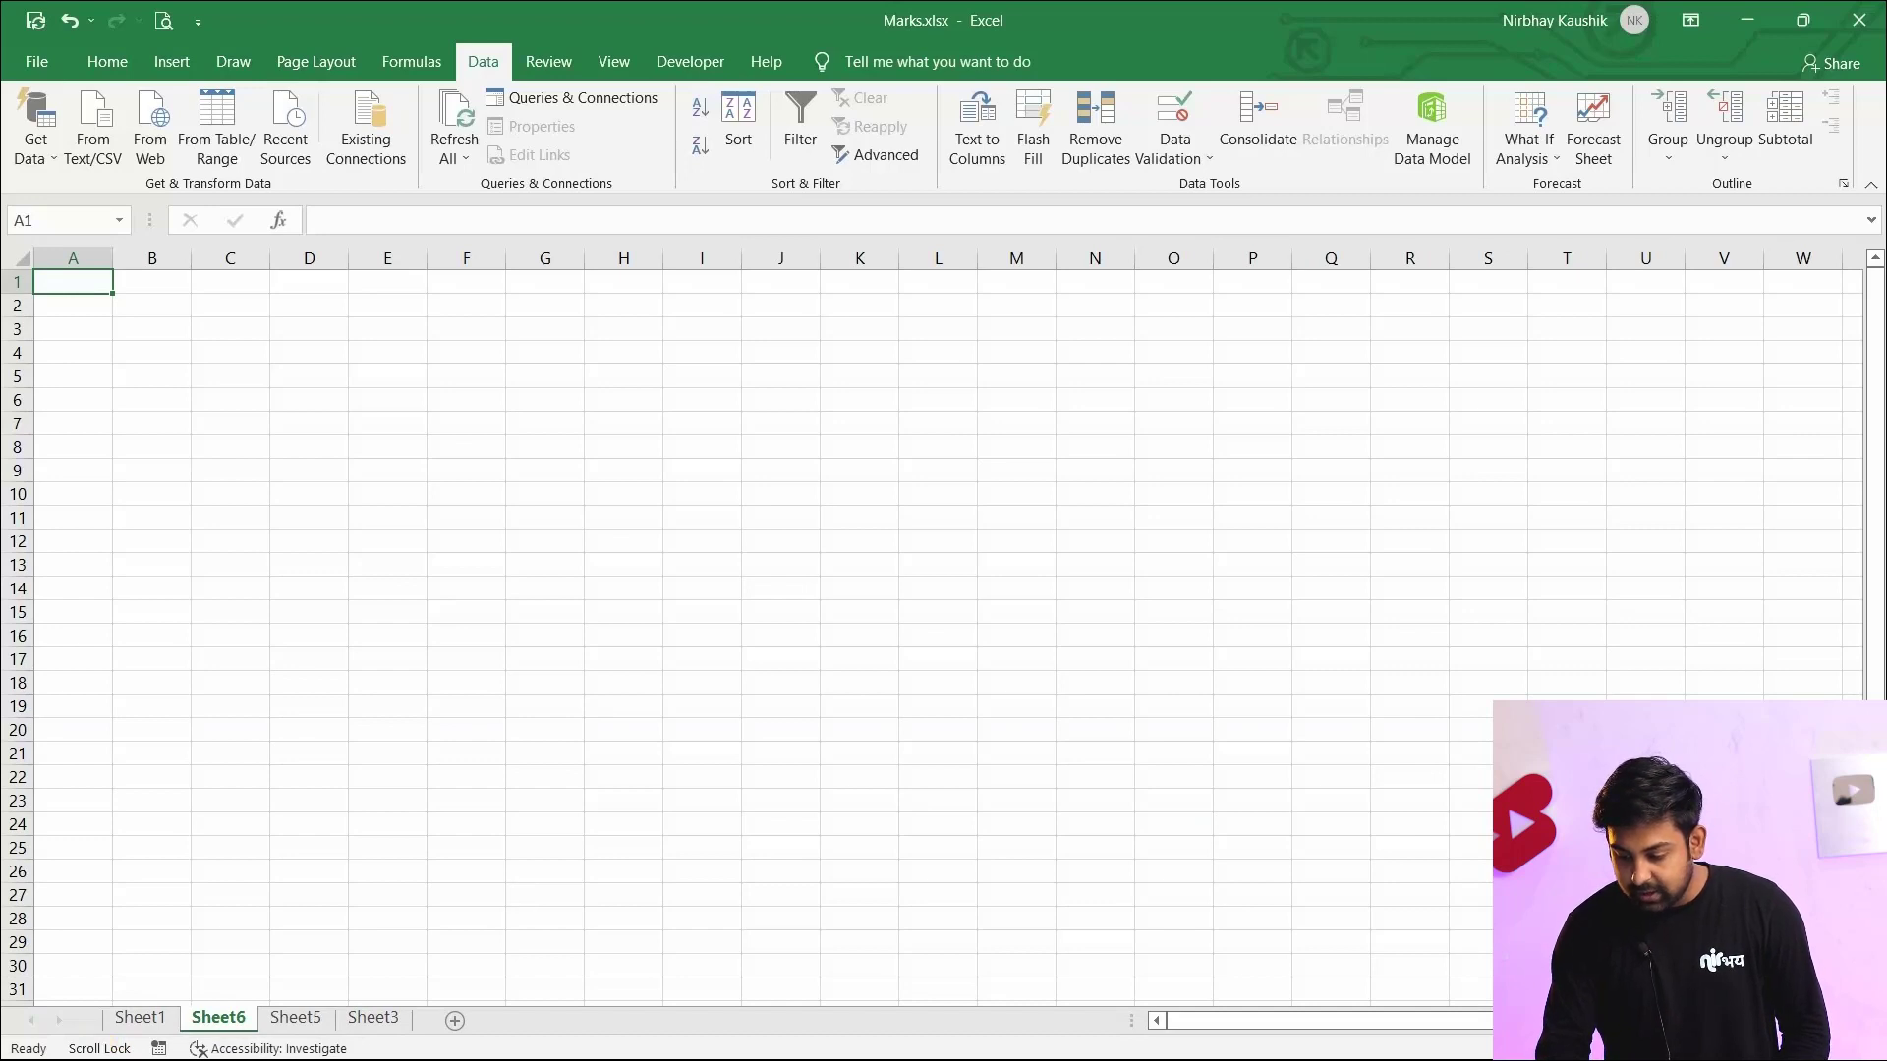
drag(1745, 1049, 1758, 1049)
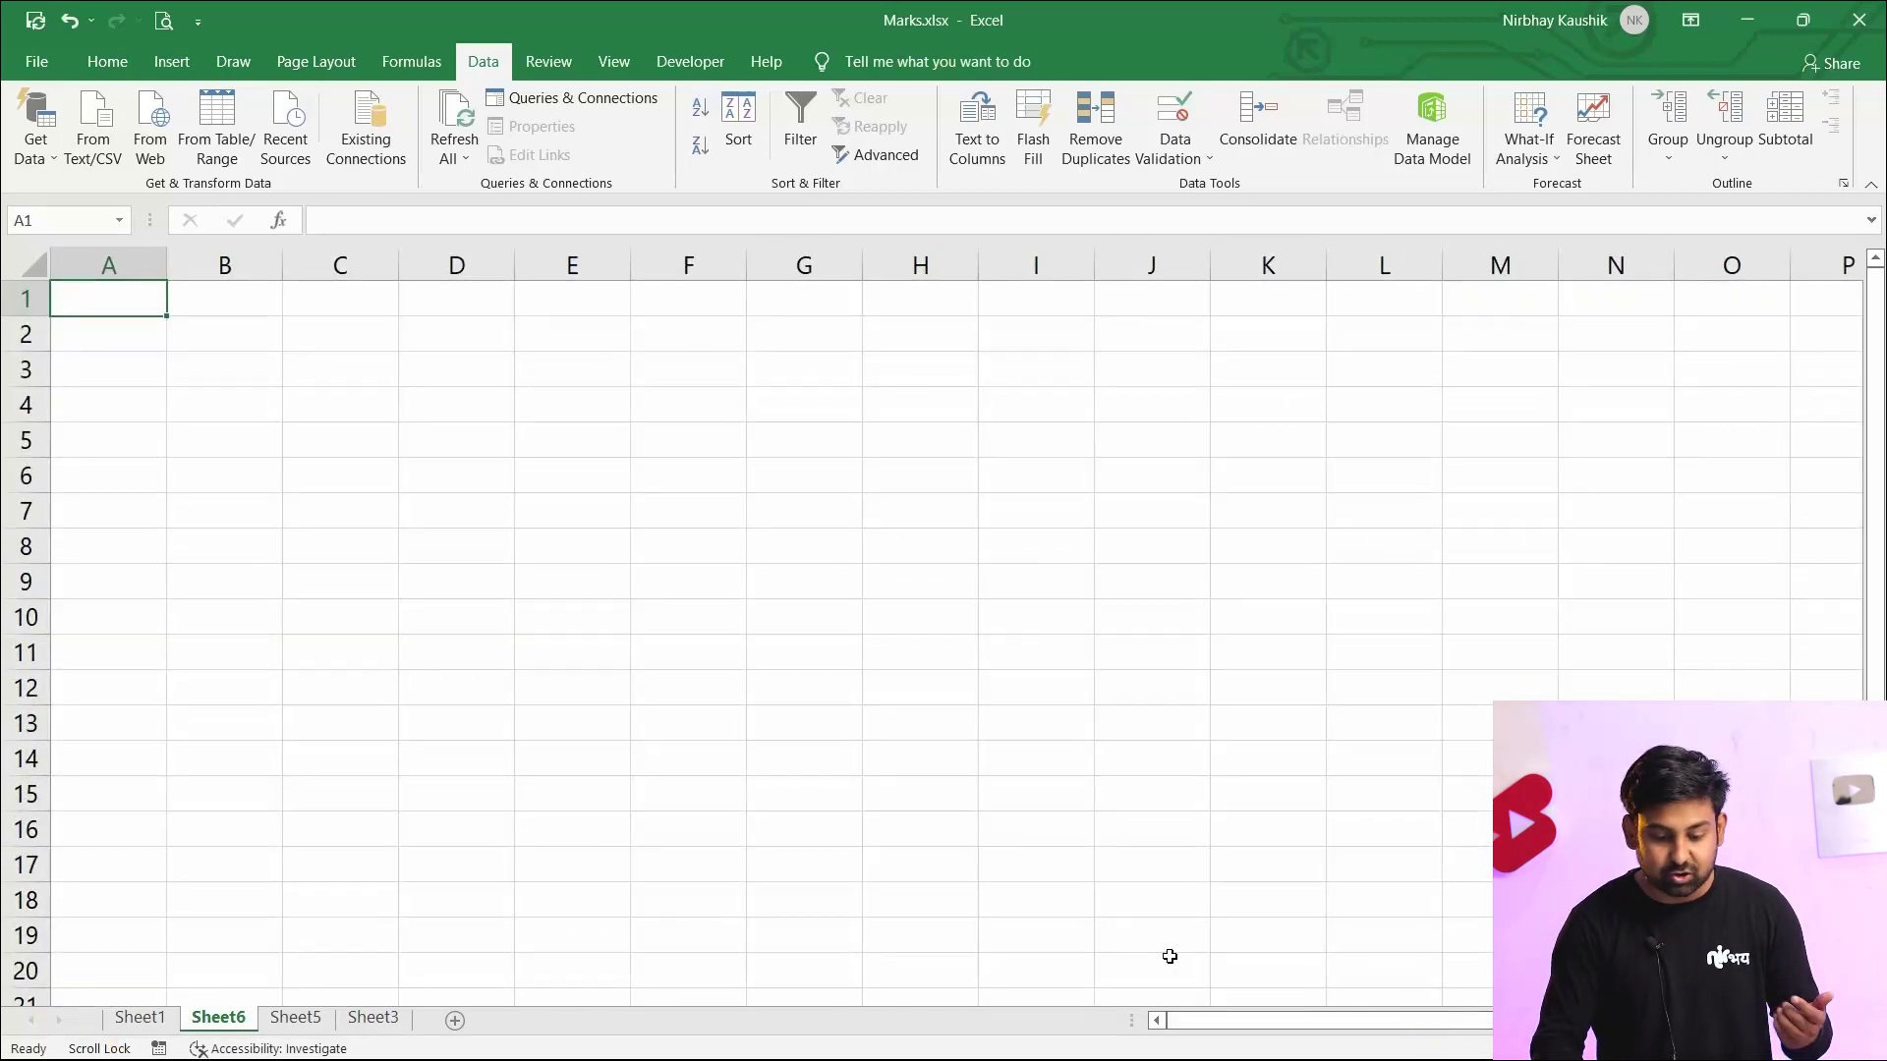
click(156, 1020)
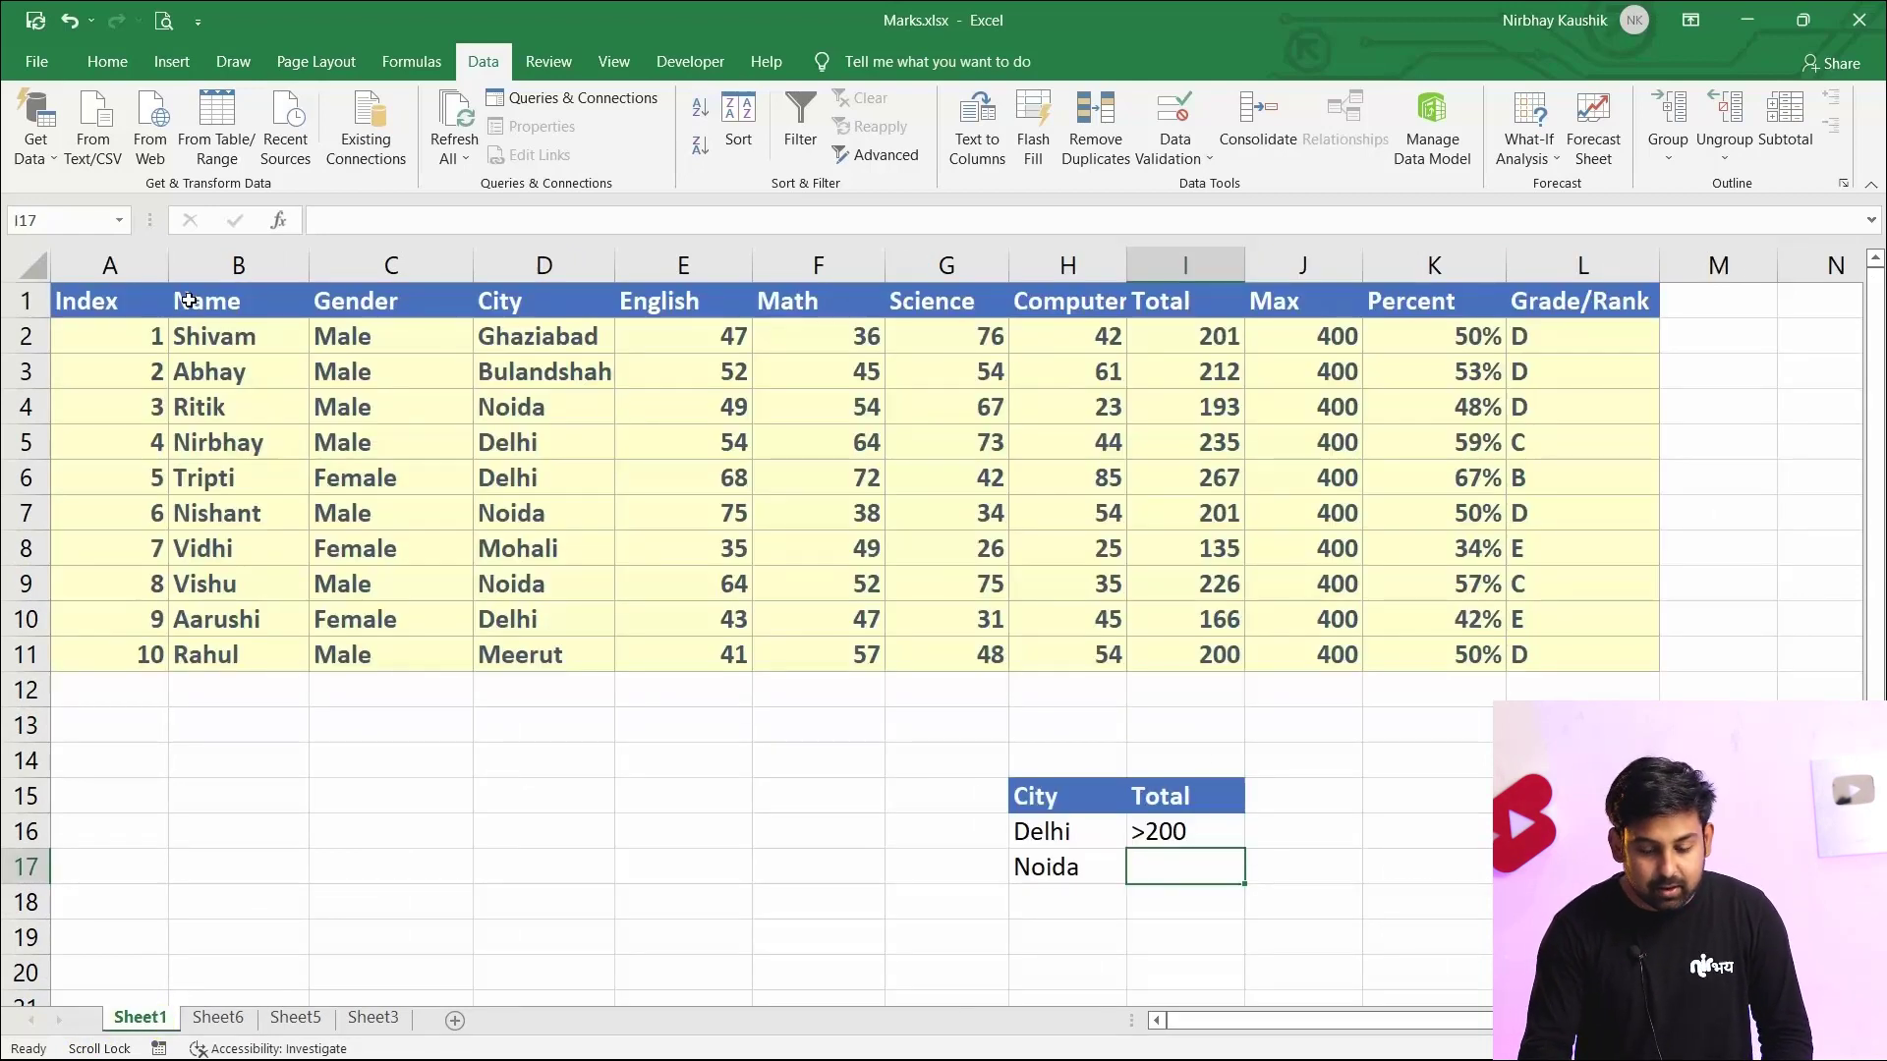
click(339, 315)
click(243, 298)
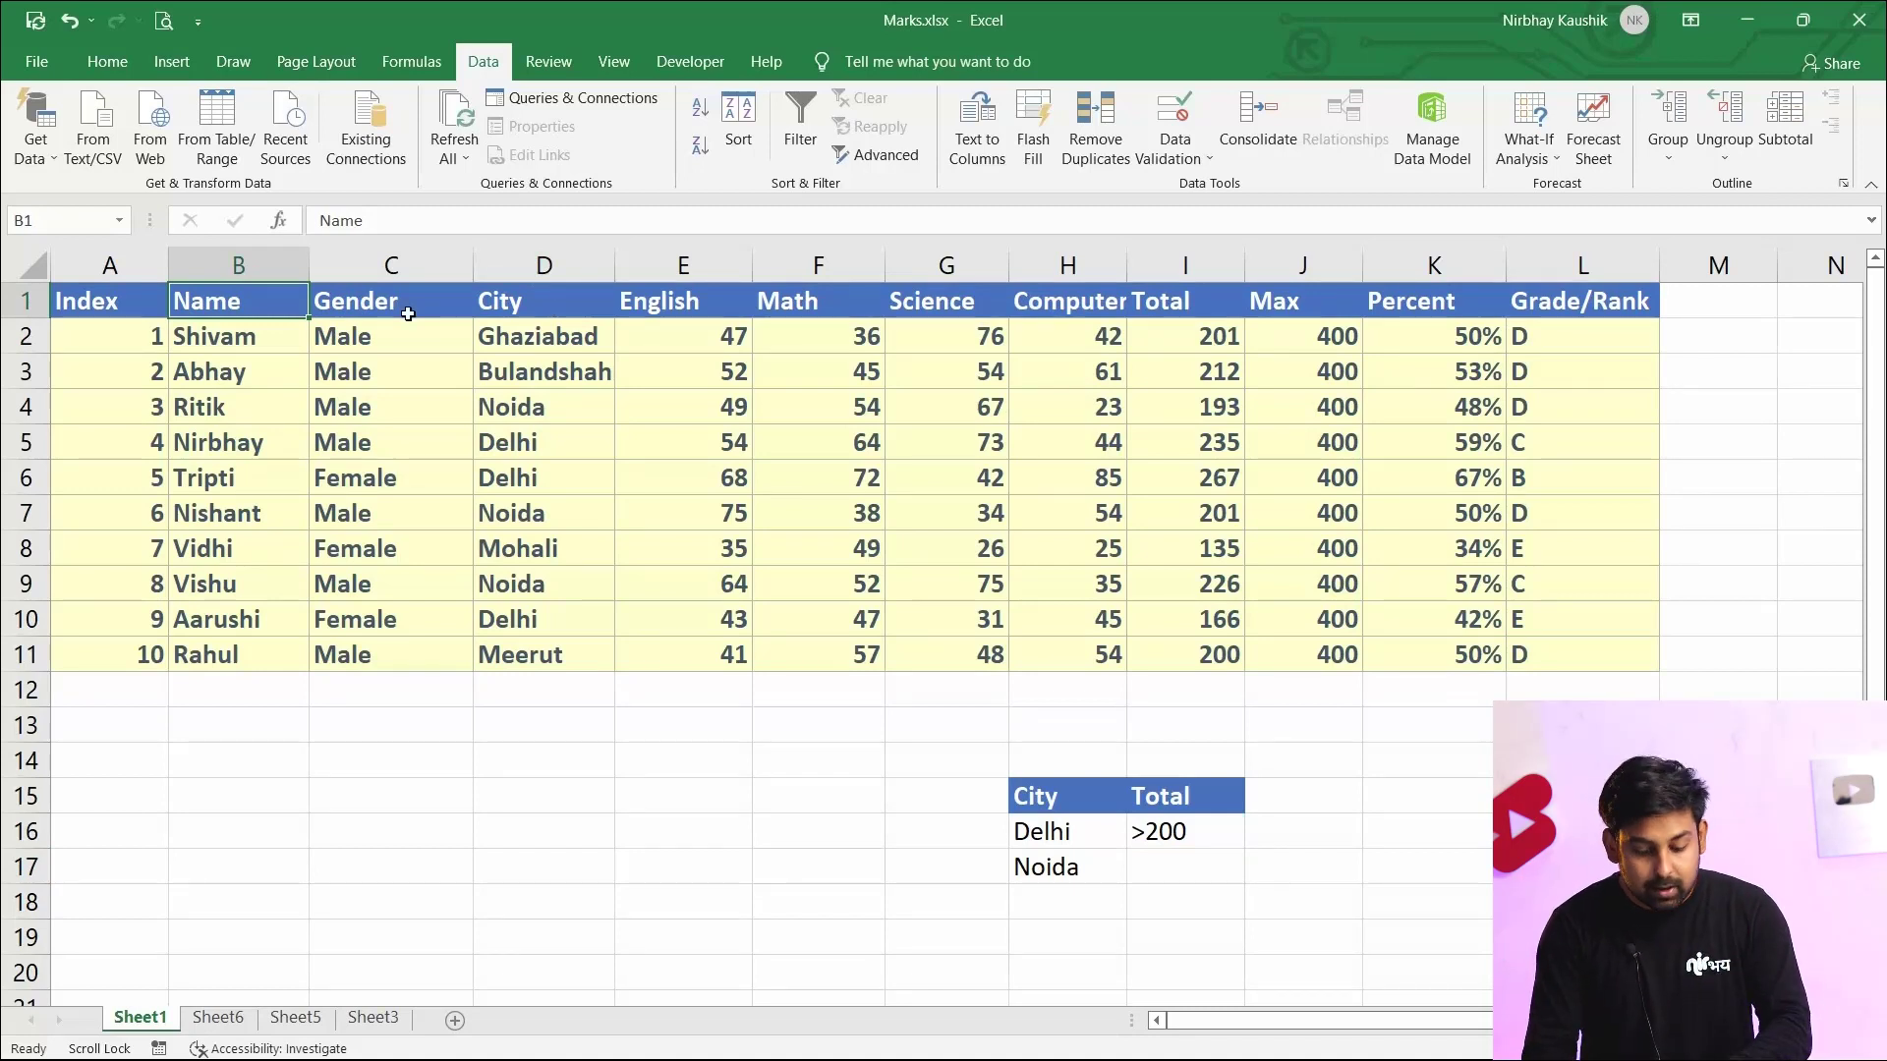
ctrl+click(489, 308)
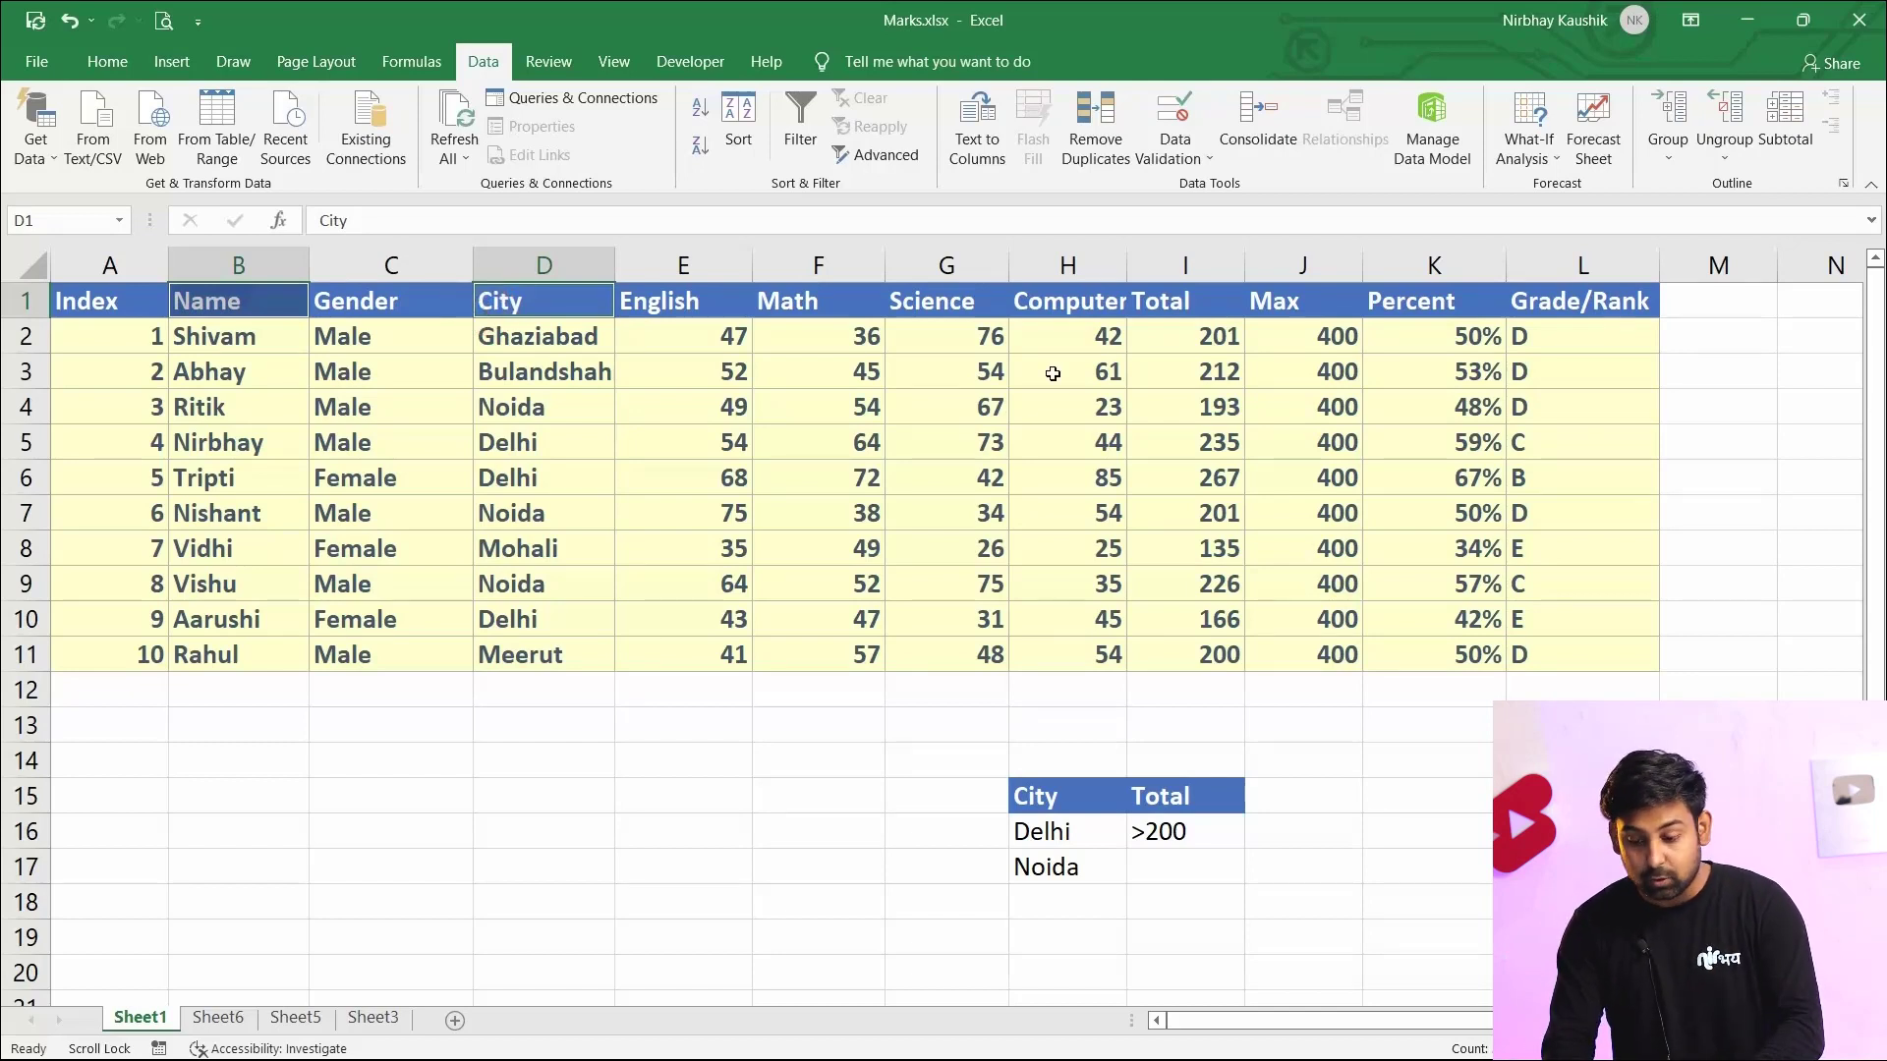
ctrl+click(1174, 305)
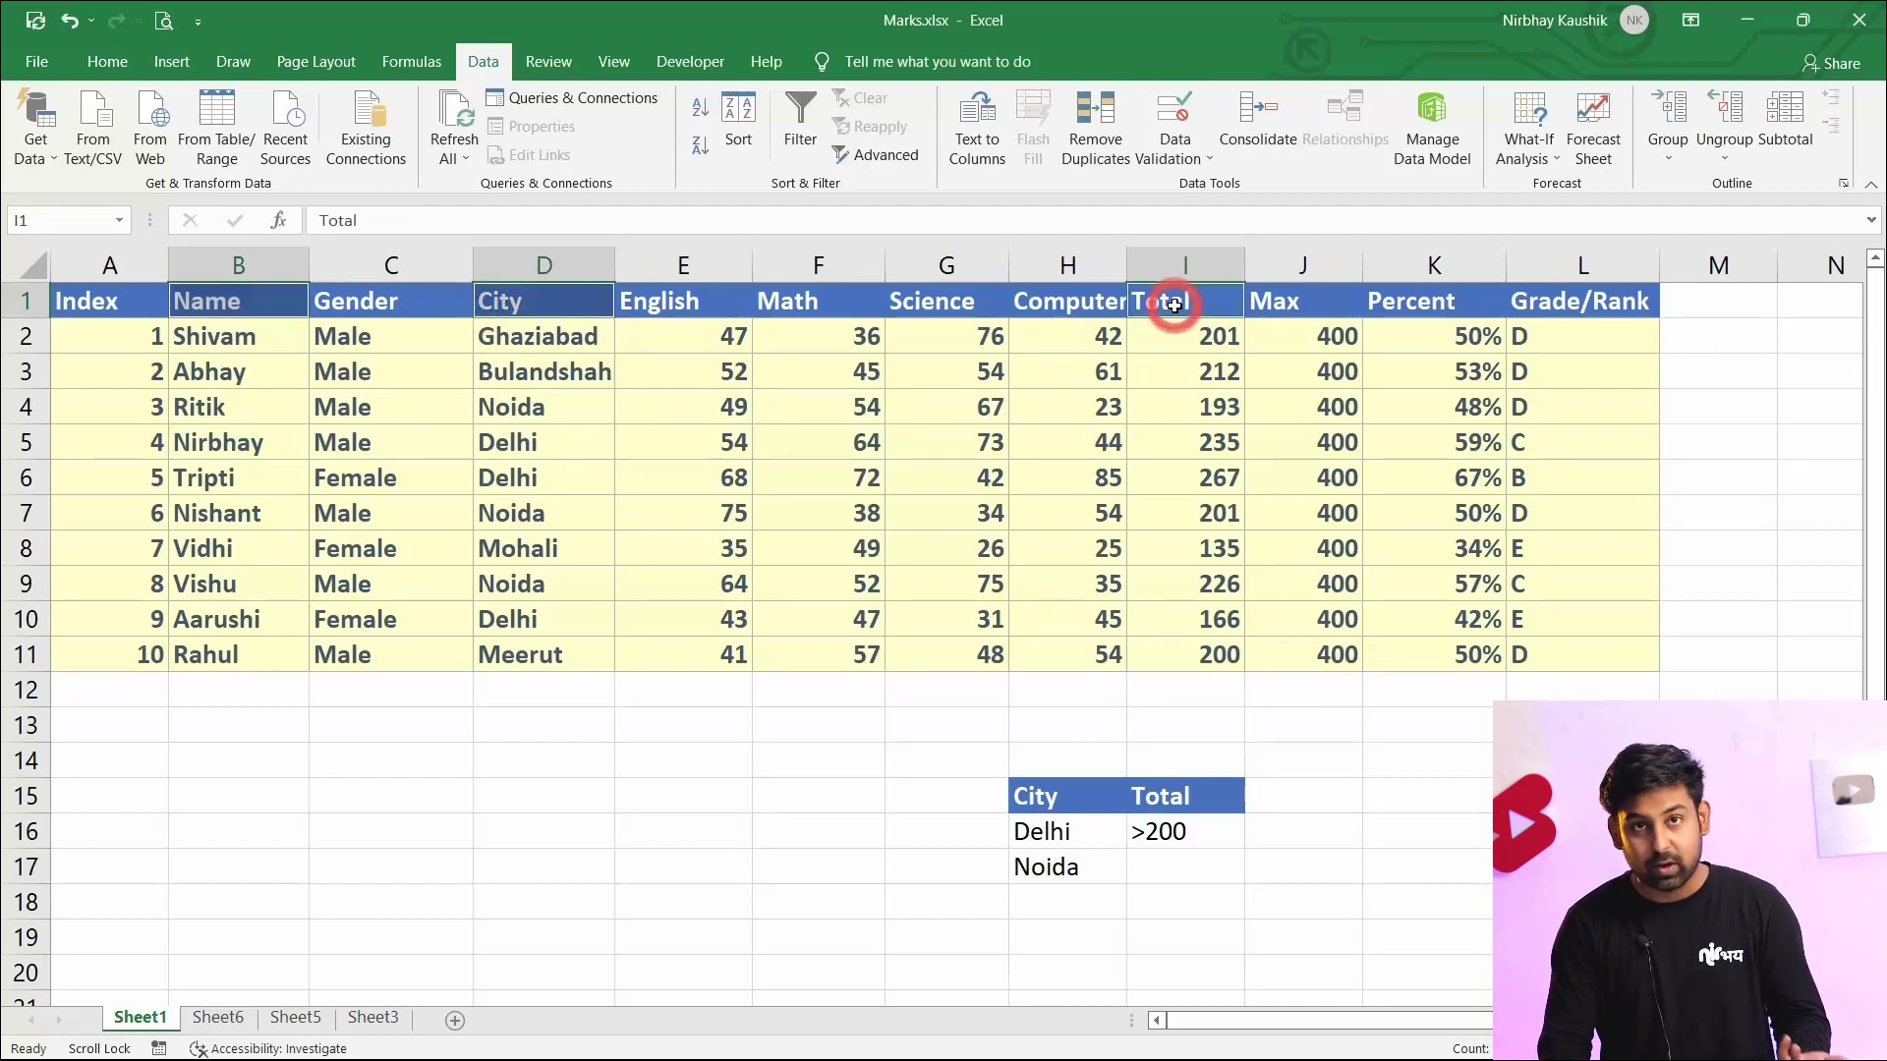
key(ctrl+c)
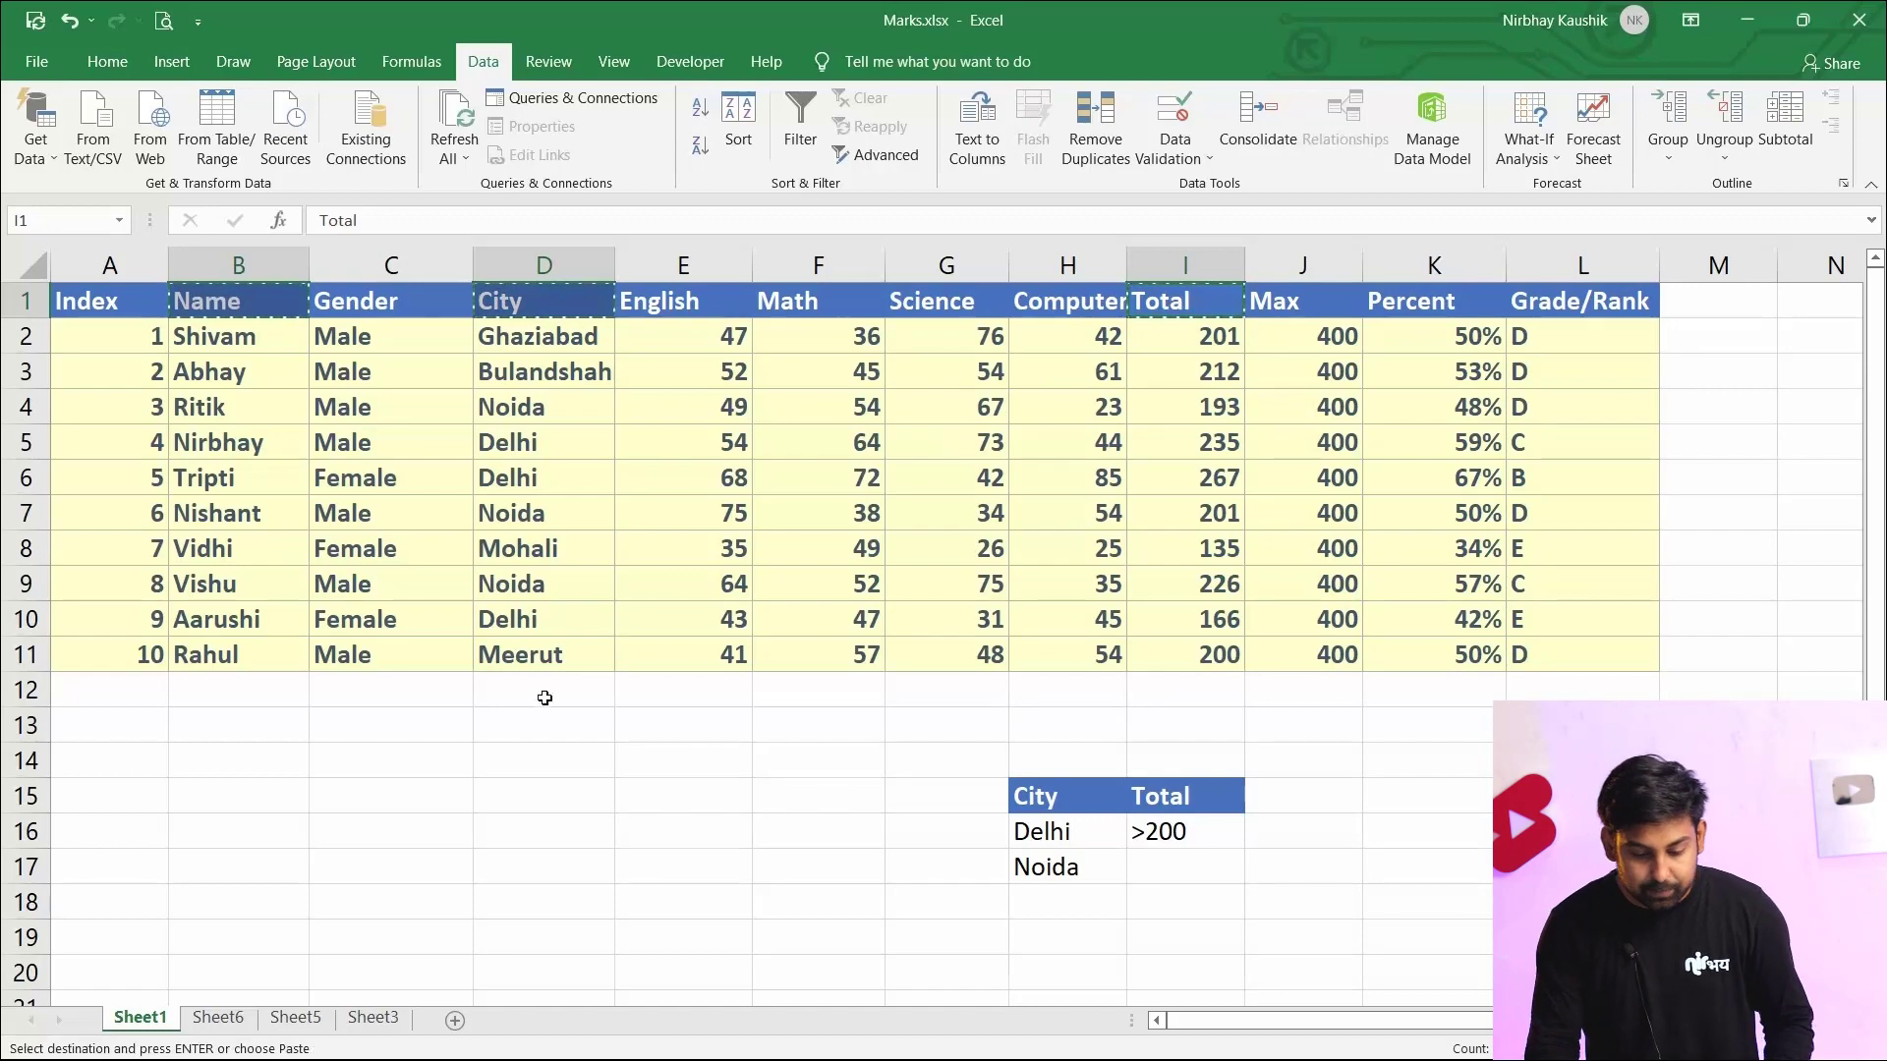
click(208, 1019)
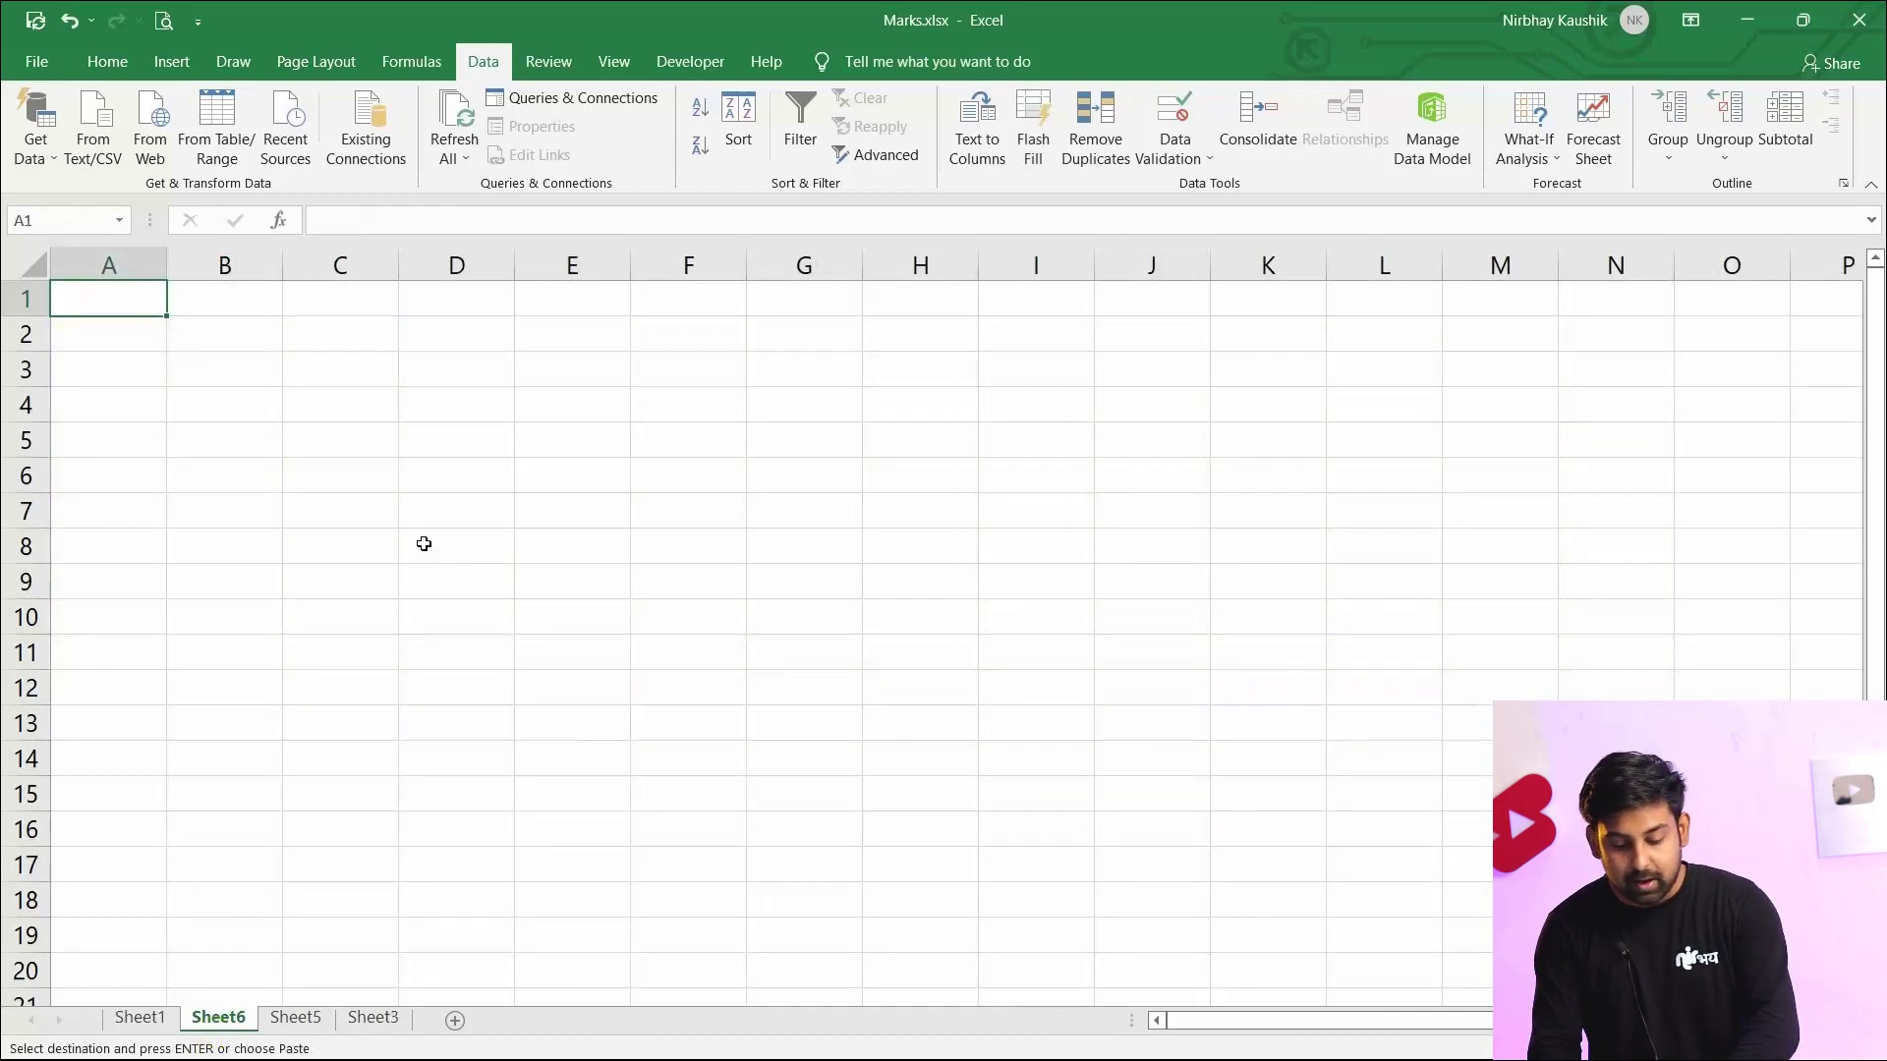
key(ctrl+v)
click(575, 405)
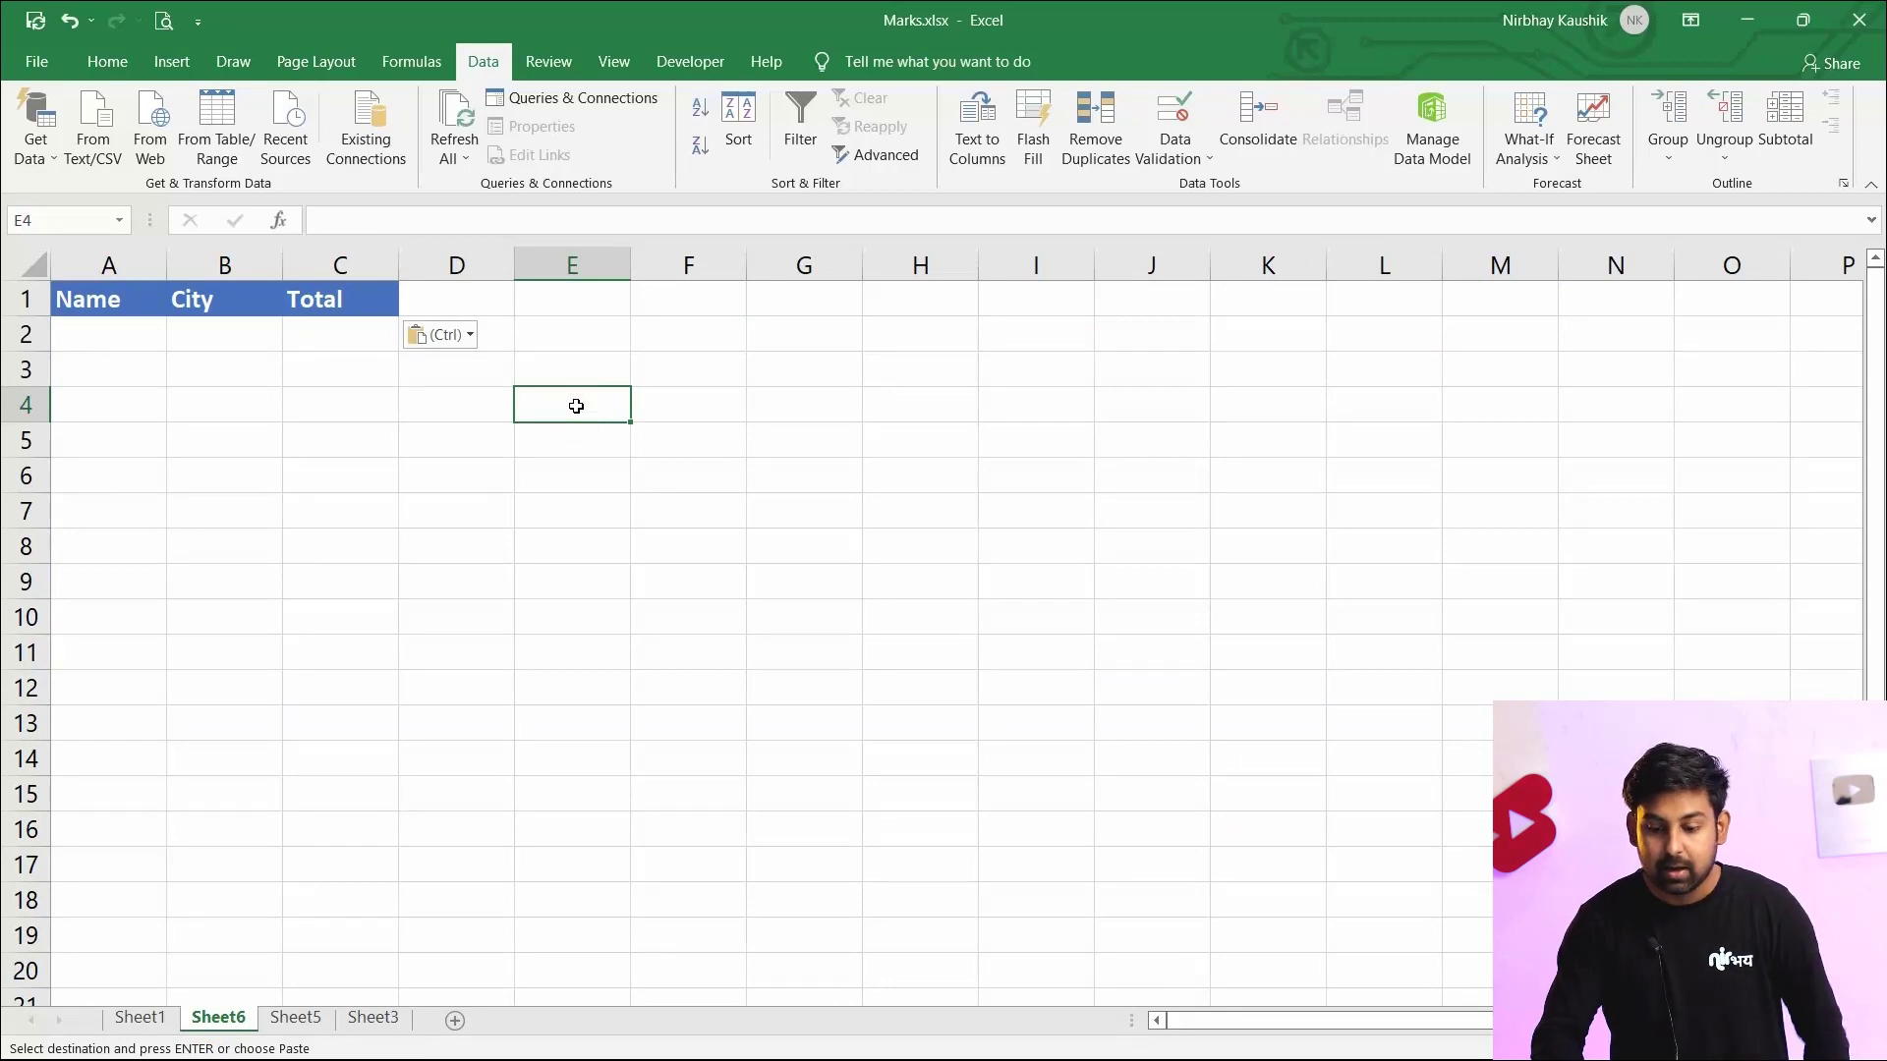
Open Advanced Filter to copy to another location, with list range Sheet1!$A$1:$L$11 and criteria range Sheet1!$H$15:$H$17
click(851, 157)
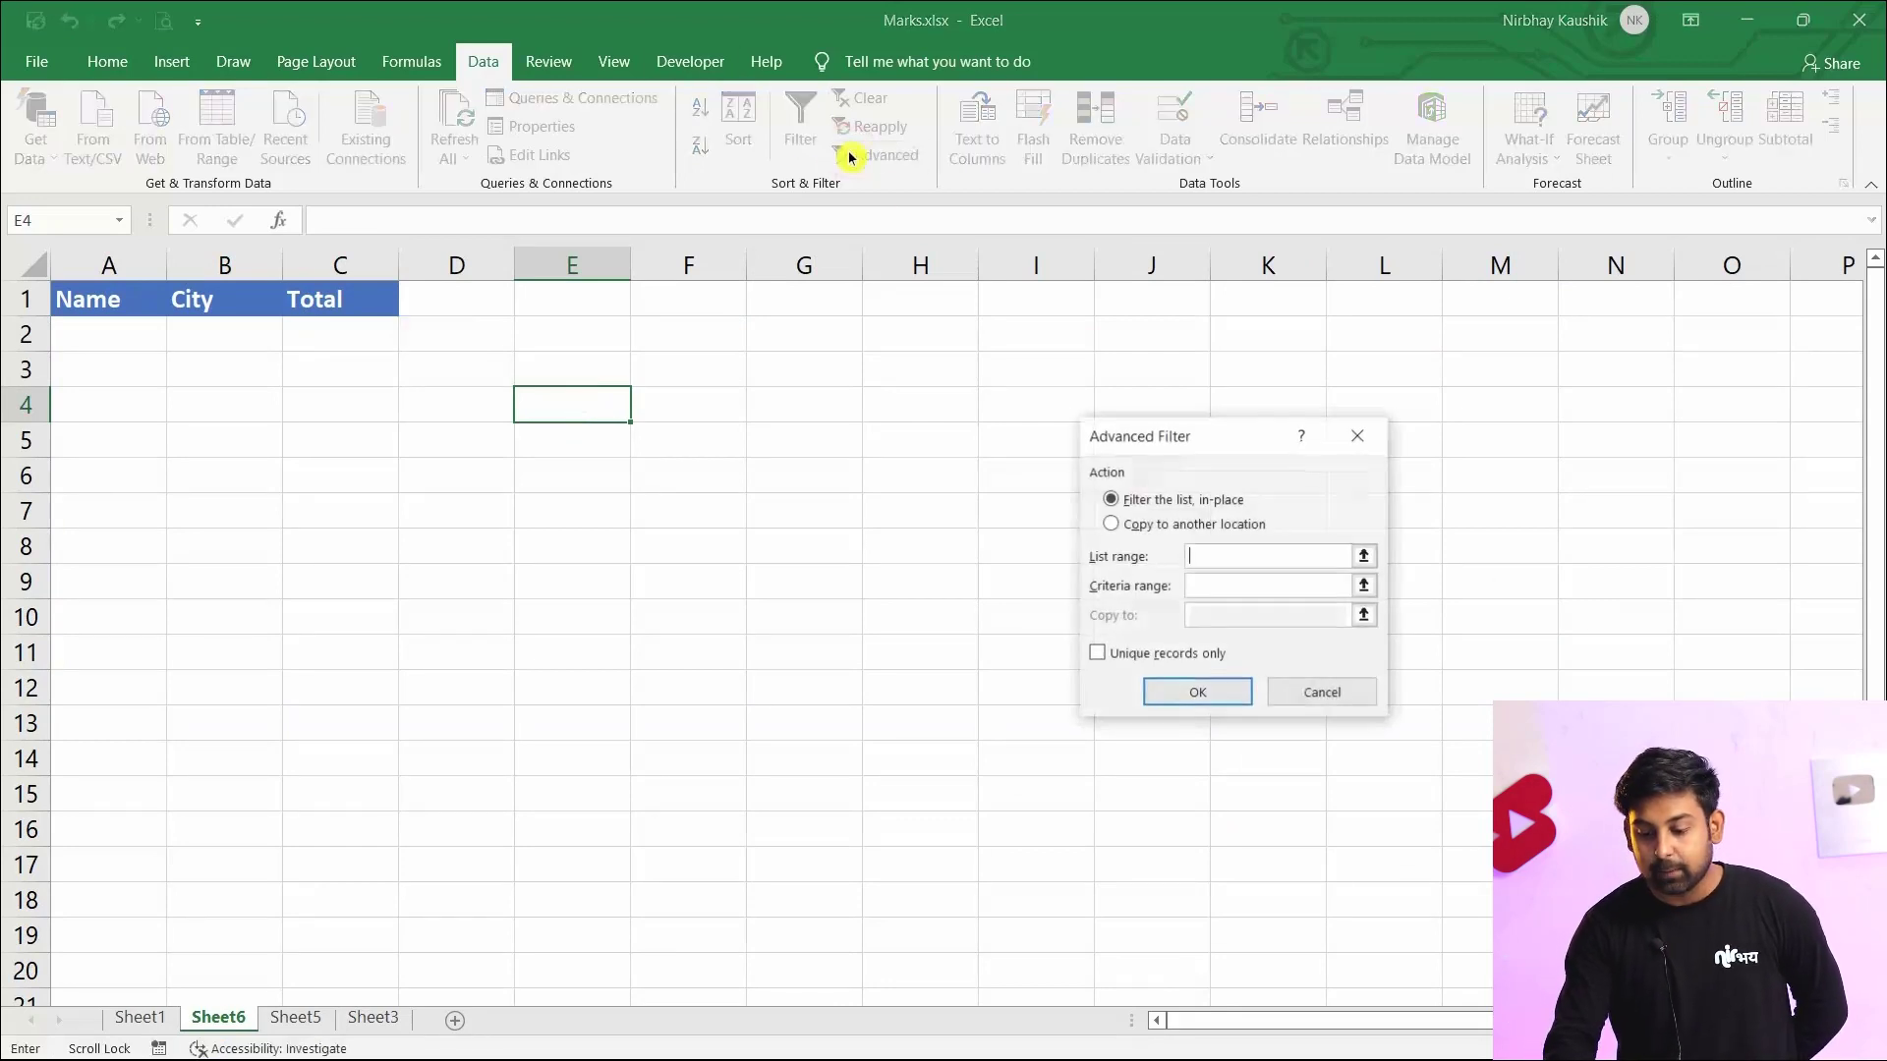
click(1133, 527)
click(1200, 556)
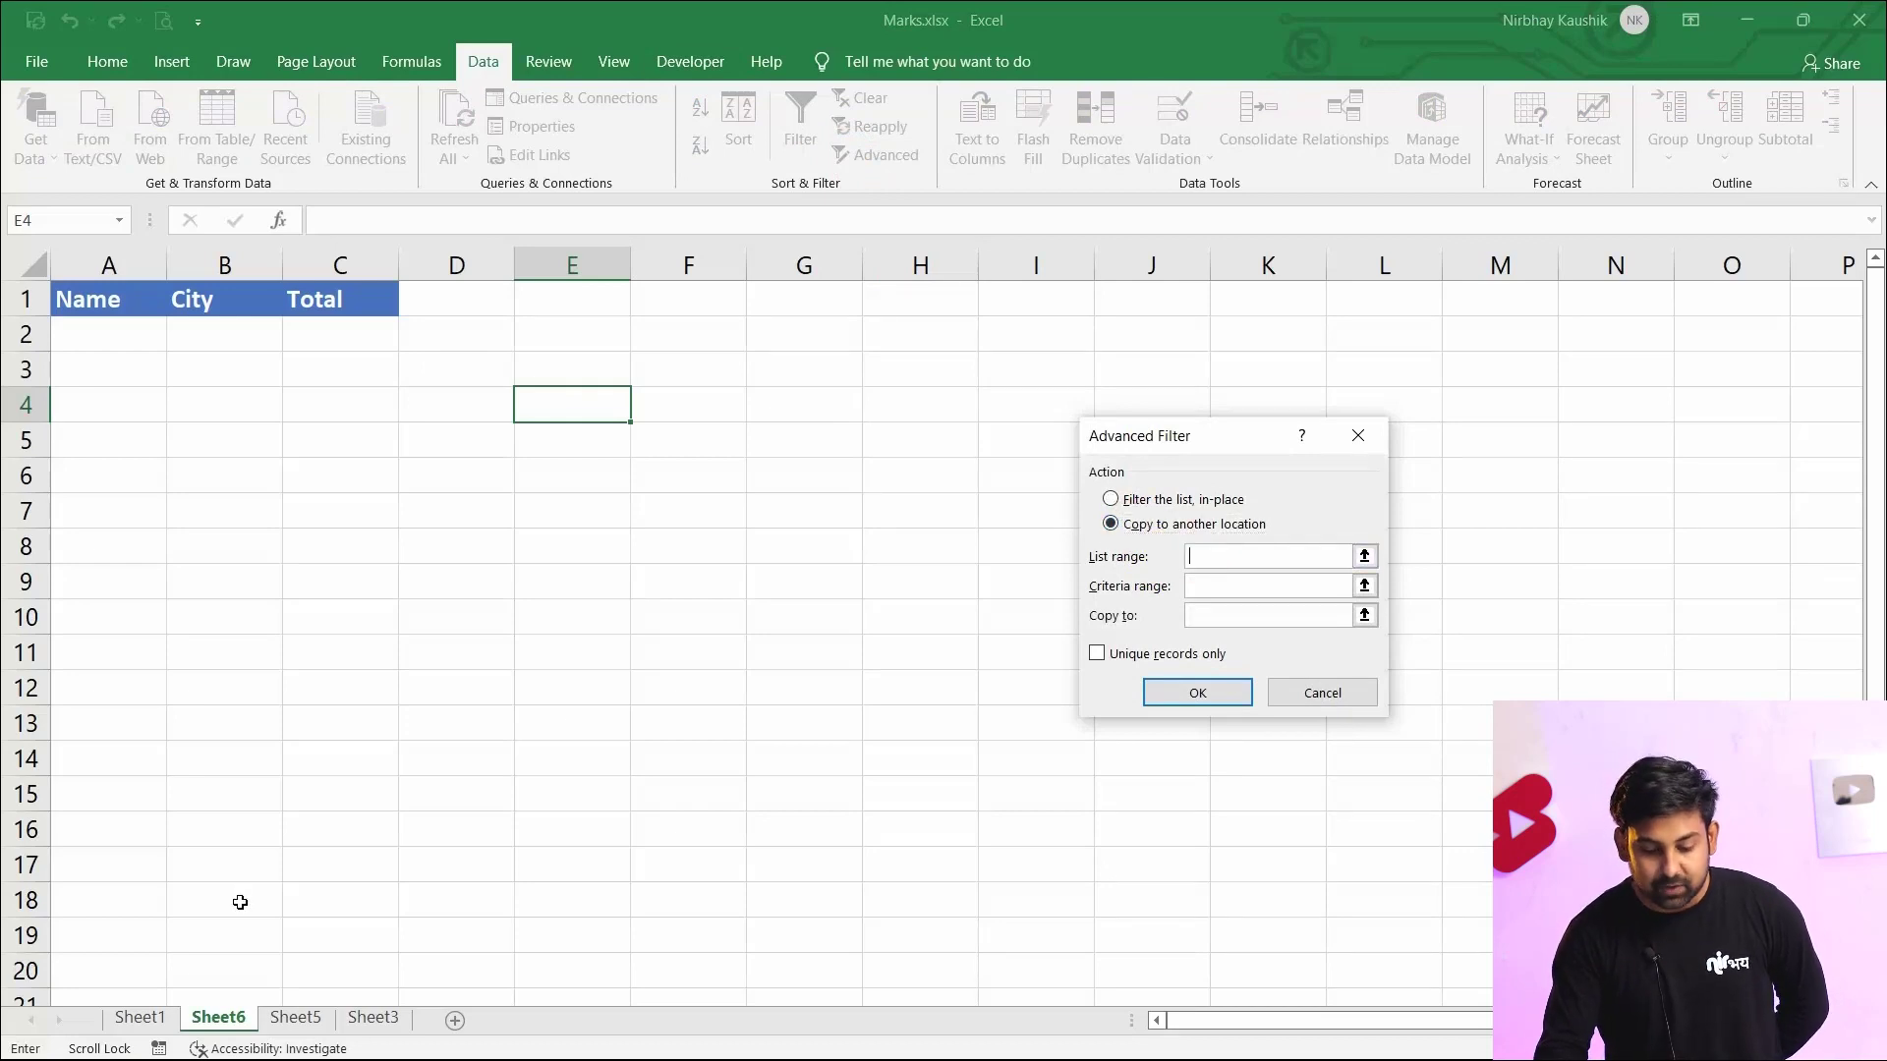
click(144, 1017)
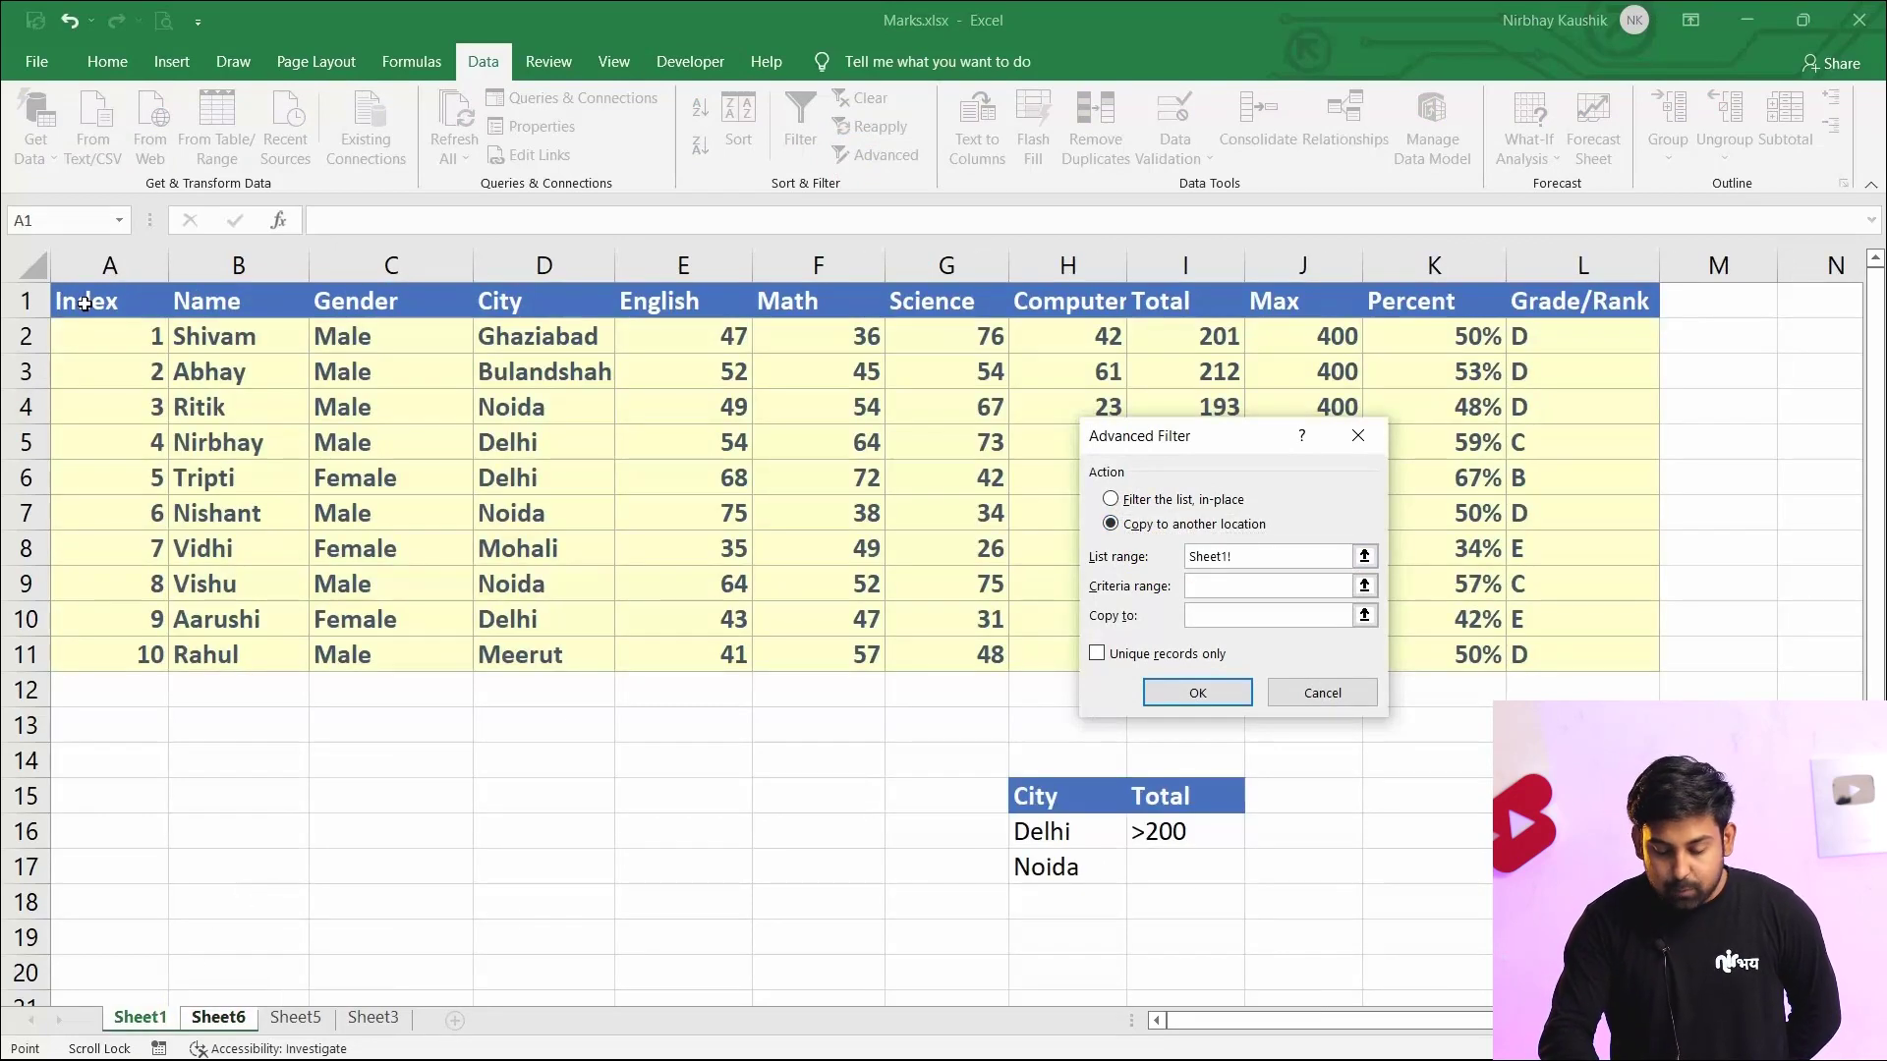
drag(86, 305, 279, 412)
drag(1618, 580, 1620, 650)
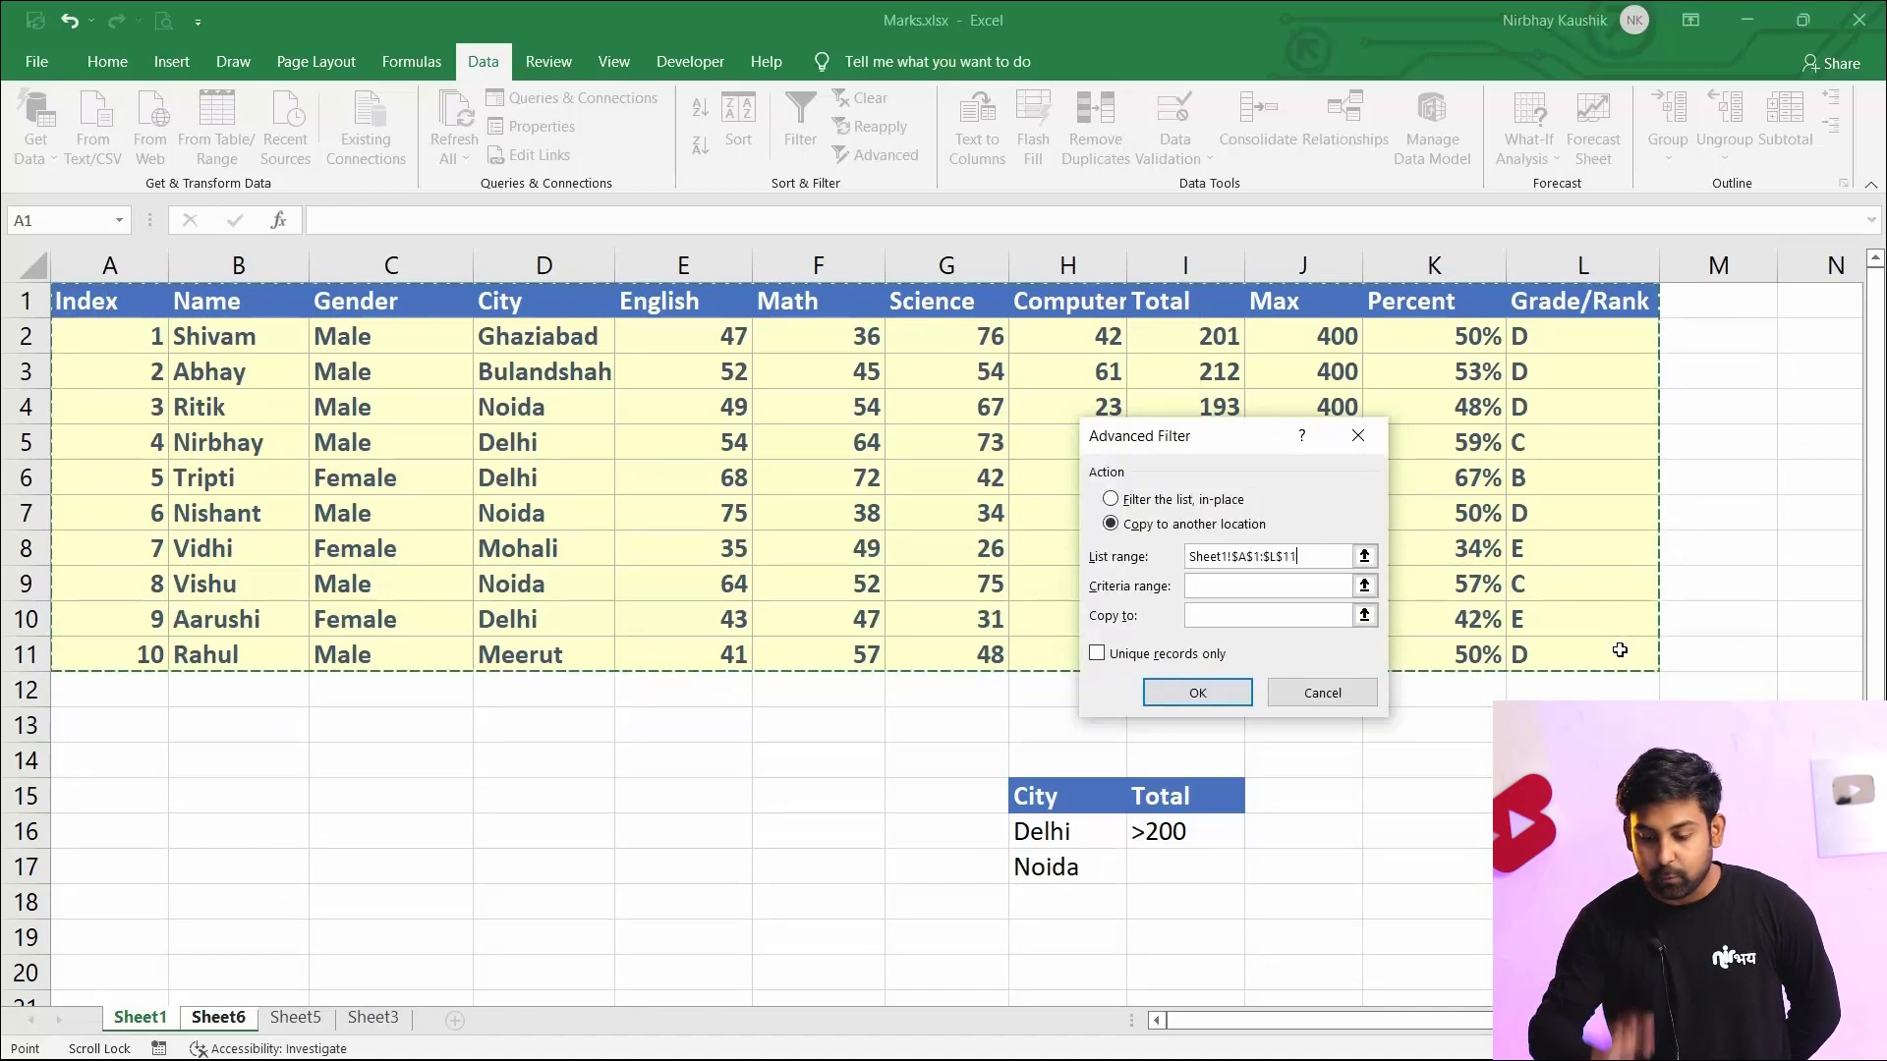
click(1287, 594)
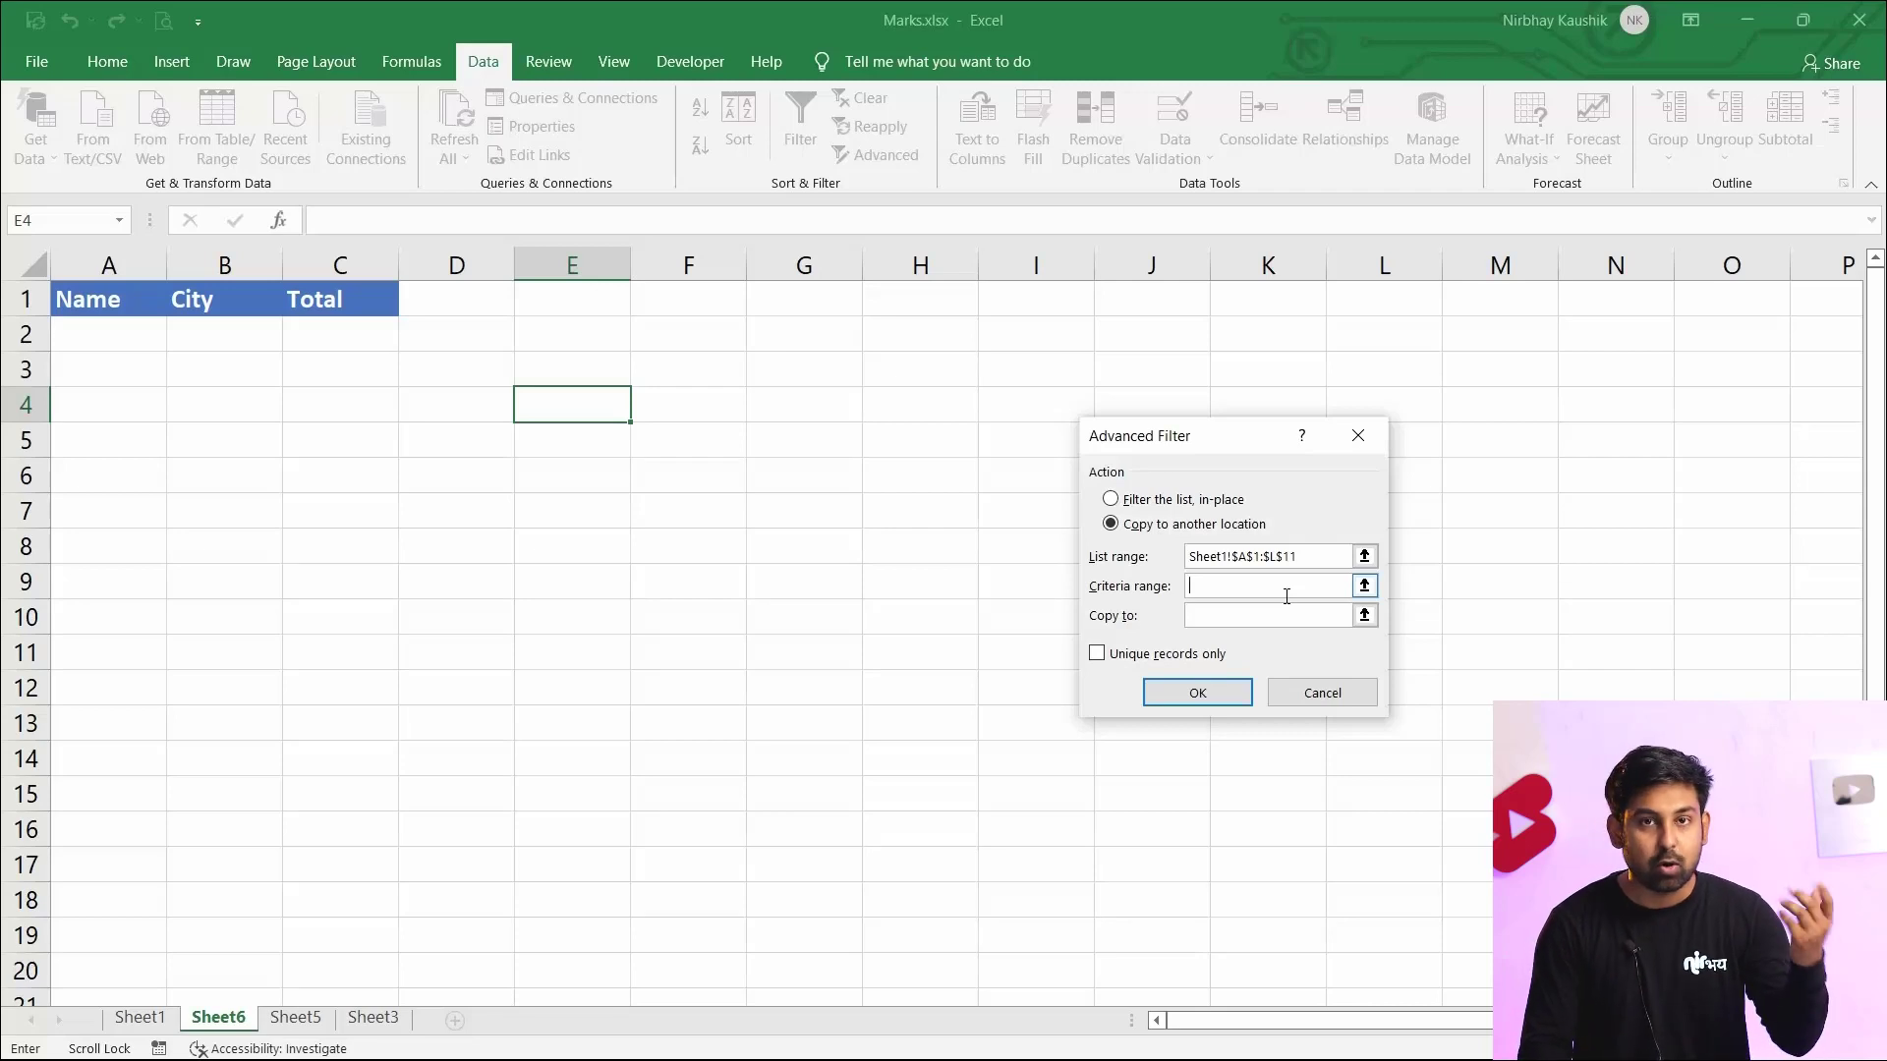
click(143, 1019)
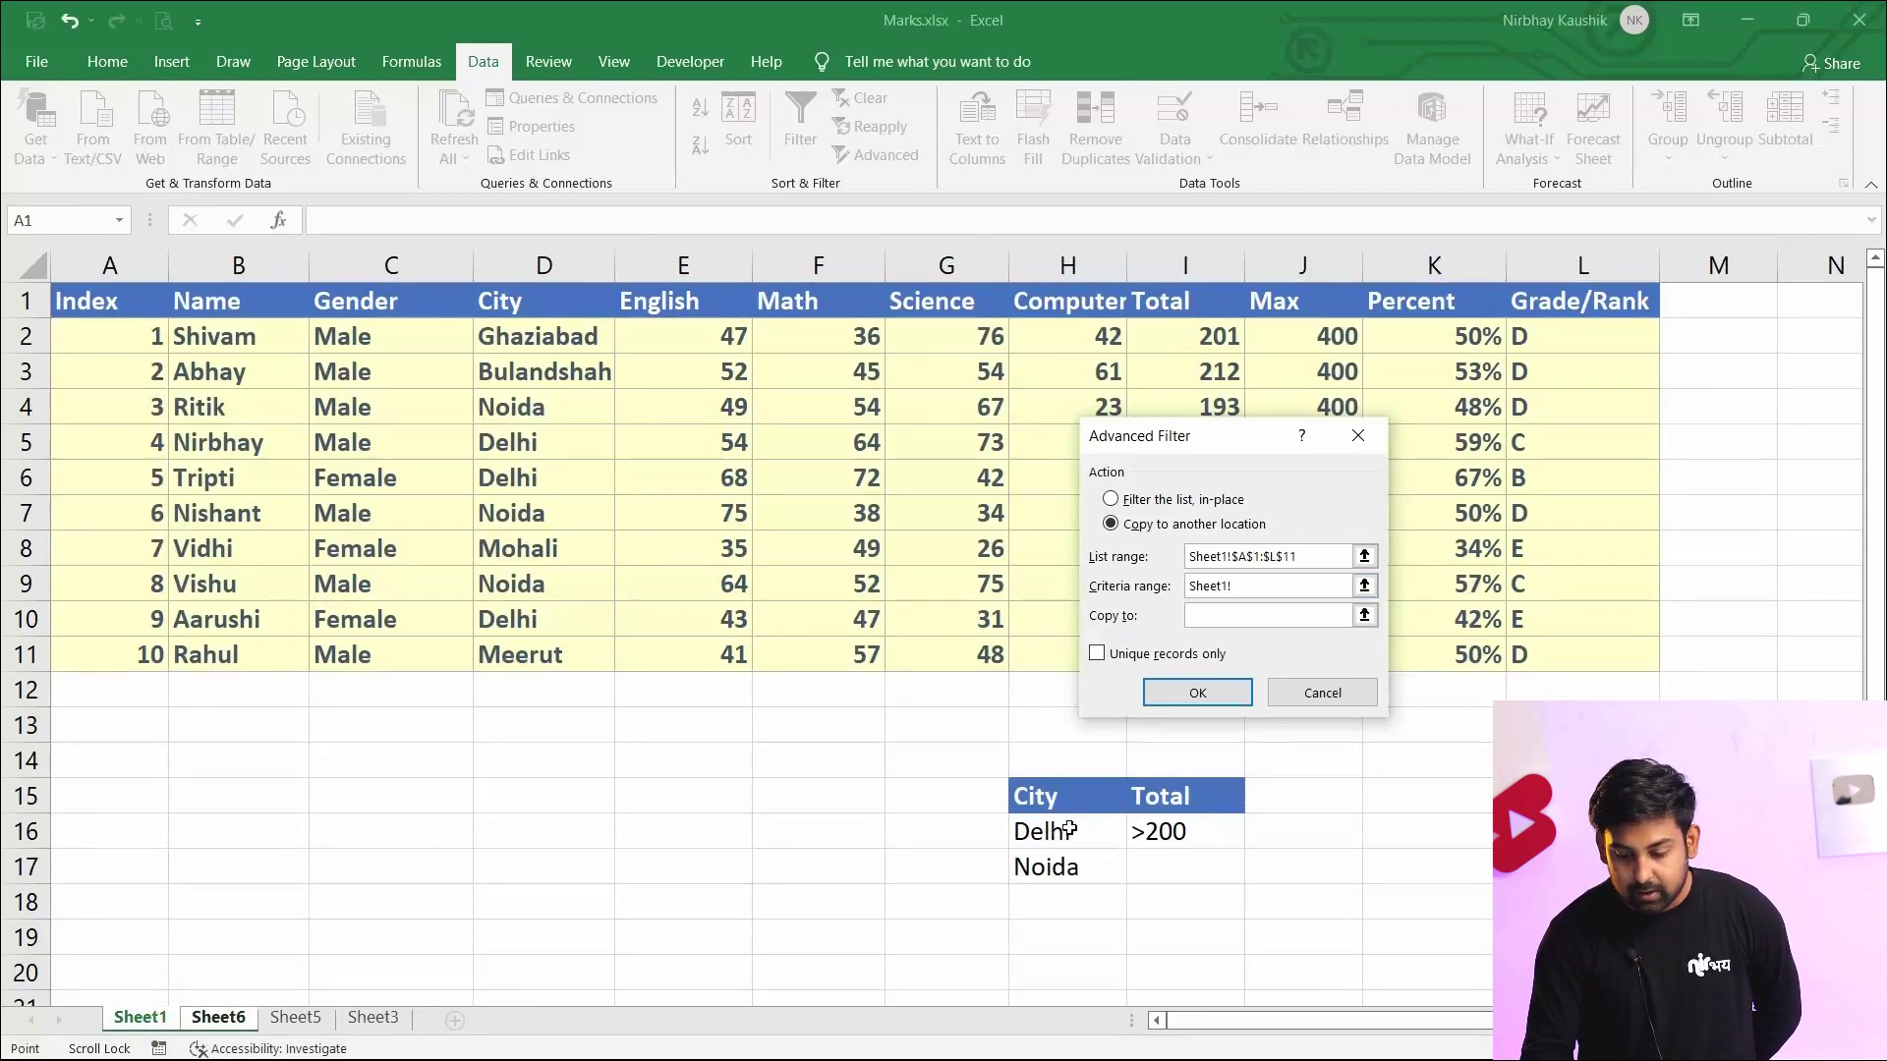
drag(1064, 798, 1069, 865)
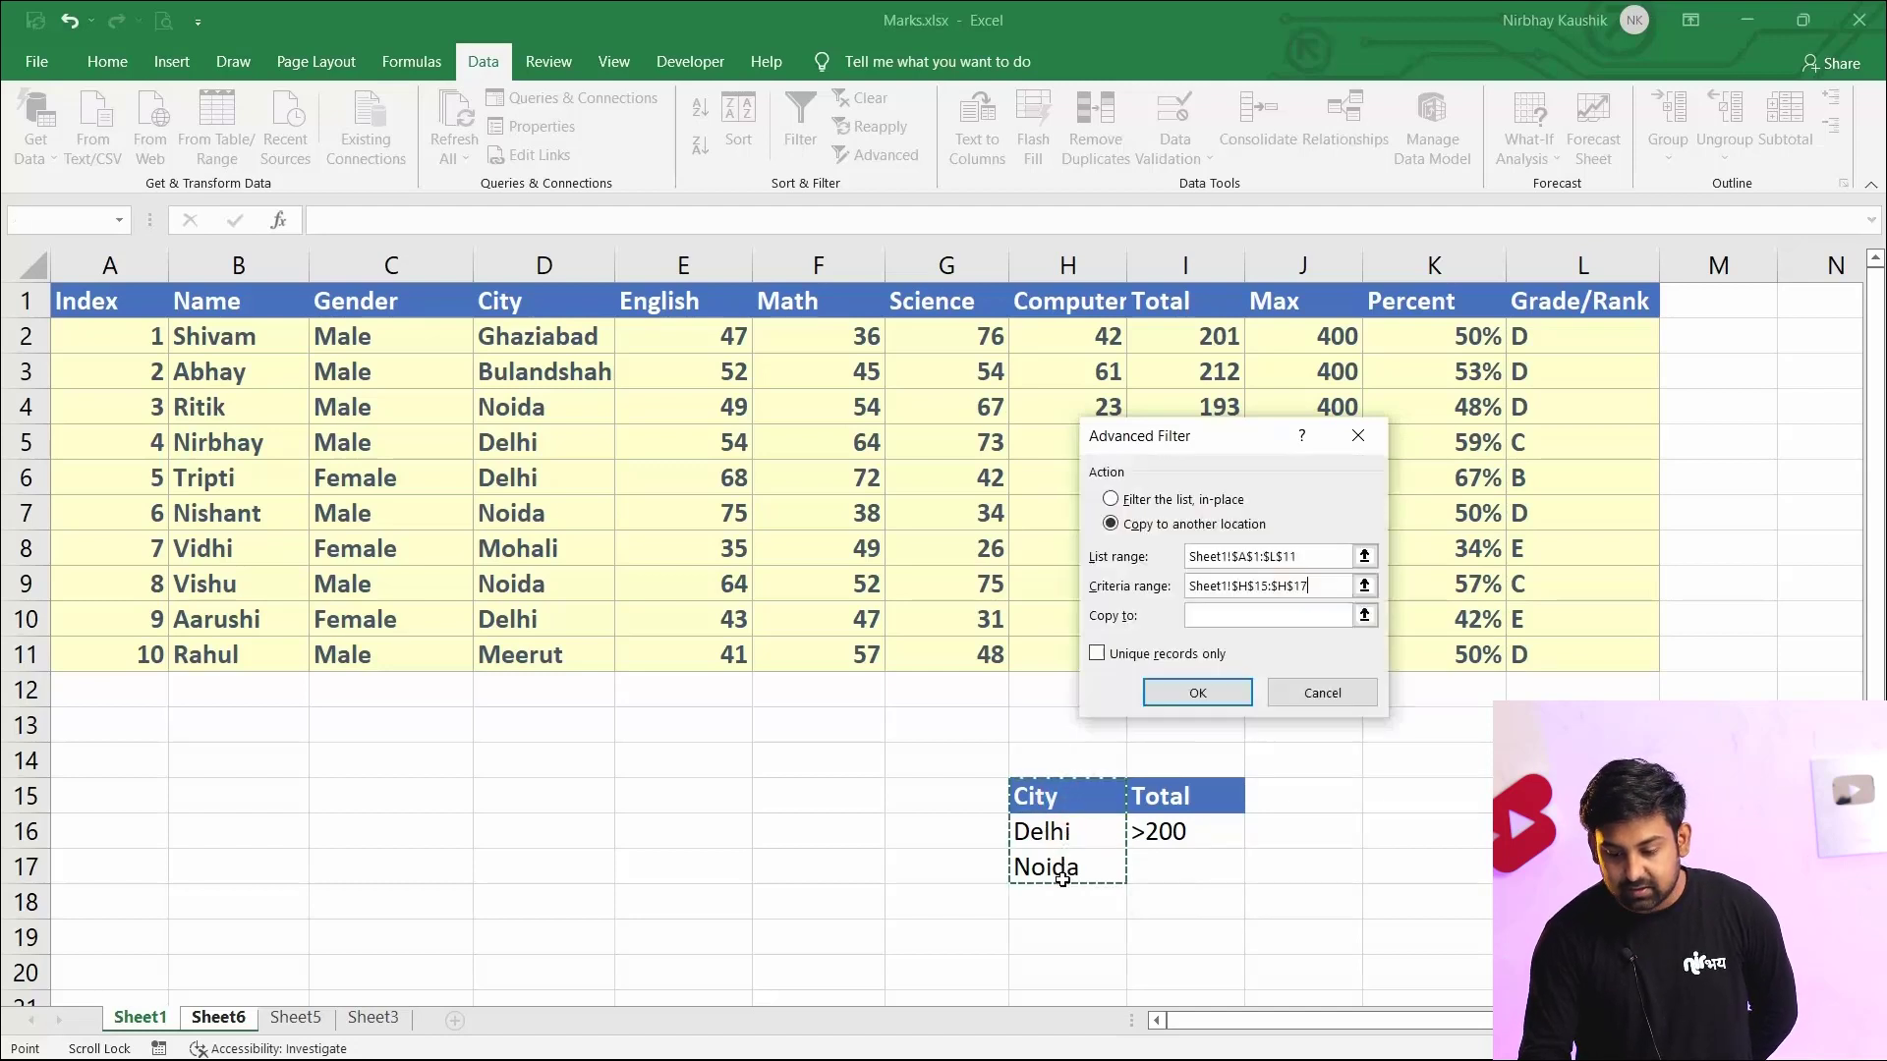
Set the copy destination to the new sheet's headers Sheet6!$A$1:$C$1 and apply the advanced filter
click(1205, 615)
click(218, 1019)
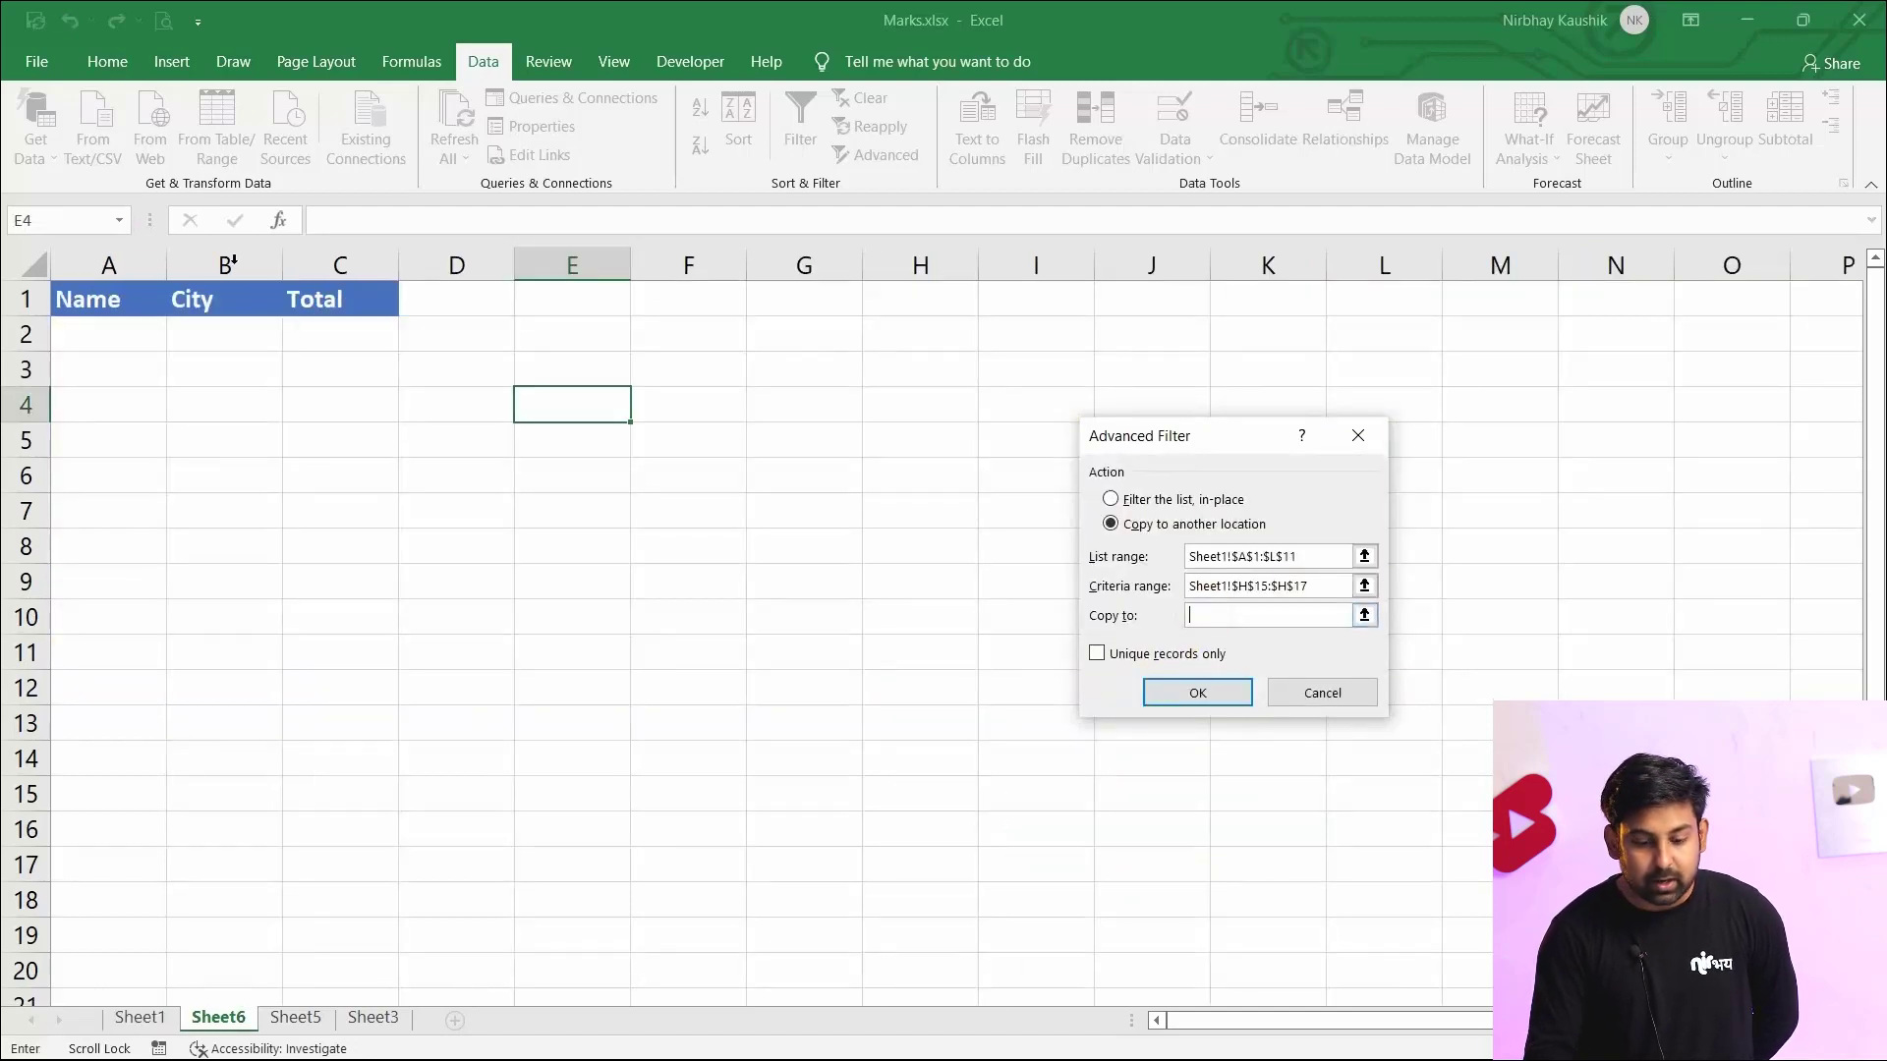
drag(92, 300, 308, 303)
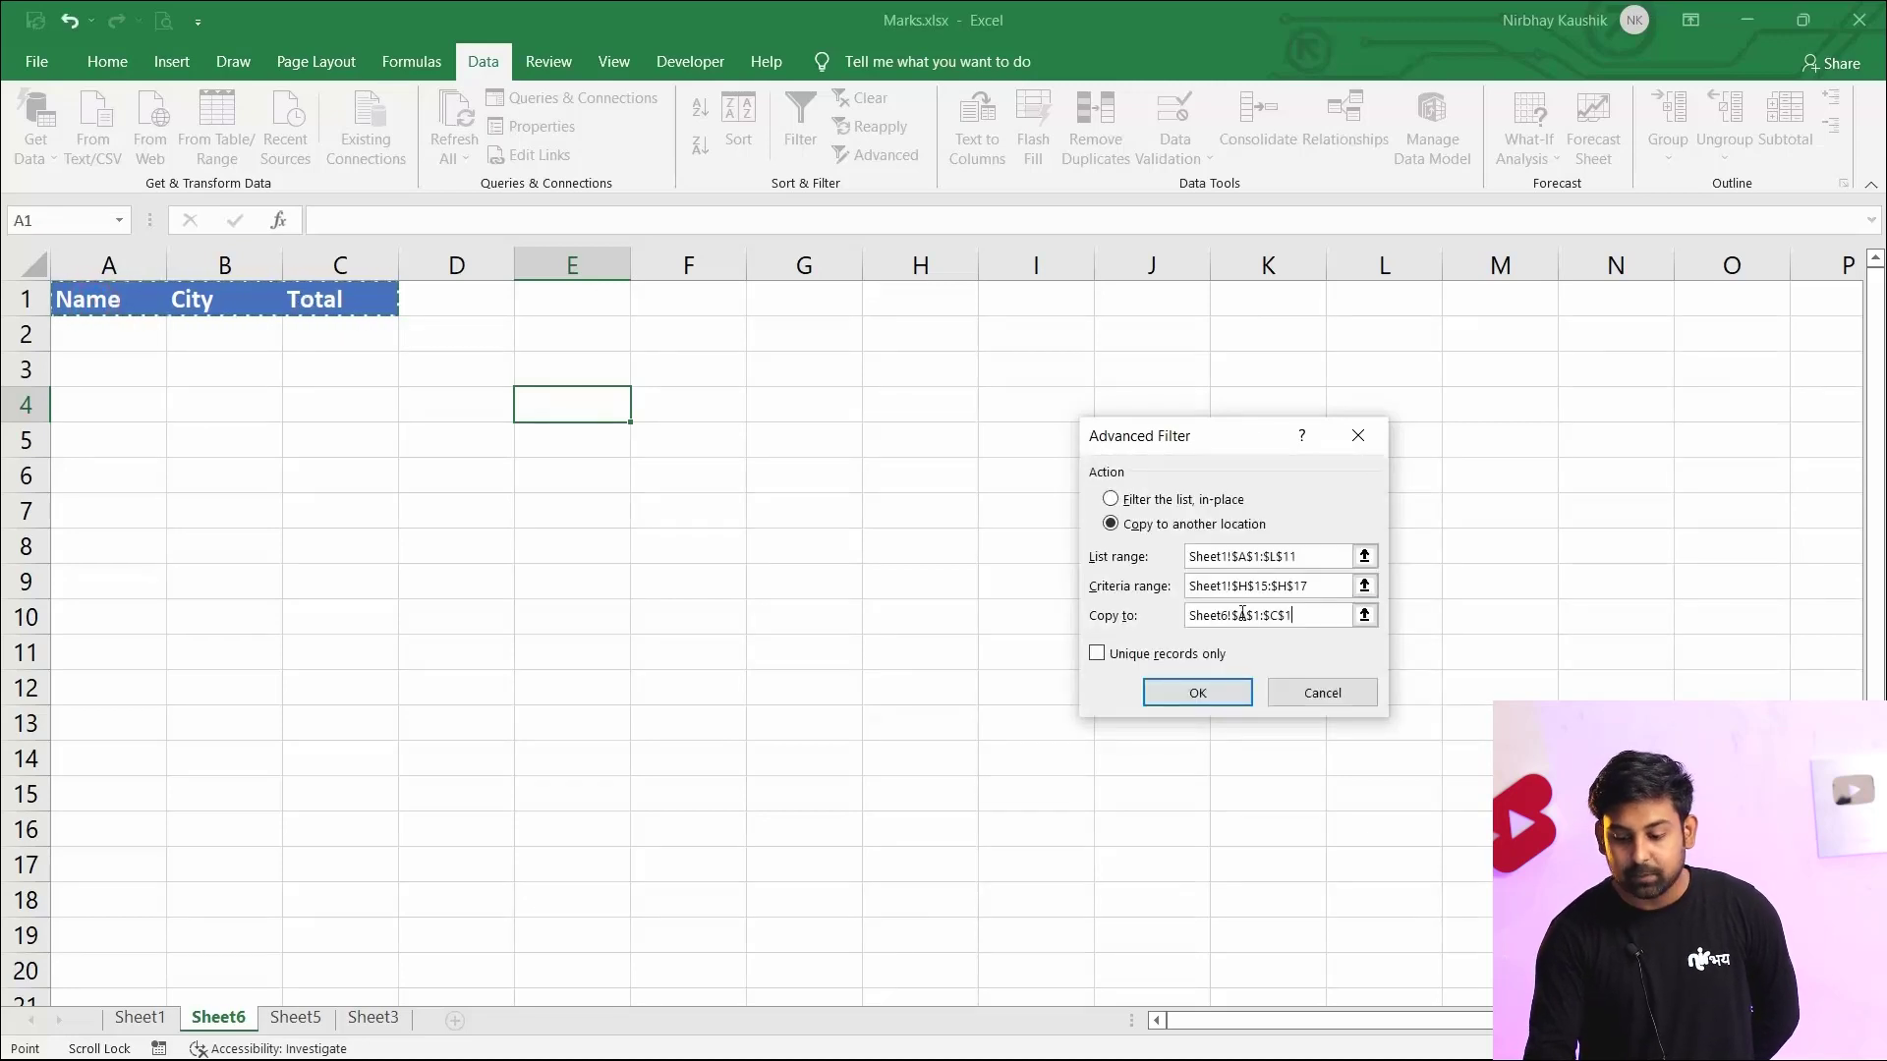
click(1195, 693)
click(1192, 687)
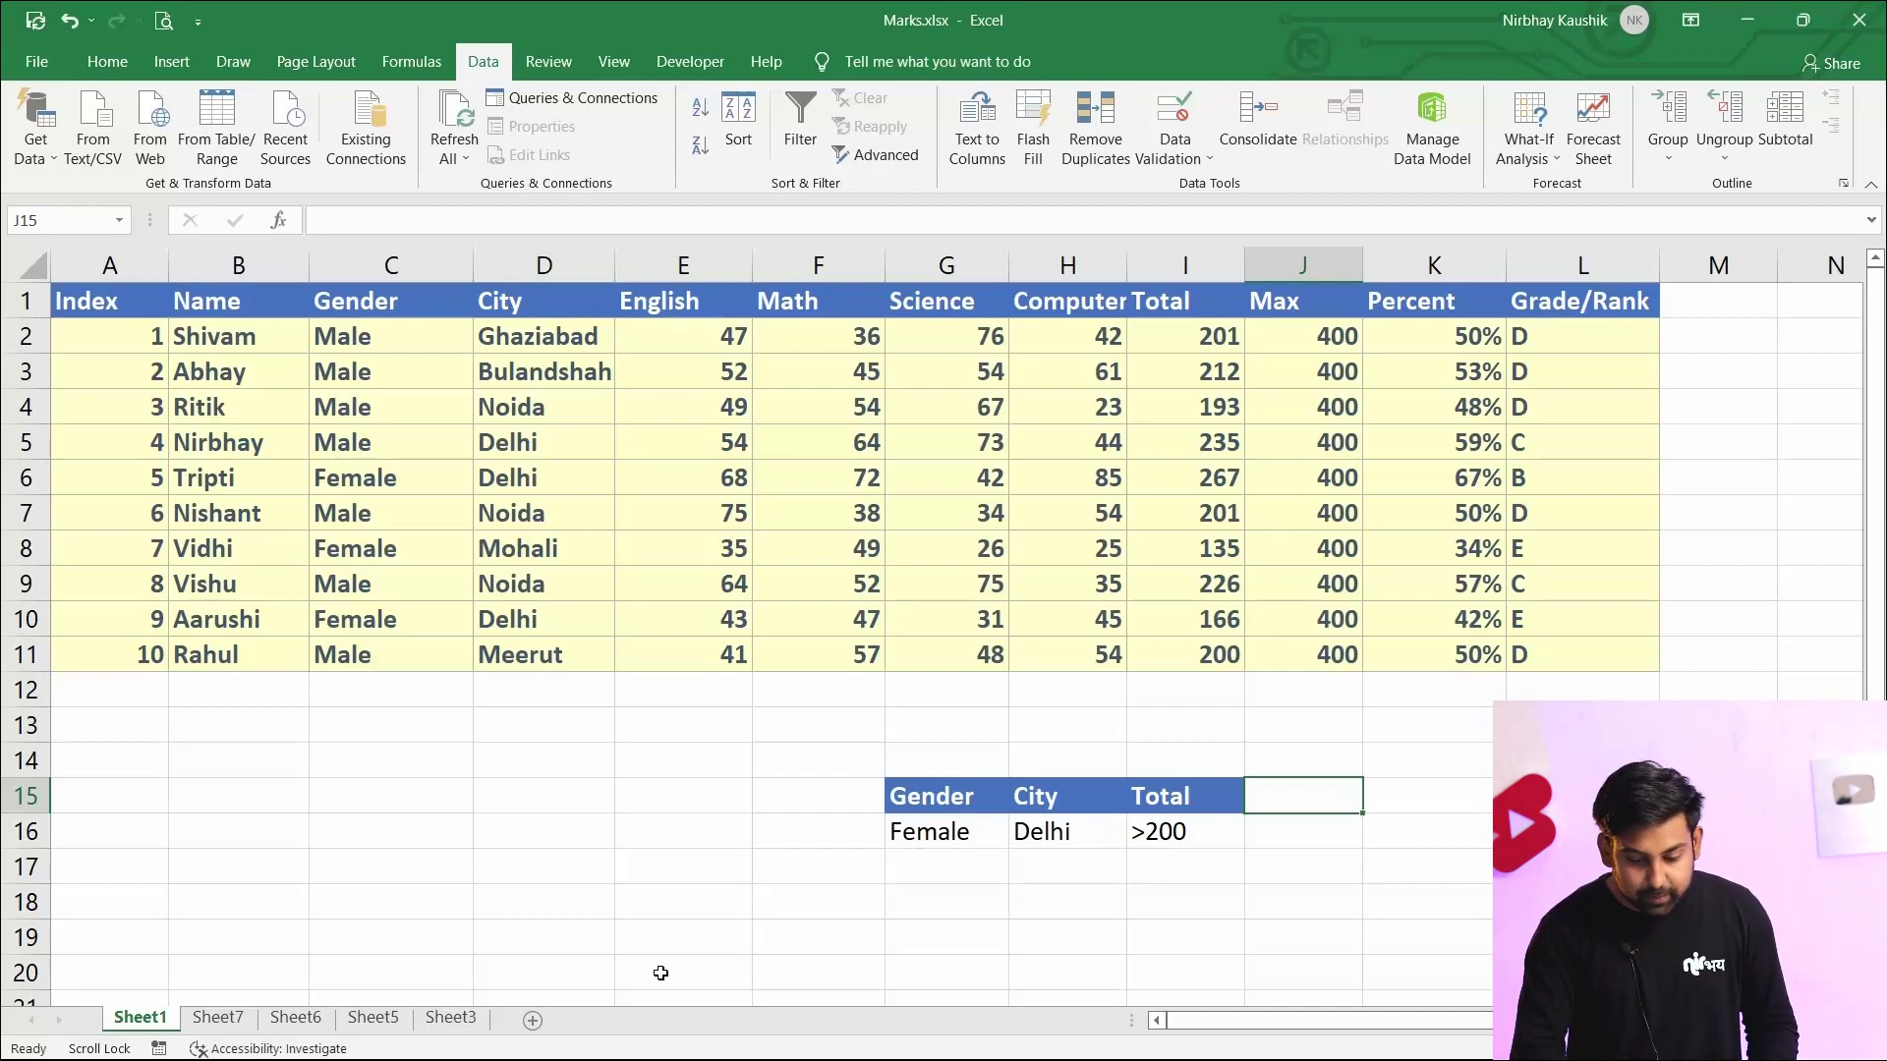
Add another new sheet and paste Sheet1's Name, Gender, City and Total headers into its first row
click(533, 1019)
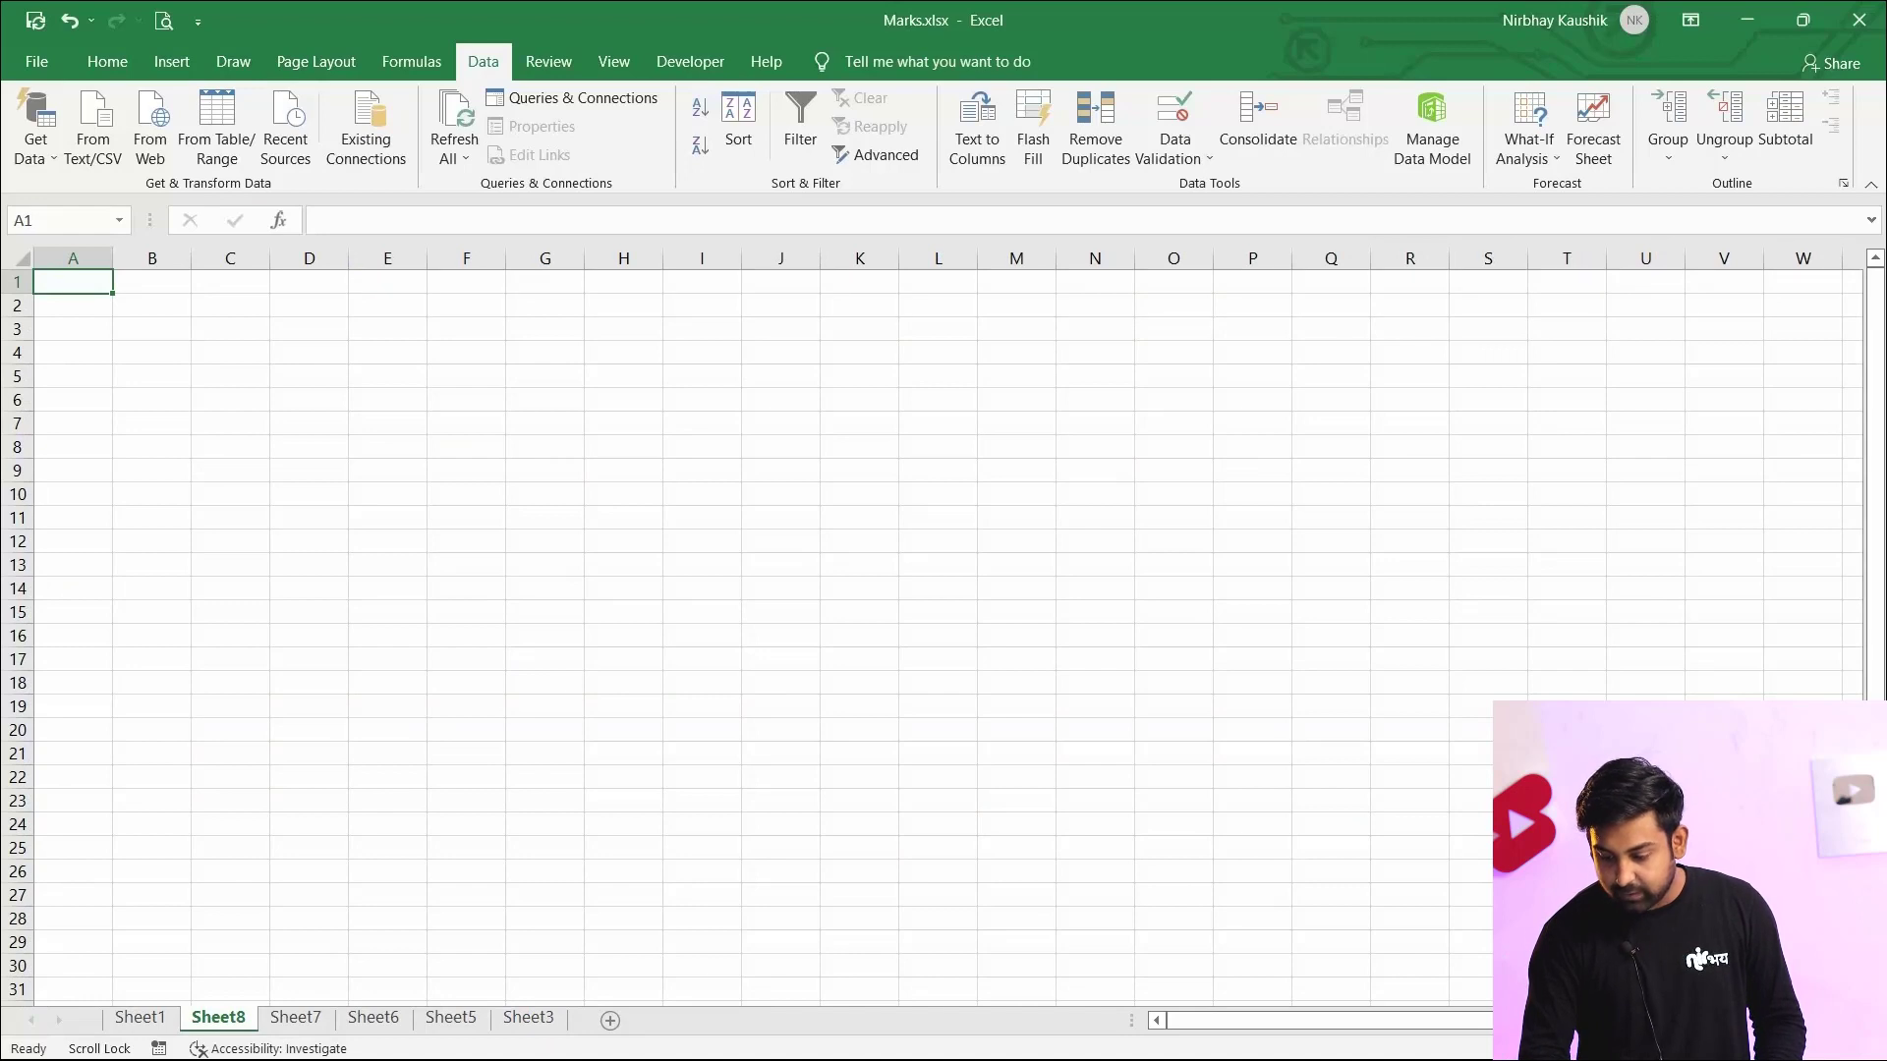
scroll(932, 626, up, 4)
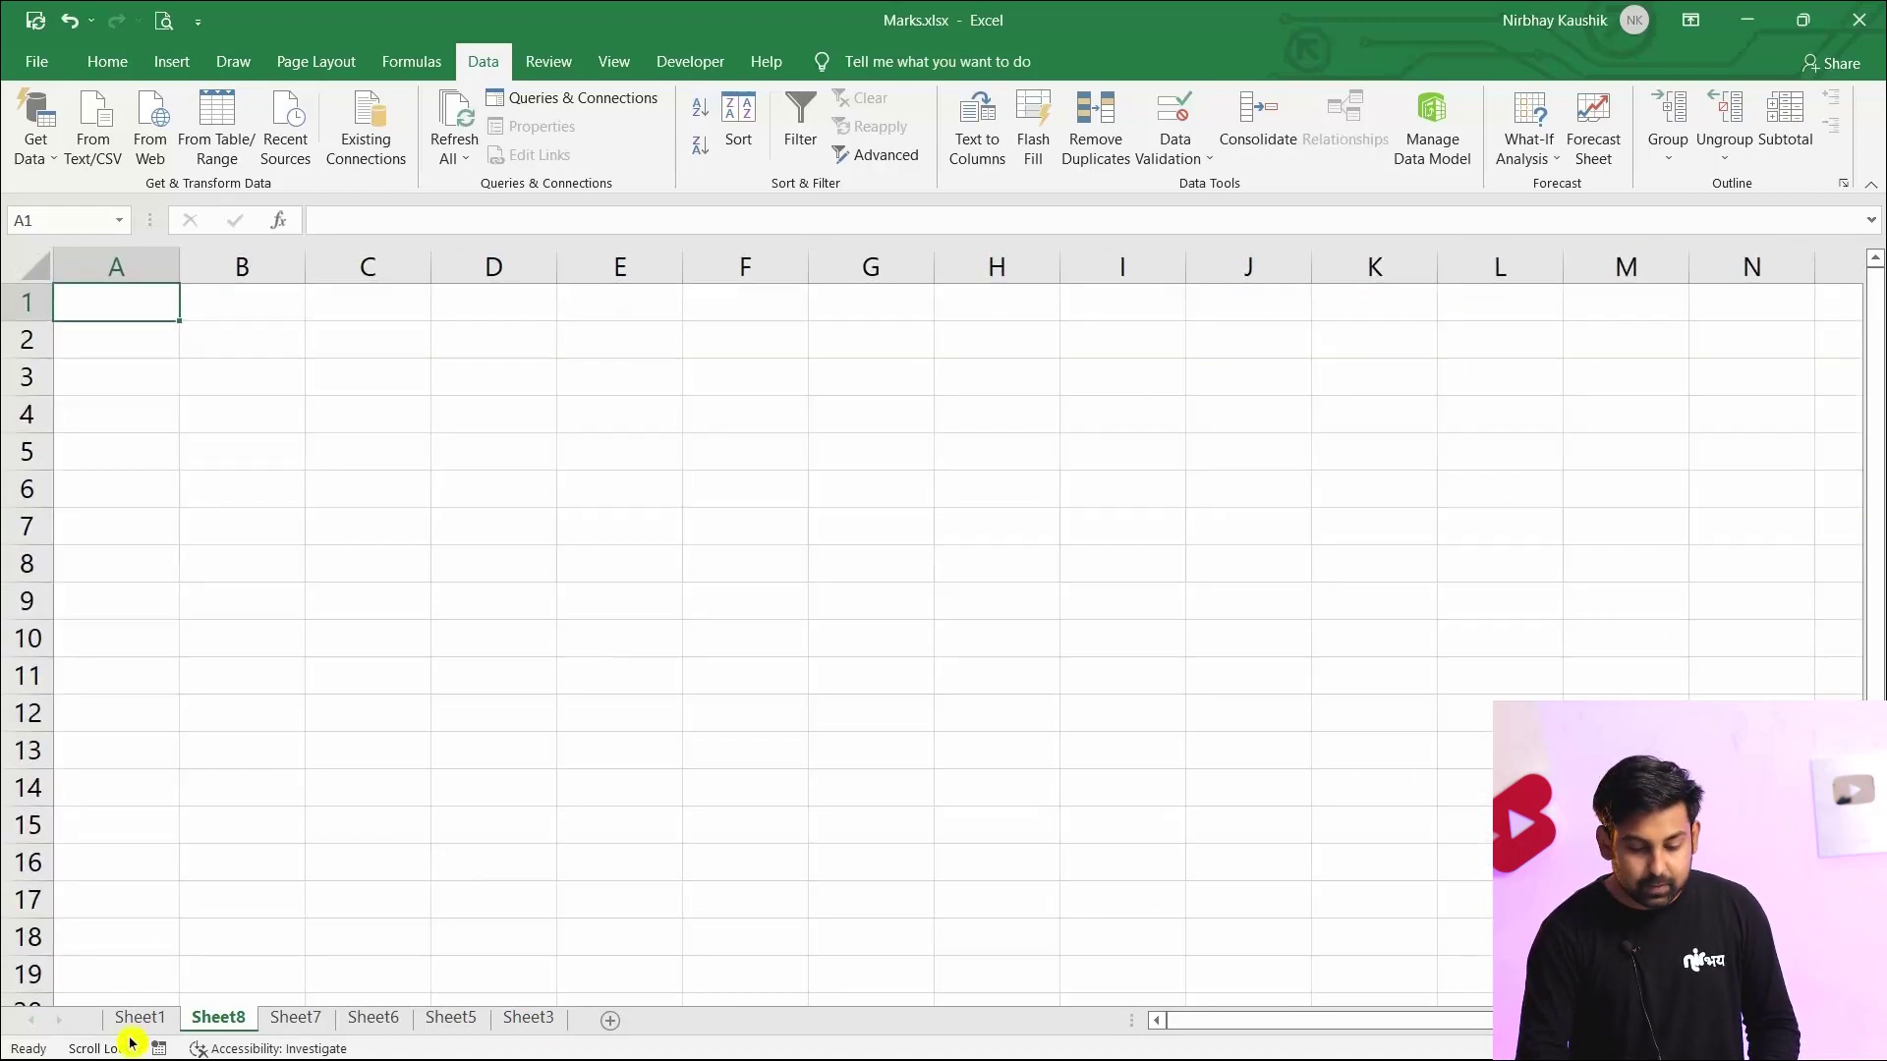
click(138, 1018)
click(912, 798)
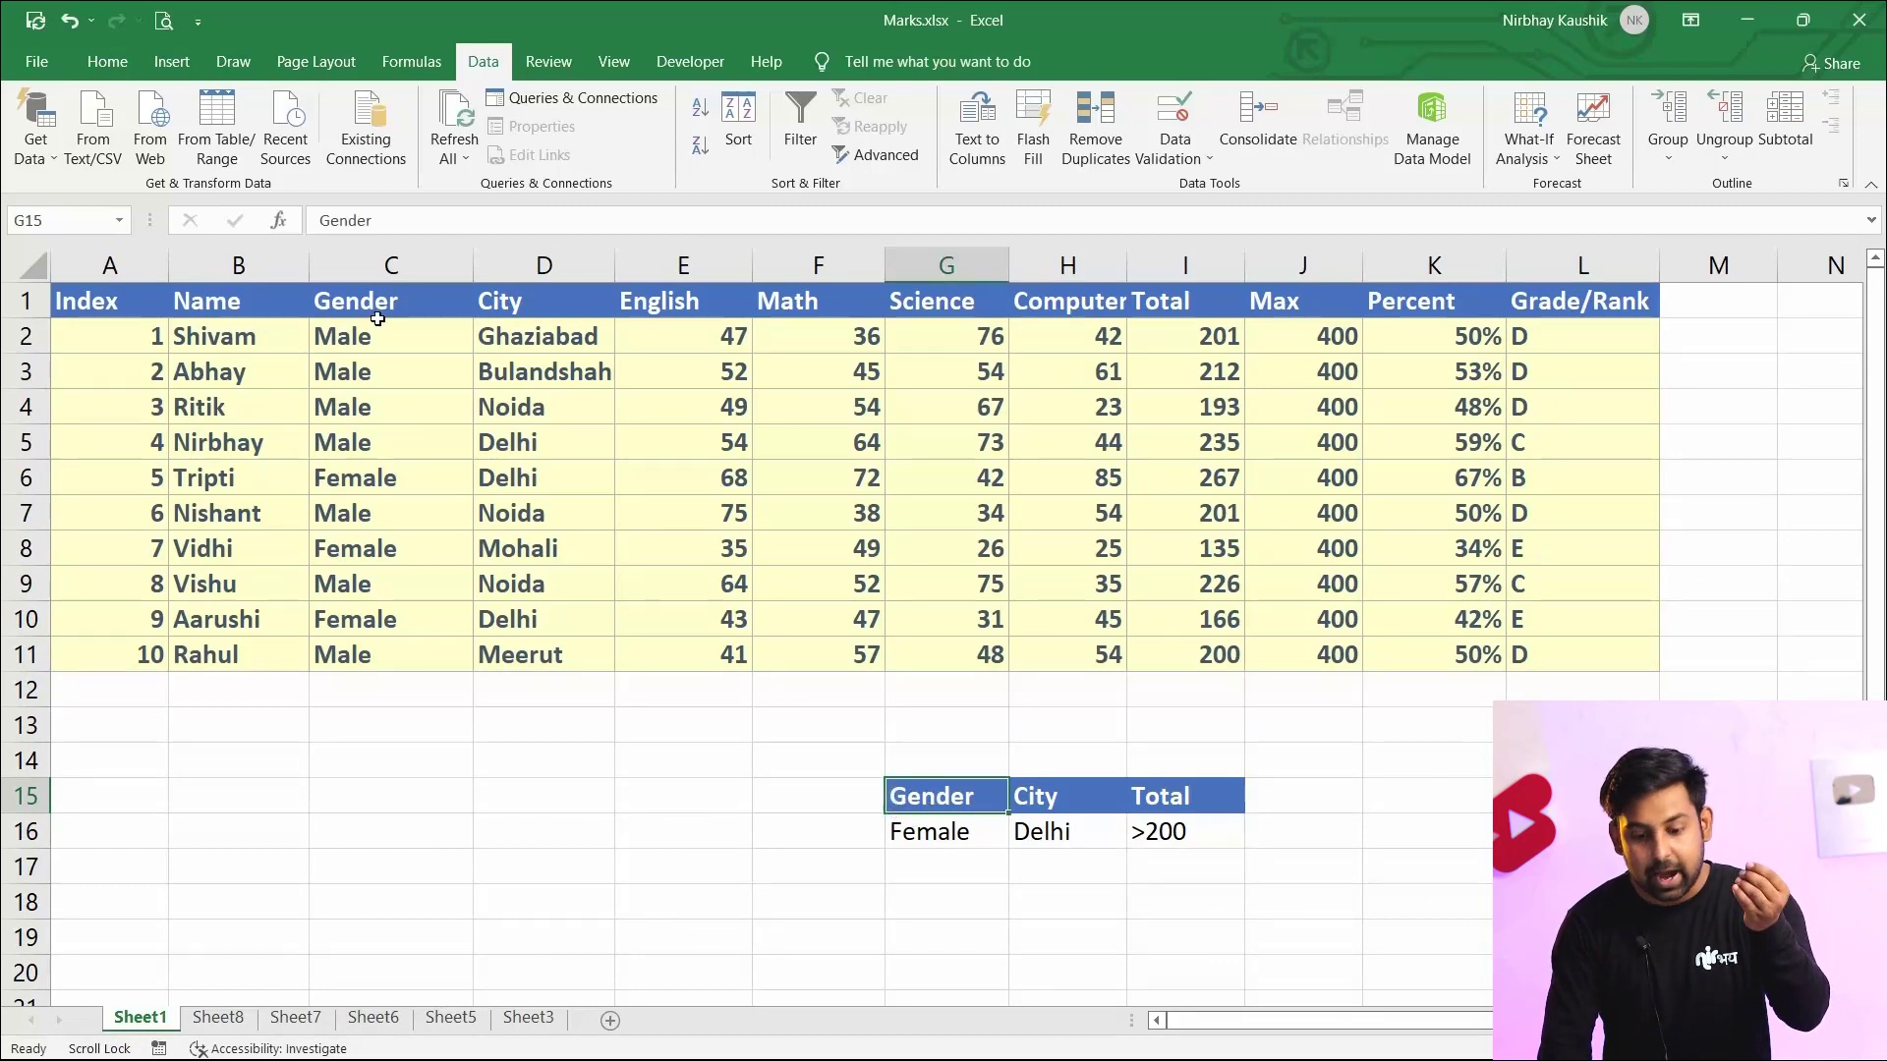
click(940, 828)
click(758, 790)
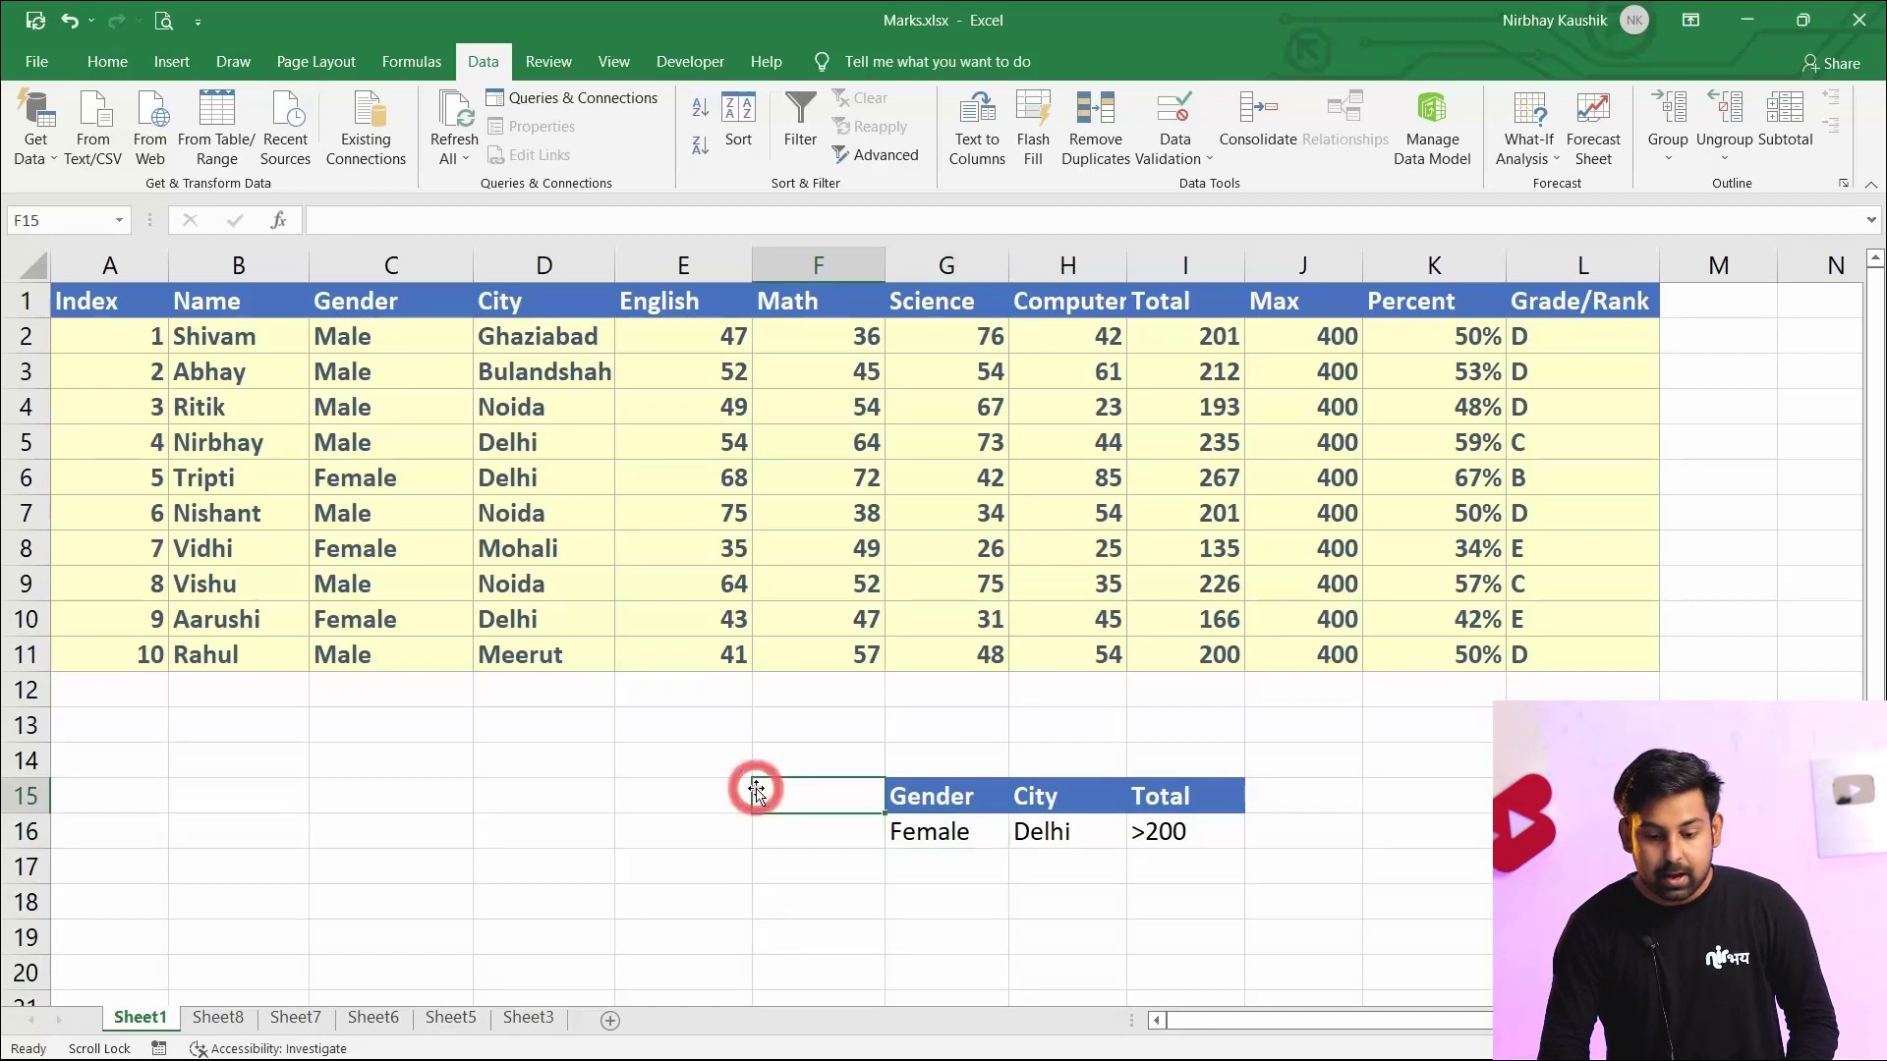
click(254, 304)
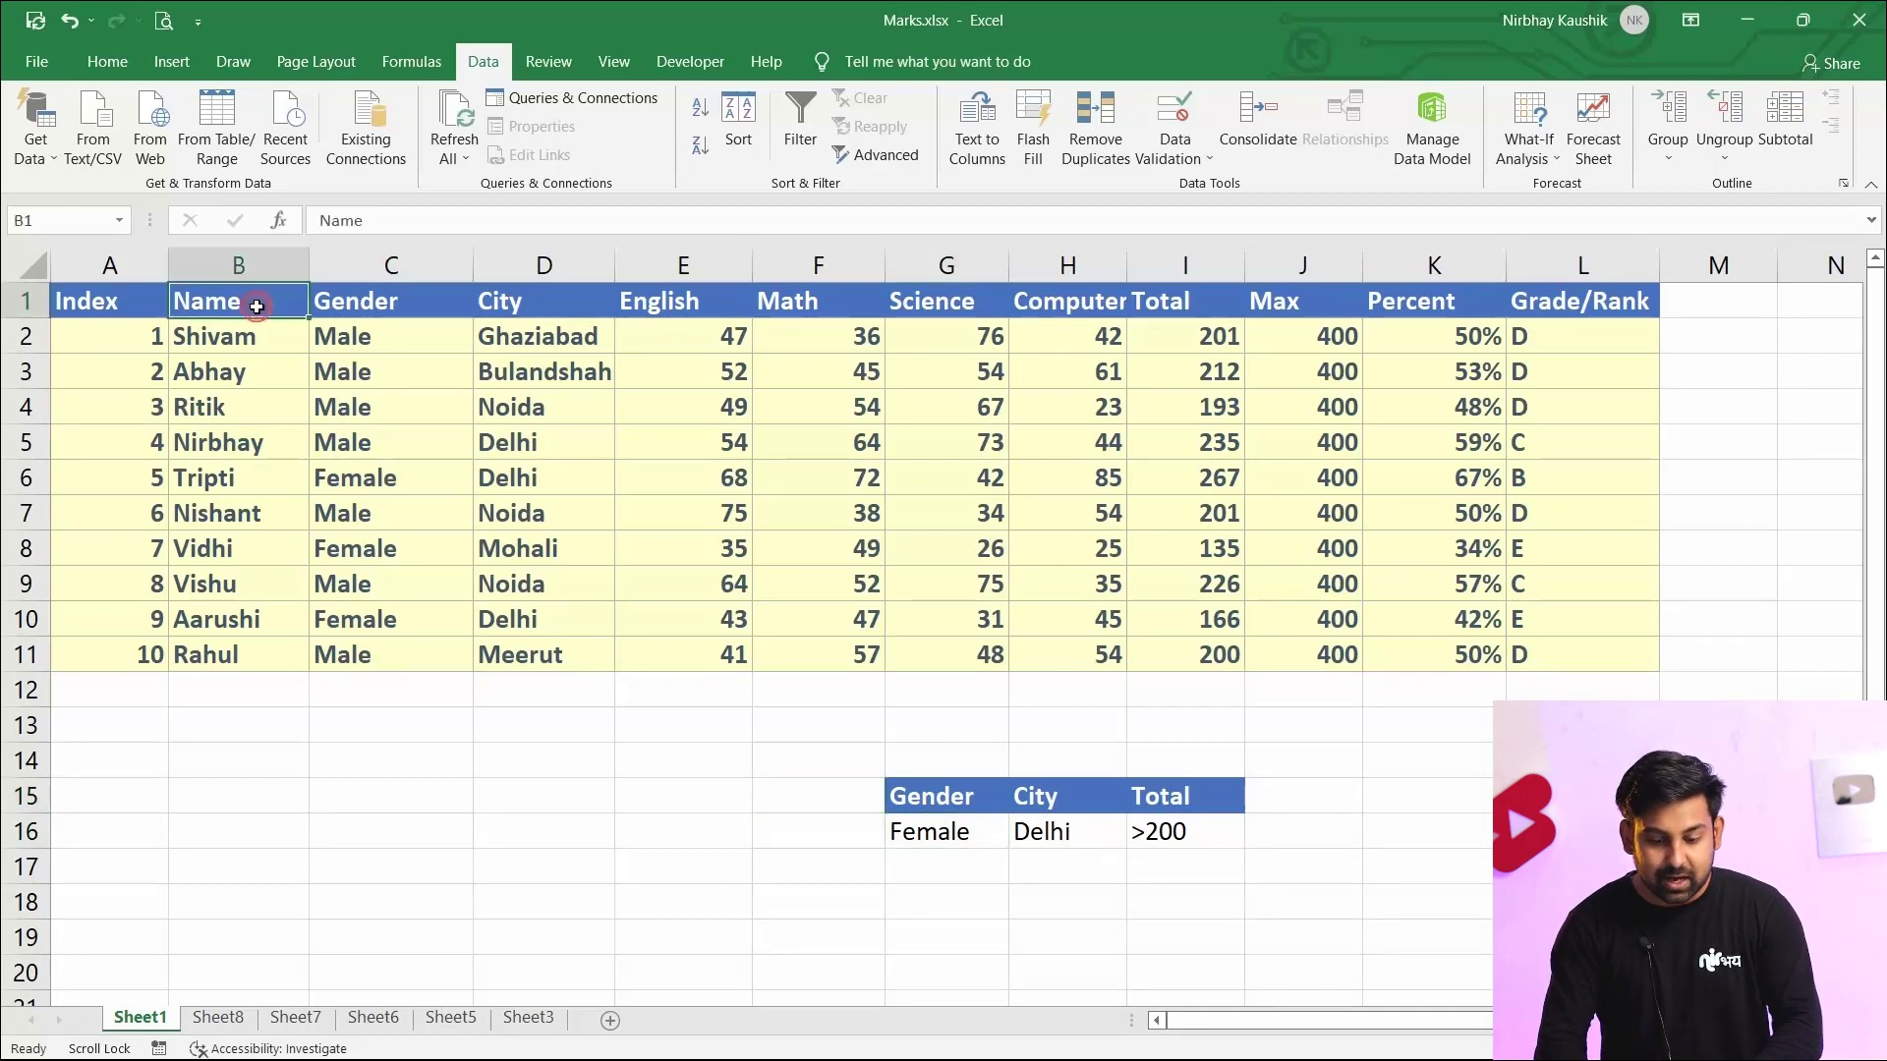
ctrl+click(353, 302)
ctrl+click(623, 303)
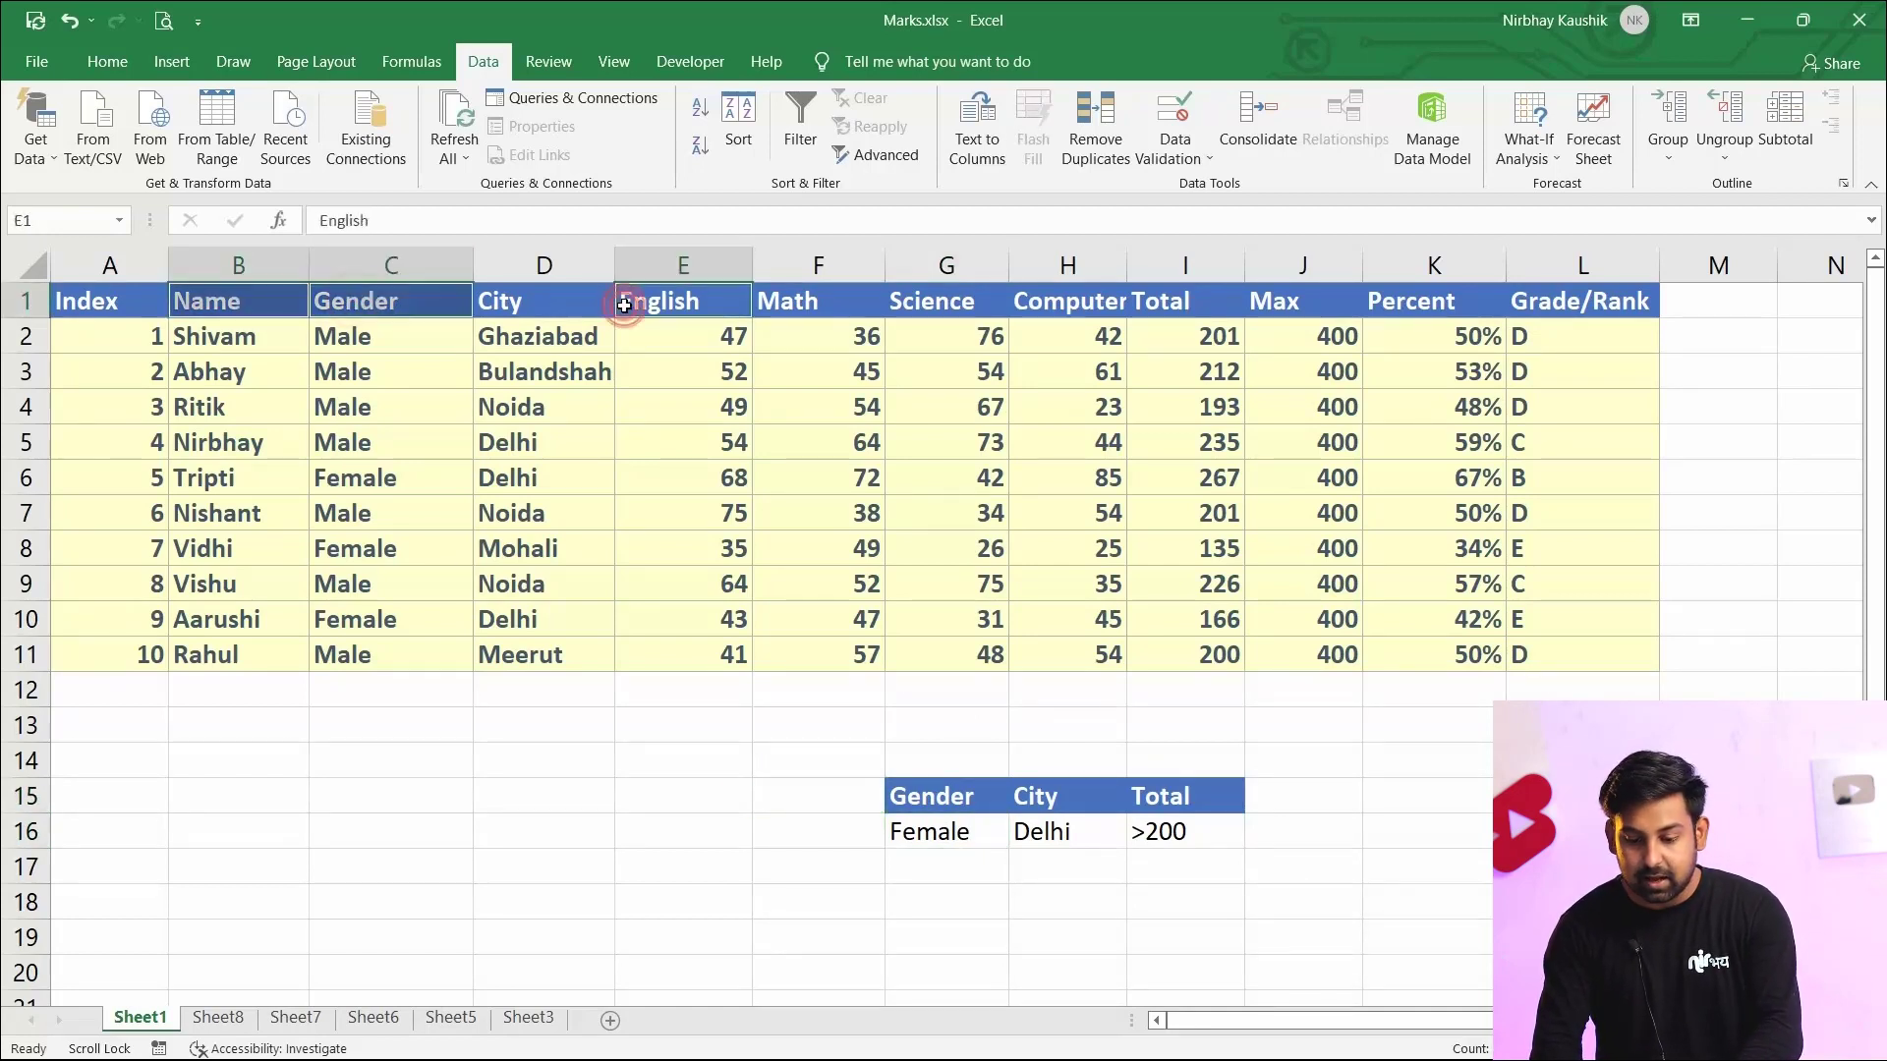
ctrl+click(503, 316)
ctrl+click(715, 306)
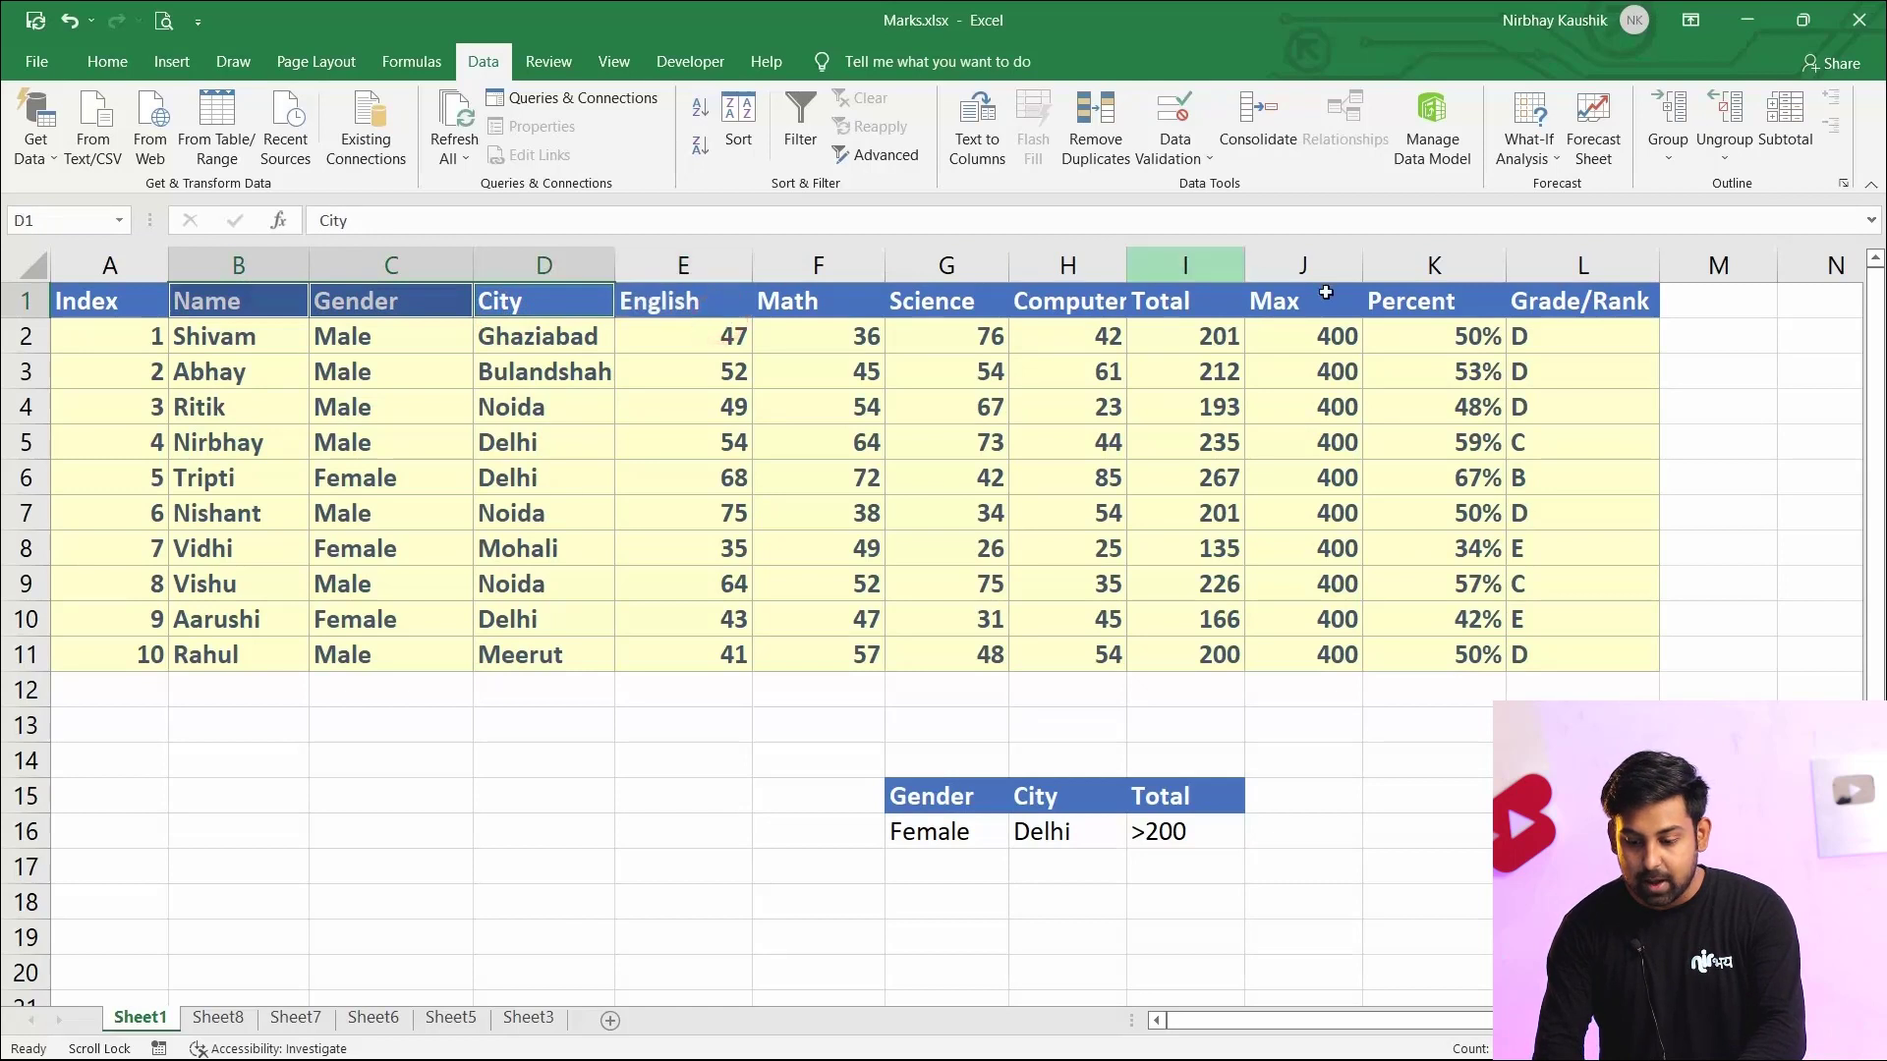
ctrl+click(1163, 306)
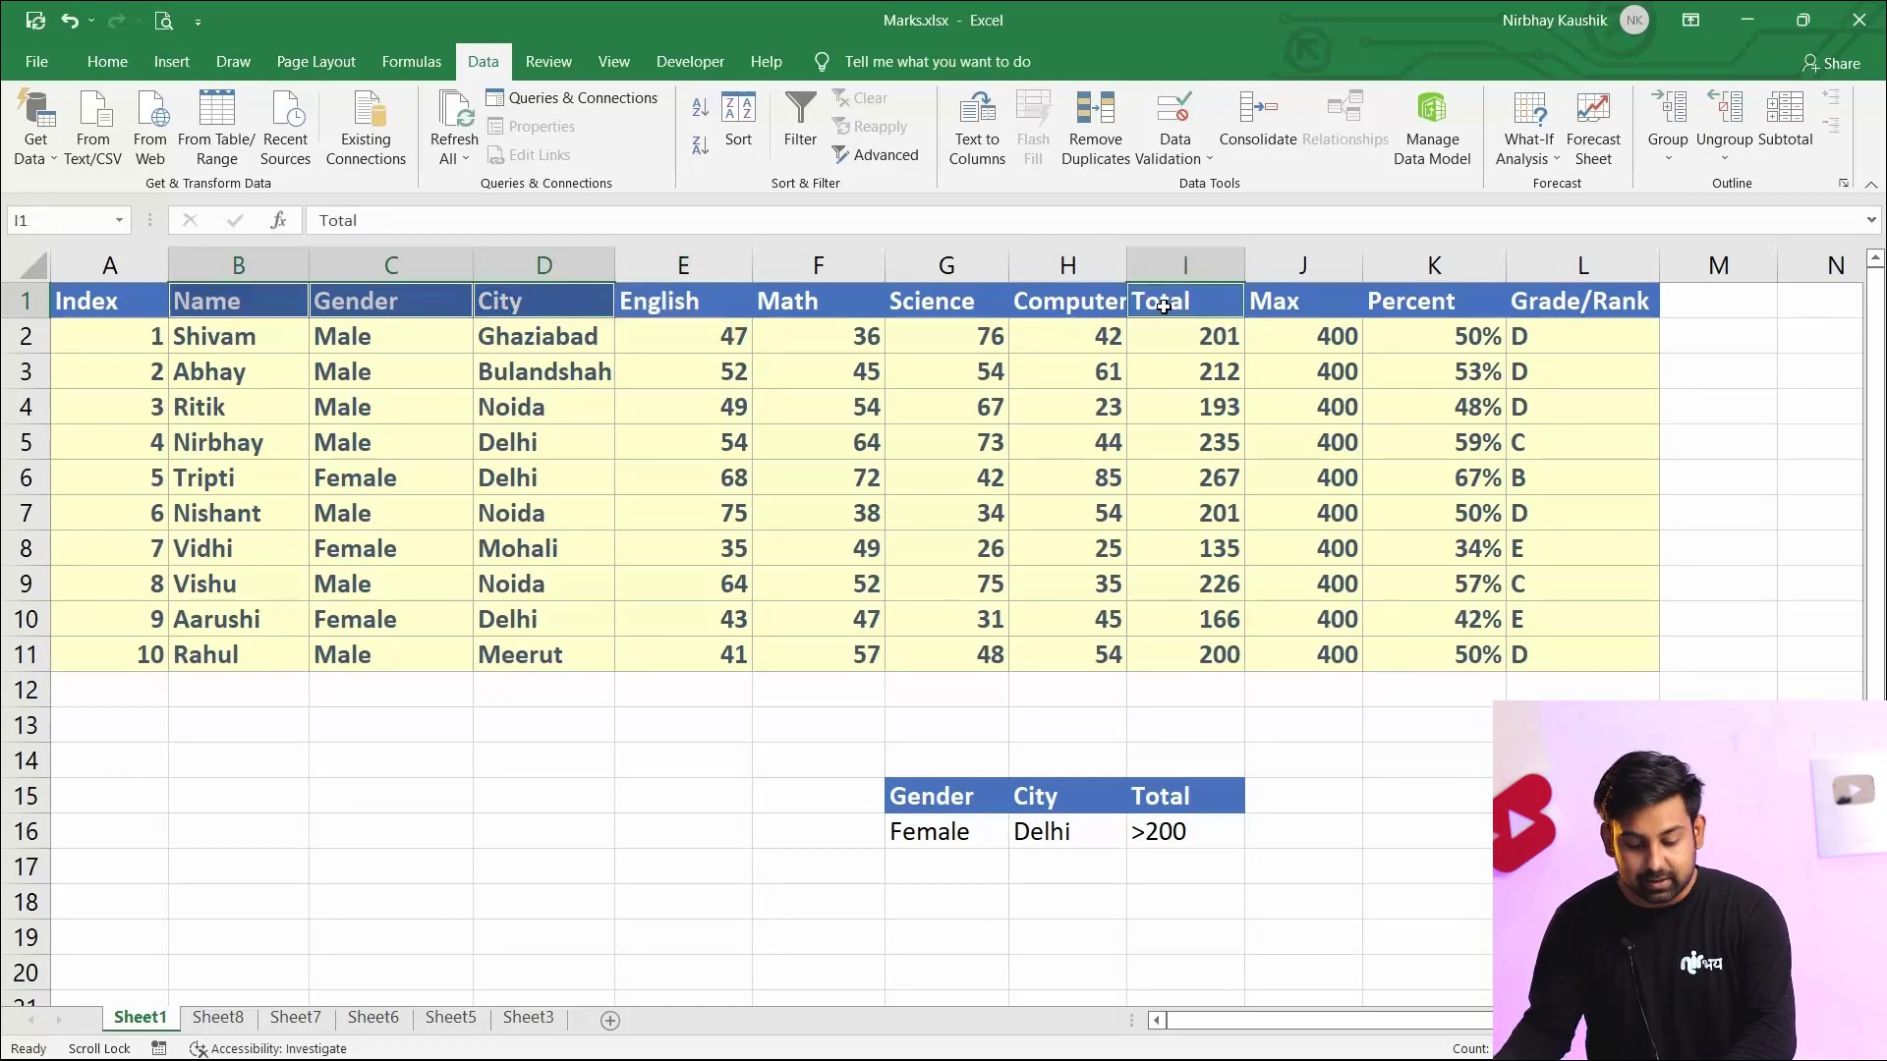
key(ctrl+c)
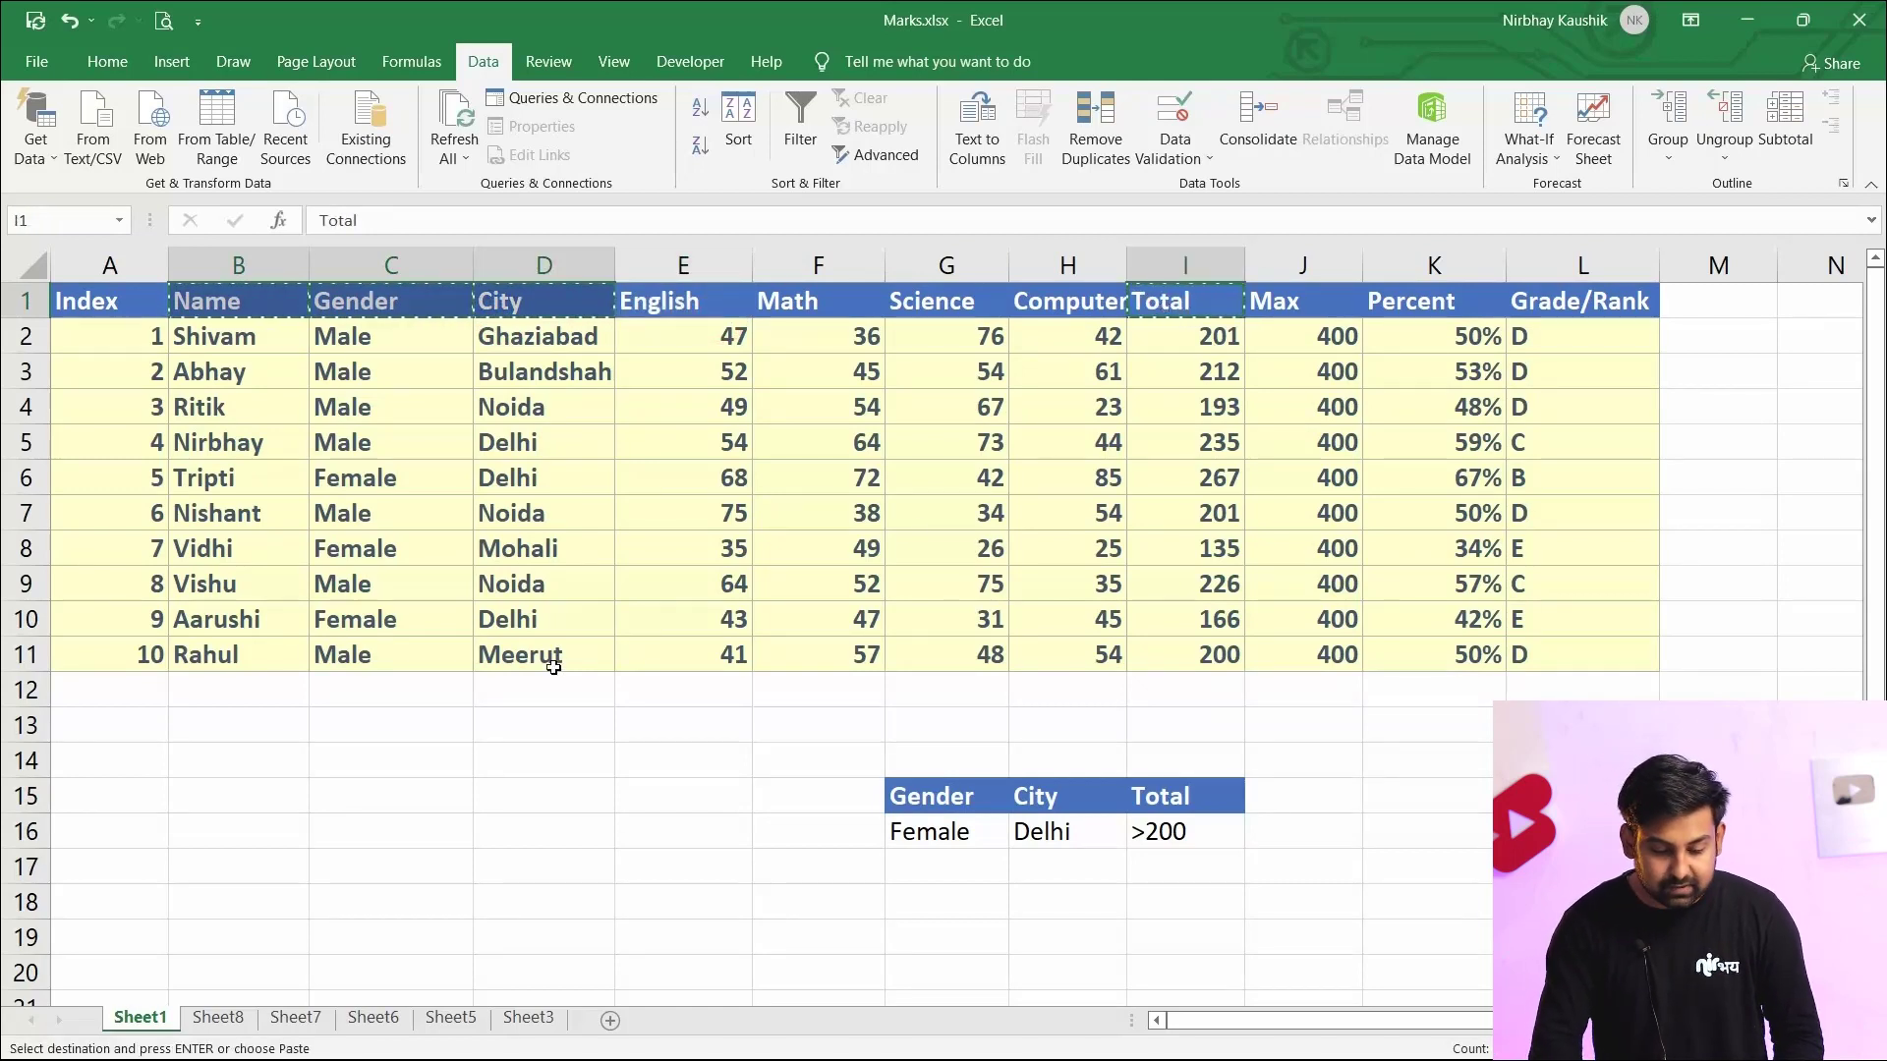
click(217, 1018)
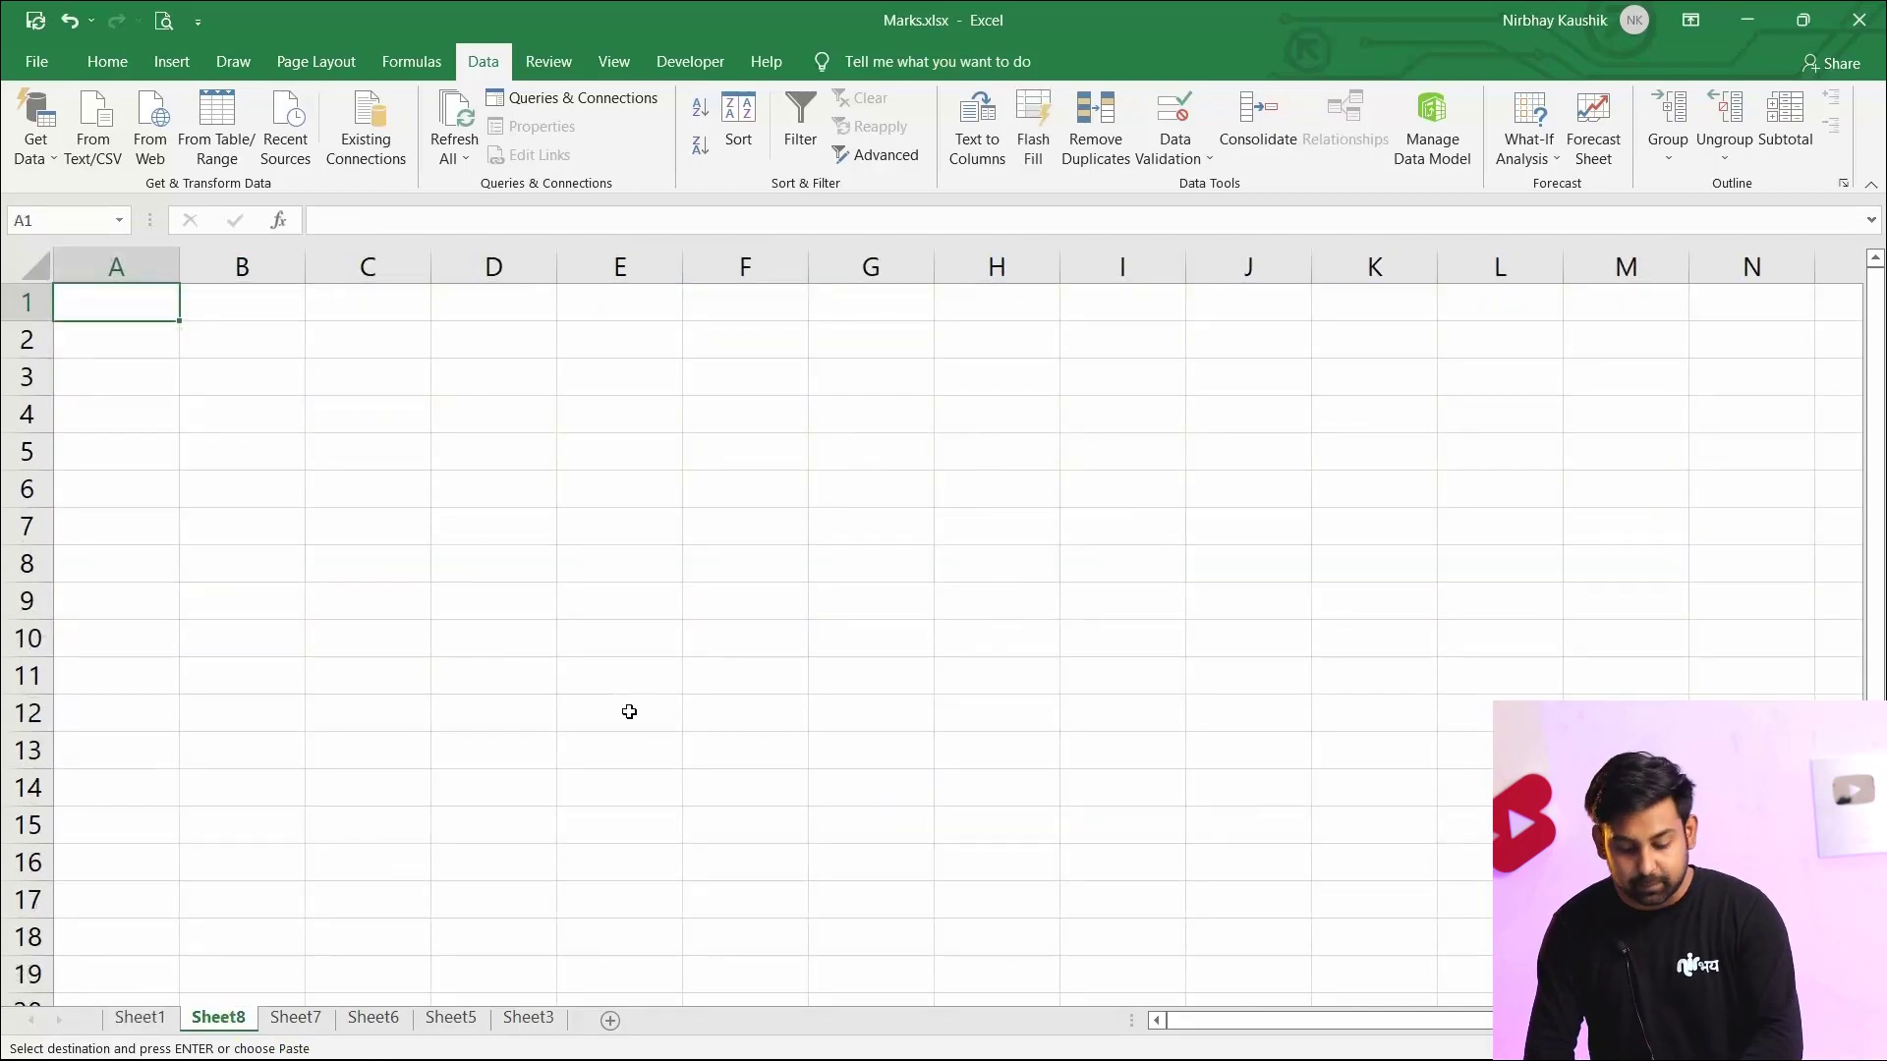
key(ctrl+v)
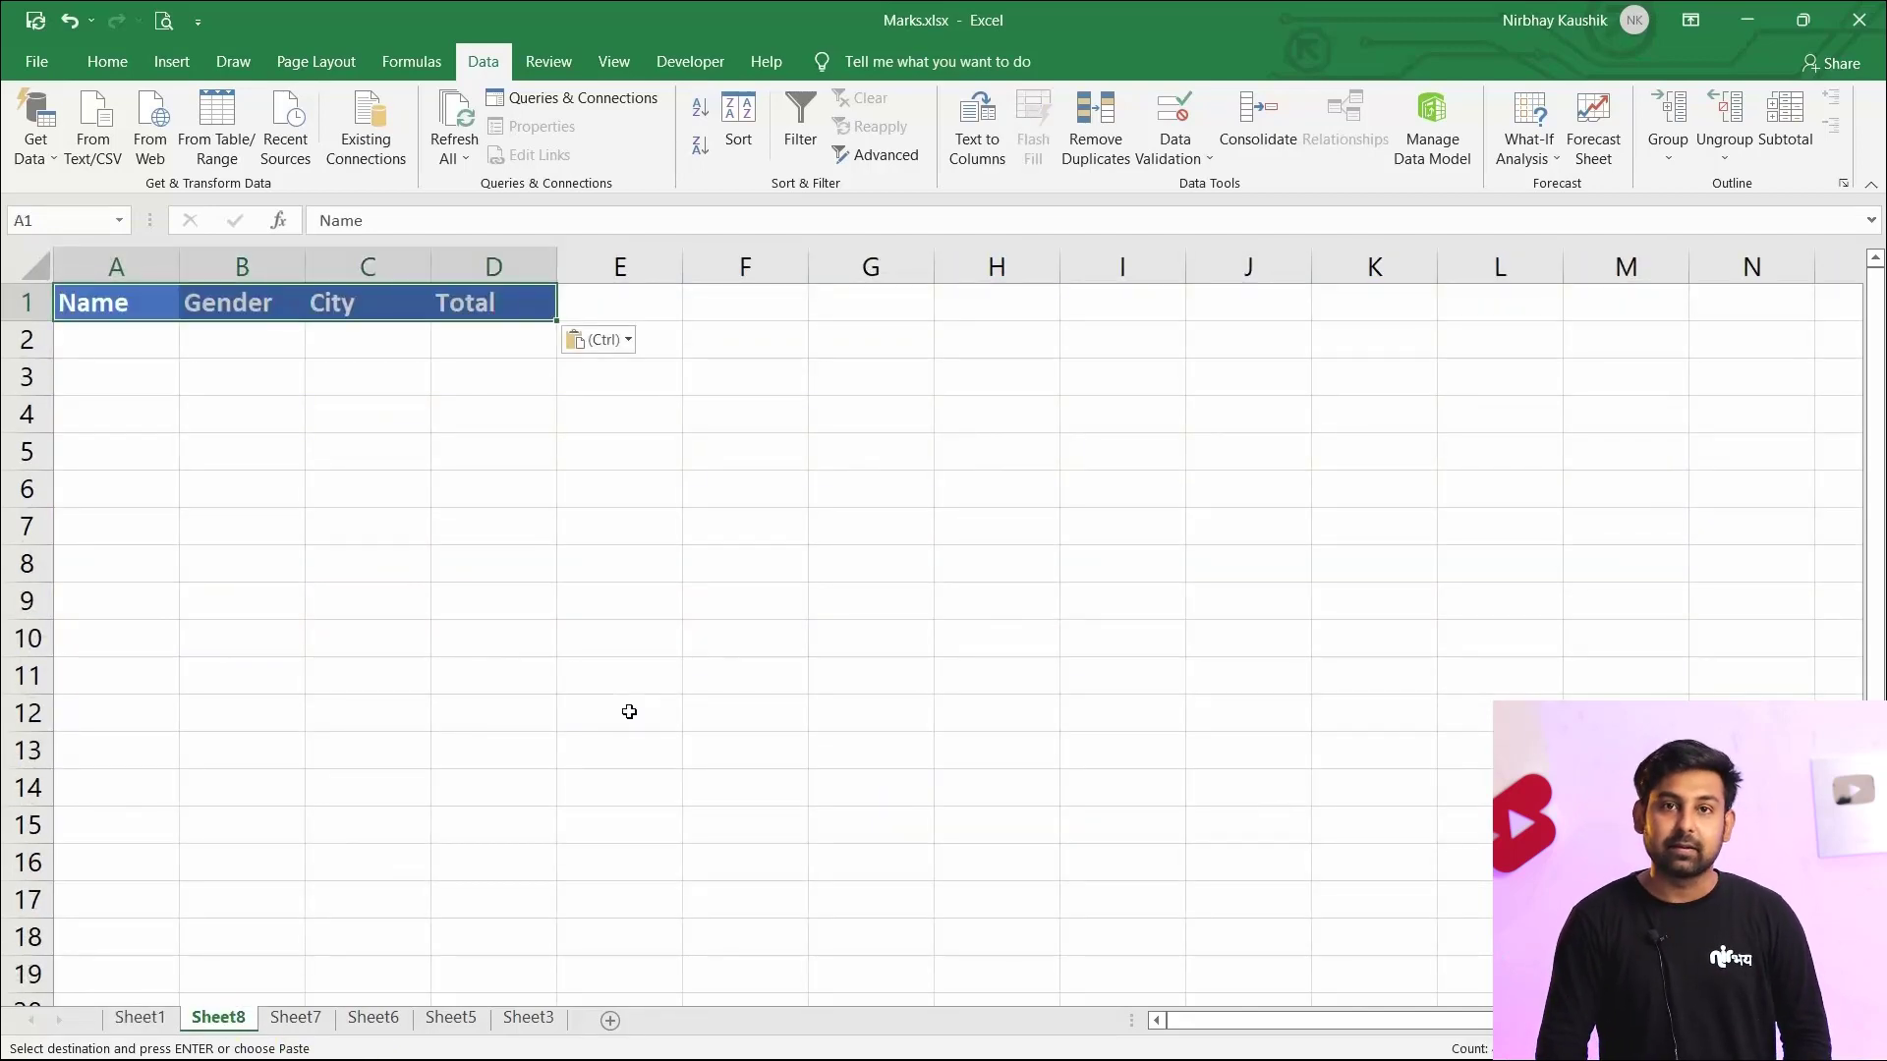
click(628, 711)
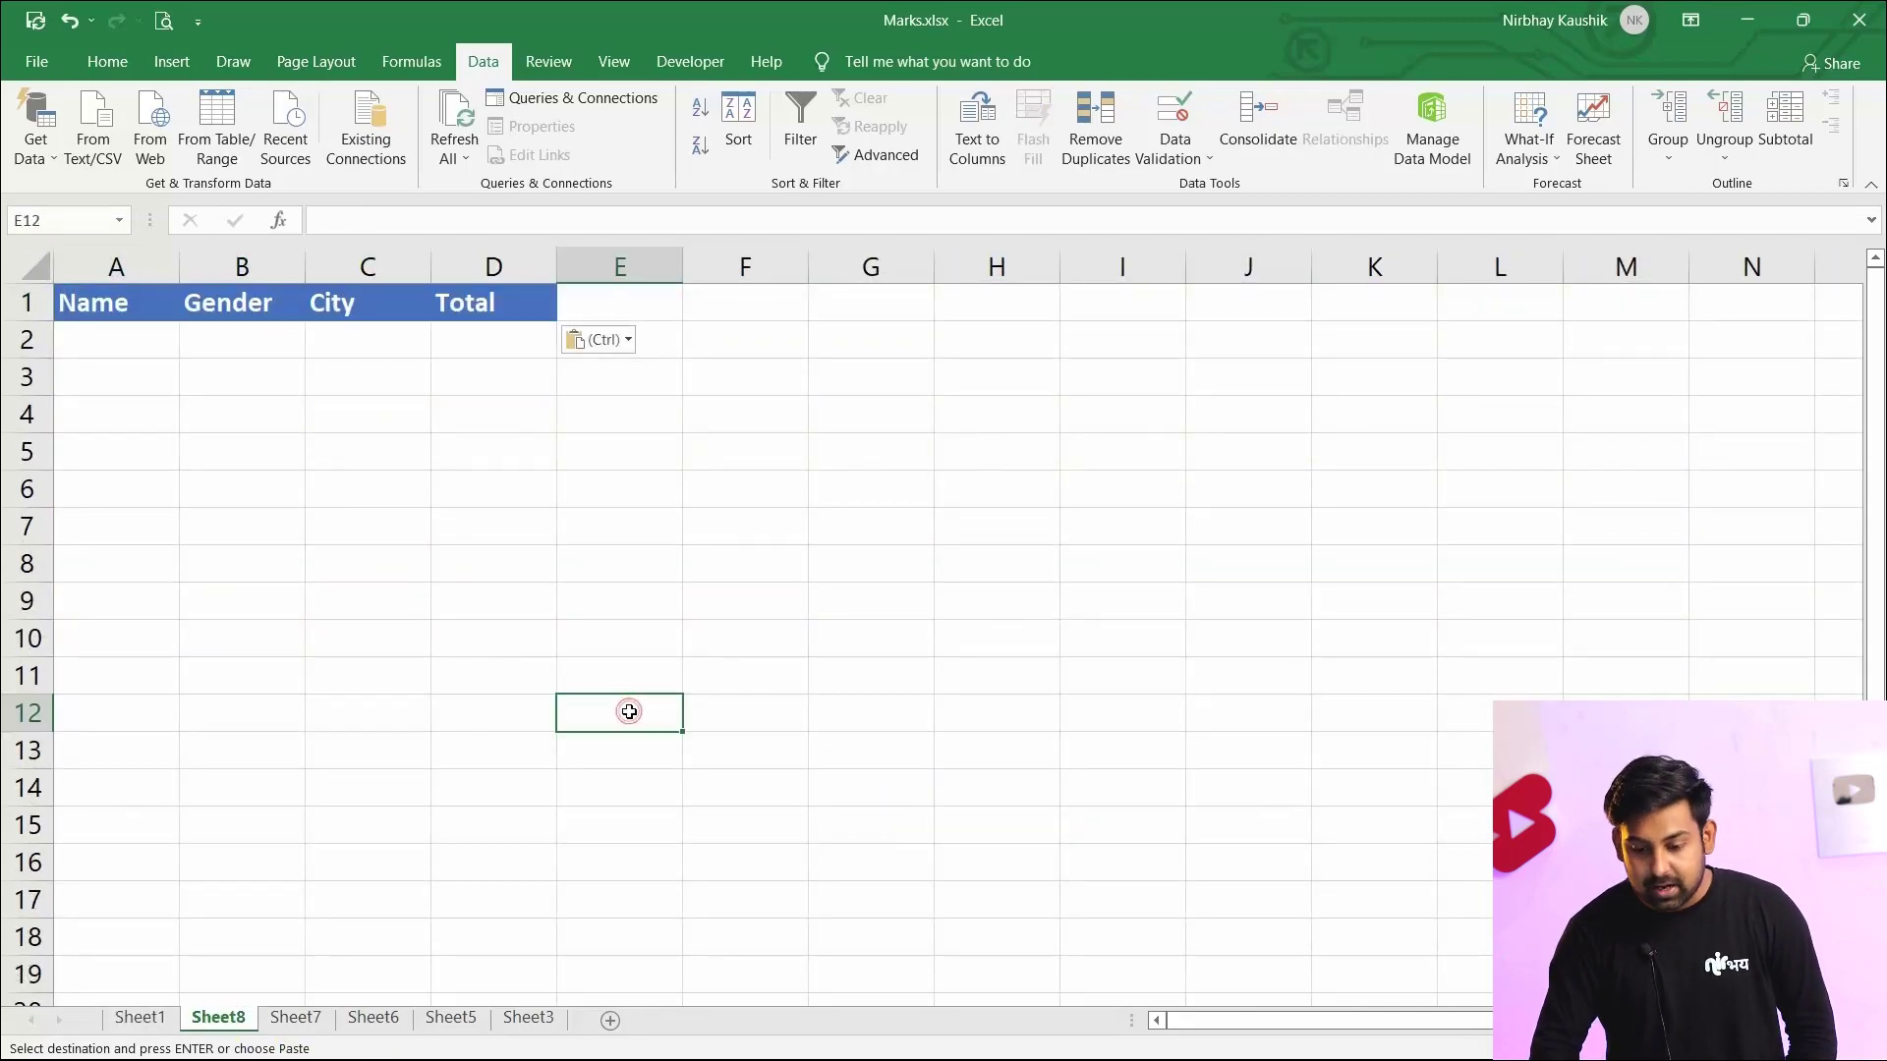
Open Advanced Filter to copy to another location, with list range Sheet1!$A$1:$L$11 and criteria range Sheet1!$G$15:$I$16
click(885, 158)
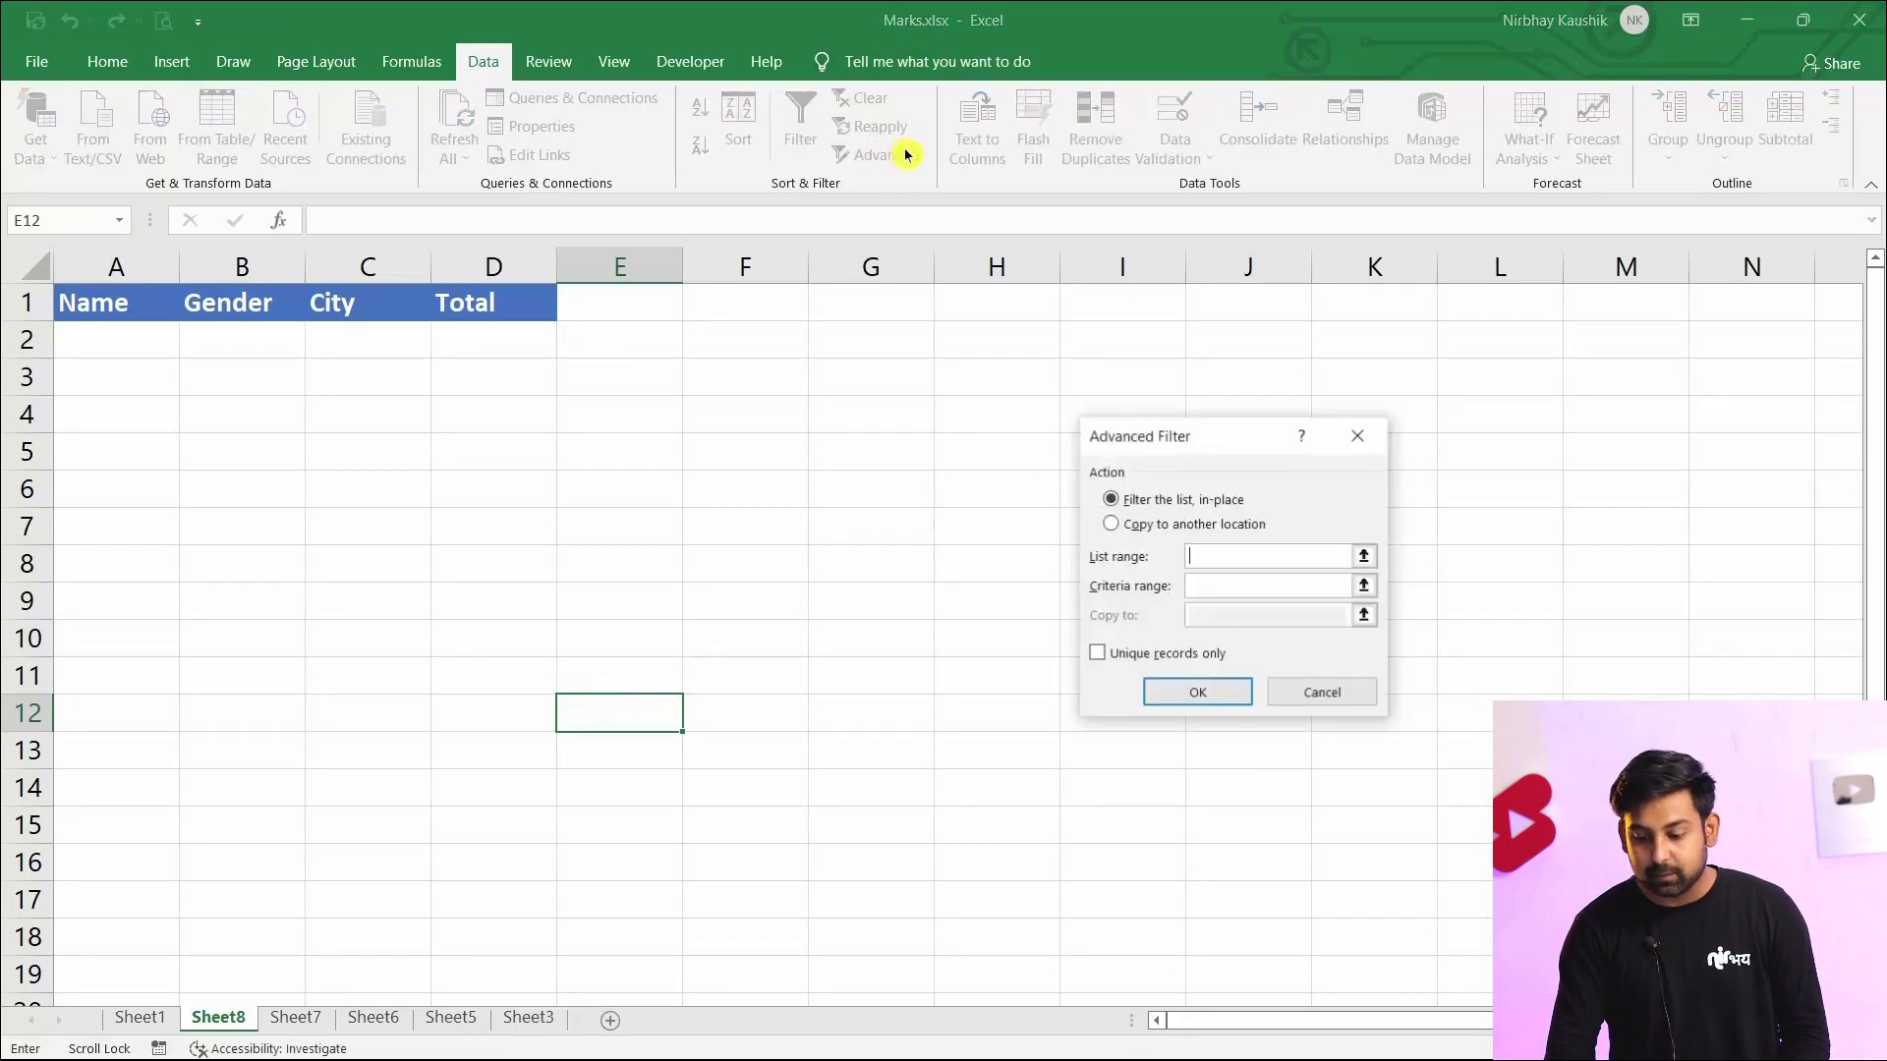
click(1146, 530)
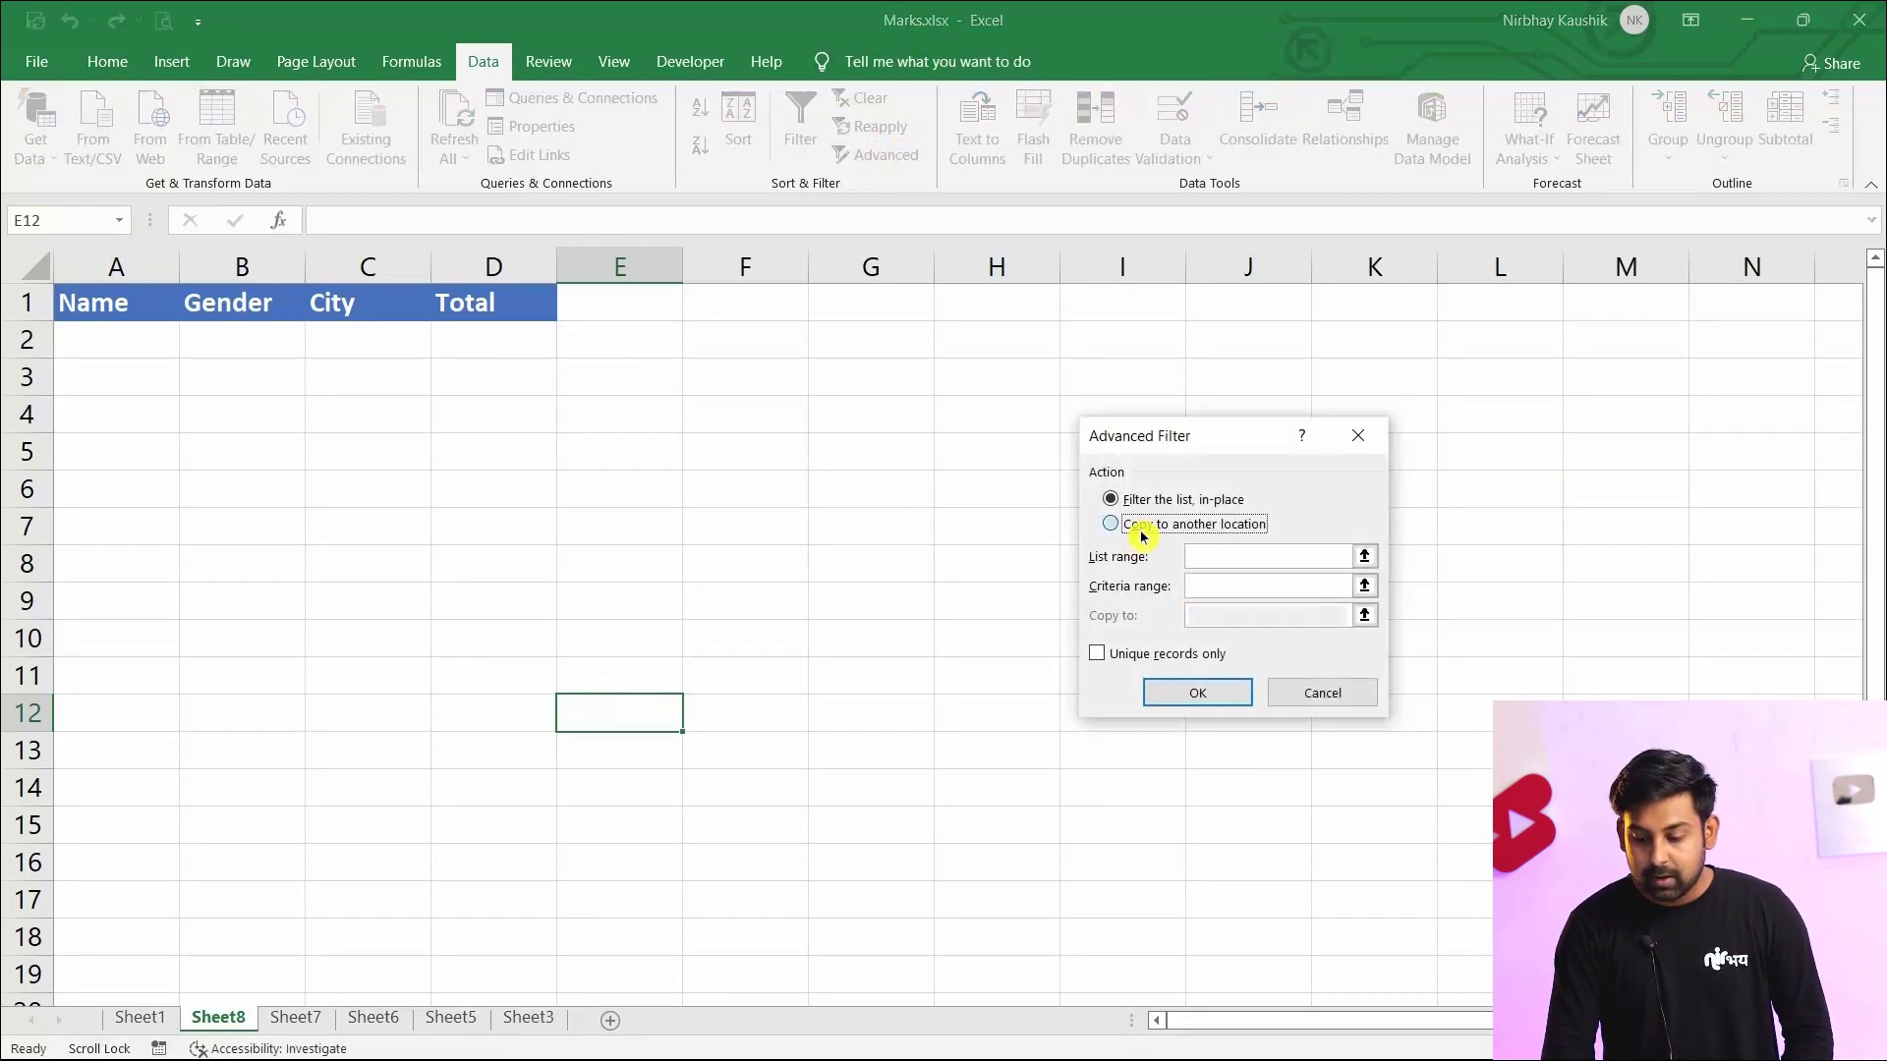
click(1200, 557)
click(137, 1018)
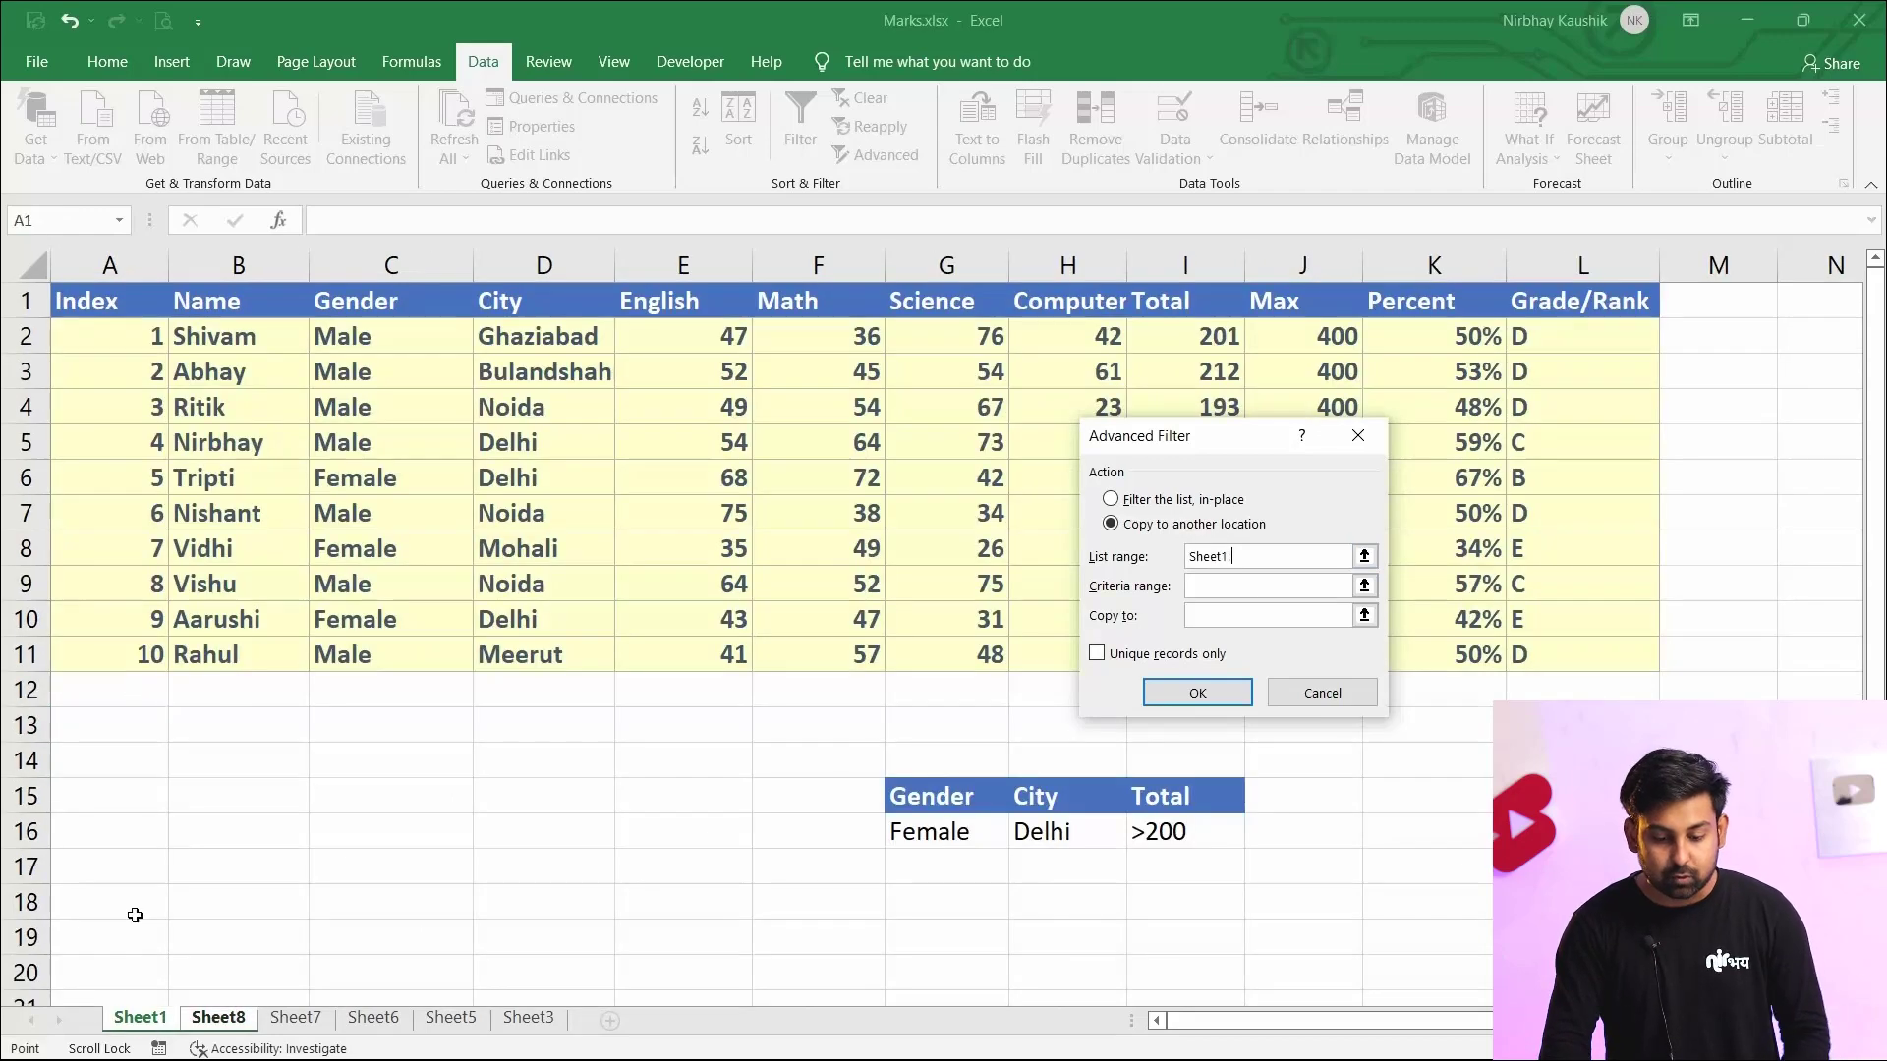
drag(92, 304, 1539, 659)
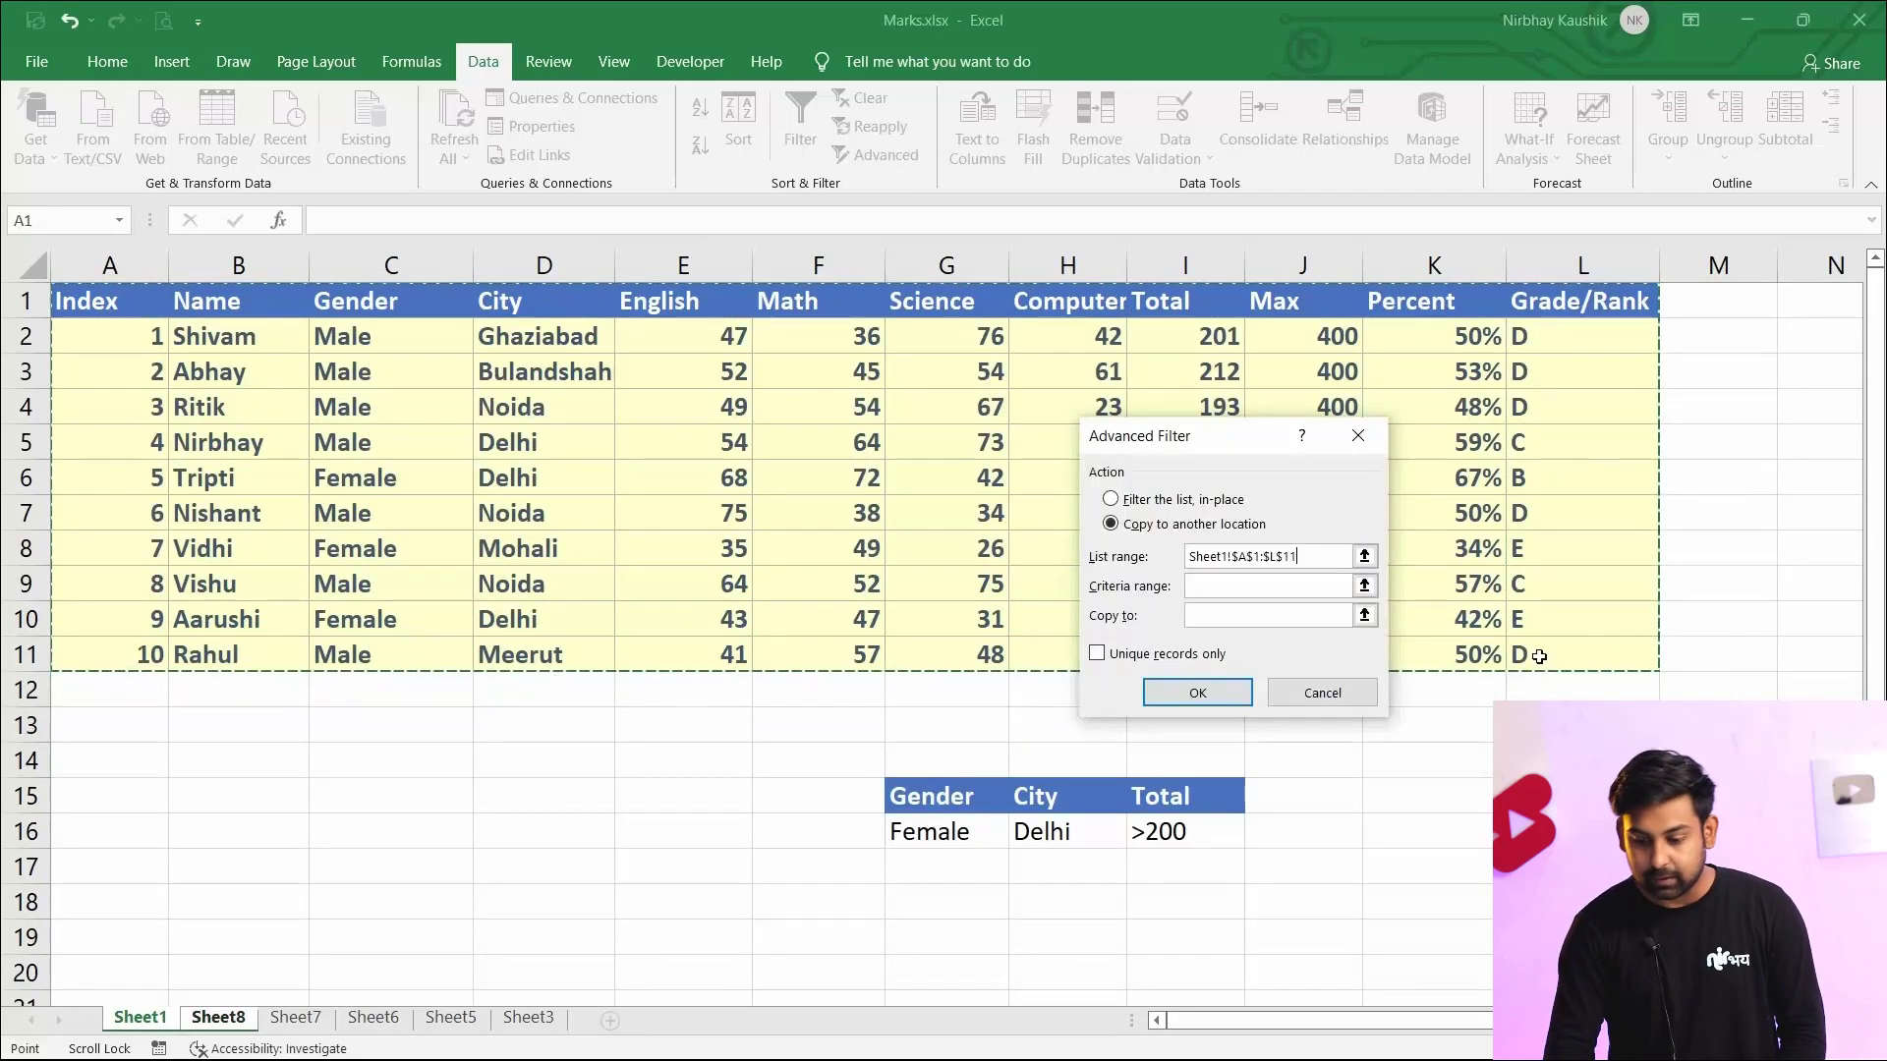
click(1228, 591)
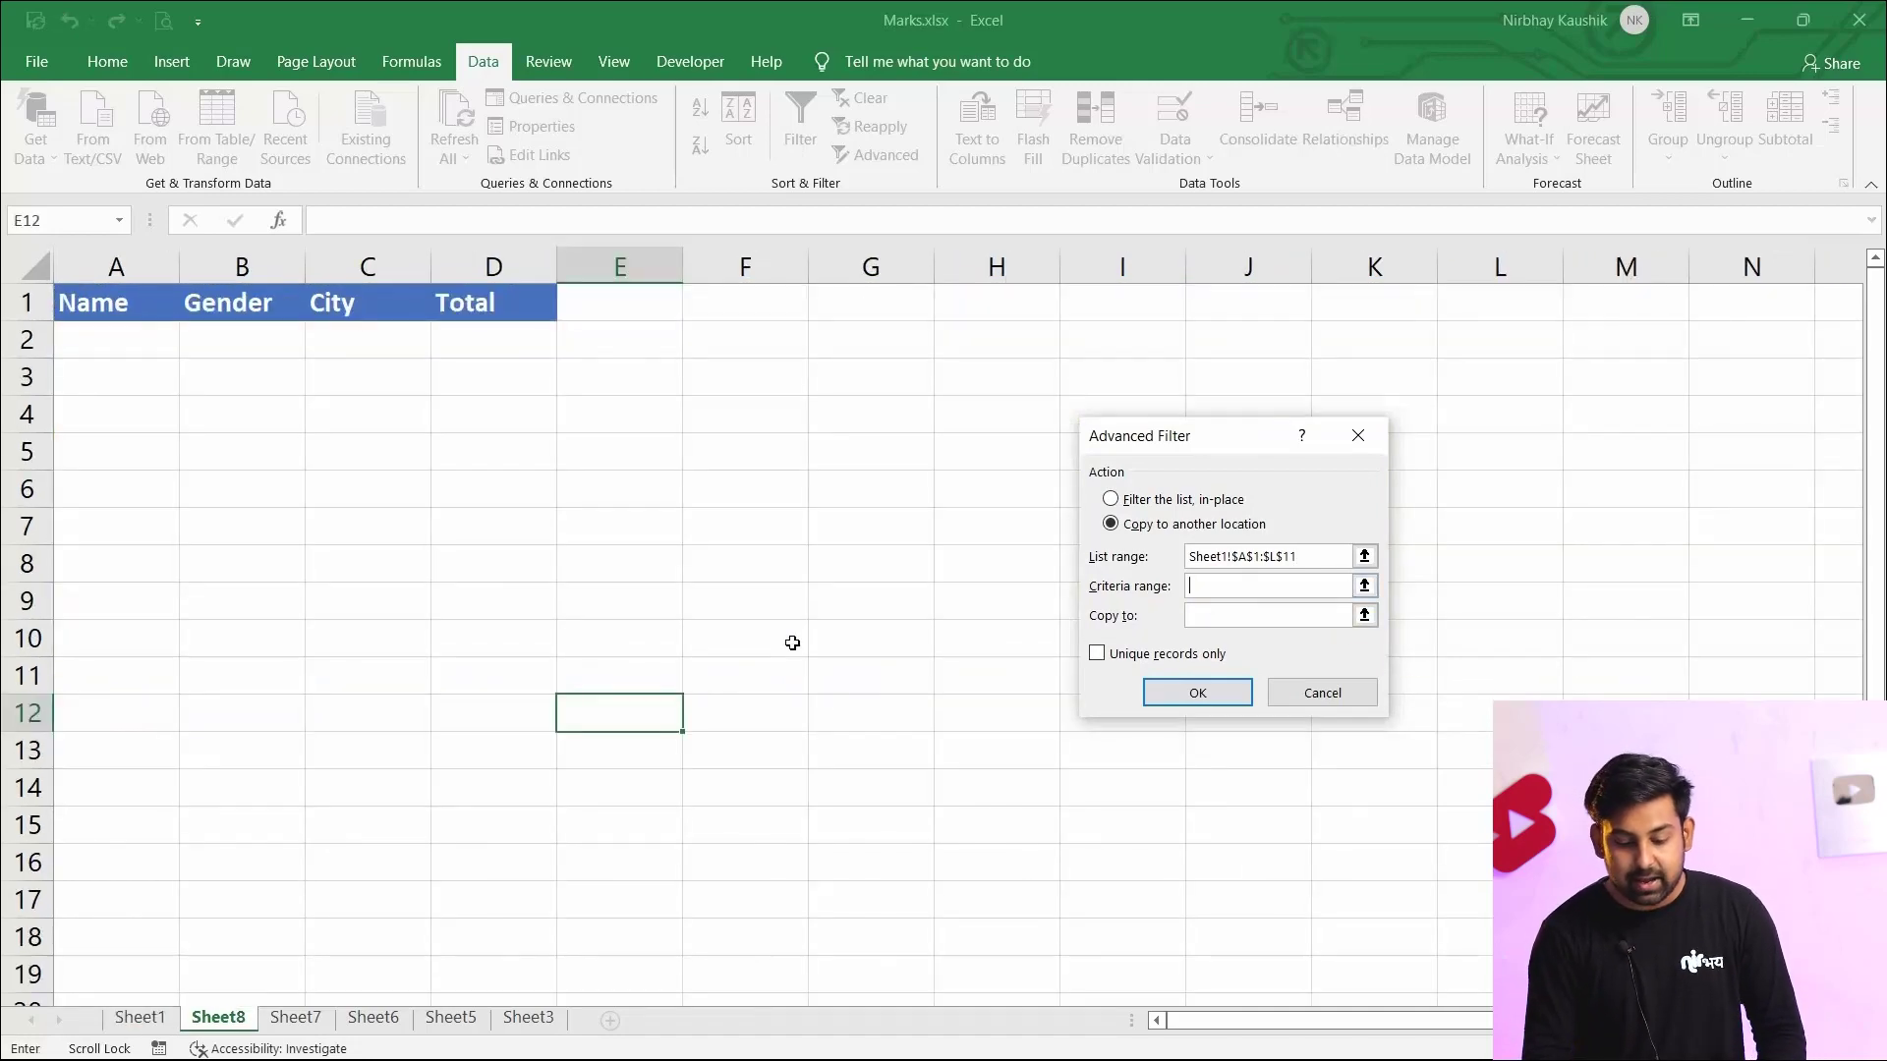
click(147, 1017)
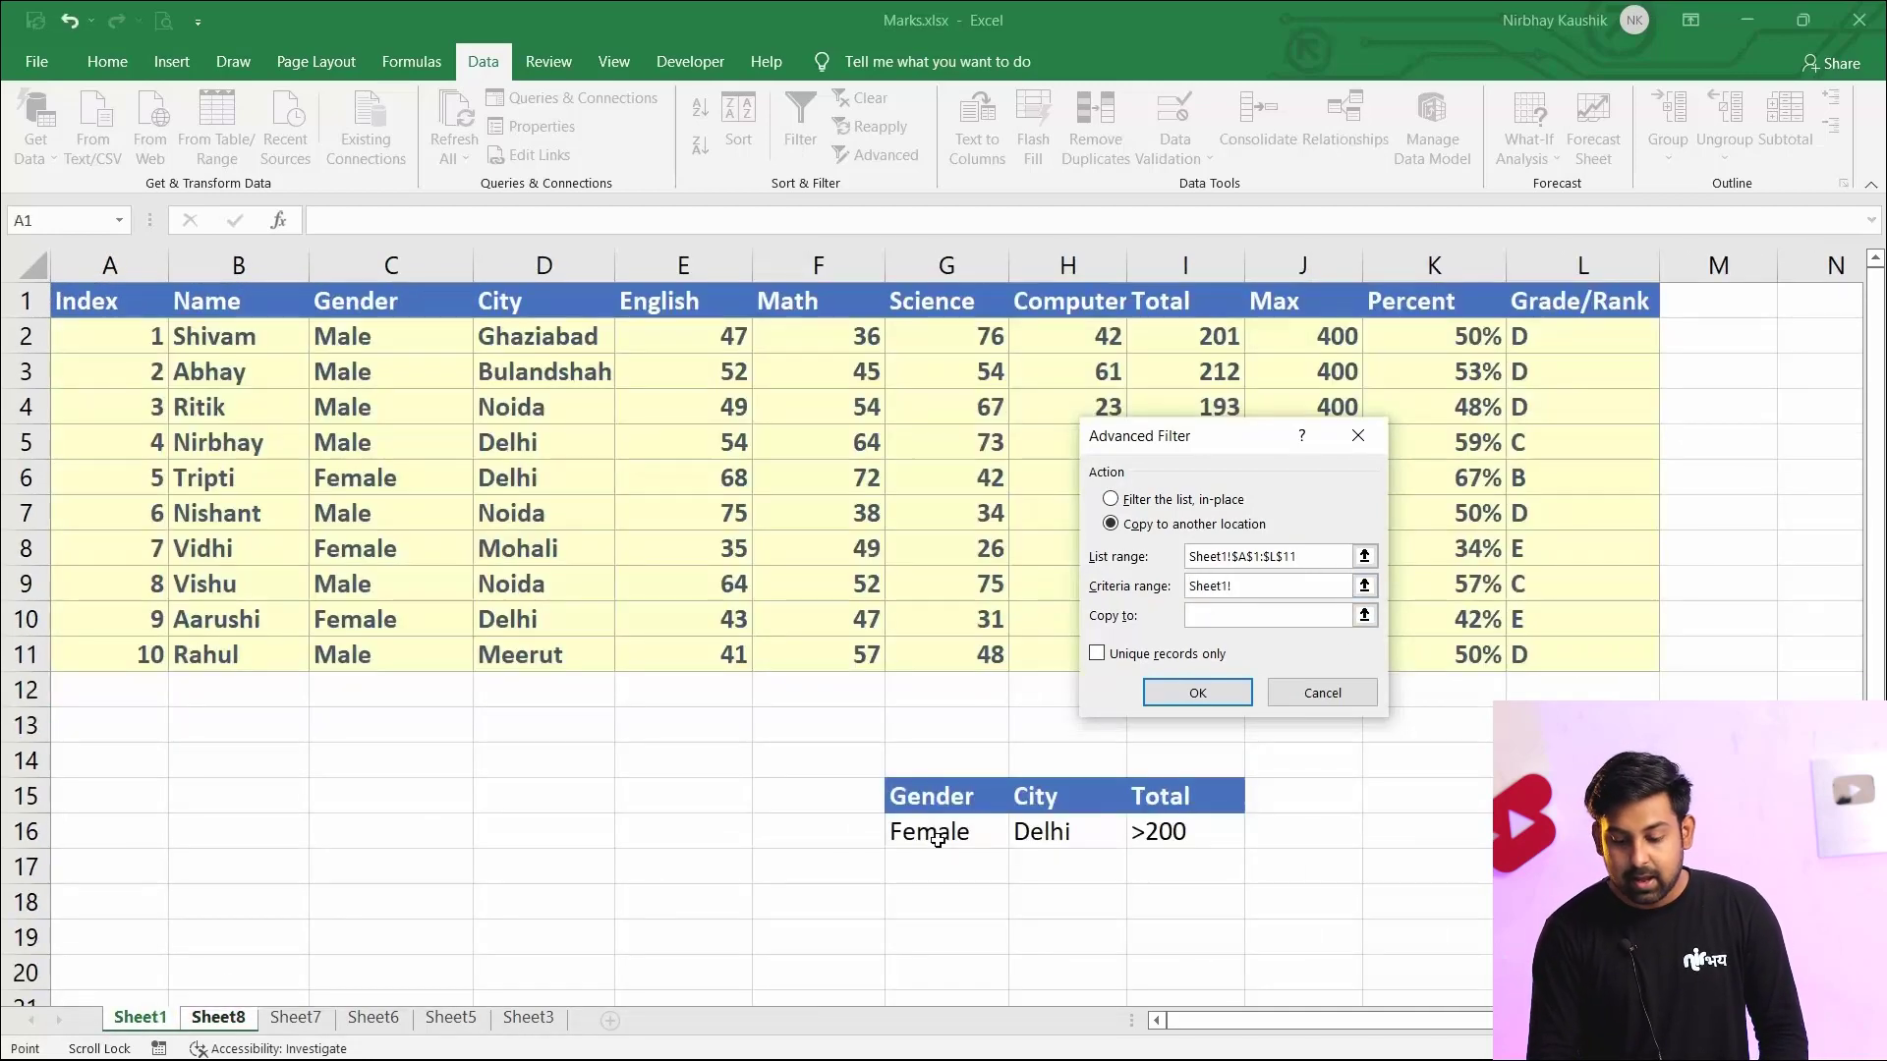
drag(921, 796, 1171, 845)
click(1215, 621)
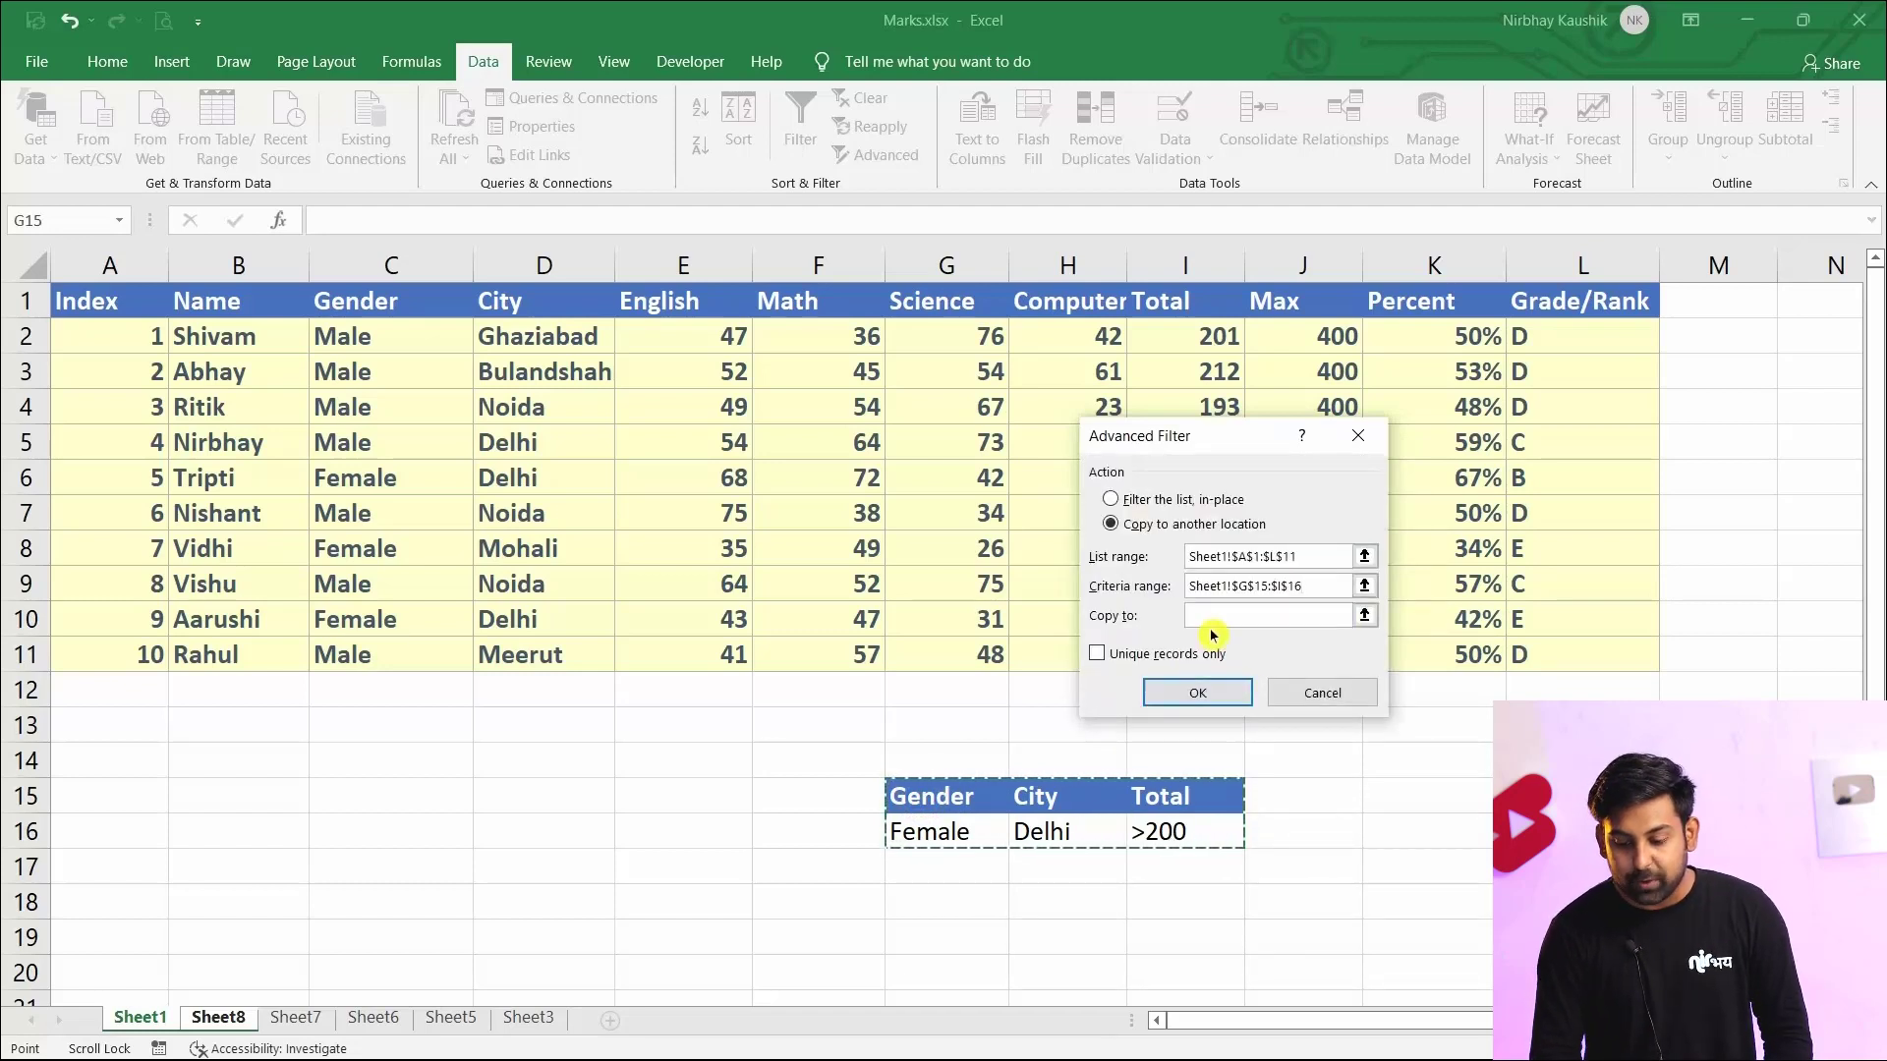
Set the copy destination to the new sheet's headers Sheet8!$A$1:$D$1 and apply the advanced filter
key(ctrl+Page_Down)
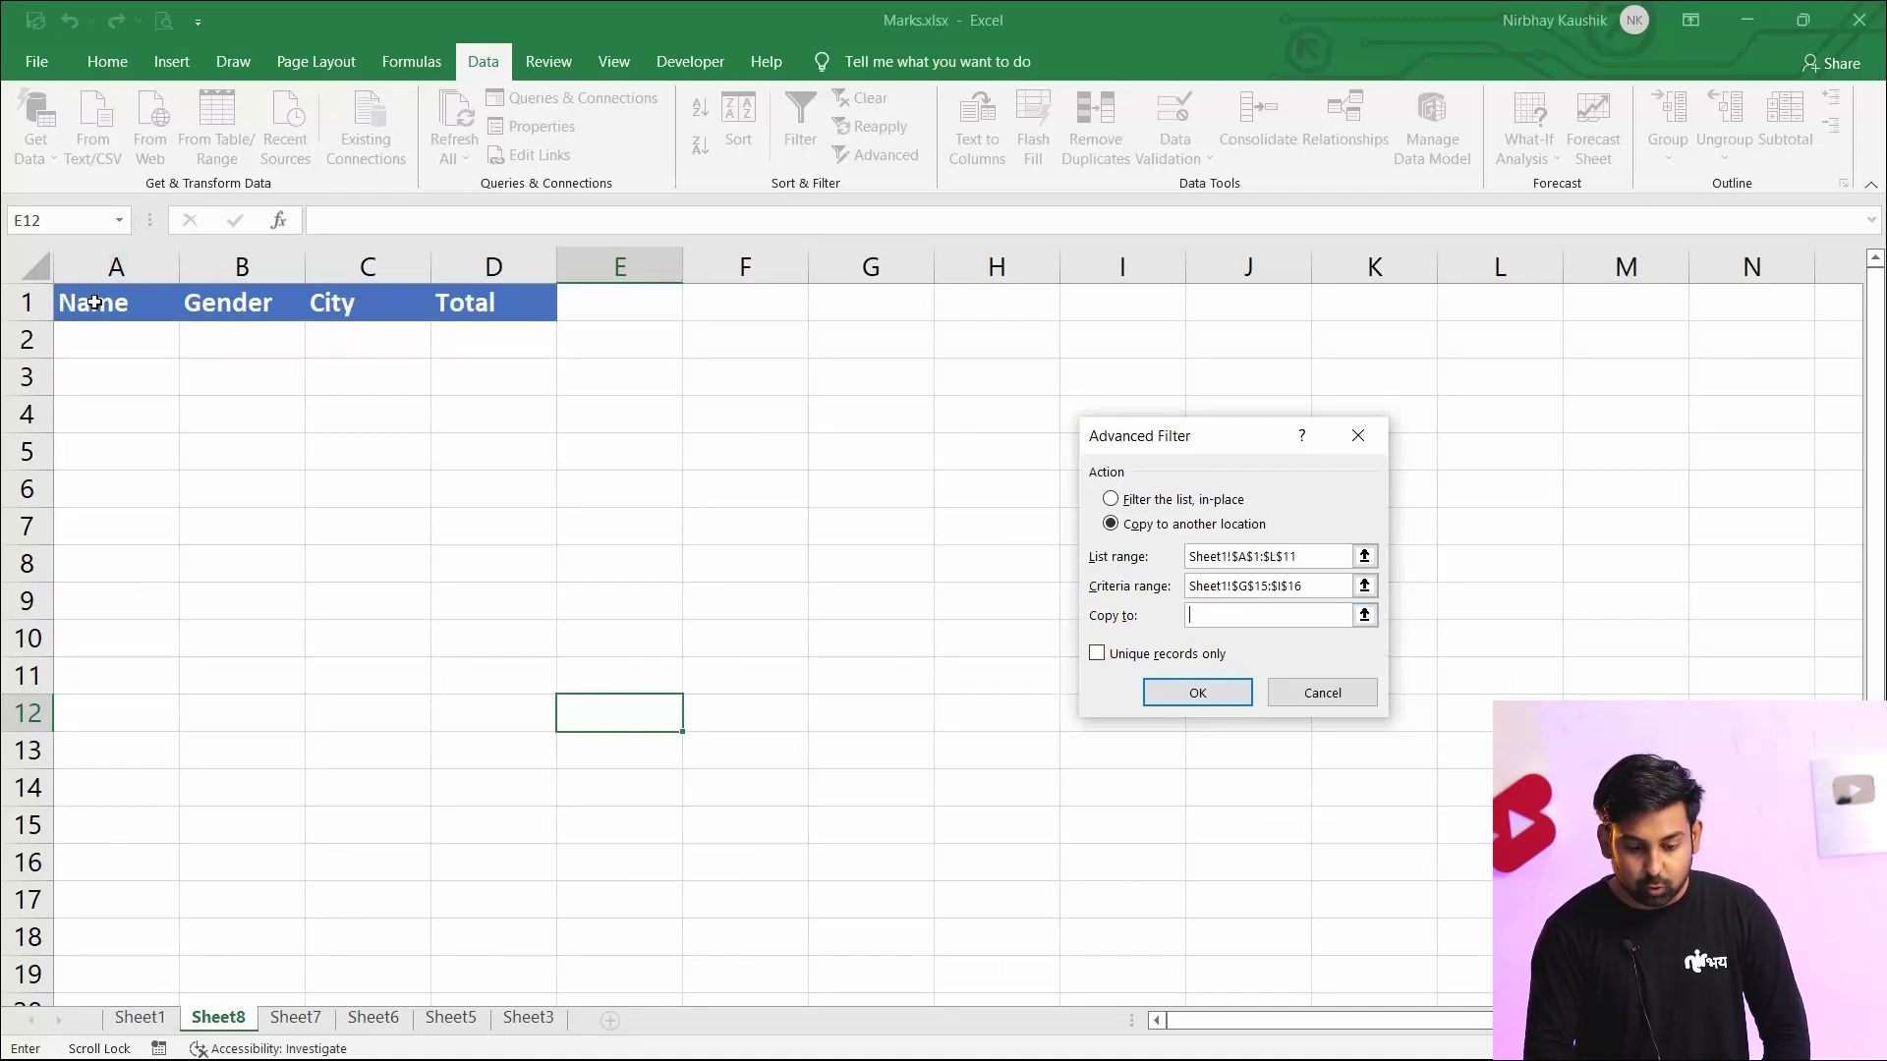
drag(94, 303, 493, 299)
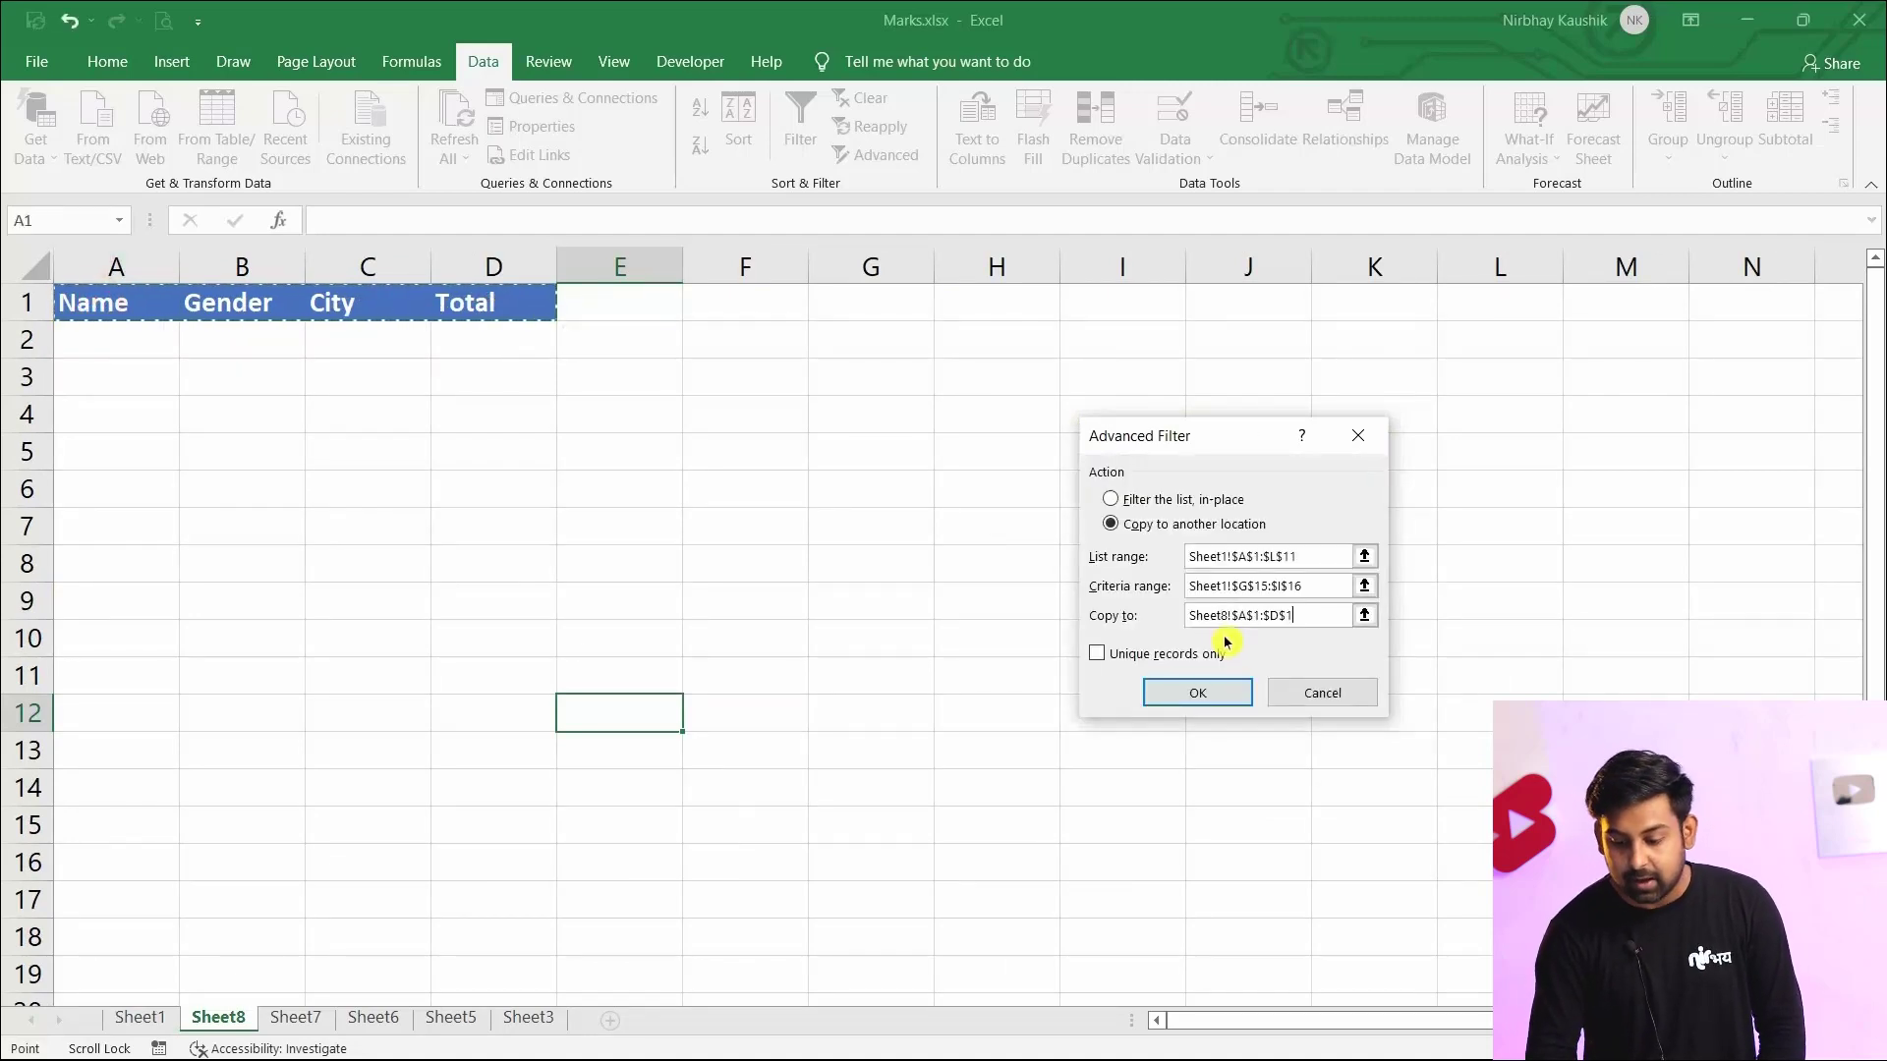
click(1194, 694)
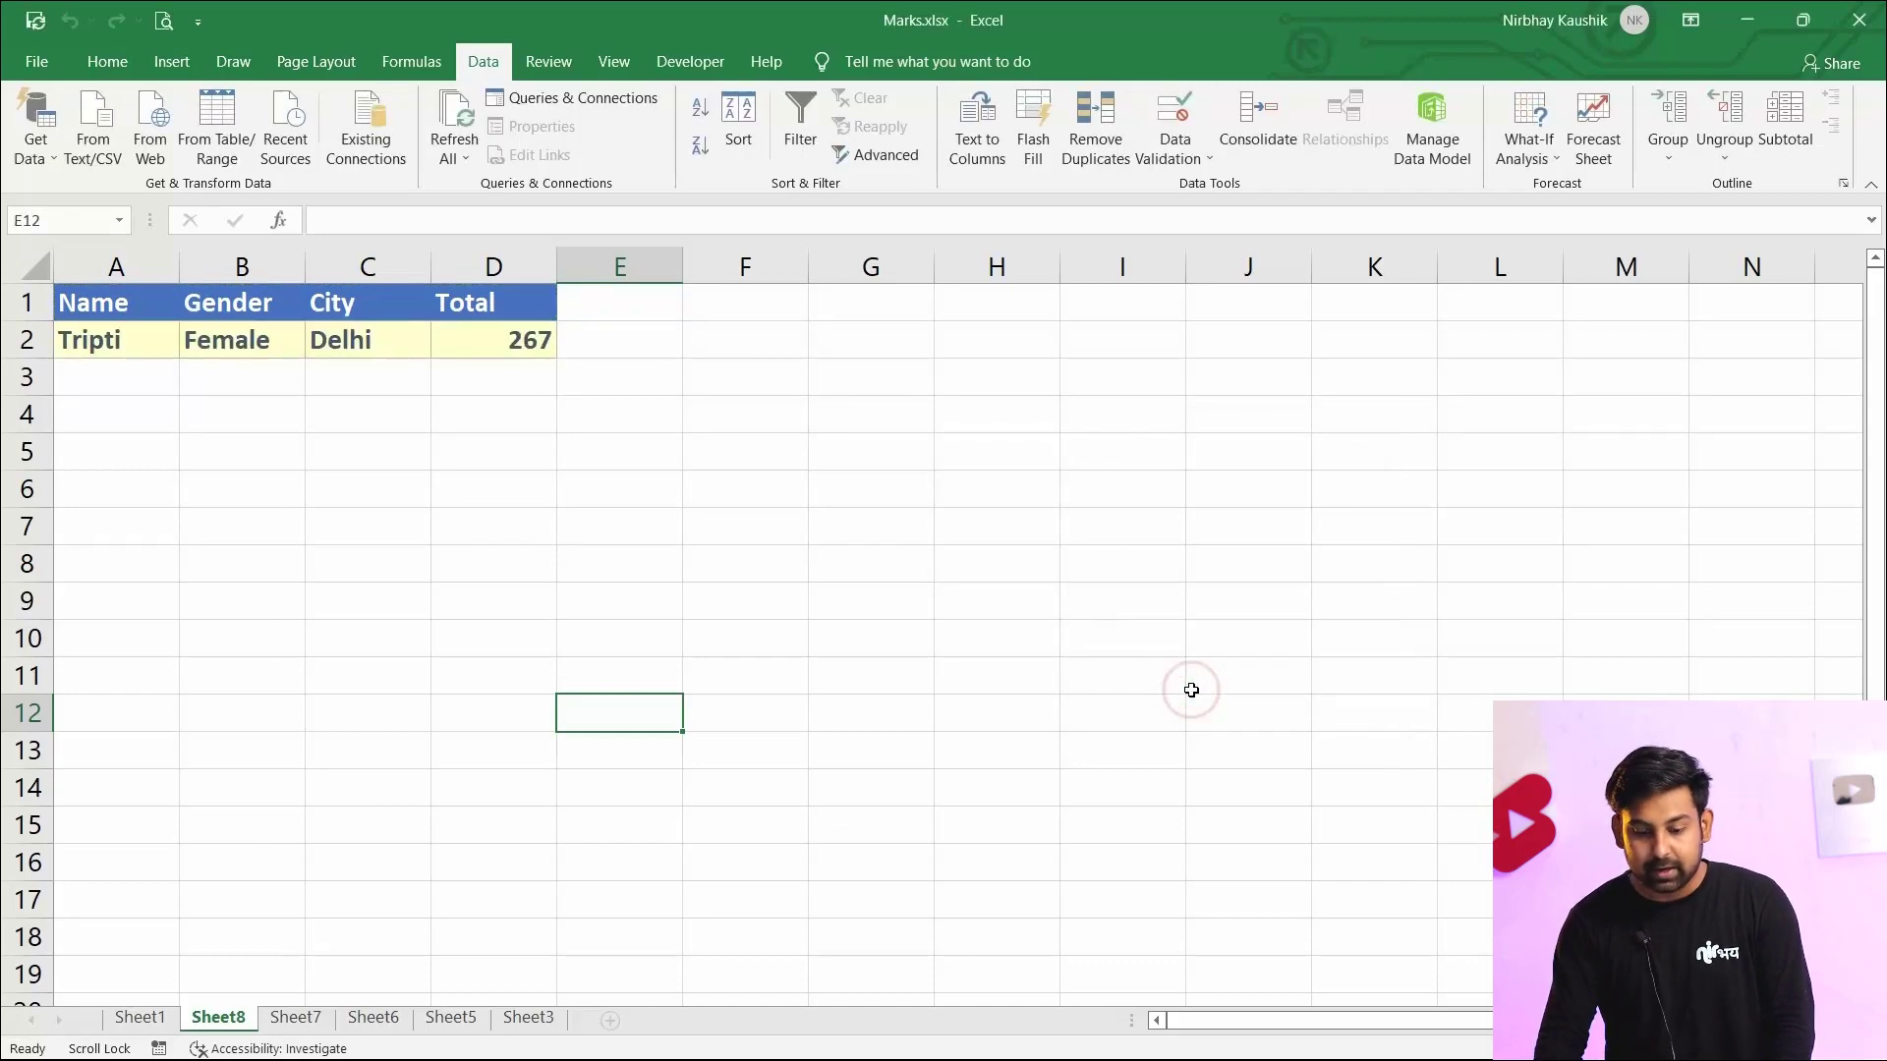
click(1191, 690)
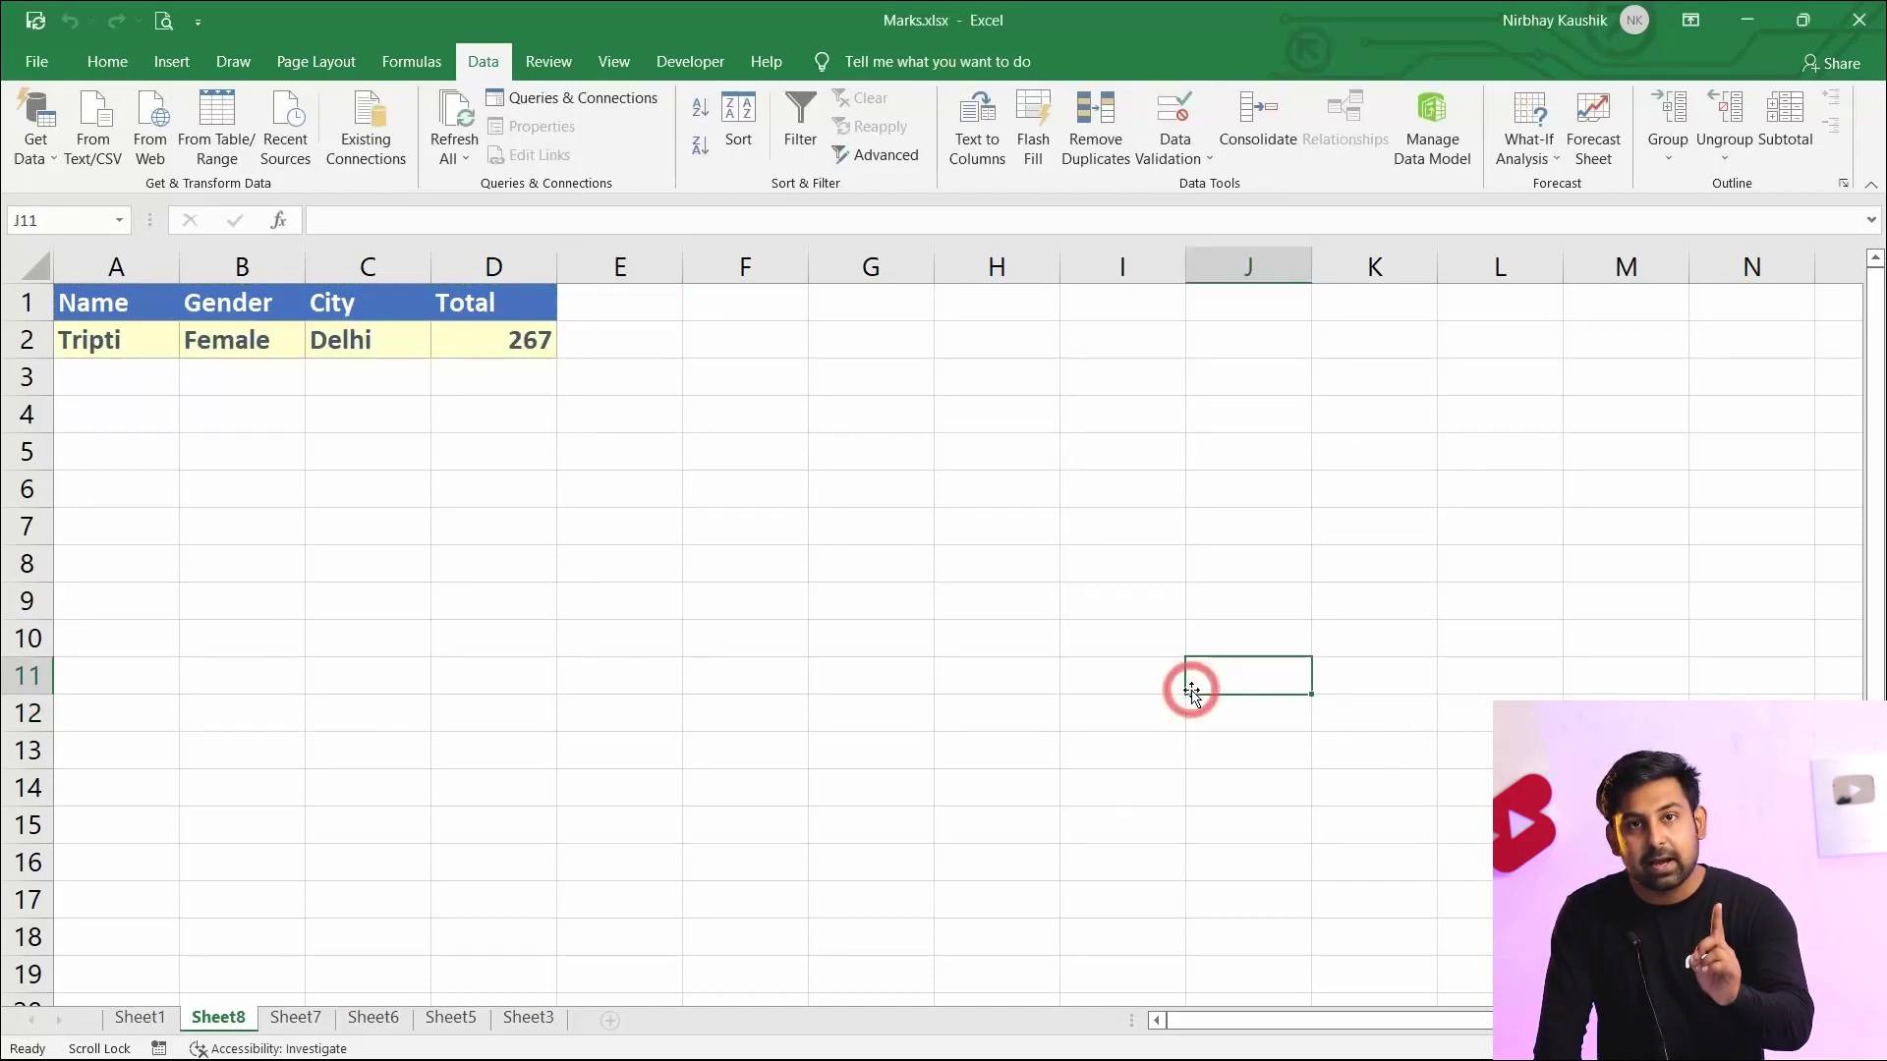